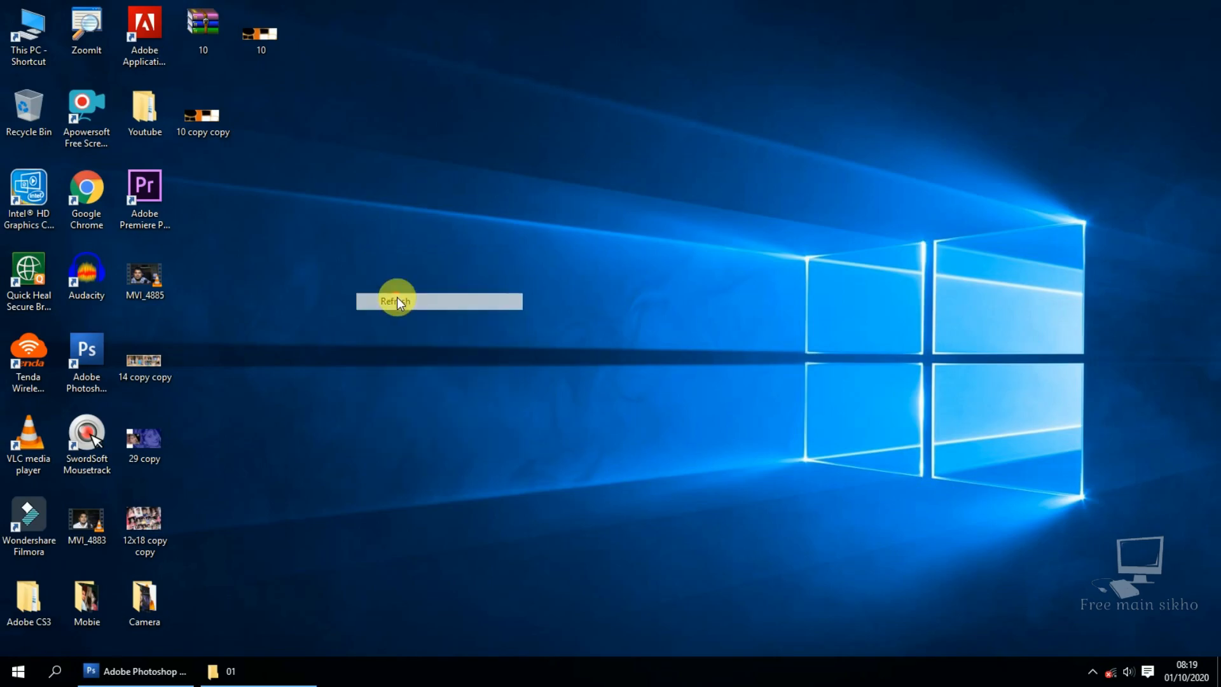
# Step: Preview the desktop image "10 copy copy" in the photo viewer and close it again
pyautogui.doubleClick(191, 121)
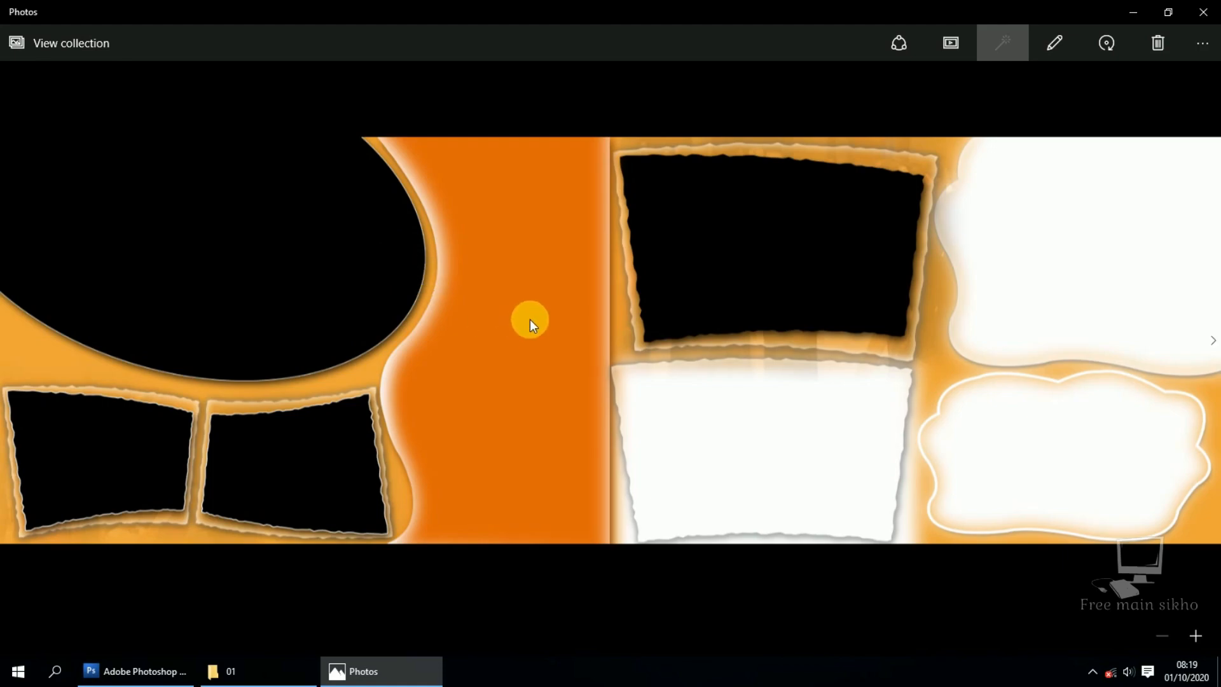
pyautogui.click(1202, 11)
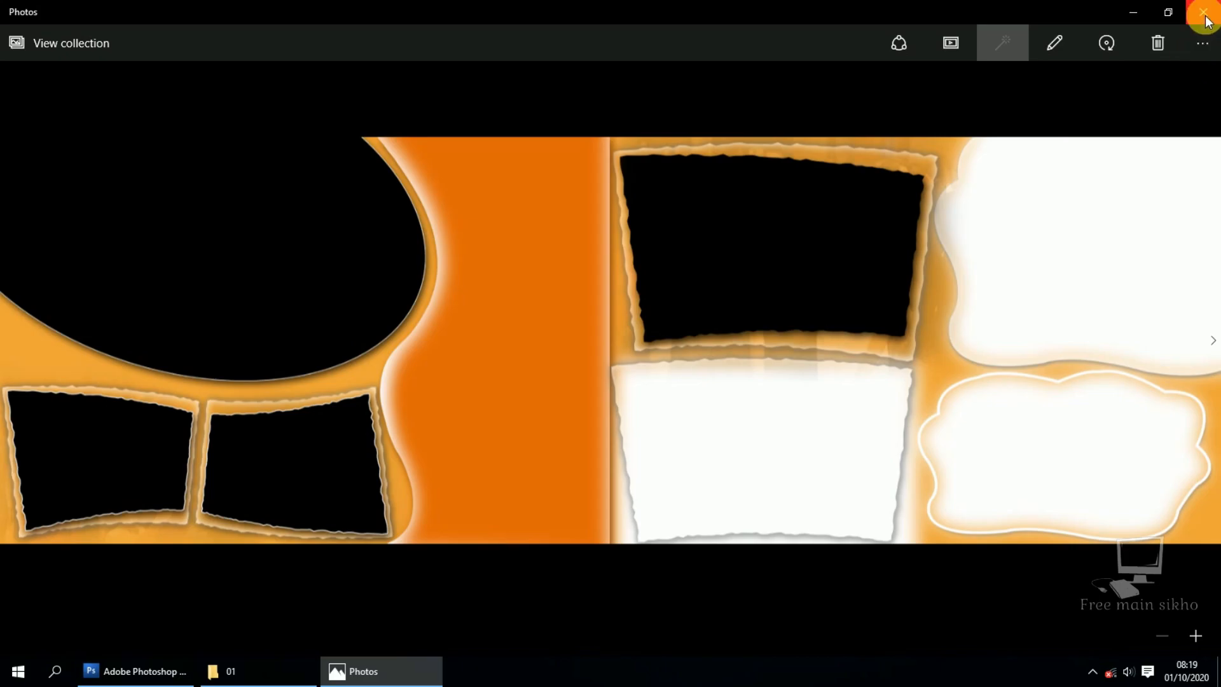
pyautogui.rightClick(508, 221)
pyautogui.click(549, 274)
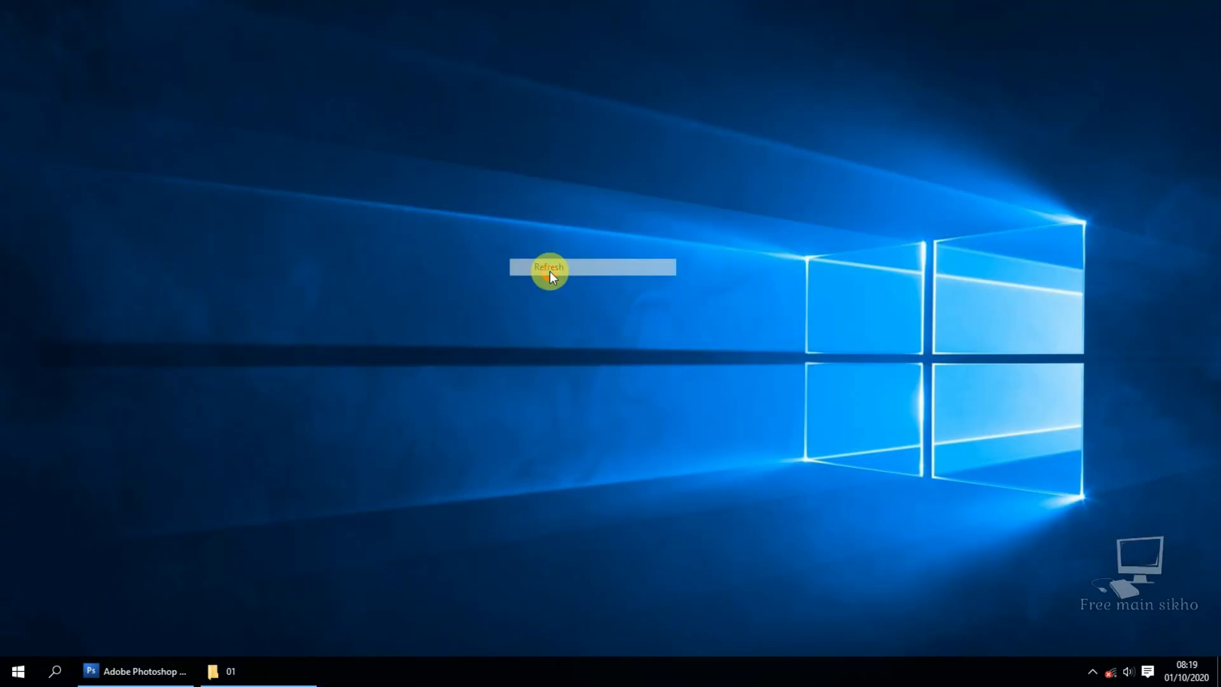
pyautogui.rightClick(409, 197)
pyautogui.click(454, 240)
pyautogui.rightClick(362, 178)
pyautogui.click(407, 223)
# Step: Open 10.psd from the desktop in Photoshop and fit the document on screen
pyautogui.moveTo(292, 135); pyautogui.dragTo(330, 334)
pyautogui.moveTo(280, 442); pyautogui.dragTo(529, 327)
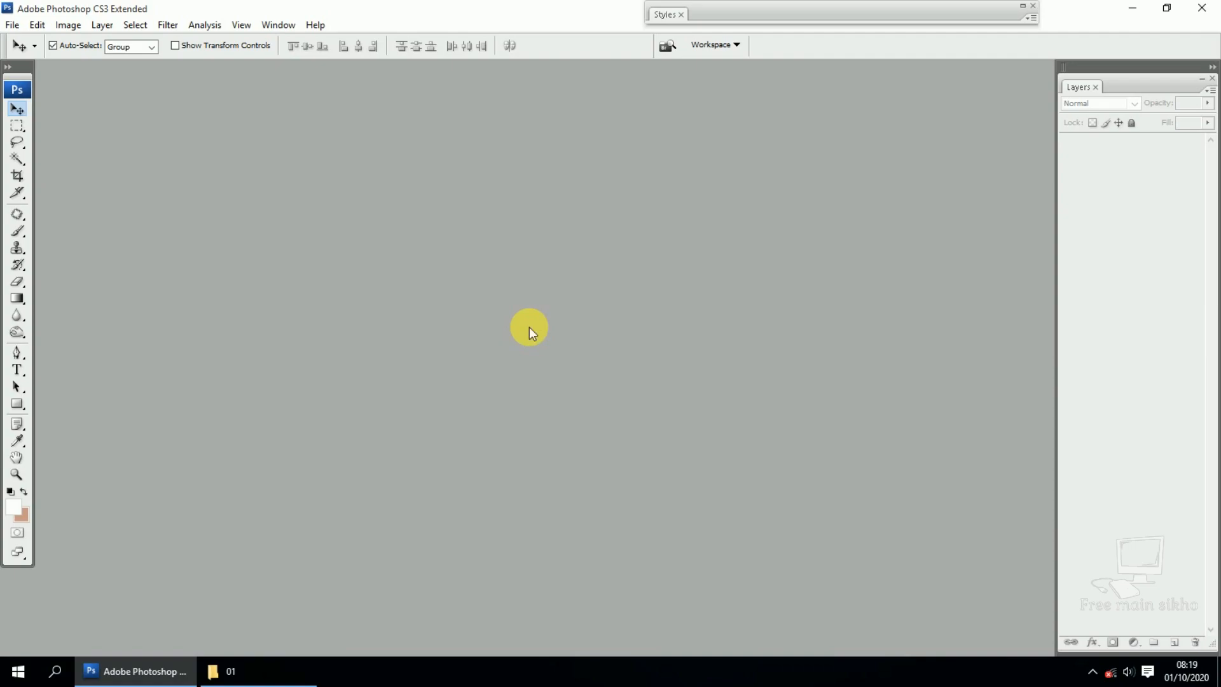
pyautogui.moveTo(577, 76); pyautogui.dragTo(596, 117)
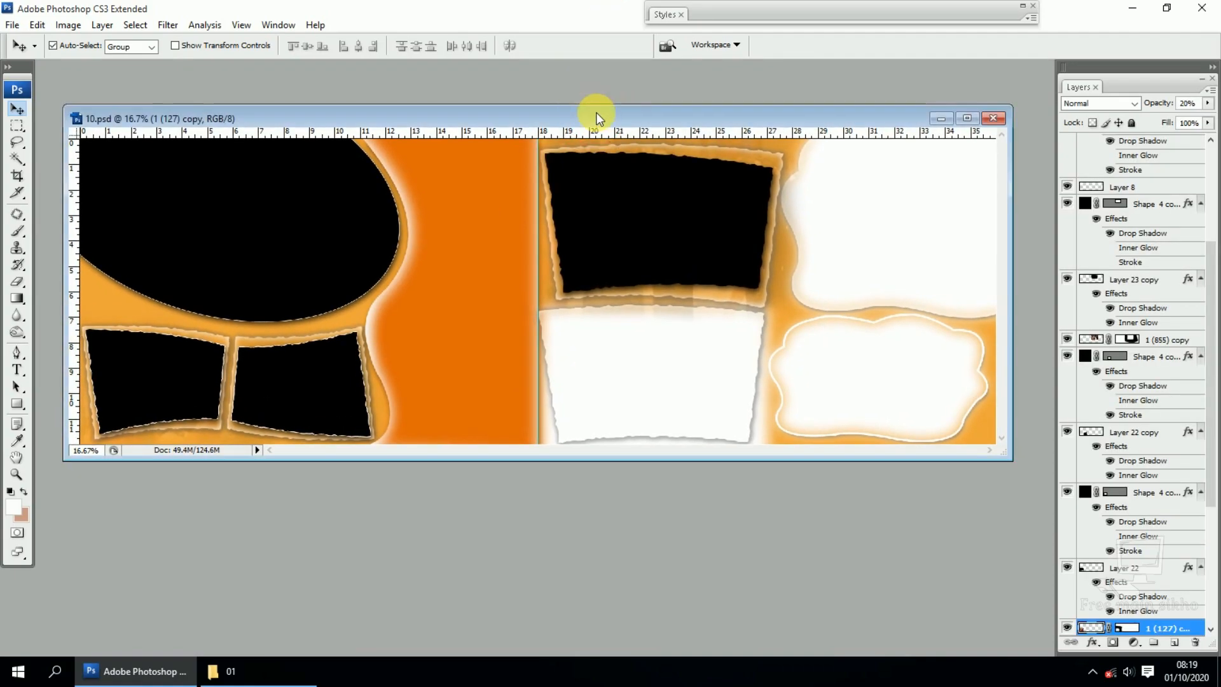
pyautogui.hotkey('ctrl', '0')
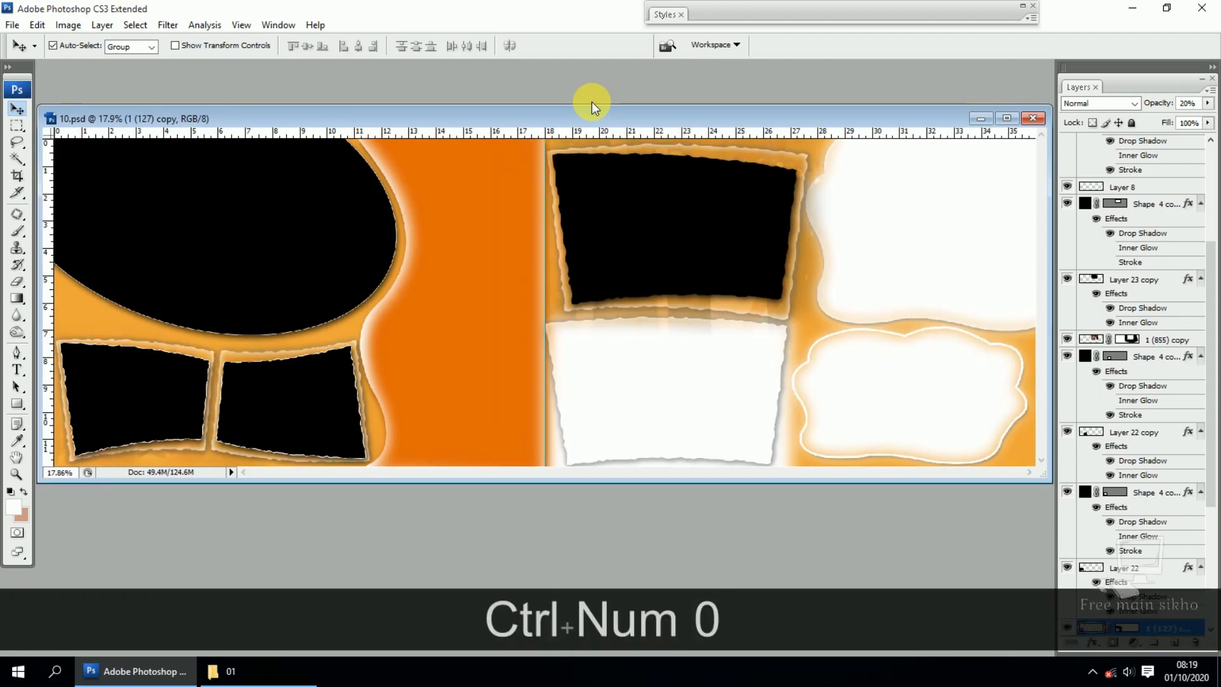
pyautogui.moveTo(586, 119); pyautogui.dragTo(556, 116)
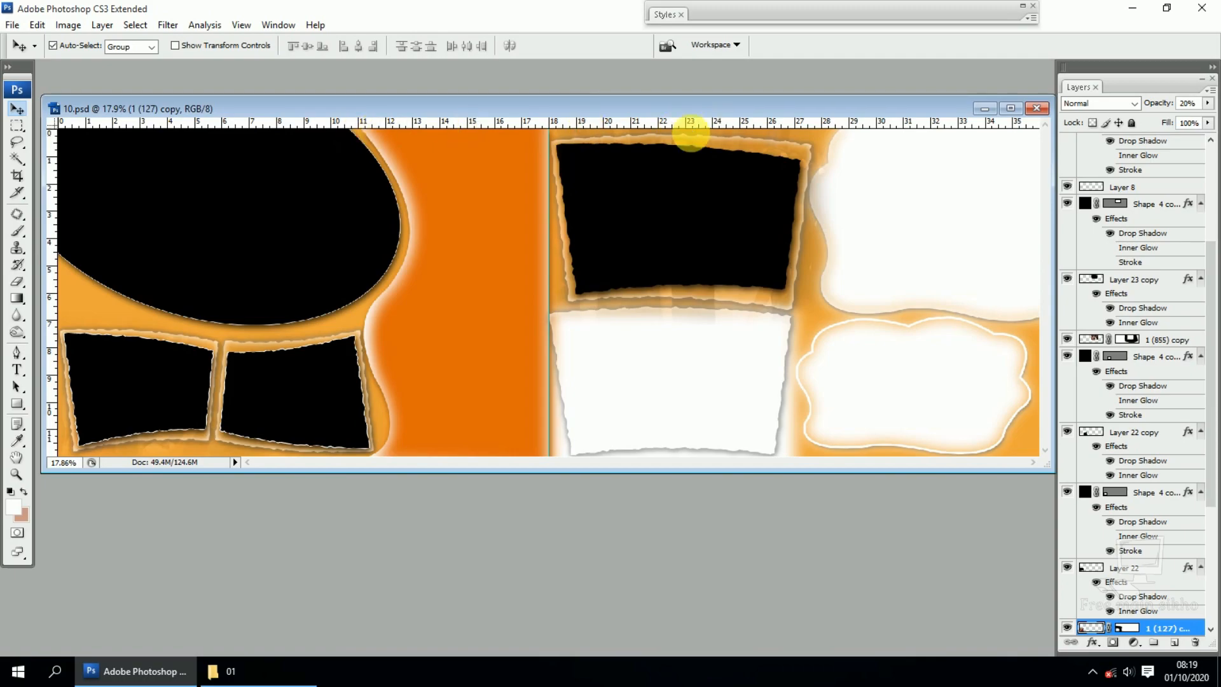
pyautogui.moveTo(540, 110); pyautogui.dragTo(571, 126)
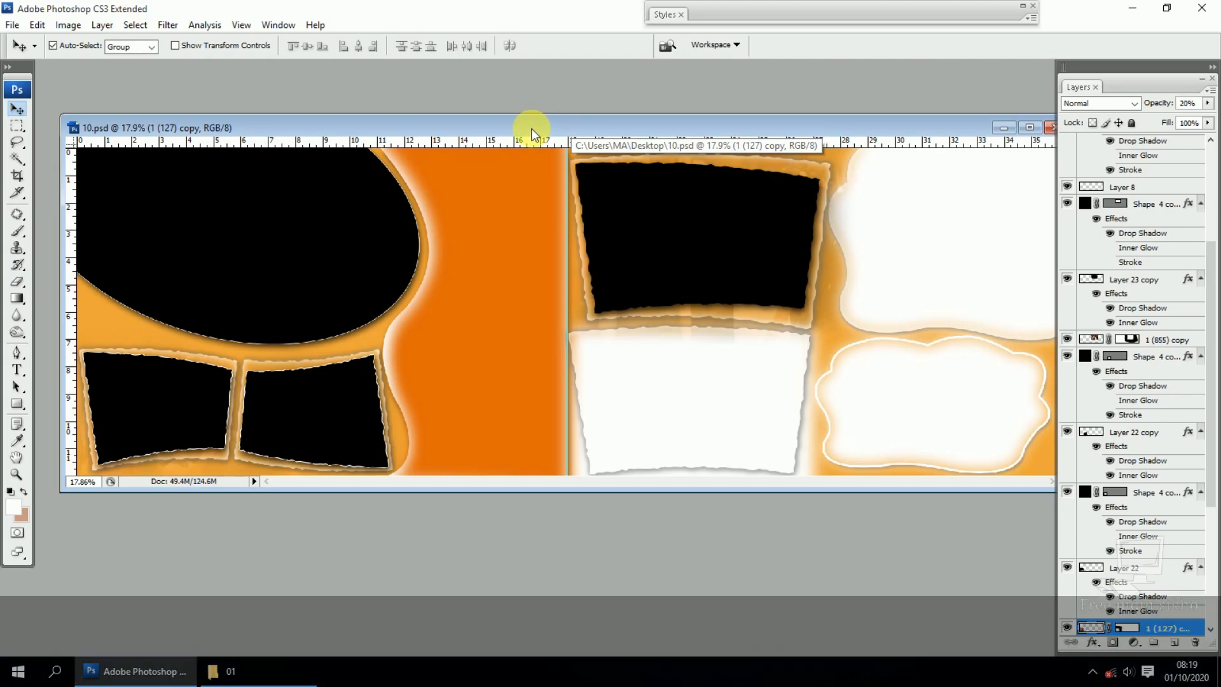
pyautogui.moveTo(544, 128); pyautogui.dragTo(533, 125)
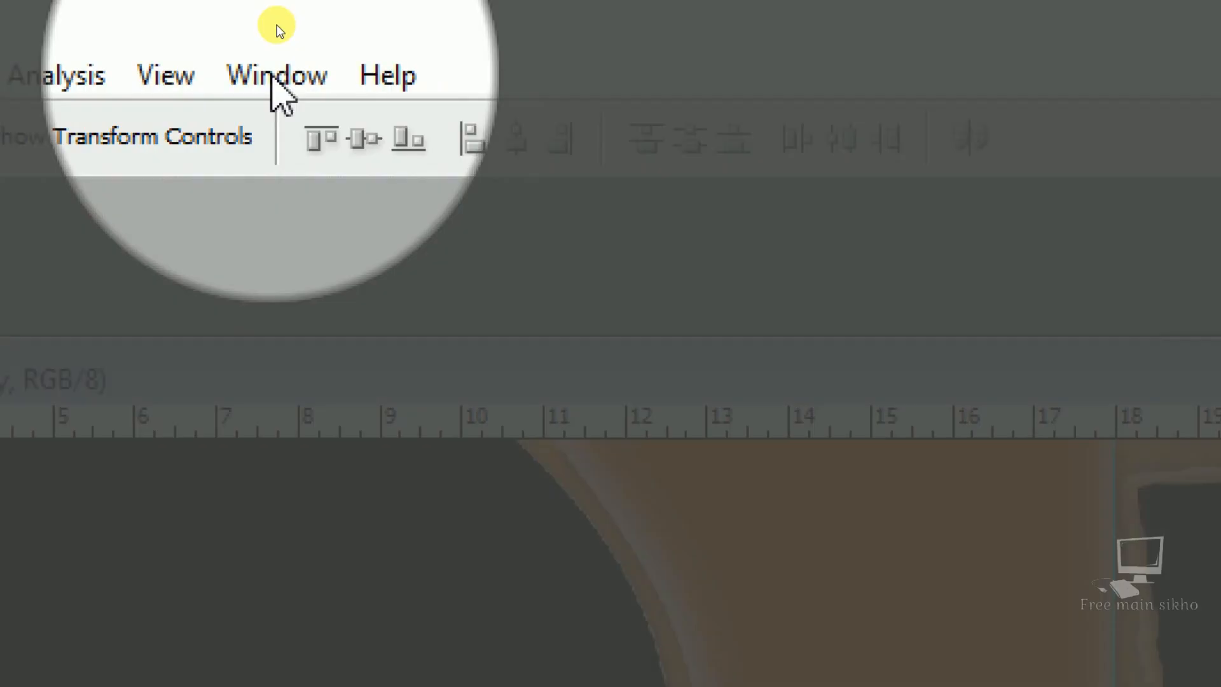
# Step: Examine which panels are switched on in the workspace, including Layers, Options and Tools
pyautogui.click(277, 43)
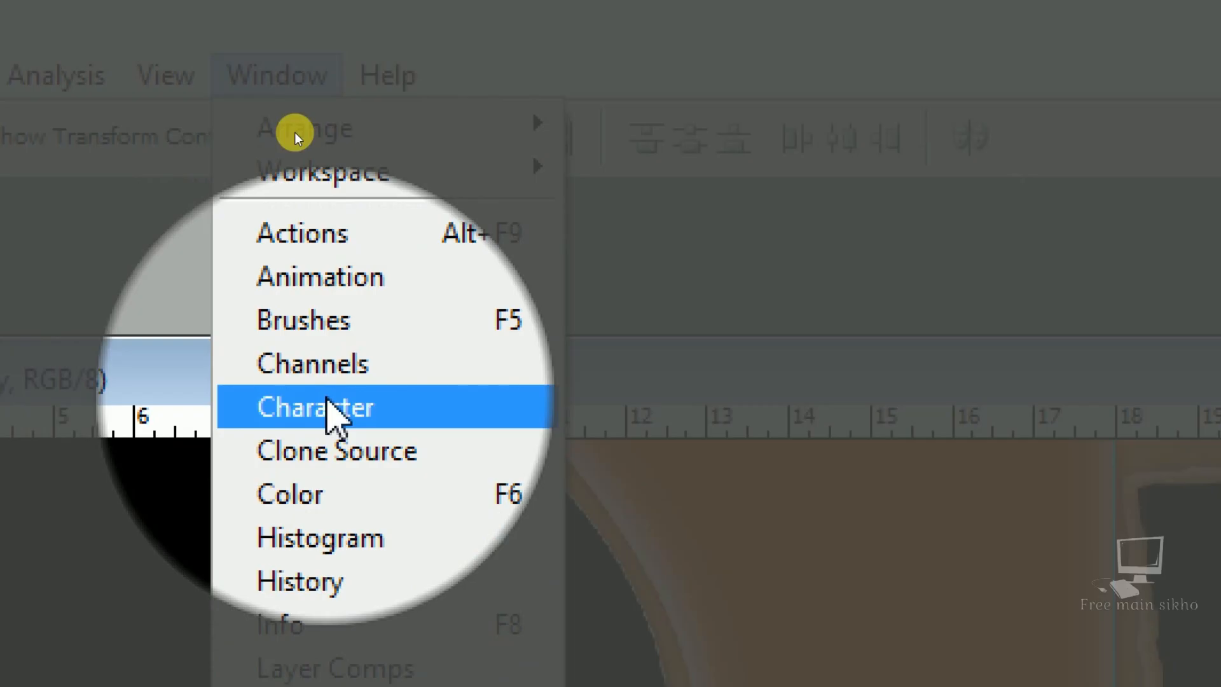
pyautogui.click(327, 402)
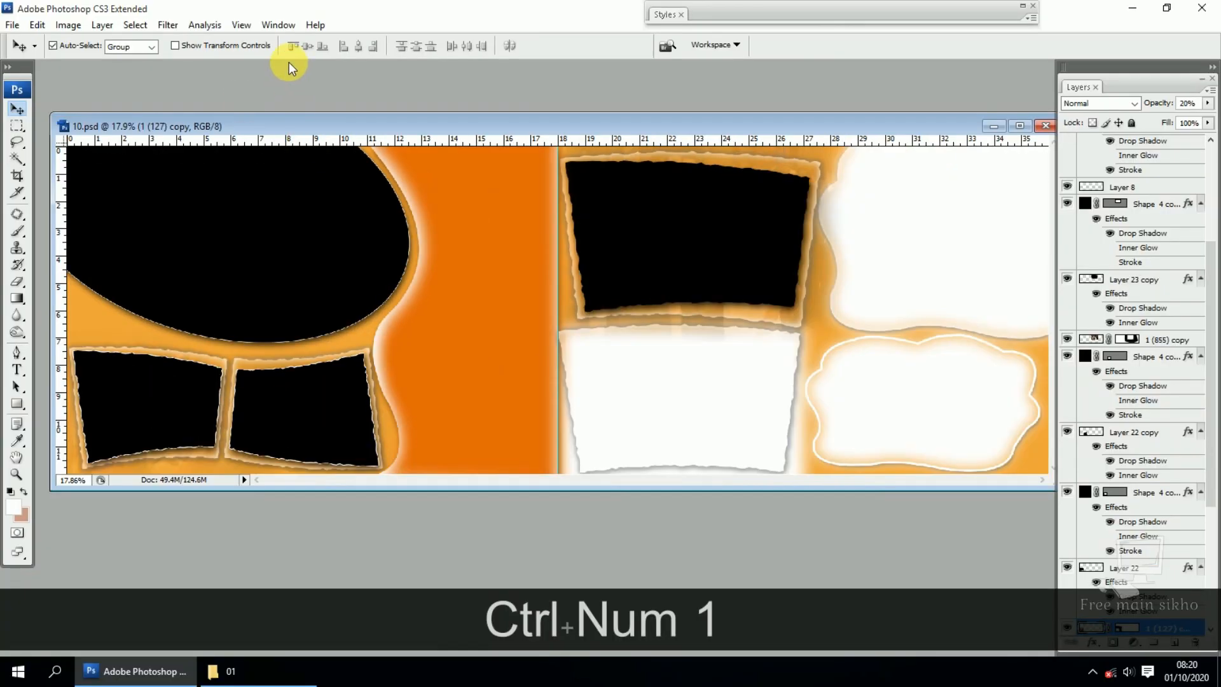
pyautogui.click(277, 75)
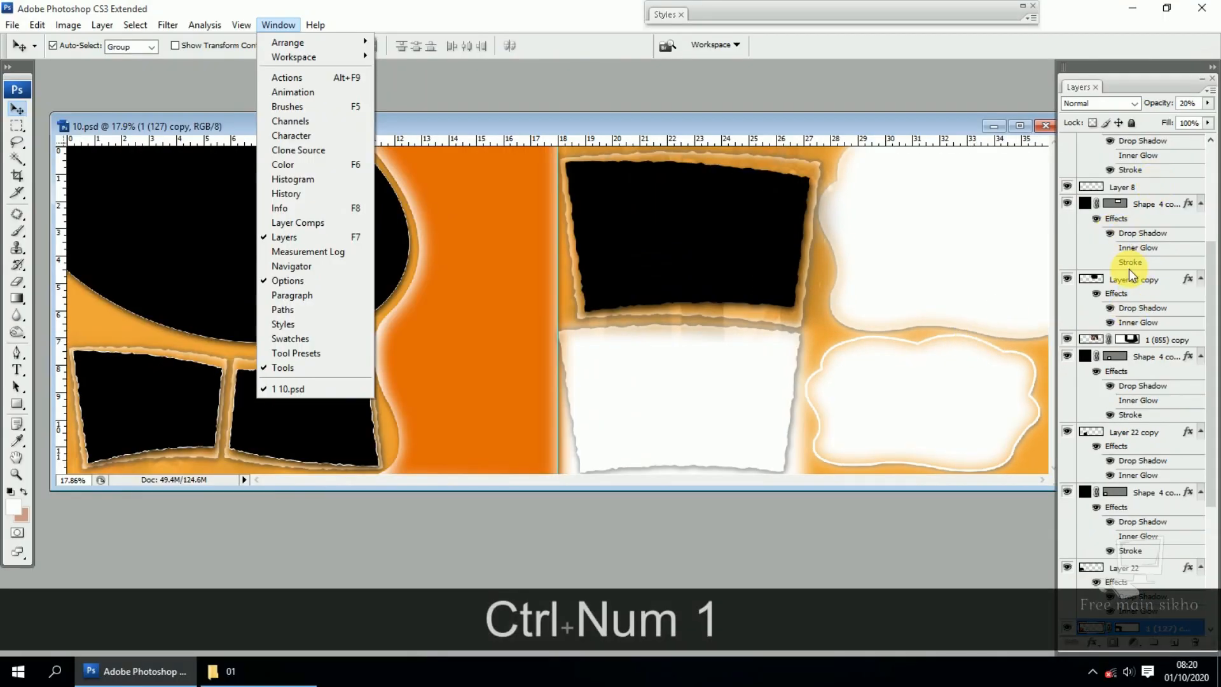
pyautogui.click(1130, 270)
pyautogui.click(1132, 280)
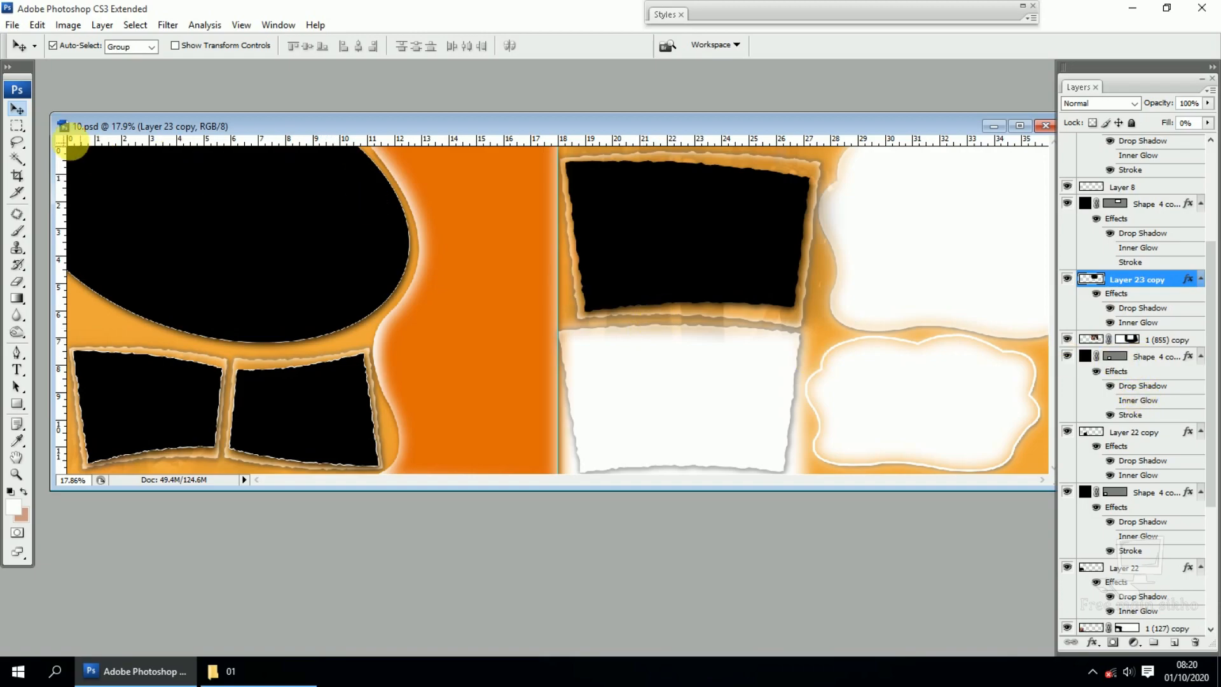
pyautogui.click(277, 25)
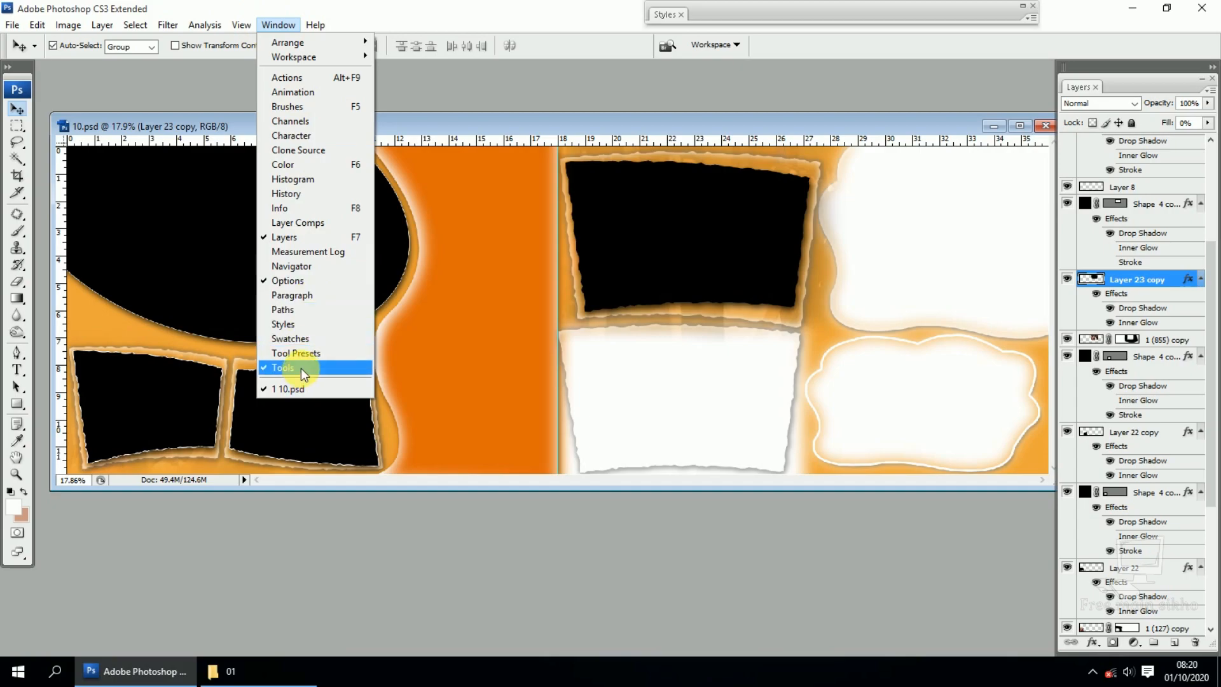
pyautogui.press('ctrl+KP_1')
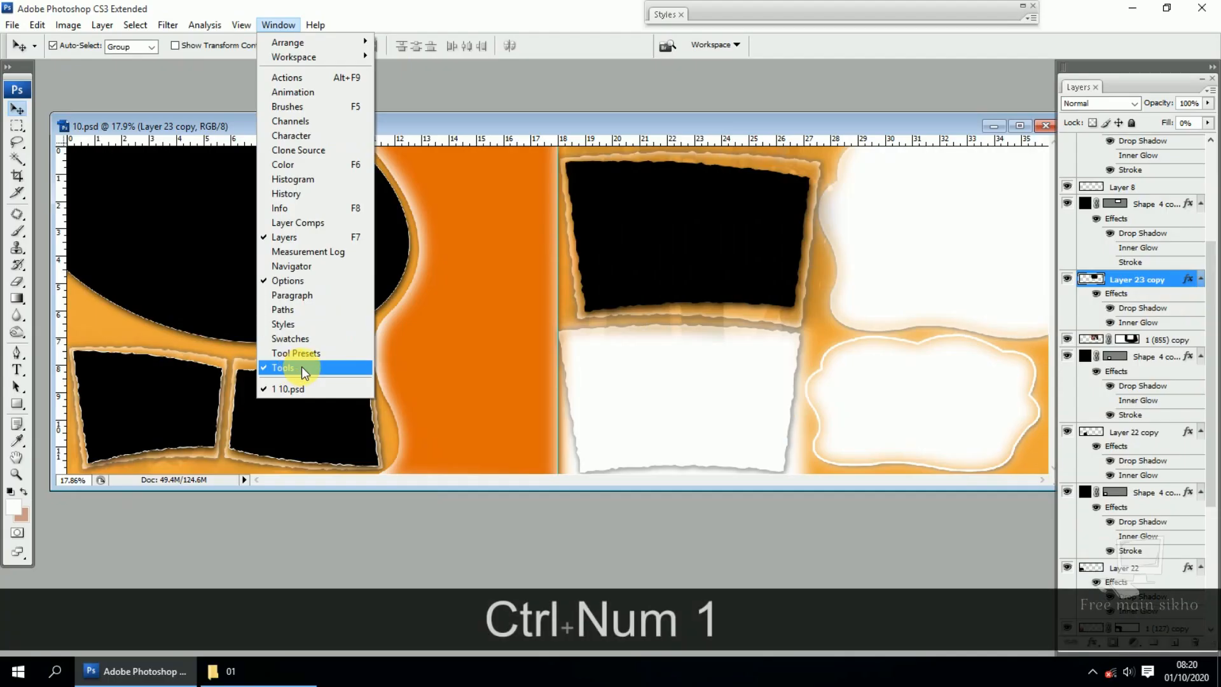
pyautogui.click(453, 257)
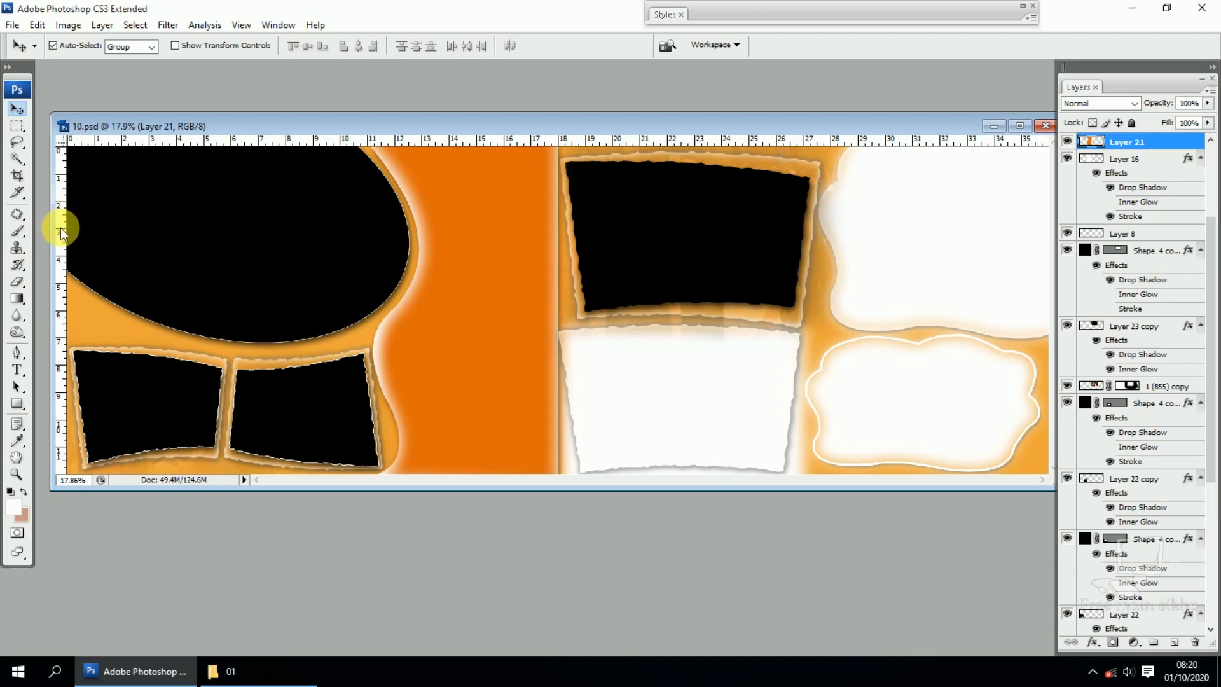
pyautogui.moveTo(353, 116); pyautogui.dragTo(346, 130)
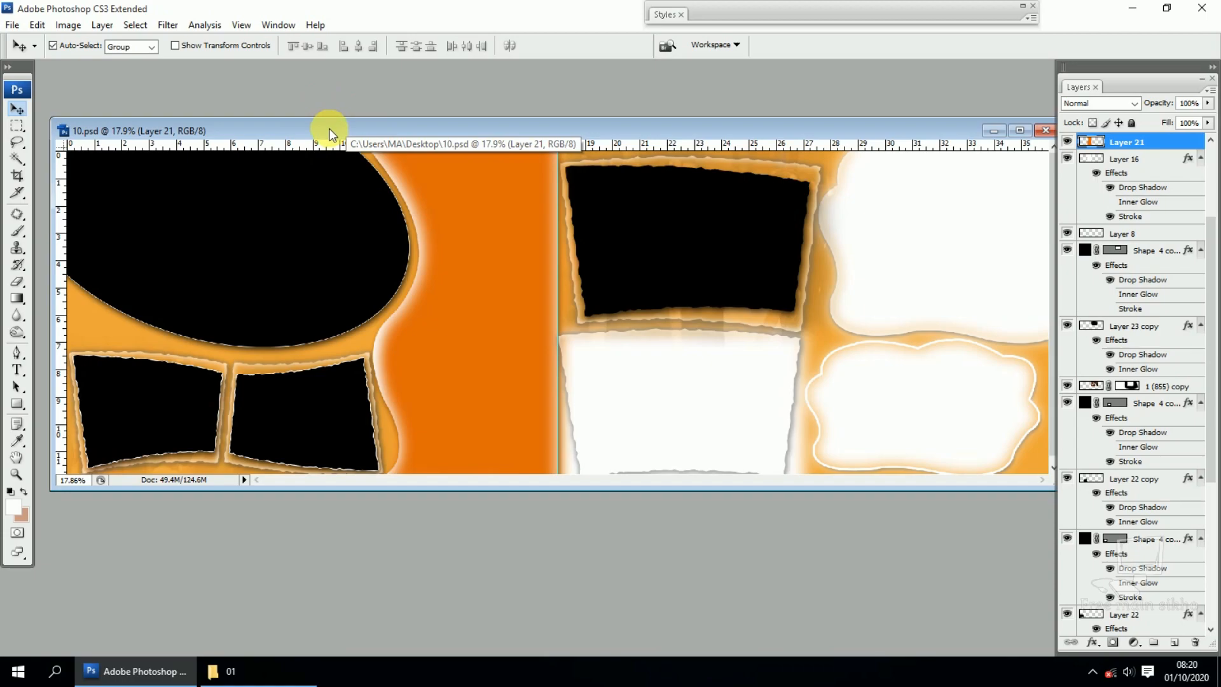
pyautogui.moveTo(329, 129); pyautogui.dragTo(324, 117)
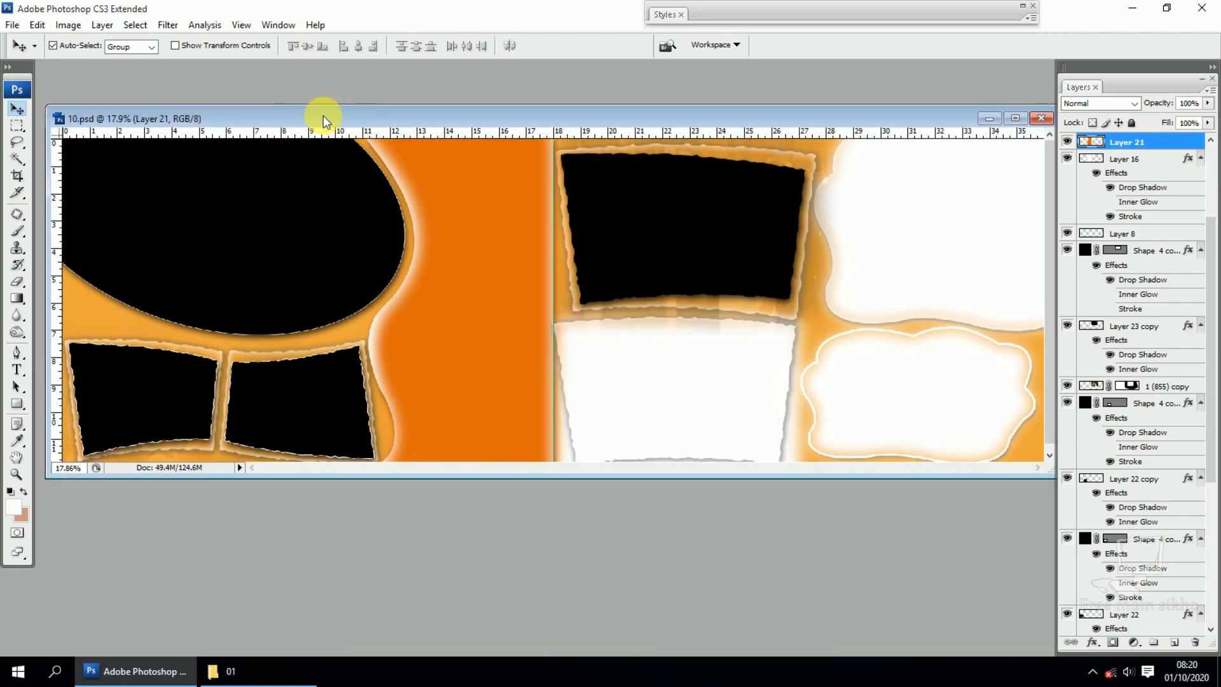
pyautogui.moveTo(321, 119); pyautogui.dragTo(311, 117)
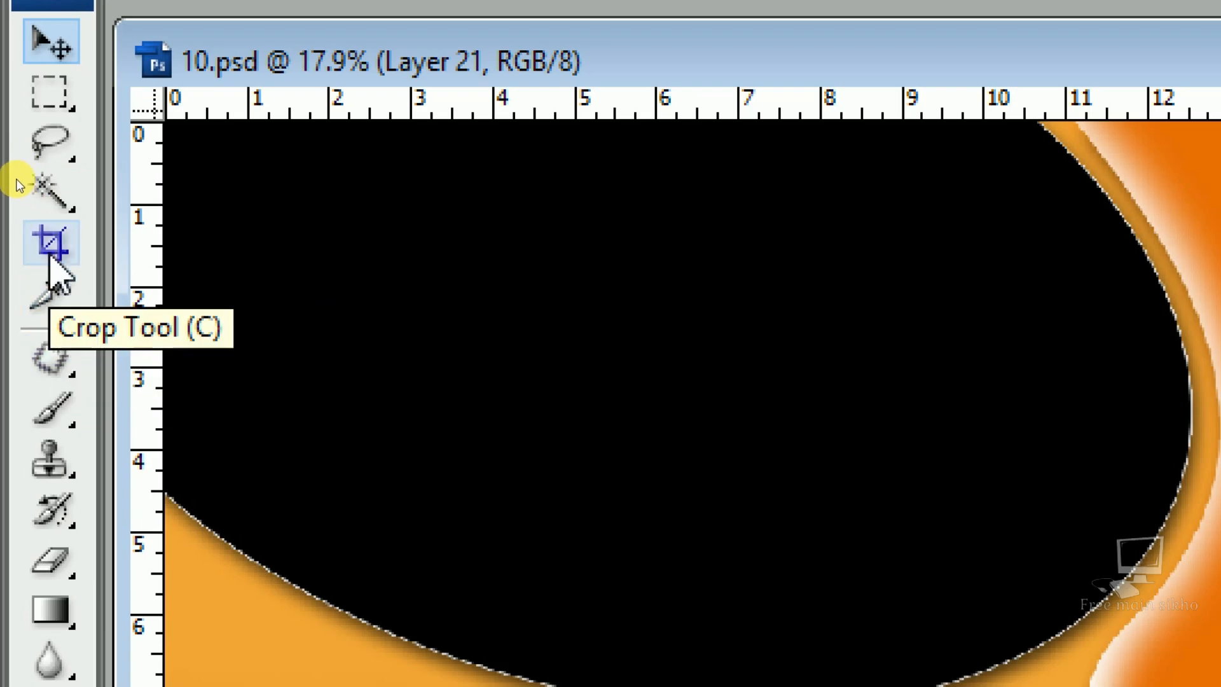
pyautogui.press('ctrl+KP_1')
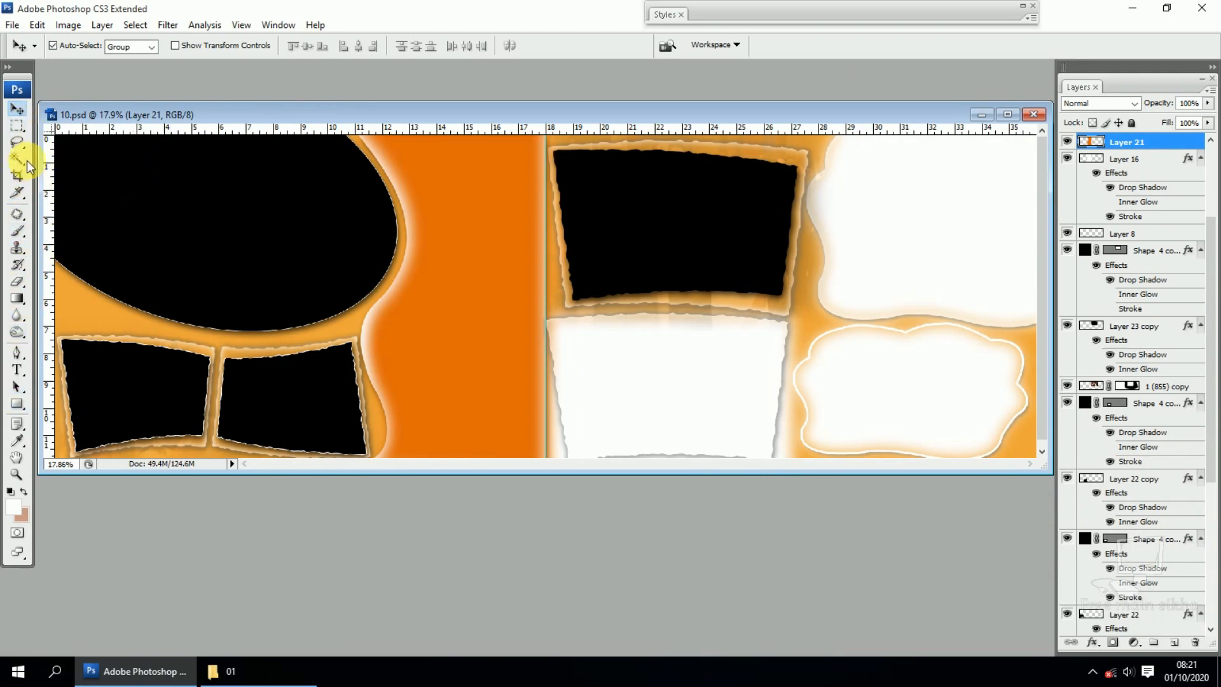
pyautogui.moveTo(482, 113)
pyautogui.mouseDown()
pyautogui.moveTo(471, 113)
pyautogui.moveTo(507, 120)
pyautogui.moveTo(495, 133)
pyautogui.moveTo(526, 128)
pyautogui.moveTo(499, 128)
pyautogui.mouseUp()
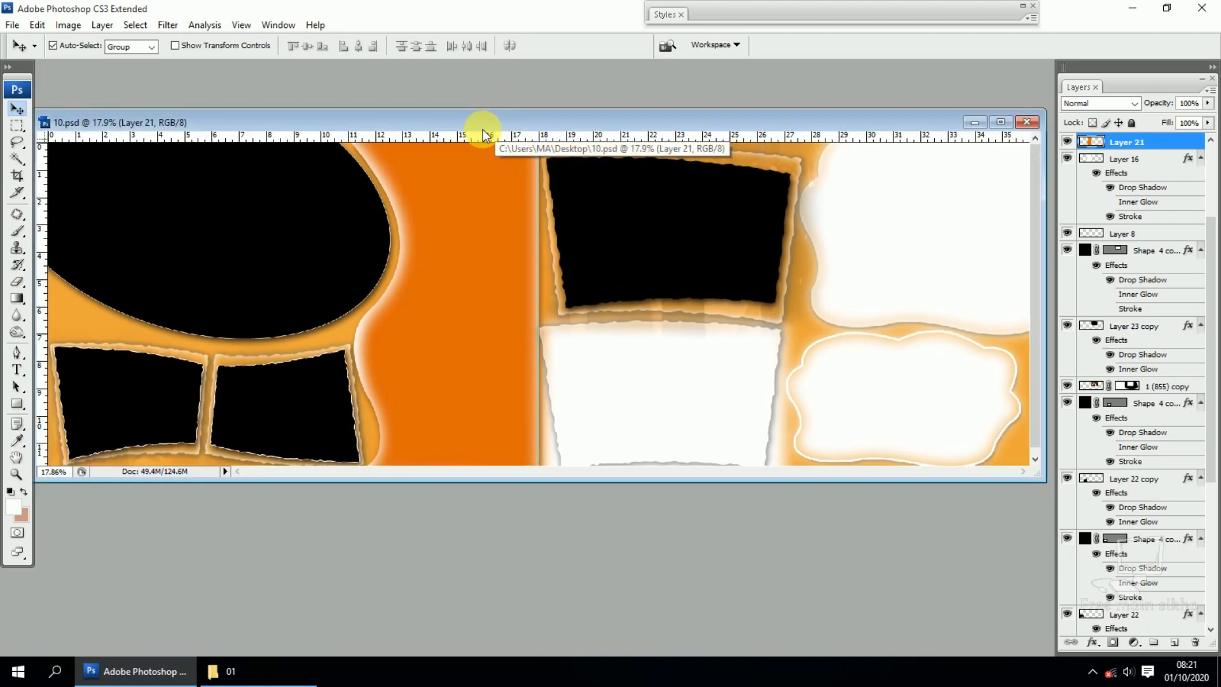
pyautogui.moveTo(495, 129)
pyautogui.mouseDown()
pyautogui.moveTo(505, 116)
pyautogui.moveTo(487, 124)
pyautogui.mouseUp()
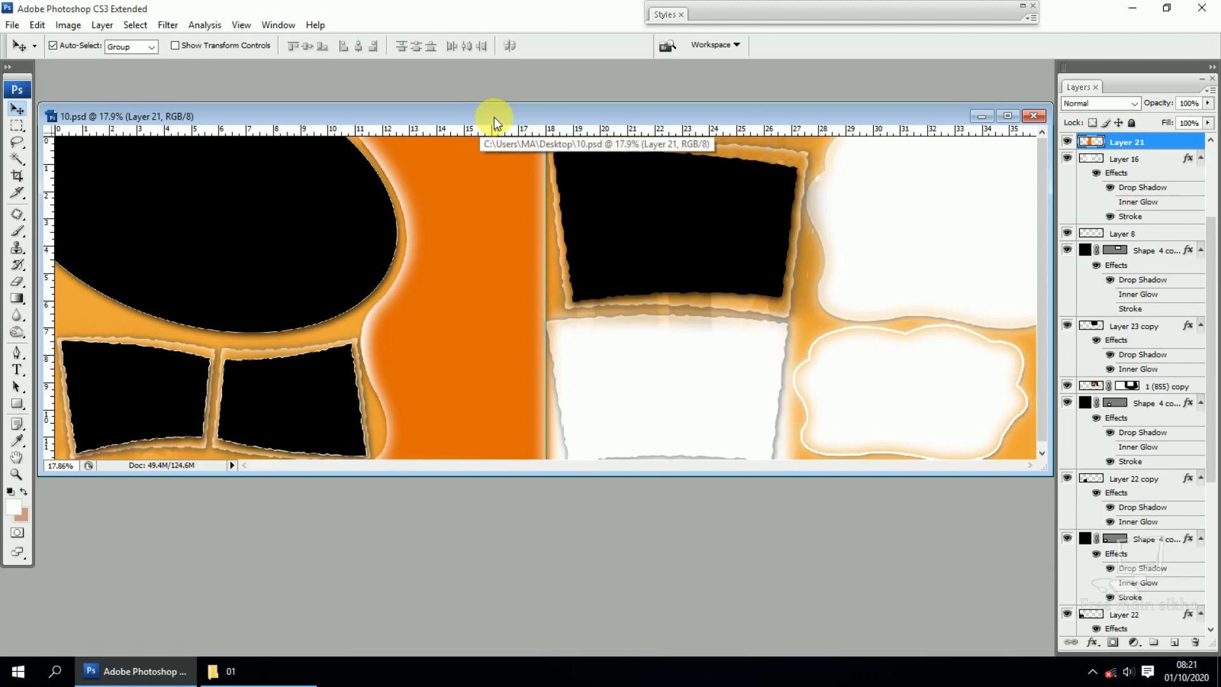
# Step: Duplicate the 10.psd image as "10 copy" with all its layers
pyautogui.press('ctrl+alt+KP_Subtract')
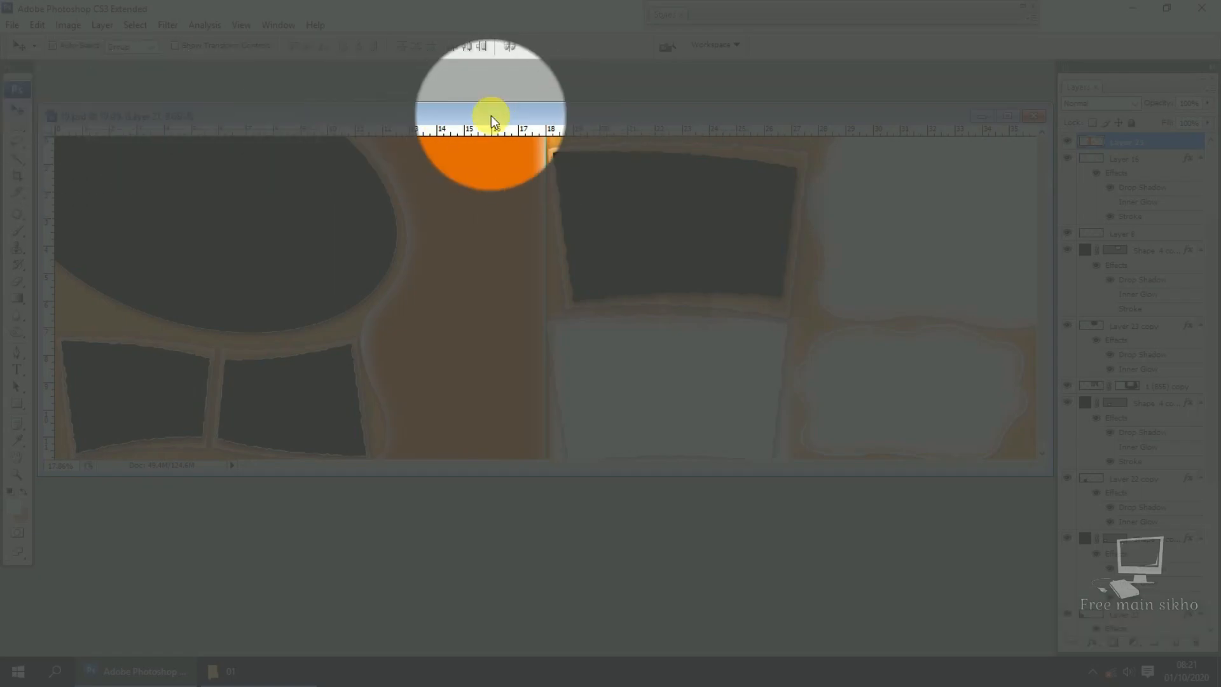
pyautogui.press('ctrl+alt+KP_Subtract')
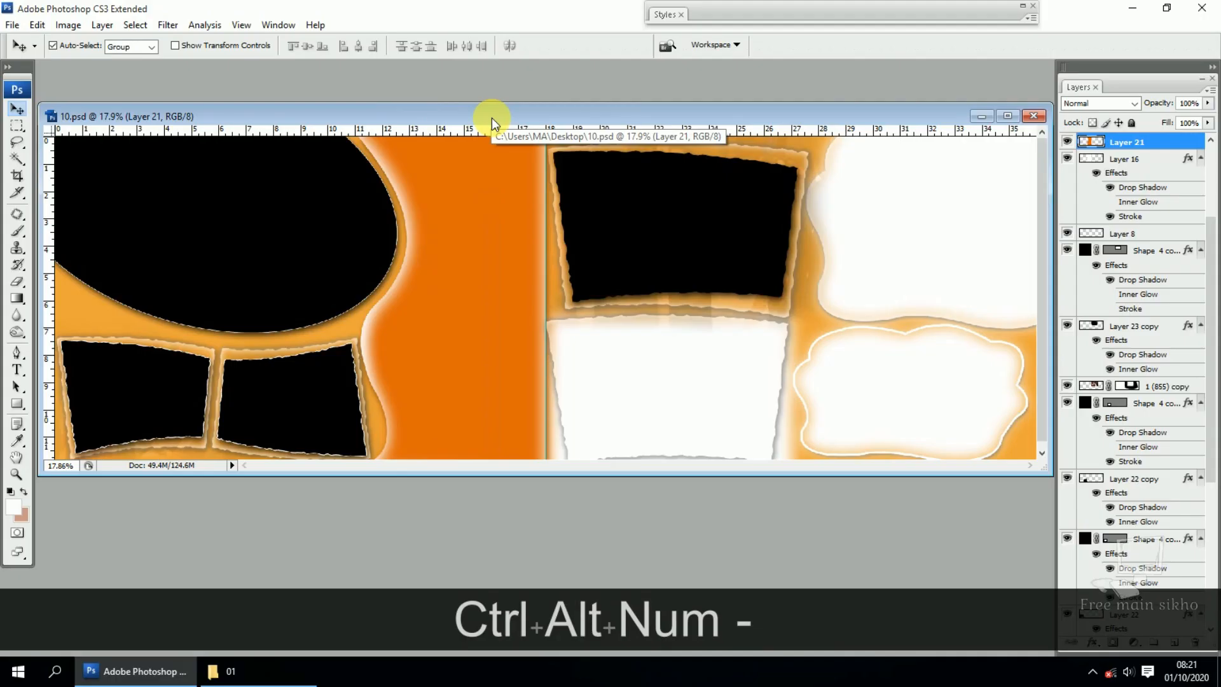
pyautogui.rightClick(491, 117)
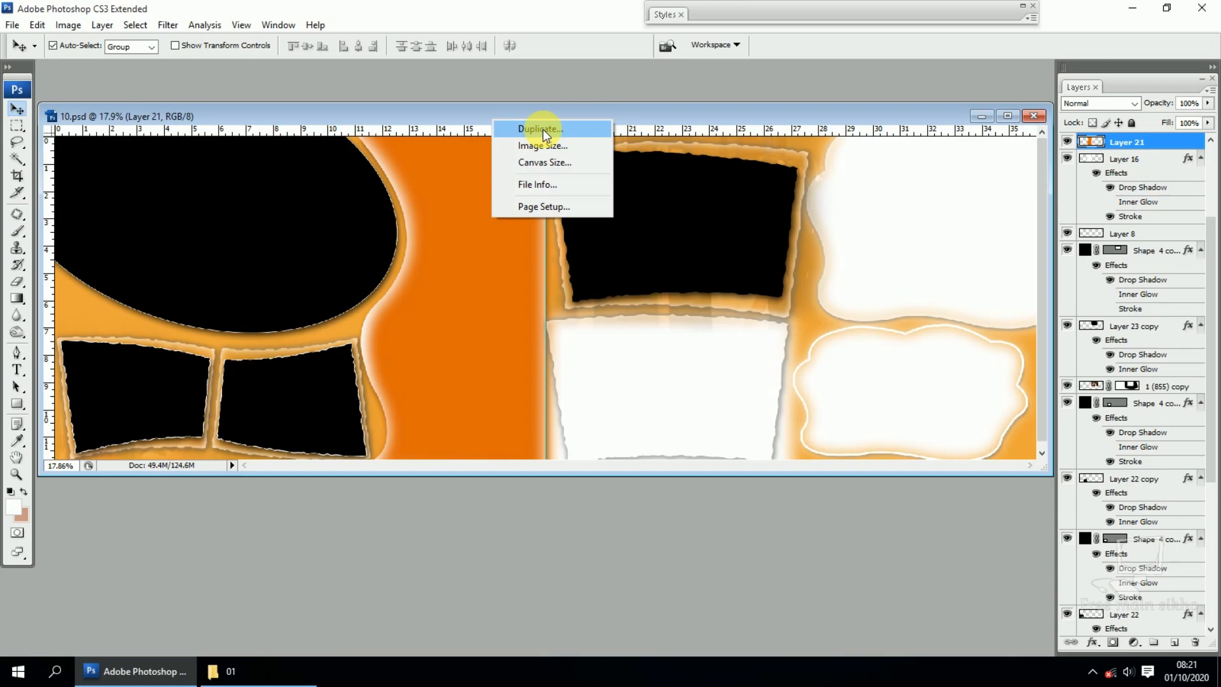
pyautogui.click(542, 129)
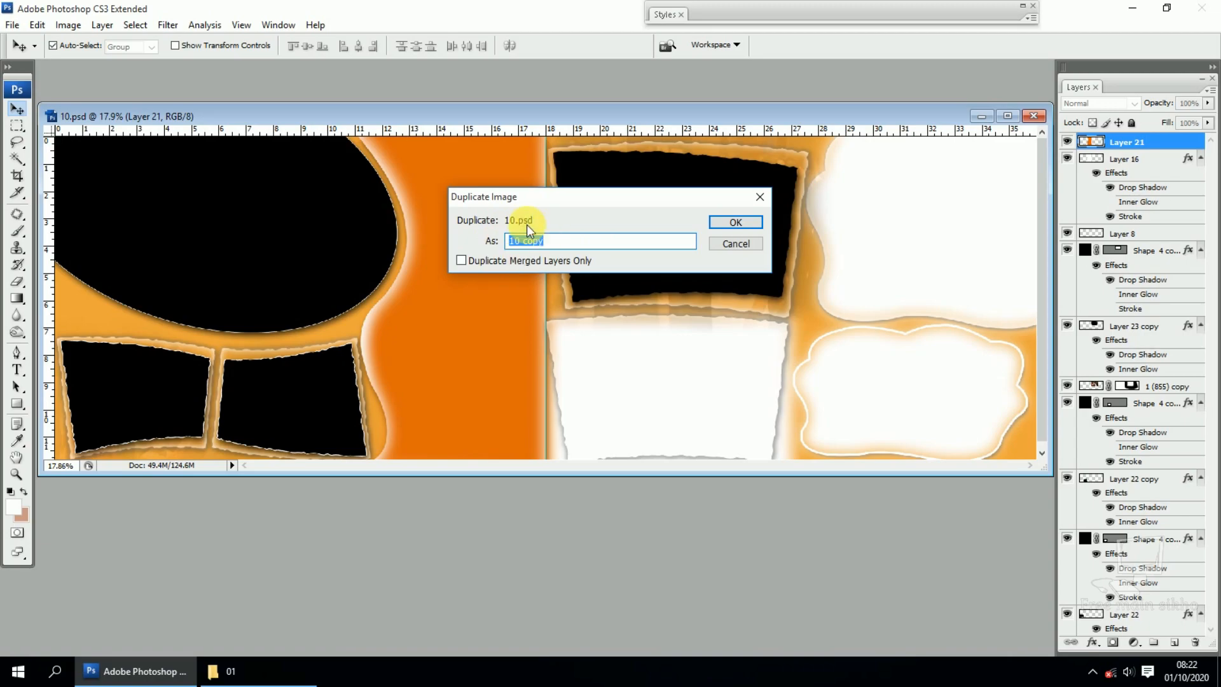
pyautogui.click(727, 222)
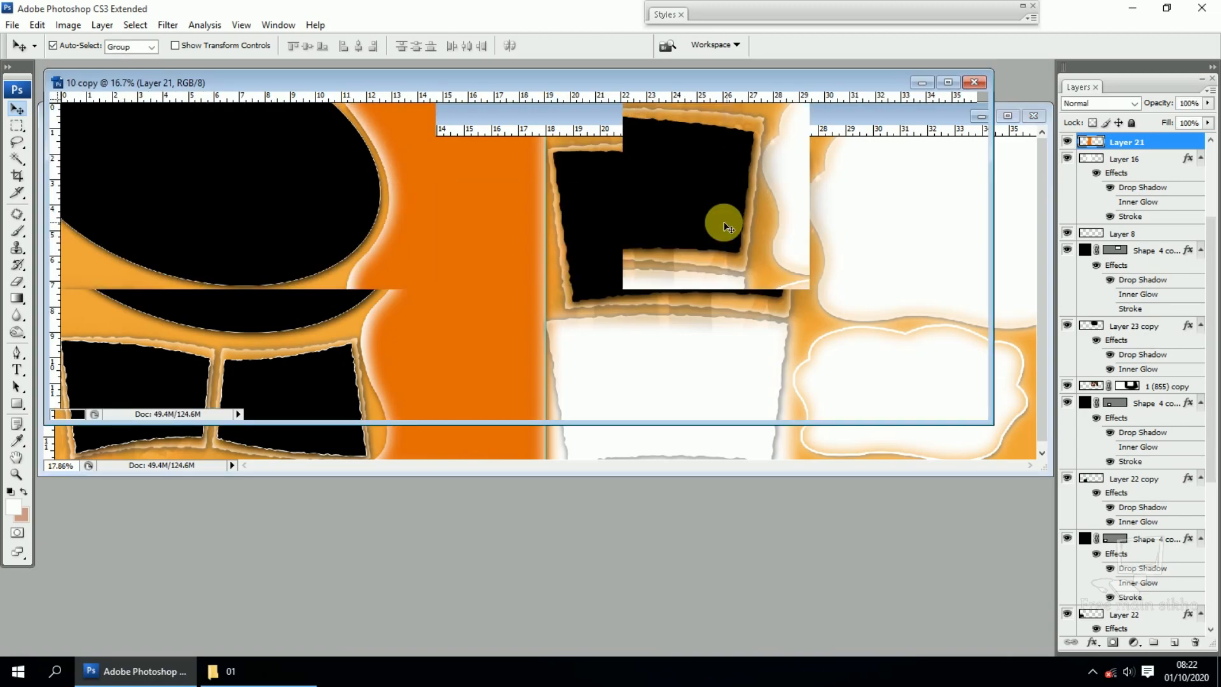
# Step: Close the original 10.psd document and reposition the duplicate's window in the workspace
pyautogui.moveTo(474, 82); pyautogui.dragTo(510, 208)
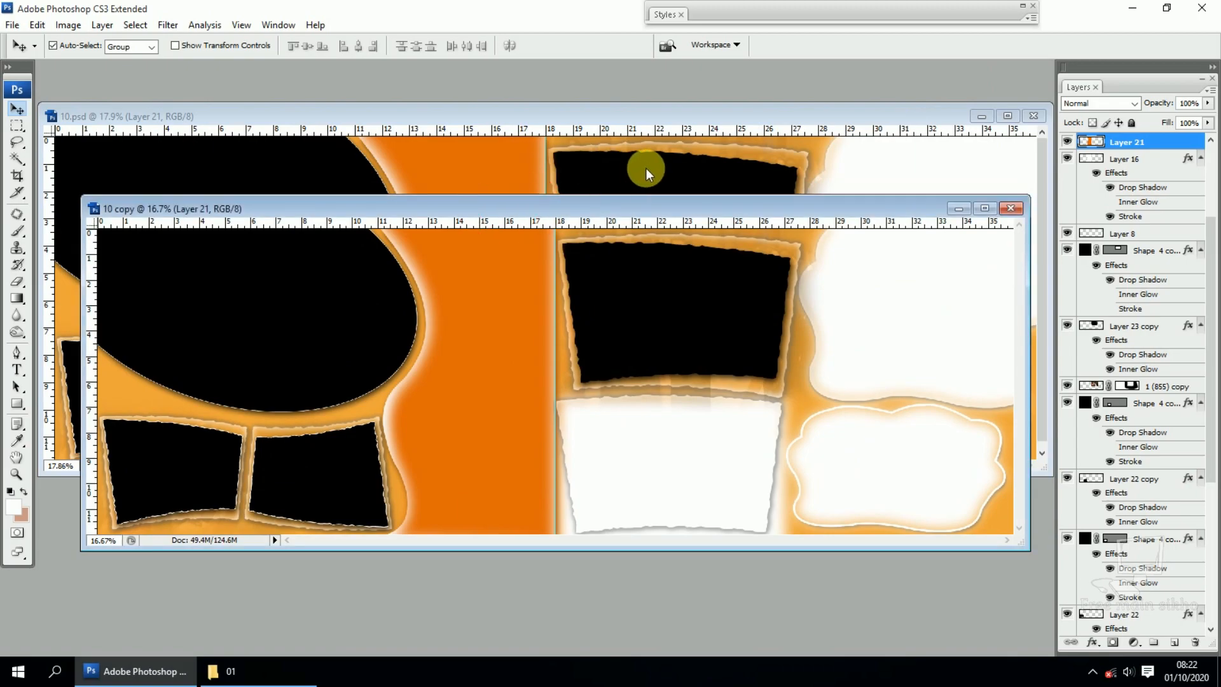
pyautogui.moveTo(672, 118)
pyautogui.mouseDown()
pyautogui.moveTo(679, 128)
pyautogui.moveTo(664, 108)
pyautogui.mouseUp()
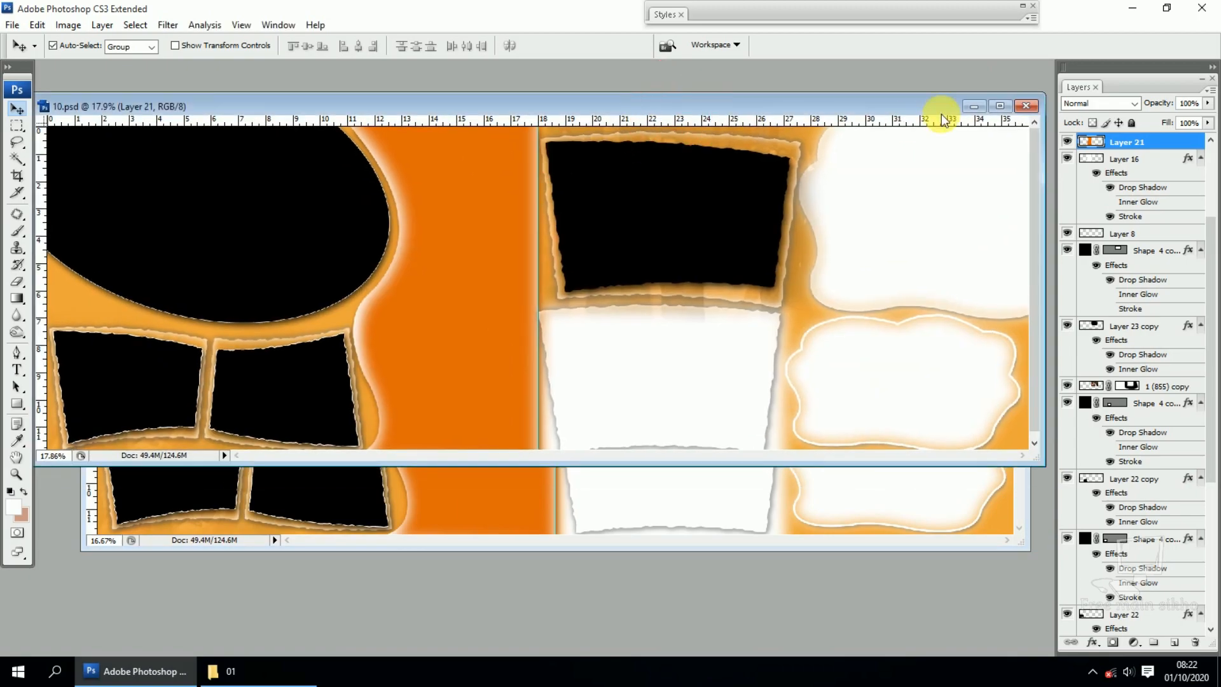
pyautogui.click(1029, 109)
pyautogui.moveTo(720, 210); pyautogui.dragTo(724, 181)
# Step: Move the duplicate's window mostly out of the workspace, and bring it back by fitting the document on screen
pyautogui.press('ctrl')
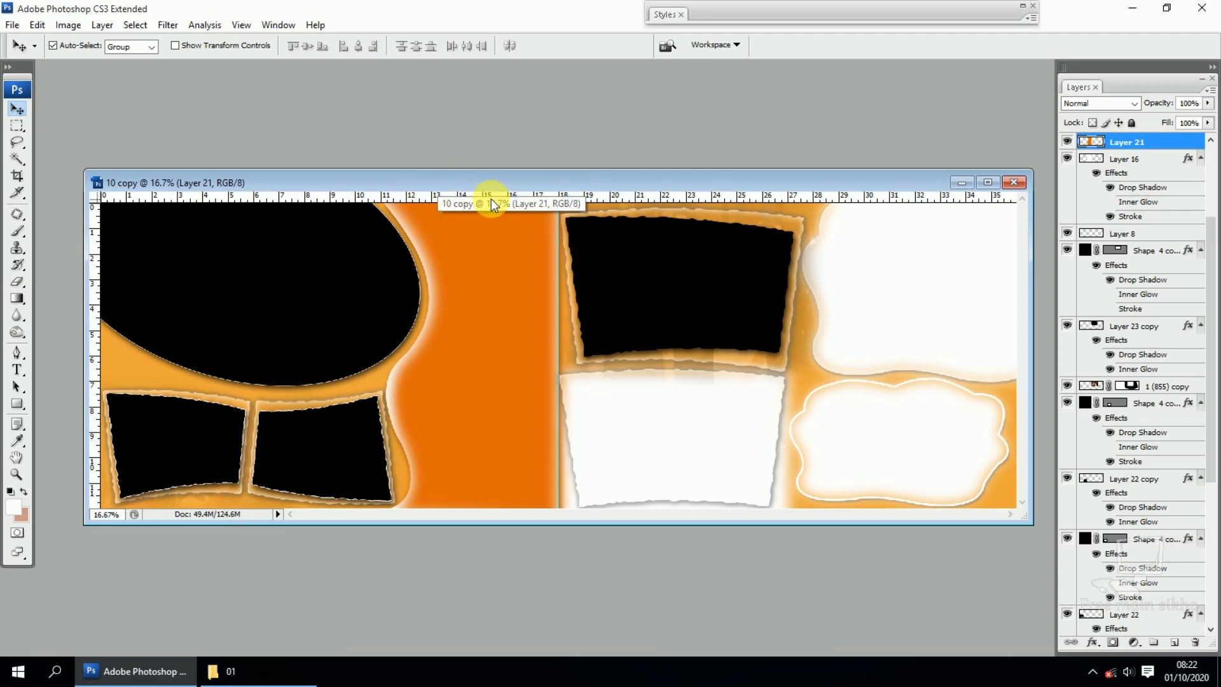
pyautogui.moveTo(289, 187); pyautogui.dragTo(1087, 215)
pyautogui.moveTo(945, 215); pyautogui.dragTo(490, 6)
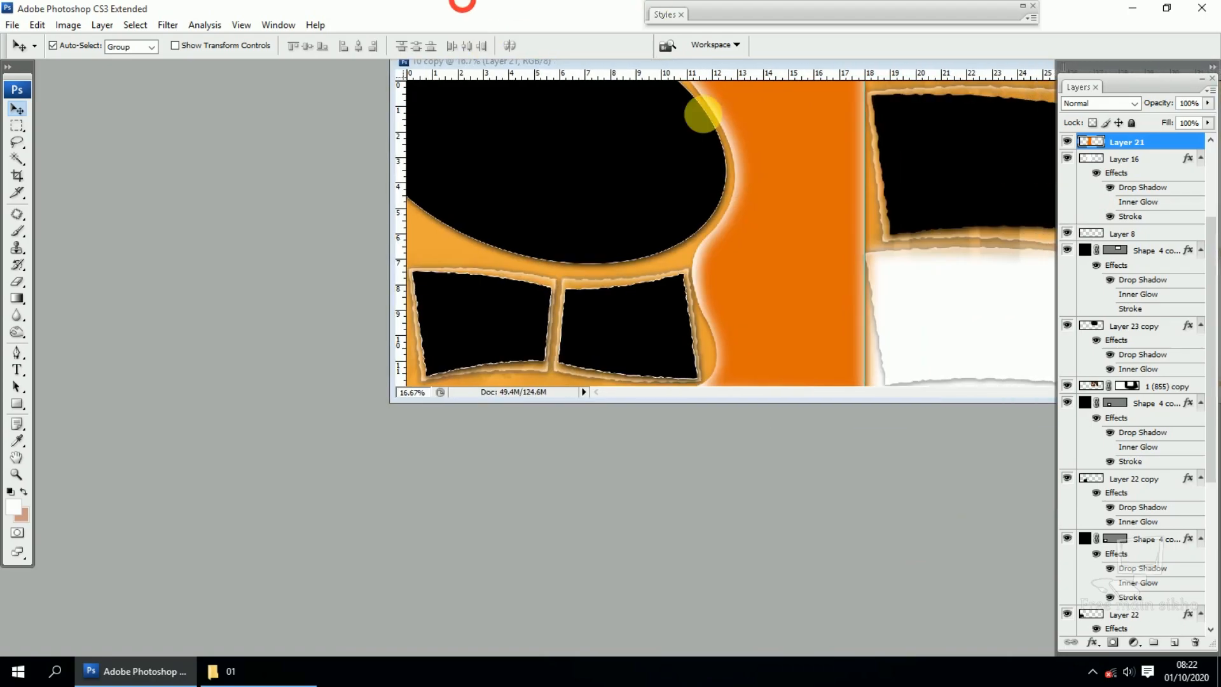
pyautogui.moveTo(578, 518); pyautogui.dragTo(1034, 638)
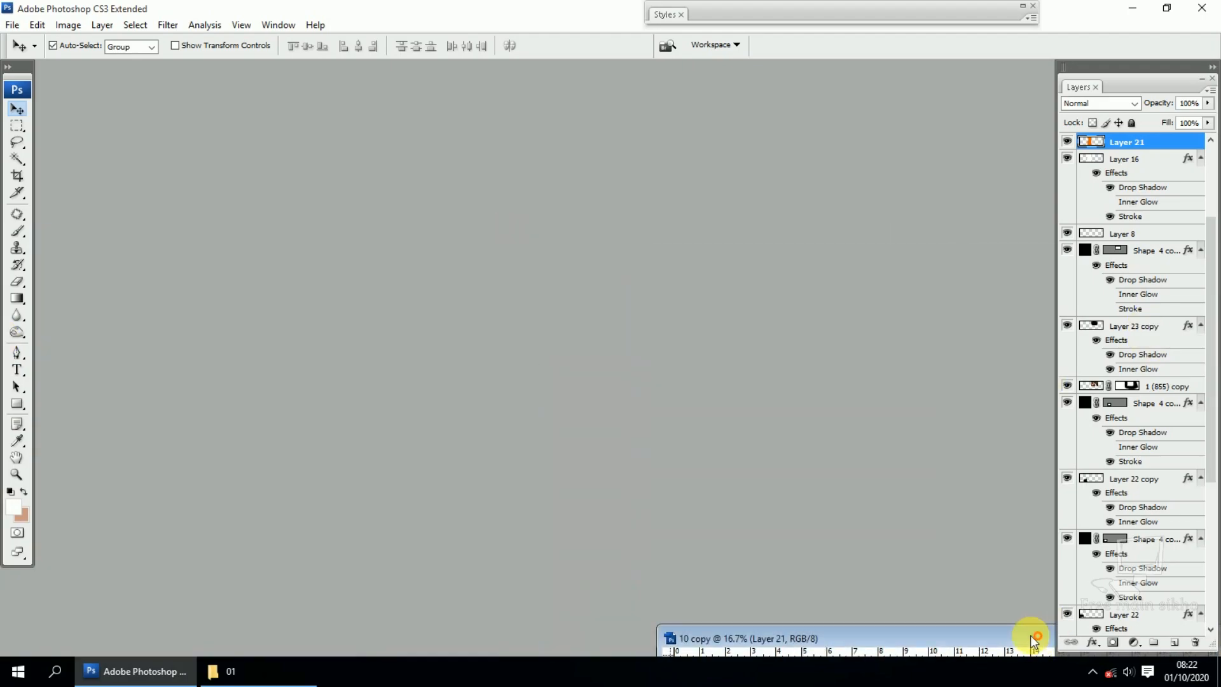
pyautogui.moveTo(916, 640); pyautogui.dragTo(989, 636)
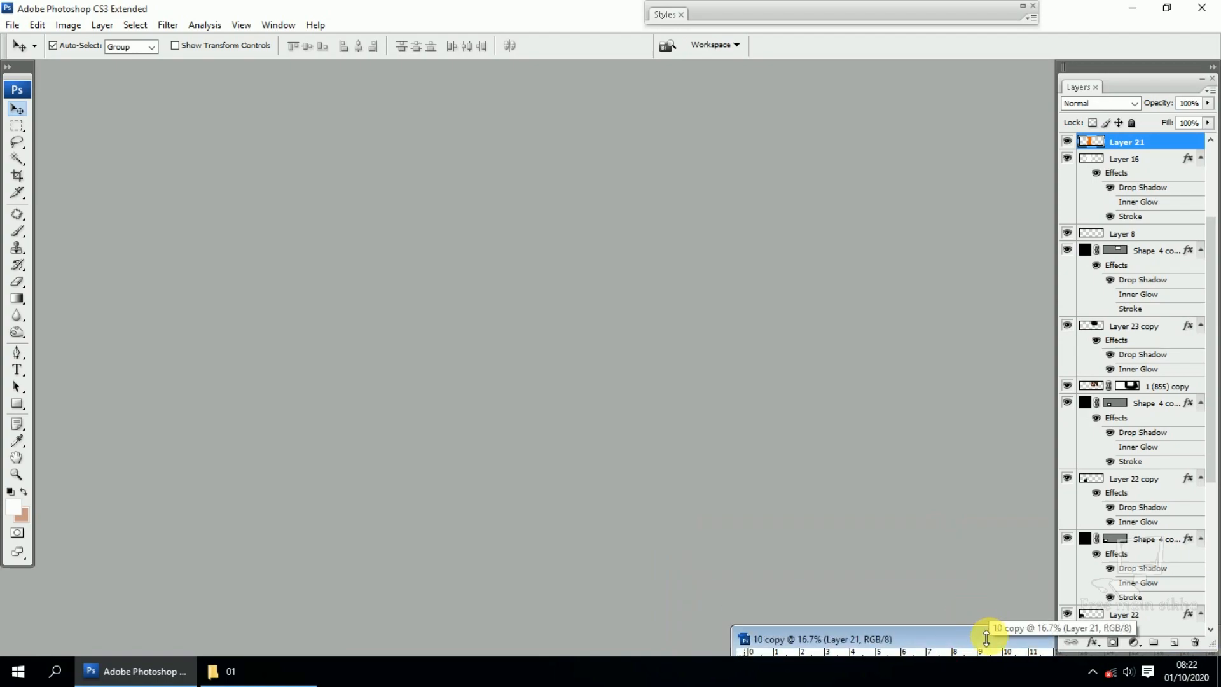
pyautogui.press('ctrl')
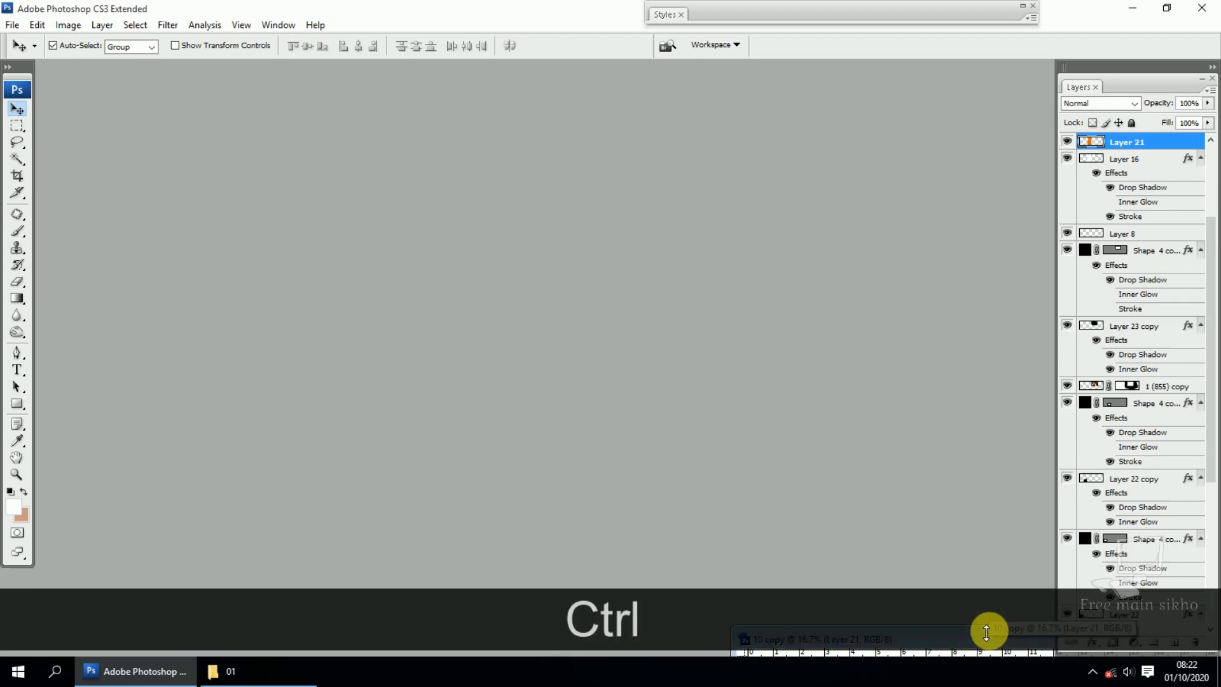
pyautogui.hotkey('ctrl', '0')
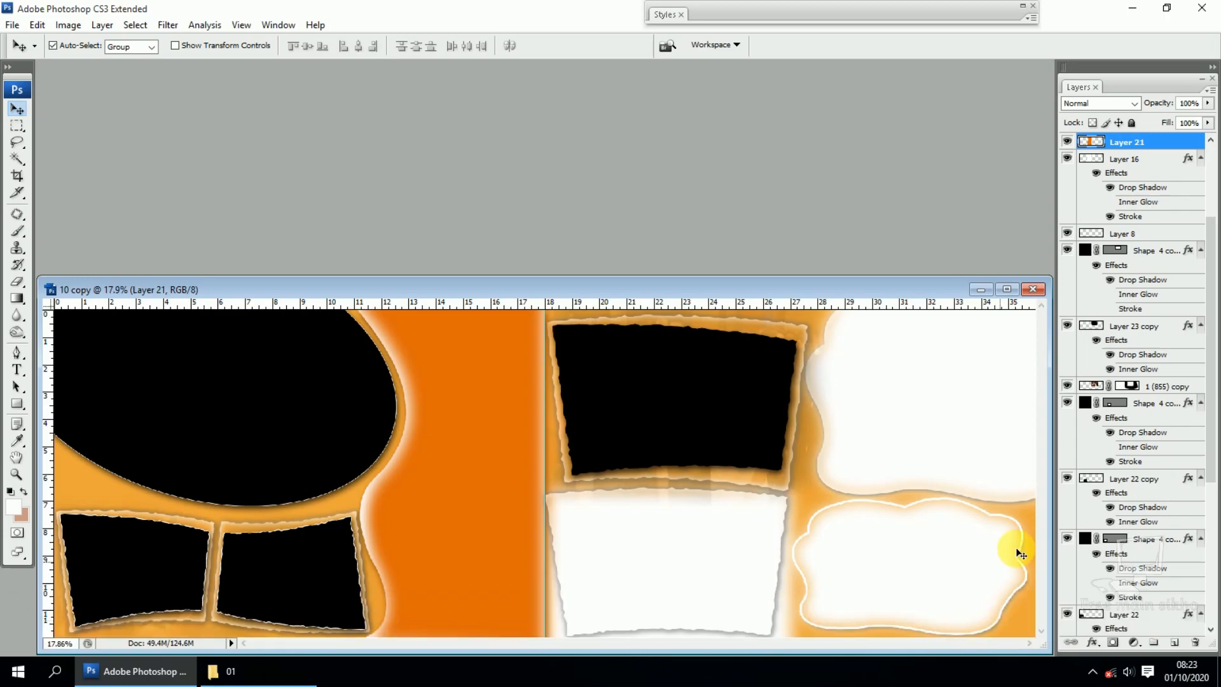
# Step: Shift the 10 copy window away, fit the document on screen again, and place its window in the middle of the workspace
pyautogui.moveTo(645, 295); pyautogui.dragTo(124, 311)
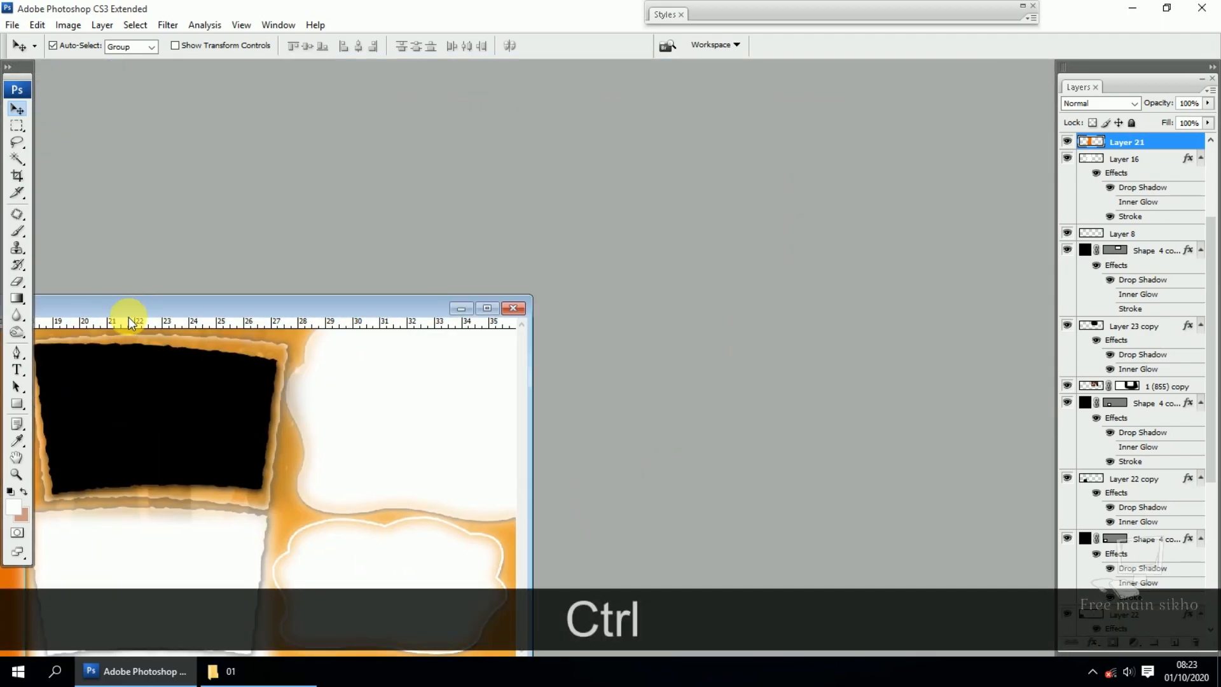
pyautogui.press('ctrl+KP_0')
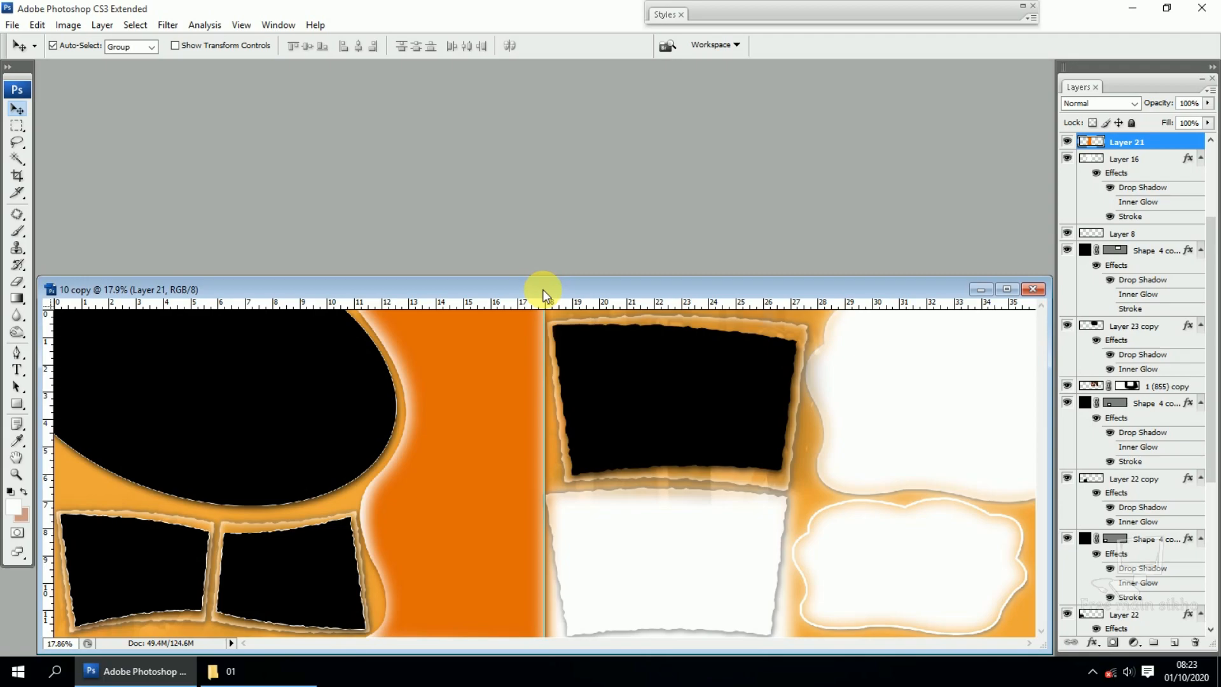
pyautogui.moveTo(541, 289); pyautogui.dragTo(543, 161)
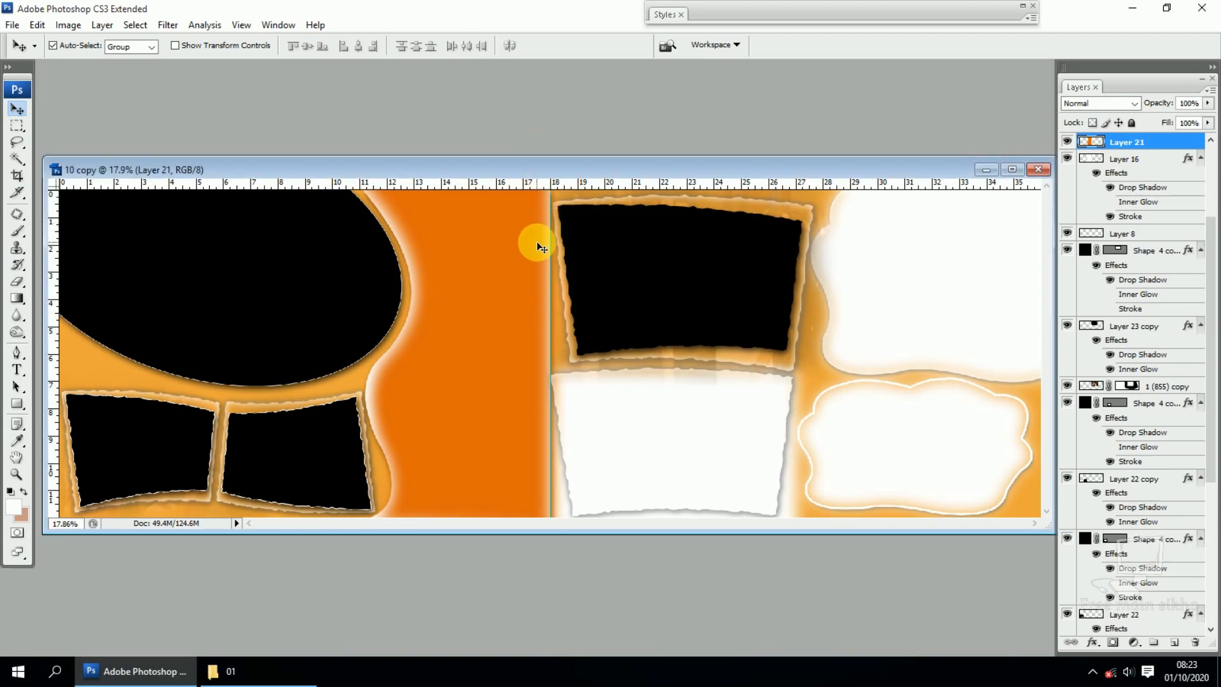
pyautogui.moveTo(583, 176); pyautogui.dragTo(566, 172)
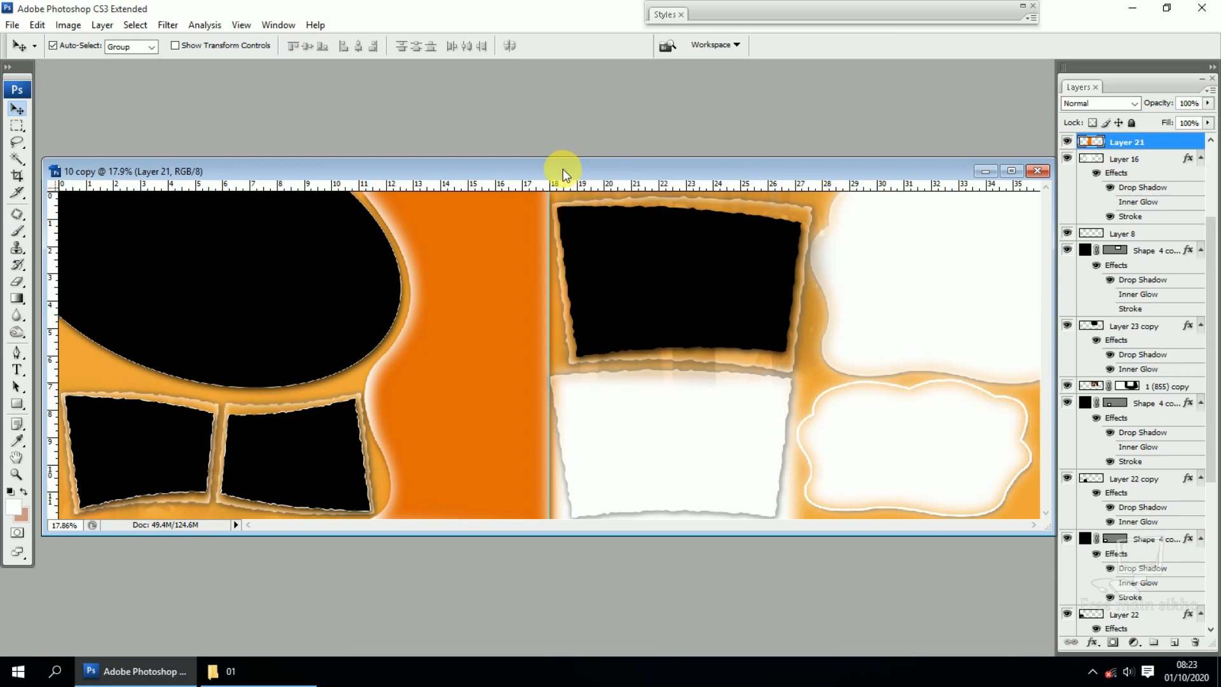
# Step: Cycle the 10 copy document to full screen mode with menu bar and pan the canvas slightly upward
pyautogui.press('f')
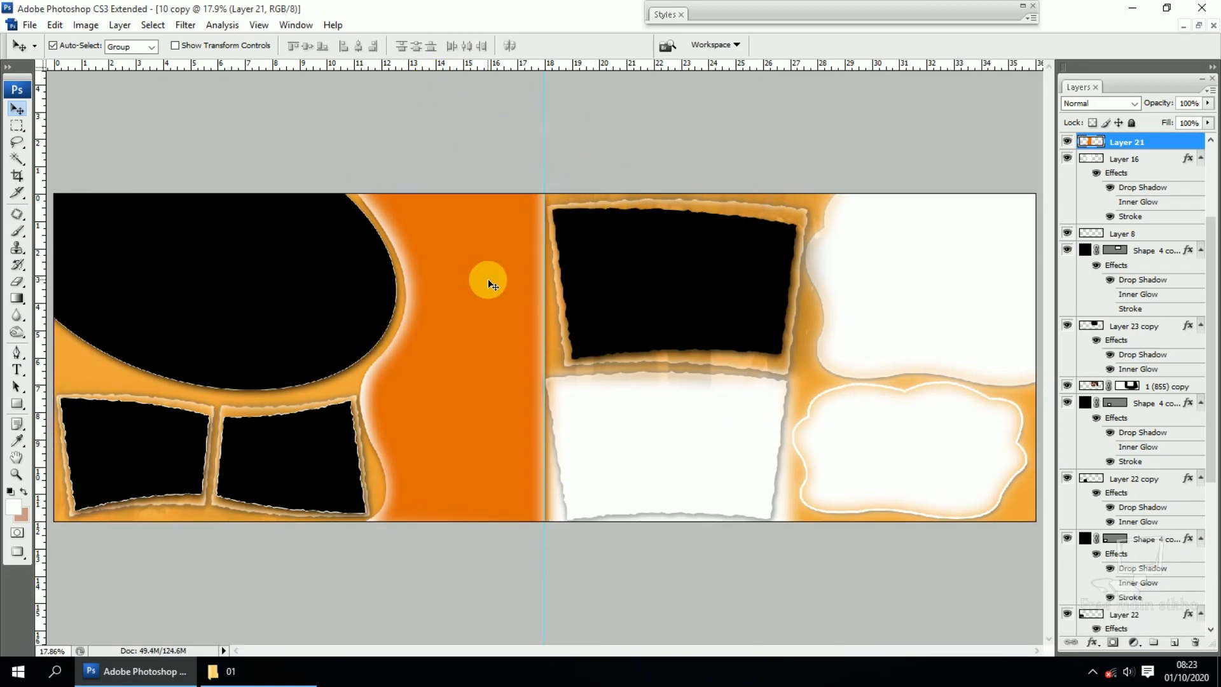
pyautogui.press('space')
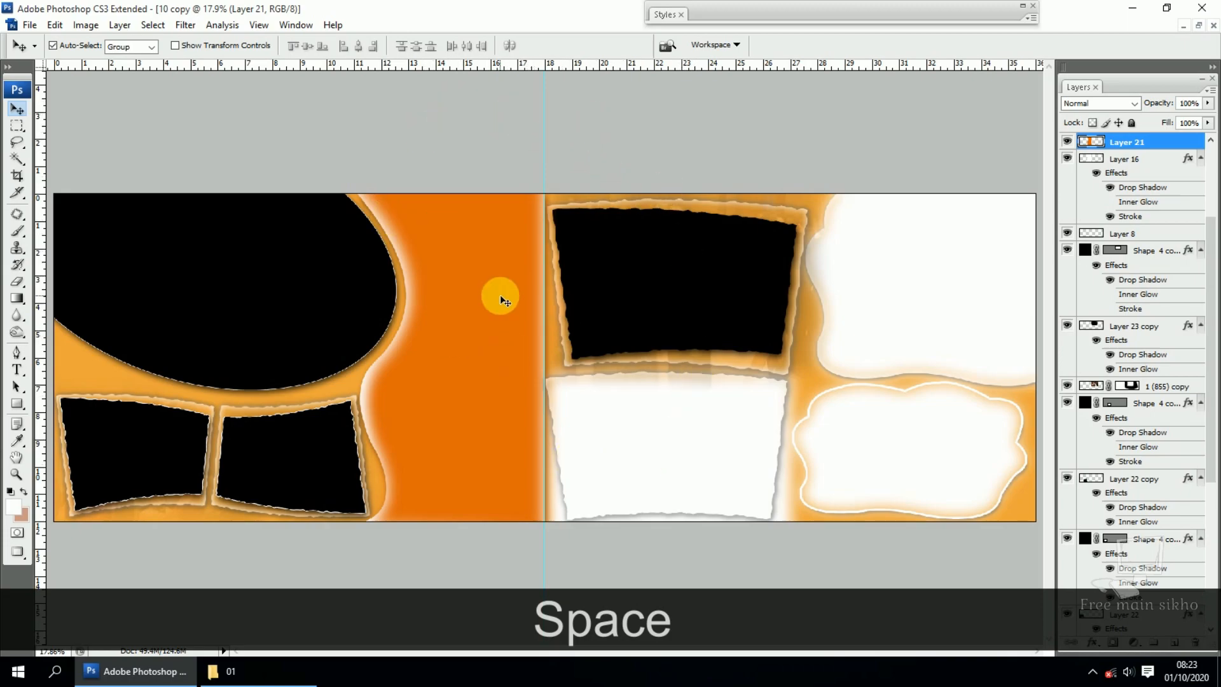
pyautogui.press('f')
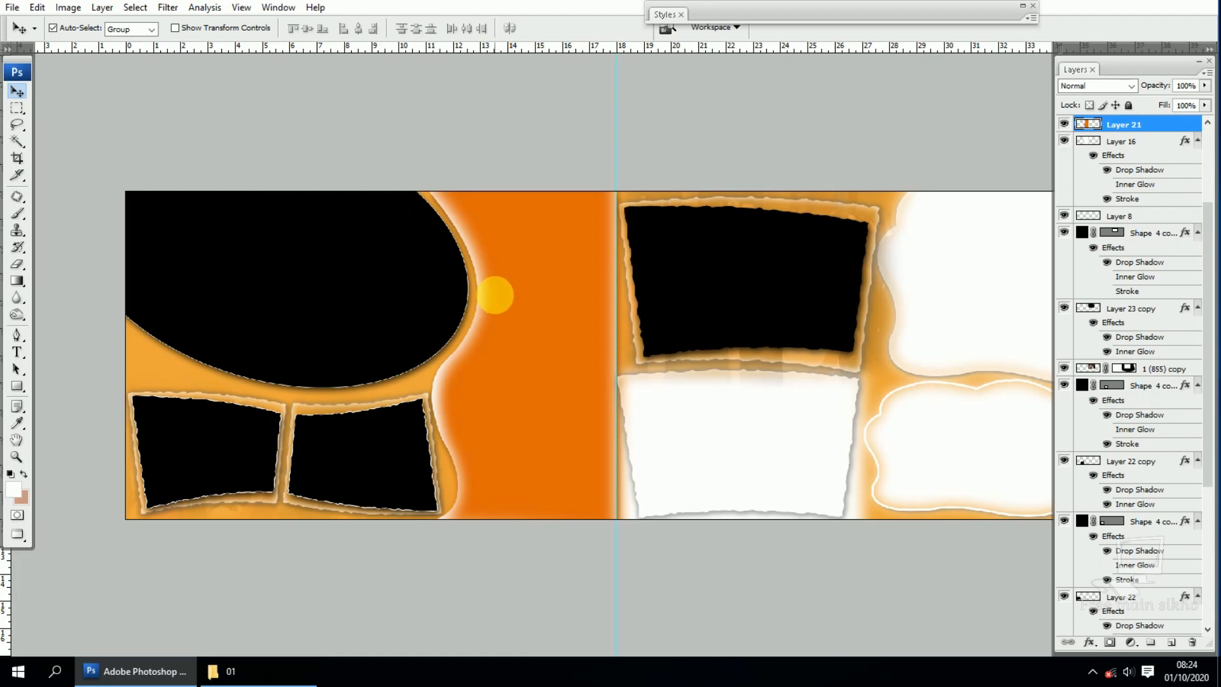
pyautogui.press('space')
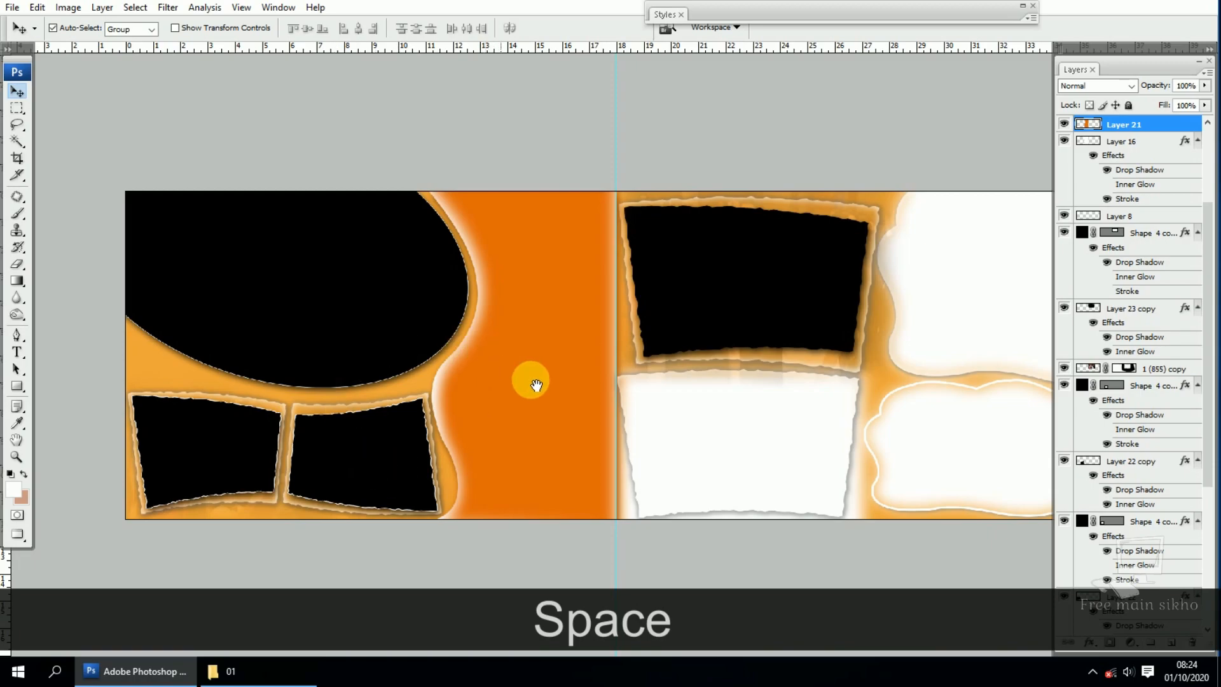
pyautogui.moveTo(553, 324); pyautogui.dragTo(554, 265)
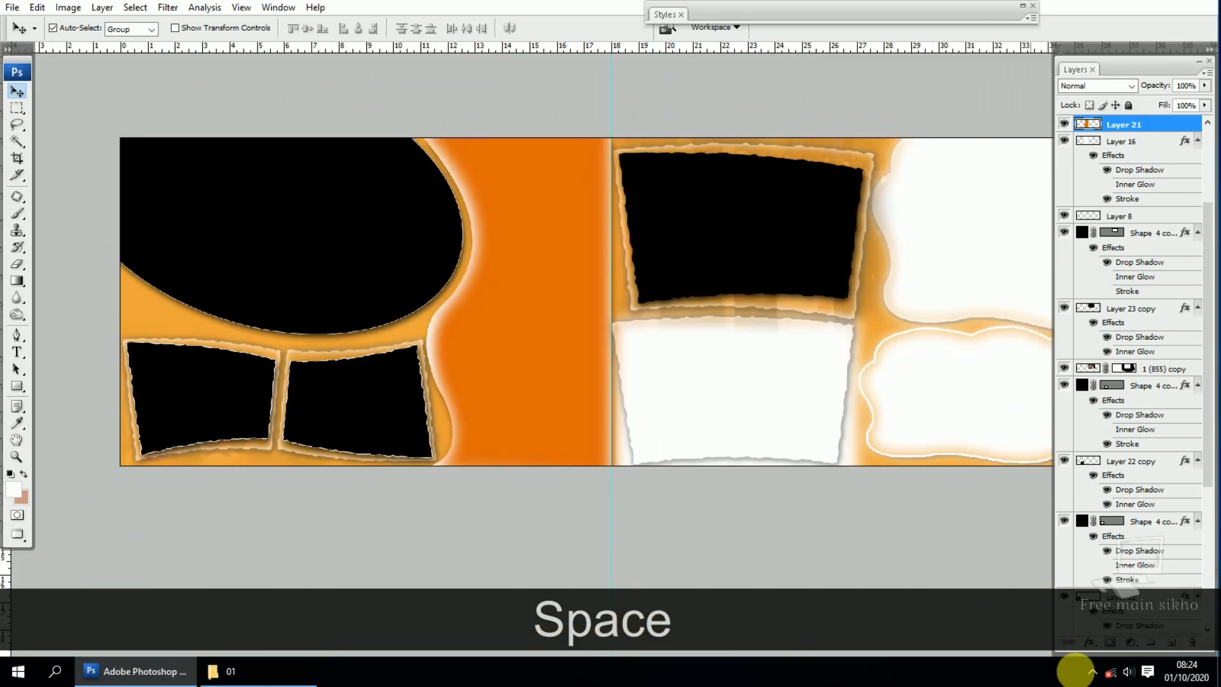
# Step: Switch to SwordSoft Mousetrack and review its general and mouse click settings, closing its window when done
pyautogui.click(1094, 672)
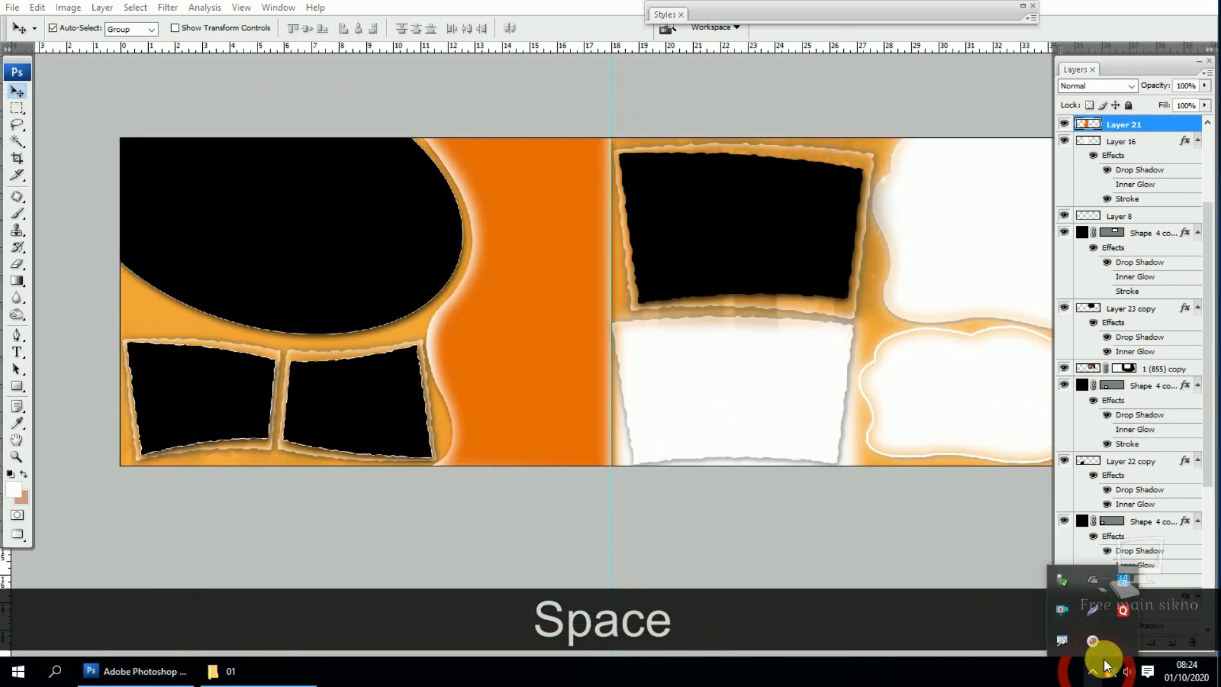
pyautogui.rightClick(1098, 644)
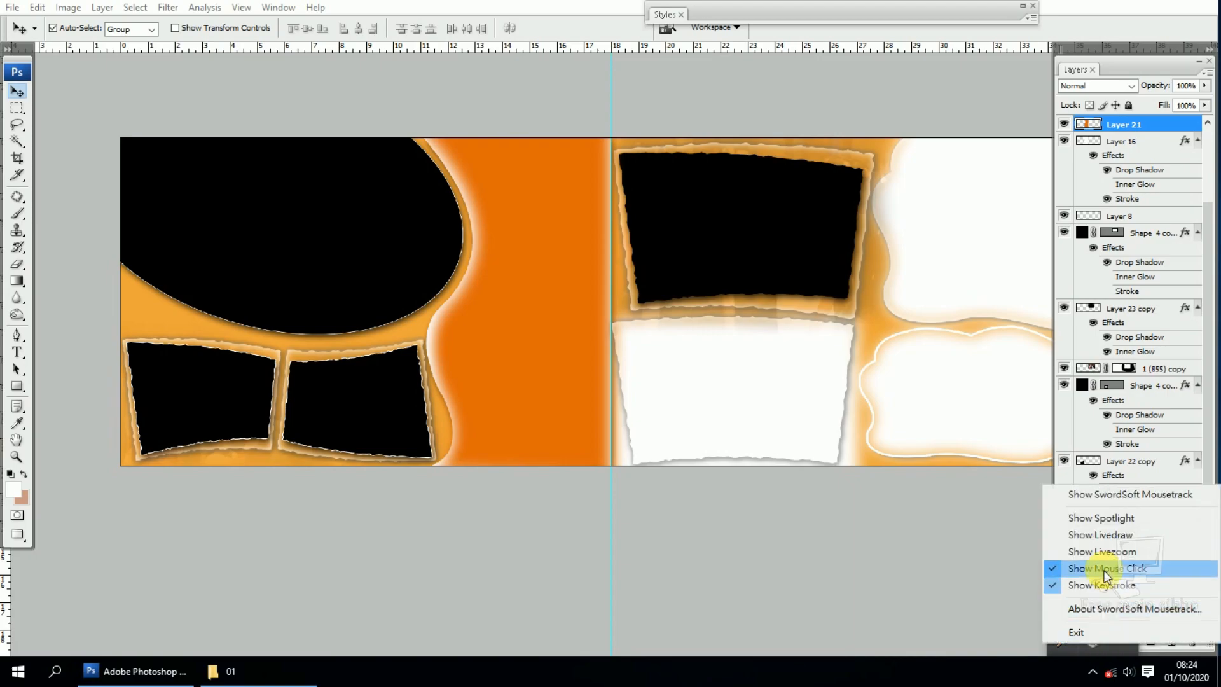
pyautogui.click(1106, 538)
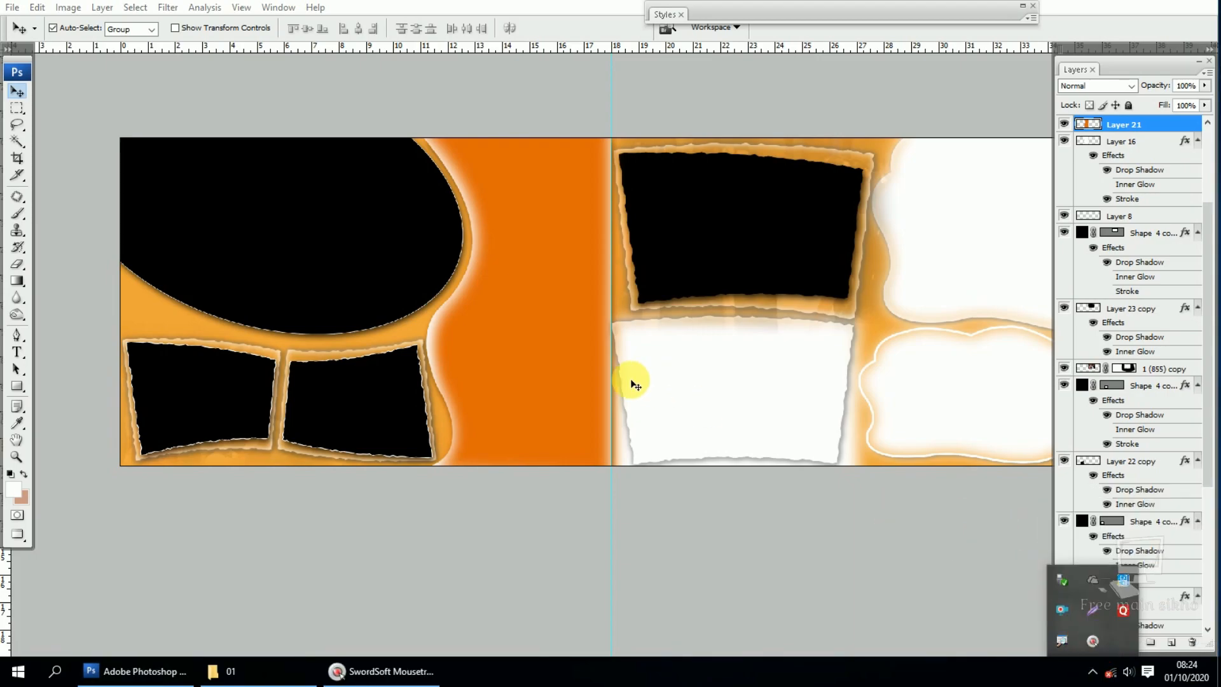
pyautogui.click(382, 672)
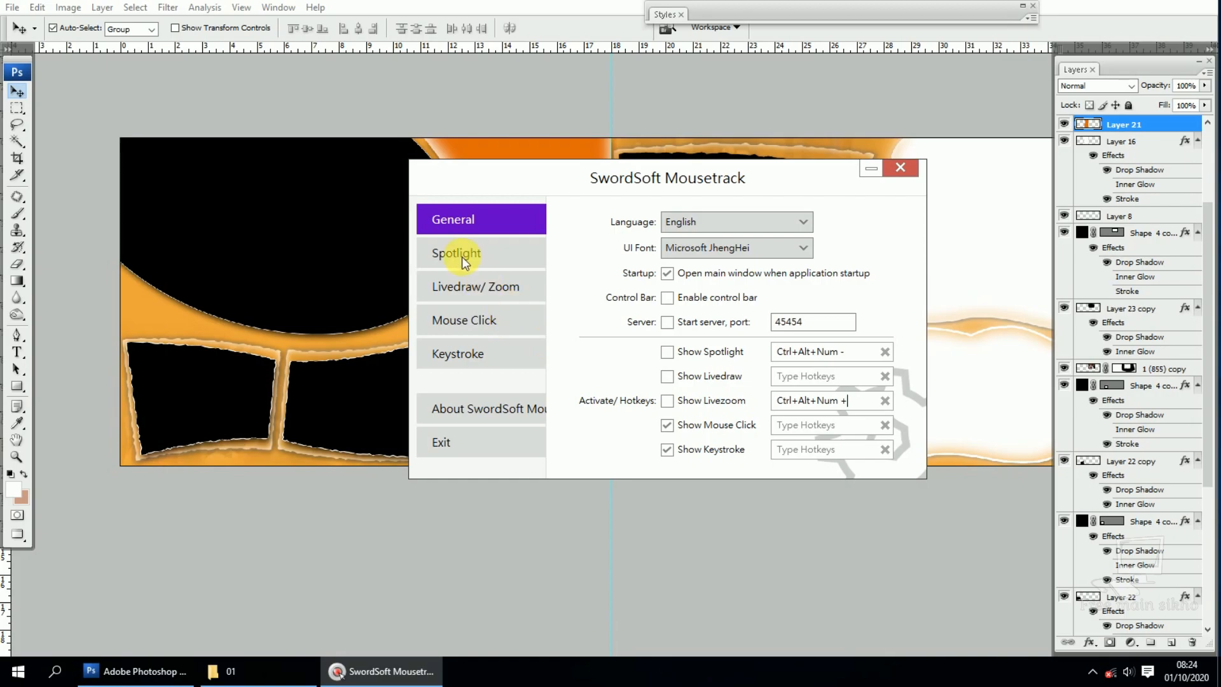
pyautogui.click(453, 322)
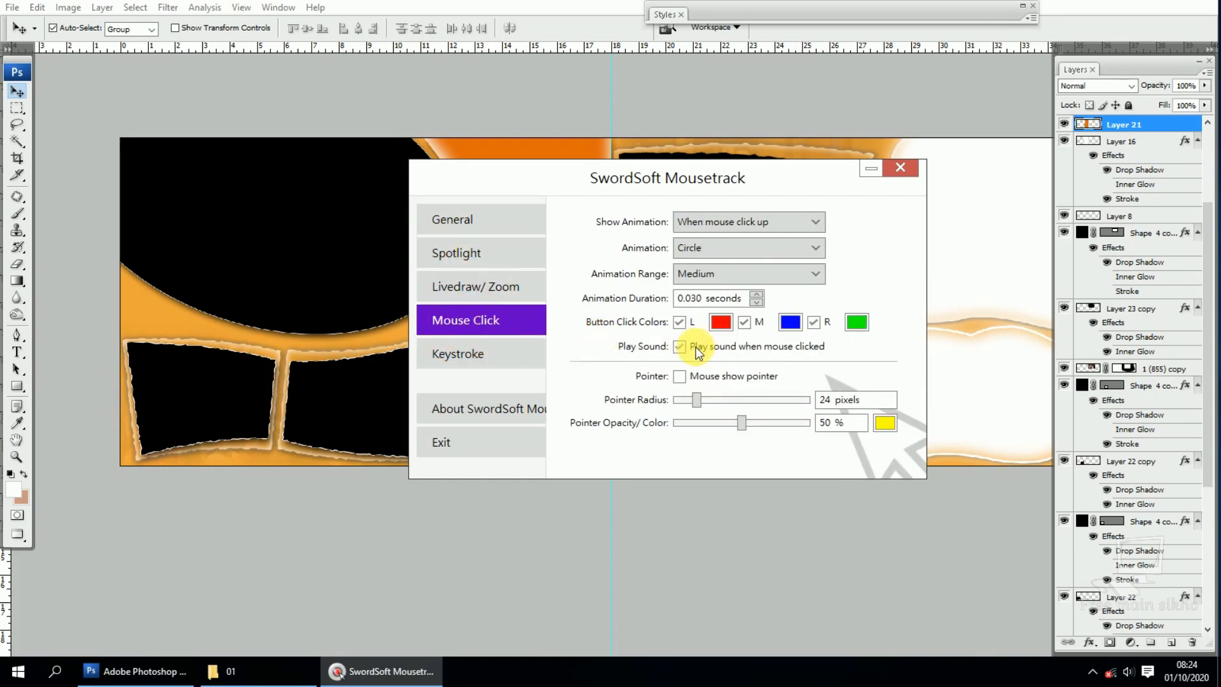
pyautogui.click(901, 168)
# Step: Select the Shape 1 layer directly on the canvas of the album layout
pyautogui.middleClick(443, 263)
pyautogui.click(496, 273)
pyautogui.press('space')
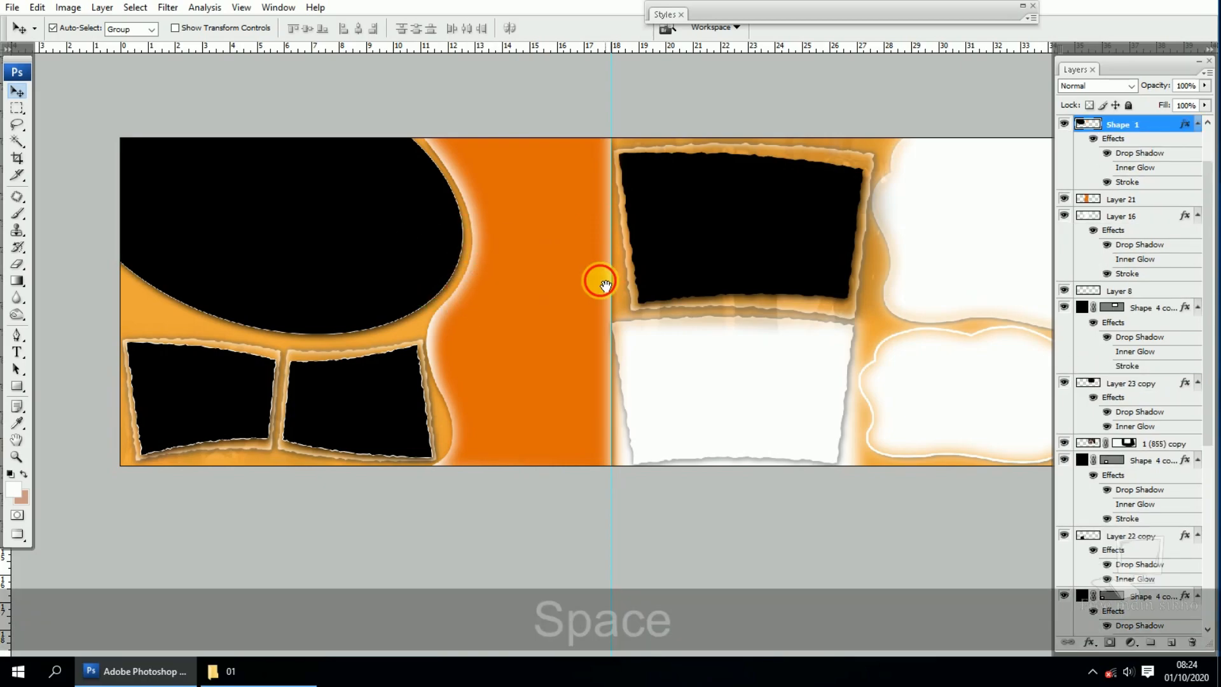
pyautogui.moveTo(599, 276); pyautogui.dragTo(589, 280)
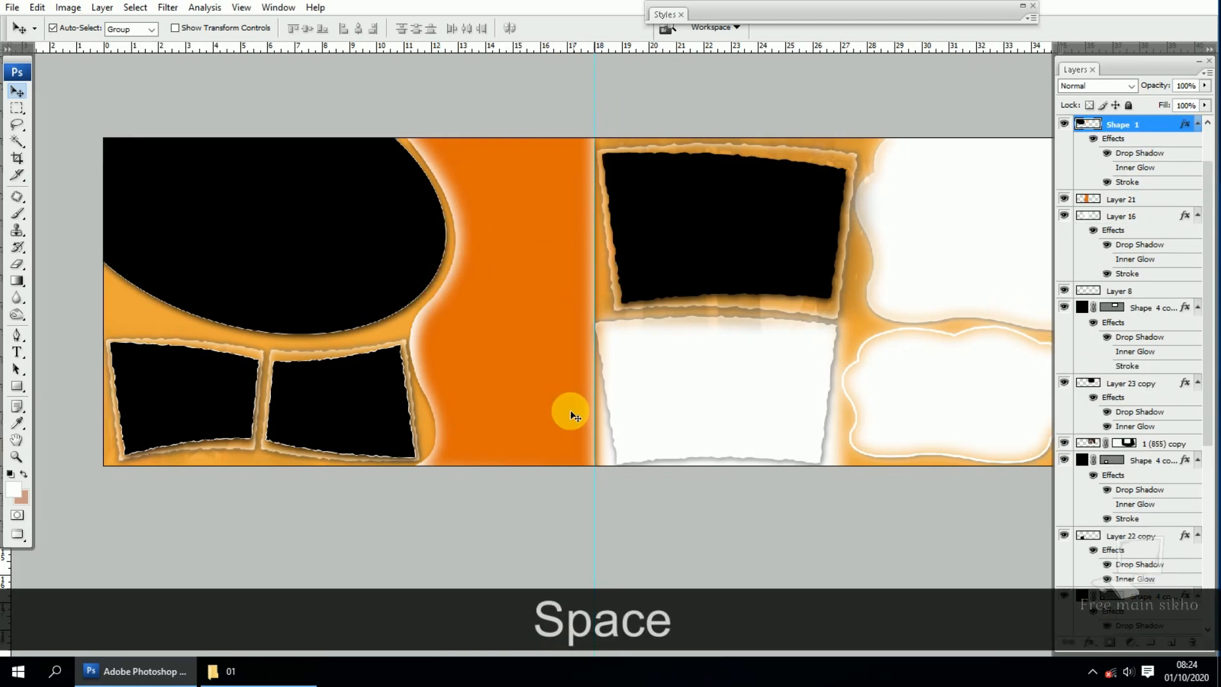
pyautogui.moveTo(490, 287); pyautogui.dragTo(505, 365)
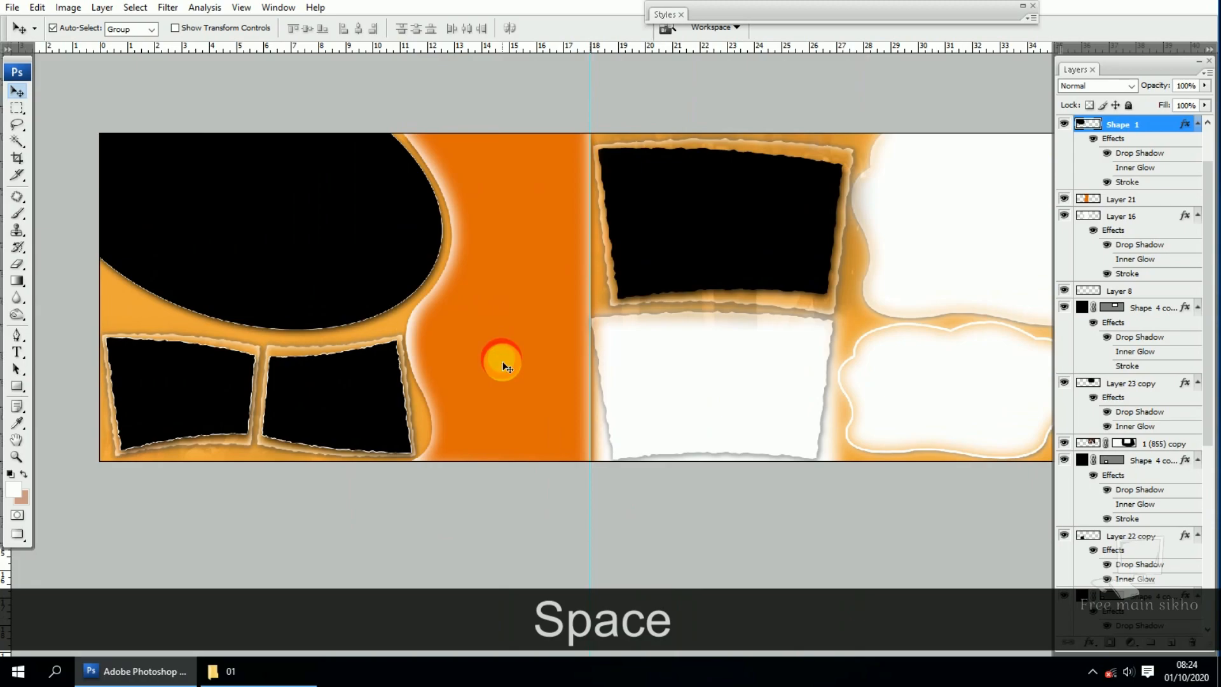
# Step: Examine the large oval frame and the frames below it at several zoom levels, ending with the document fitted on screen
pyautogui.scroll(2, 468, 299)
pyautogui.scroll(1, 422, 337)
pyautogui.press('space')
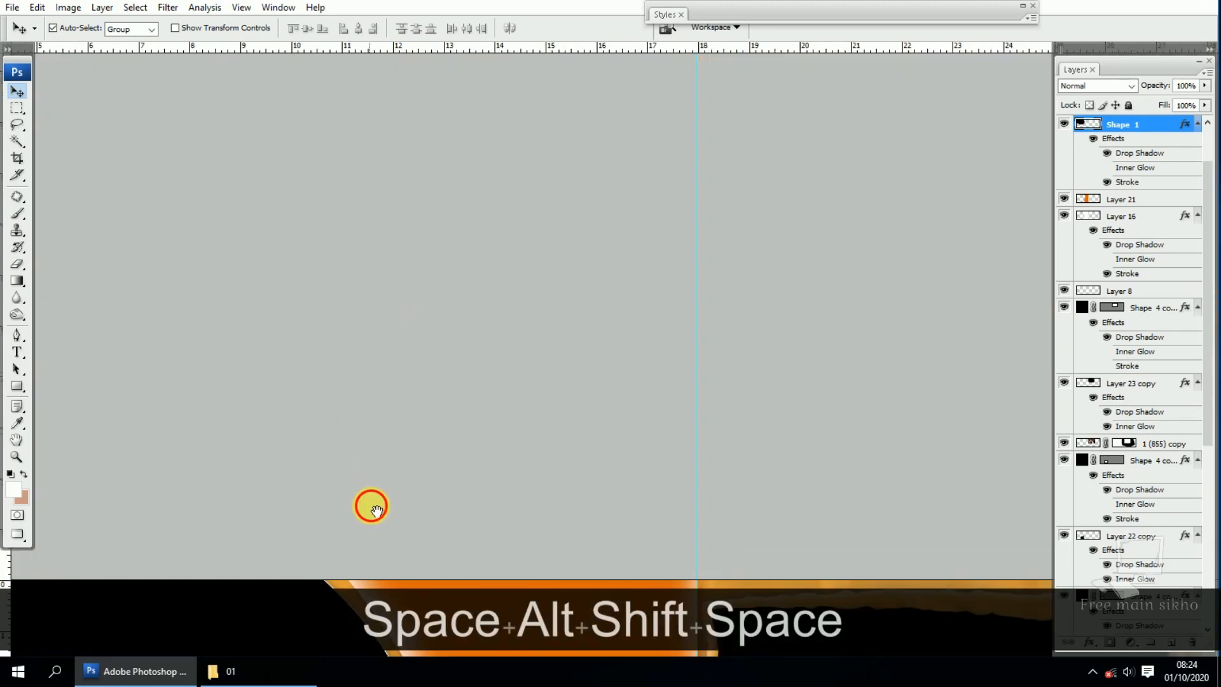
pyautogui.moveTo(373, 506); pyautogui.dragTo(552, 246)
pyautogui.moveTo(417, 450); pyautogui.dragTo(953, 332)
pyautogui.moveTo(650, 280); pyautogui.dragTo(501, 305)
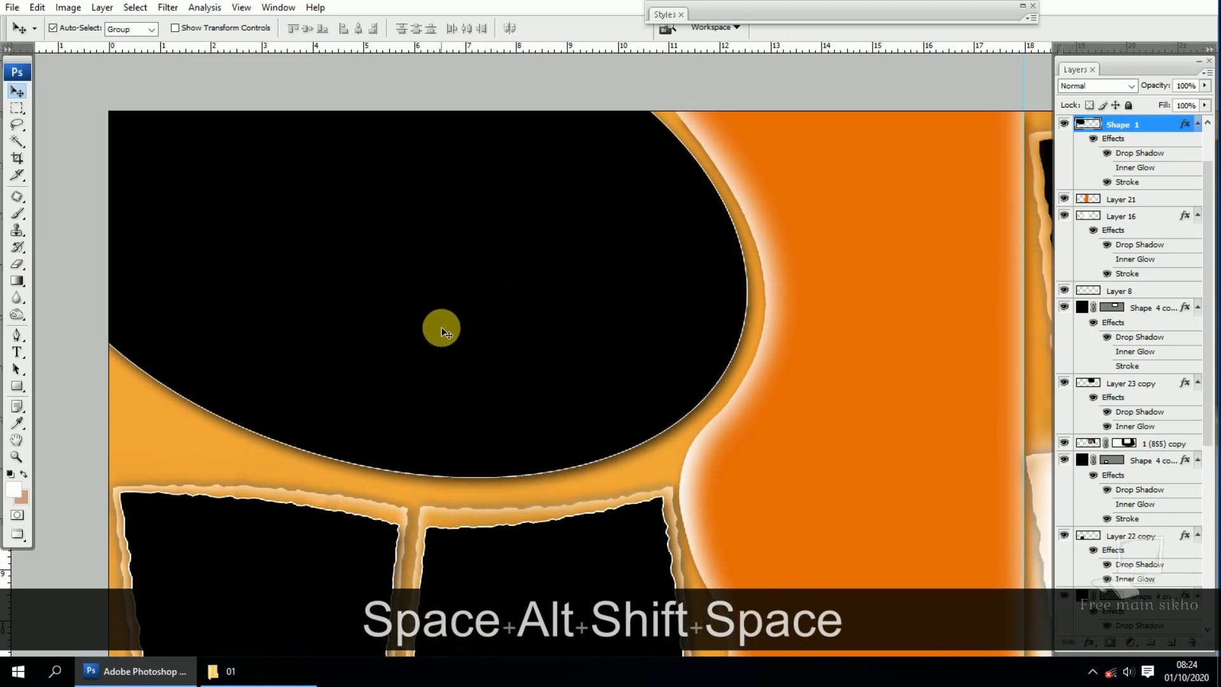
pyautogui.press('ctrl')
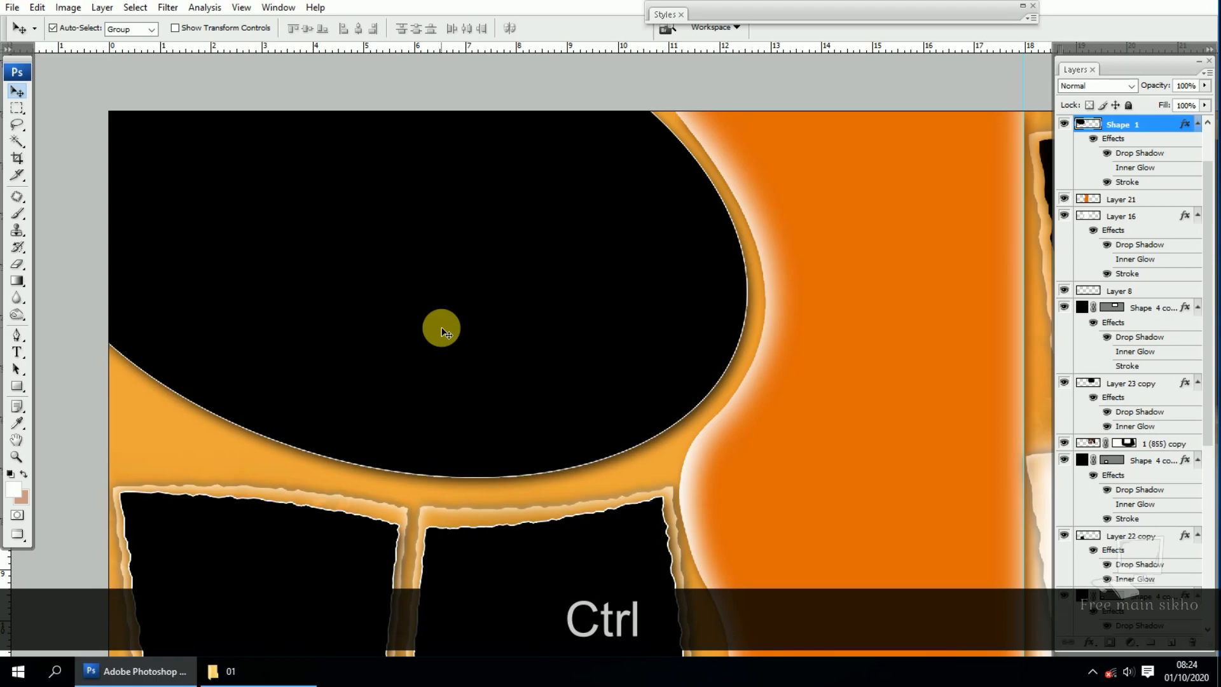
pyautogui.scroll(-5, 521, 265)
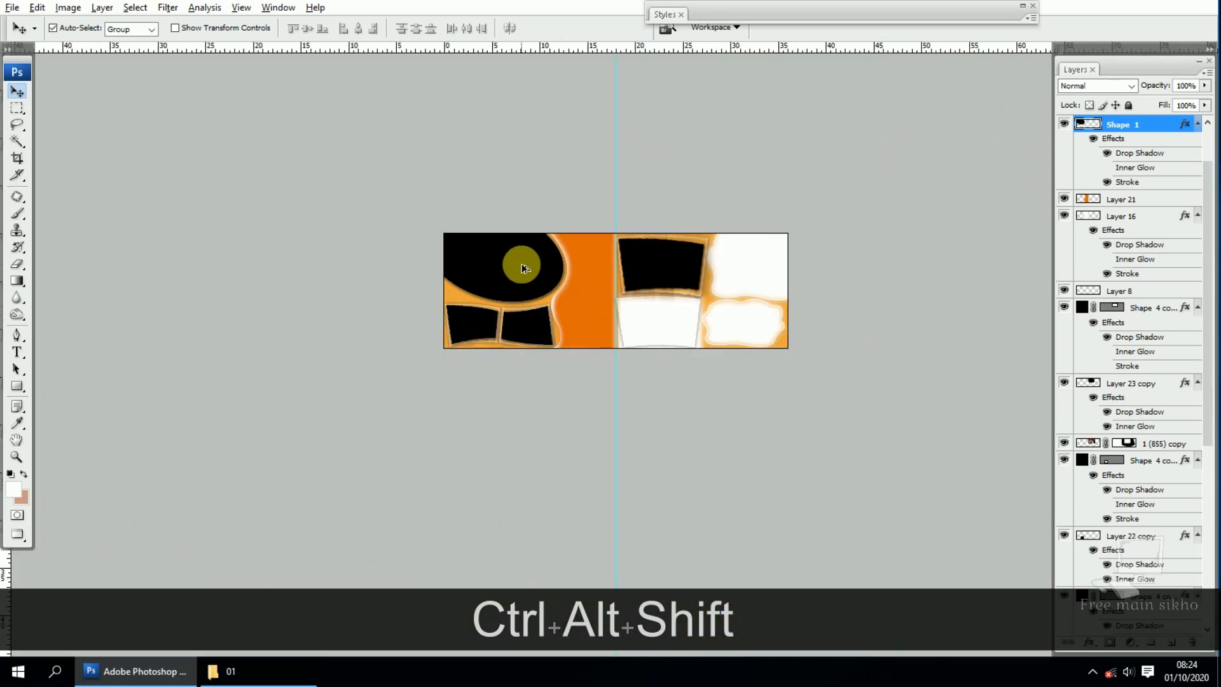
pyautogui.scroll(2, 517, 280)
pyautogui.scroll(3, 516, 287)
pyautogui.press('space')
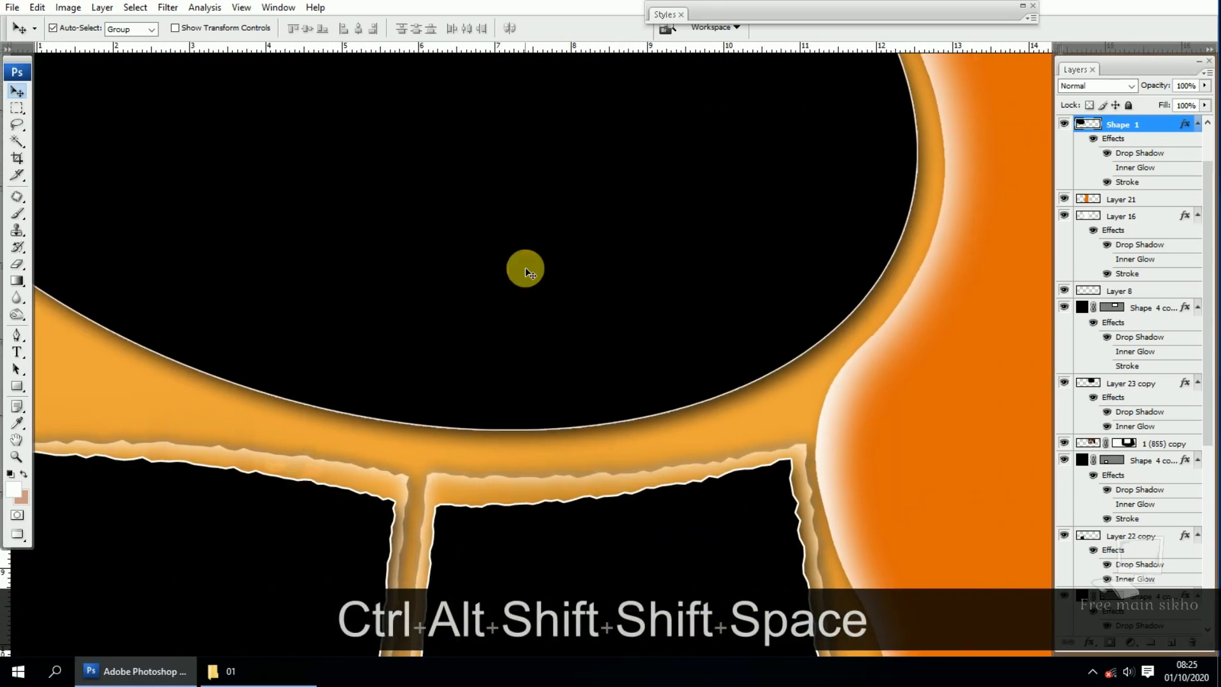
pyautogui.press('ctrl')
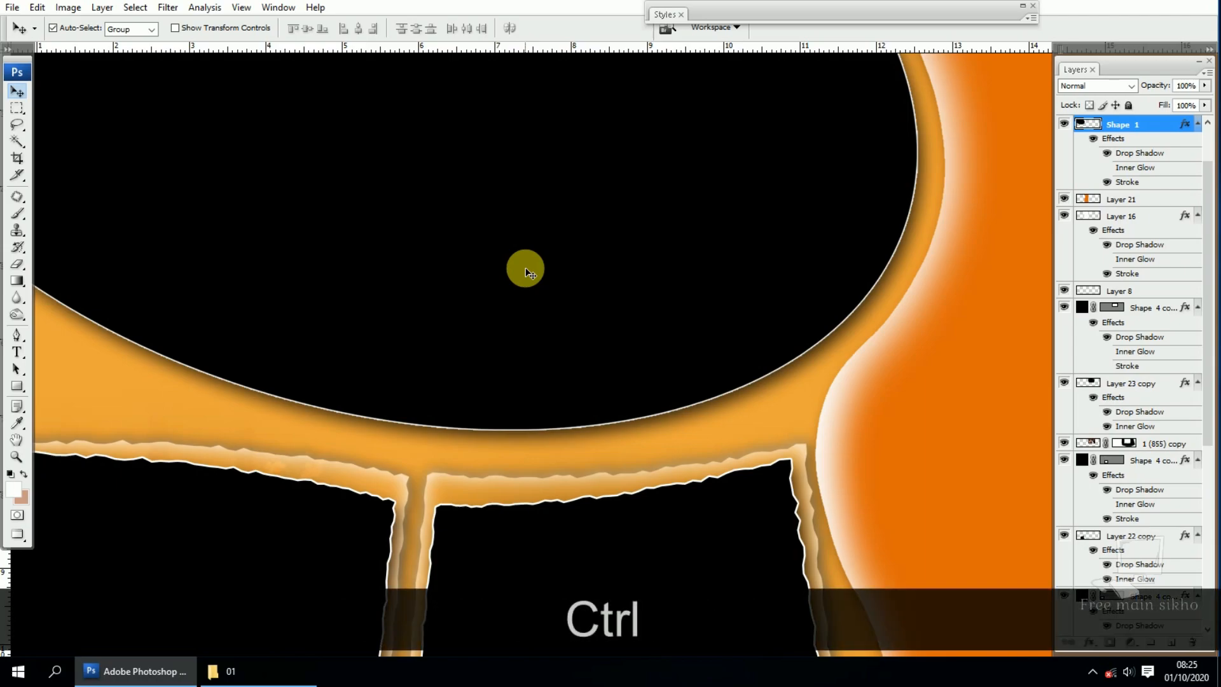
pyautogui.press('ctrl+KP_0')
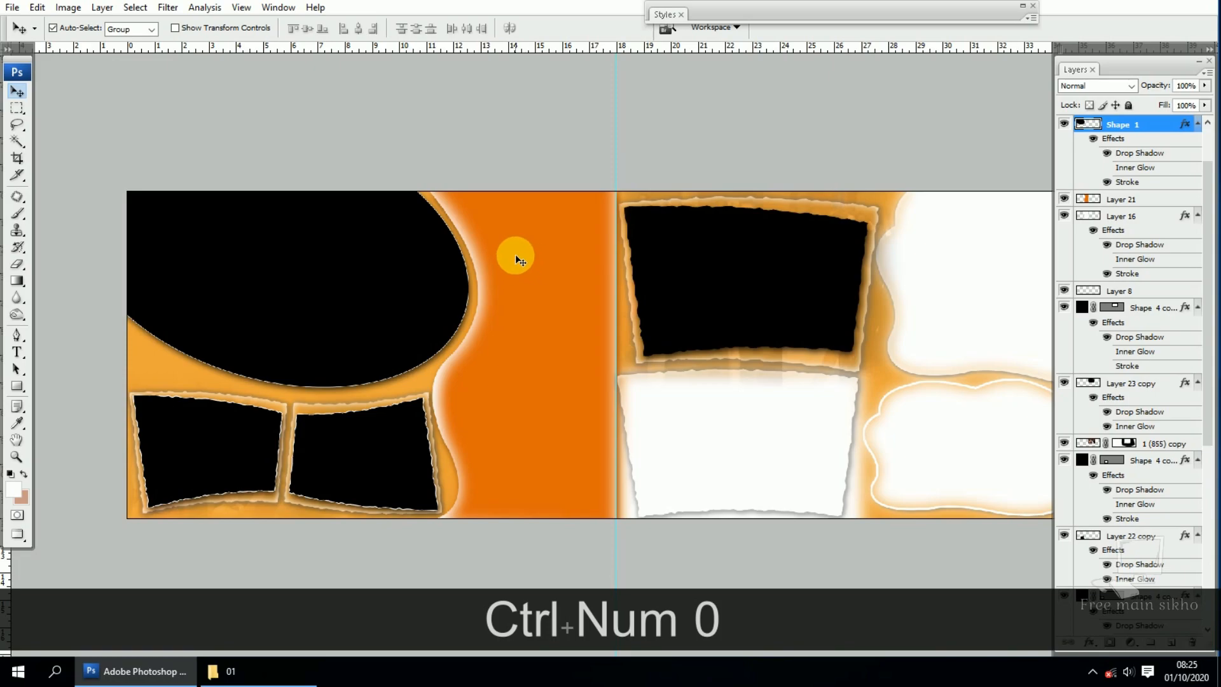
# Step: Inspect the large oval frame's edges once more by zooming and panning around it, and return to the fit-on-screen view
pyautogui.scroll(5, 381, 335)
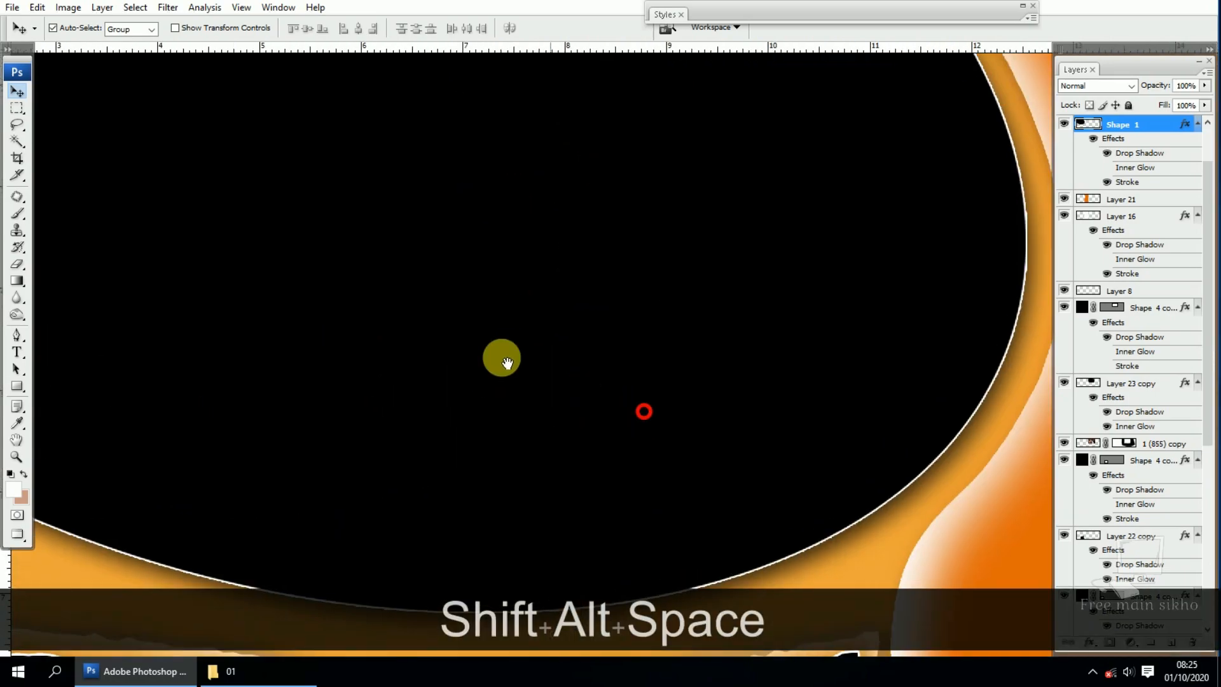
pyautogui.moveTo(507, 363); pyautogui.dragTo(535, 363)
pyautogui.scroll(-5, 468, 348)
pyautogui.hotkey('alt', 'space')
pyautogui.hotkey('alt', 'shift')
pyautogui.scroll(4, 507, 334)
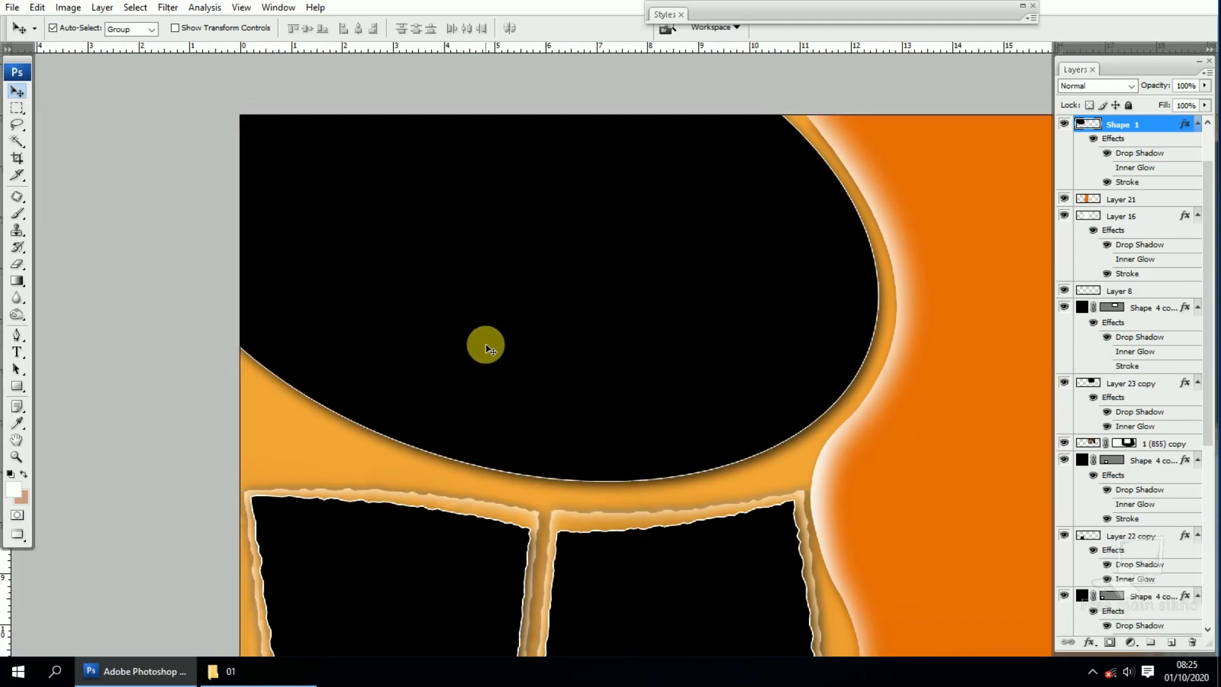
pyautogui.moveTo(753, 338); pyautogui.dragTo(586, 213)
pyautogui.moveTo(701, 224); pyautogui.dragTo(575, 398)
pyautogui.moveTo(478, 326); pyautogui.dragTo(545, 319)
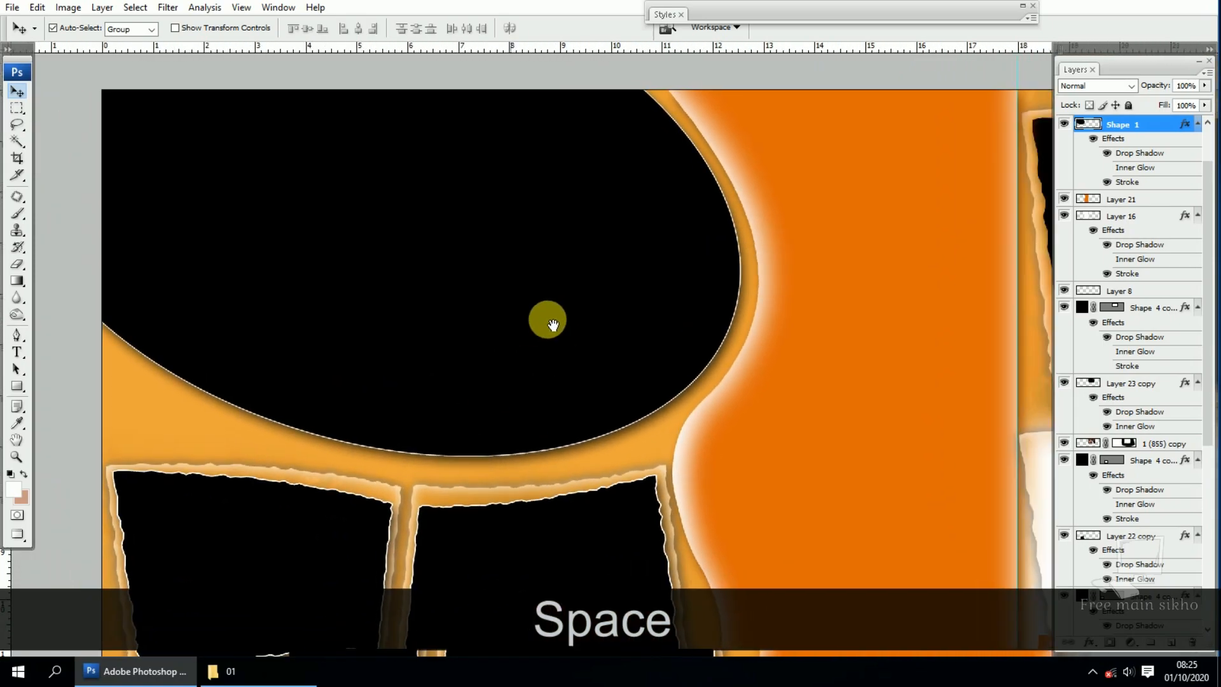
pyautogui.hotkey('ctrl', '0')
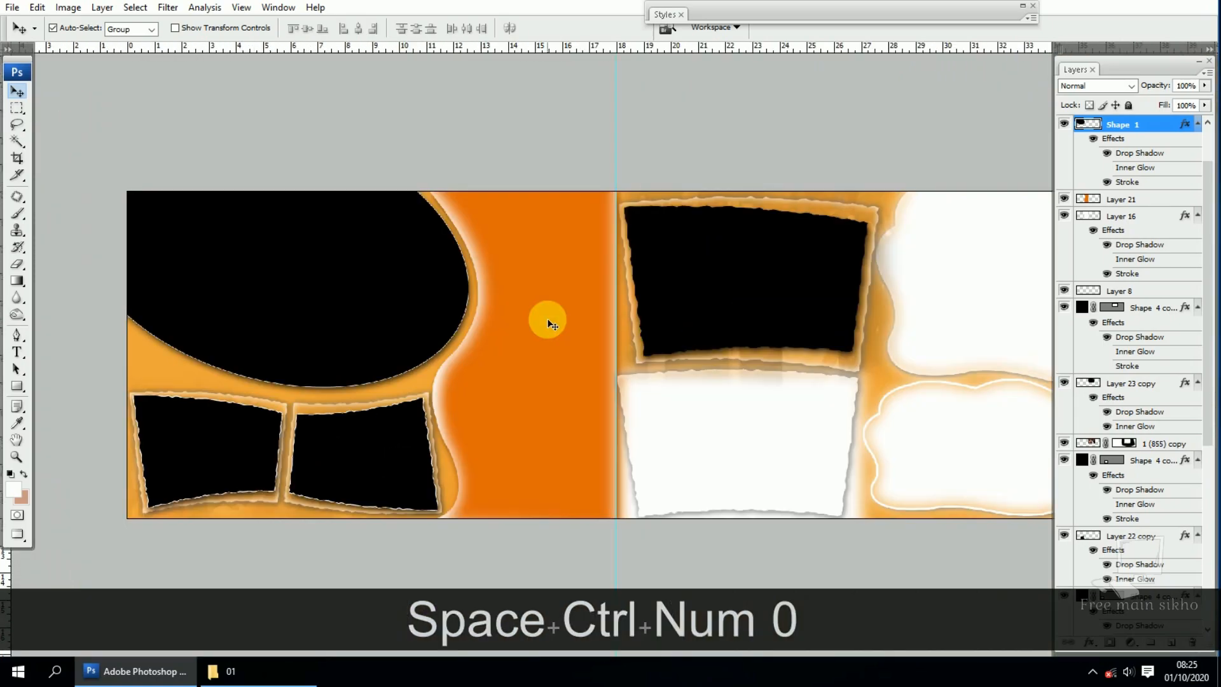
# Step: Use the Move tool to check which layers lie under the large black oval frame
pyautogui.press('v')
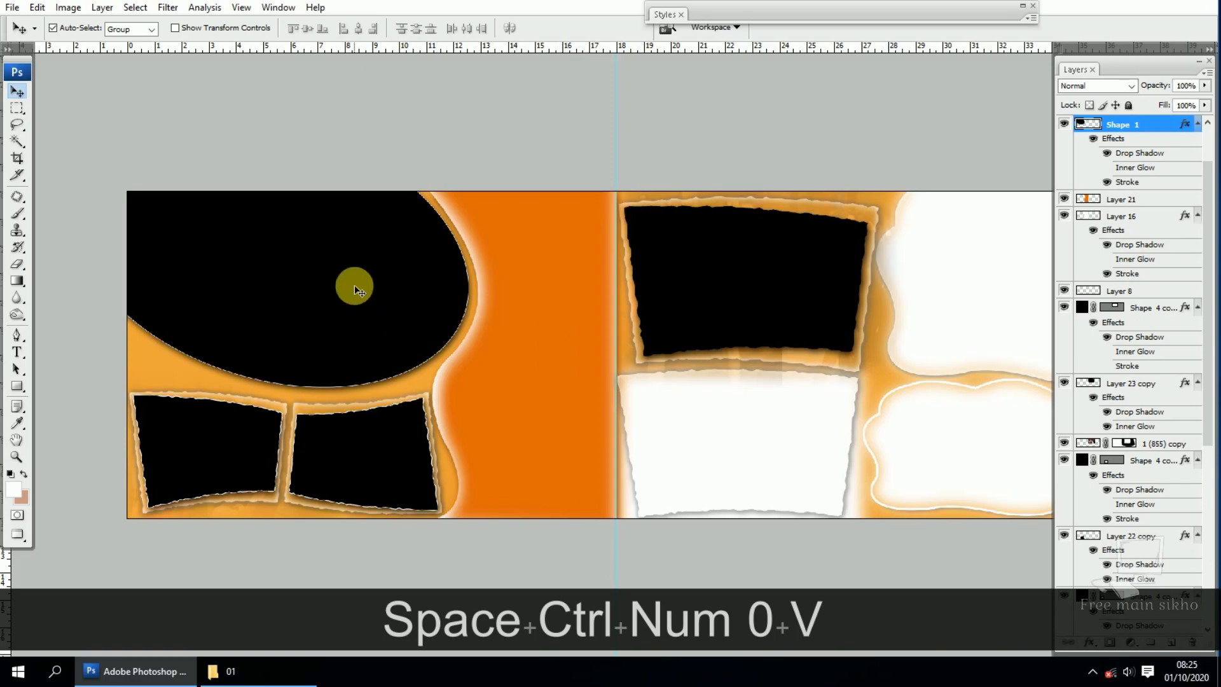
pyautogui.rightClick(354, 285)
pyautogui.click(391, 293)
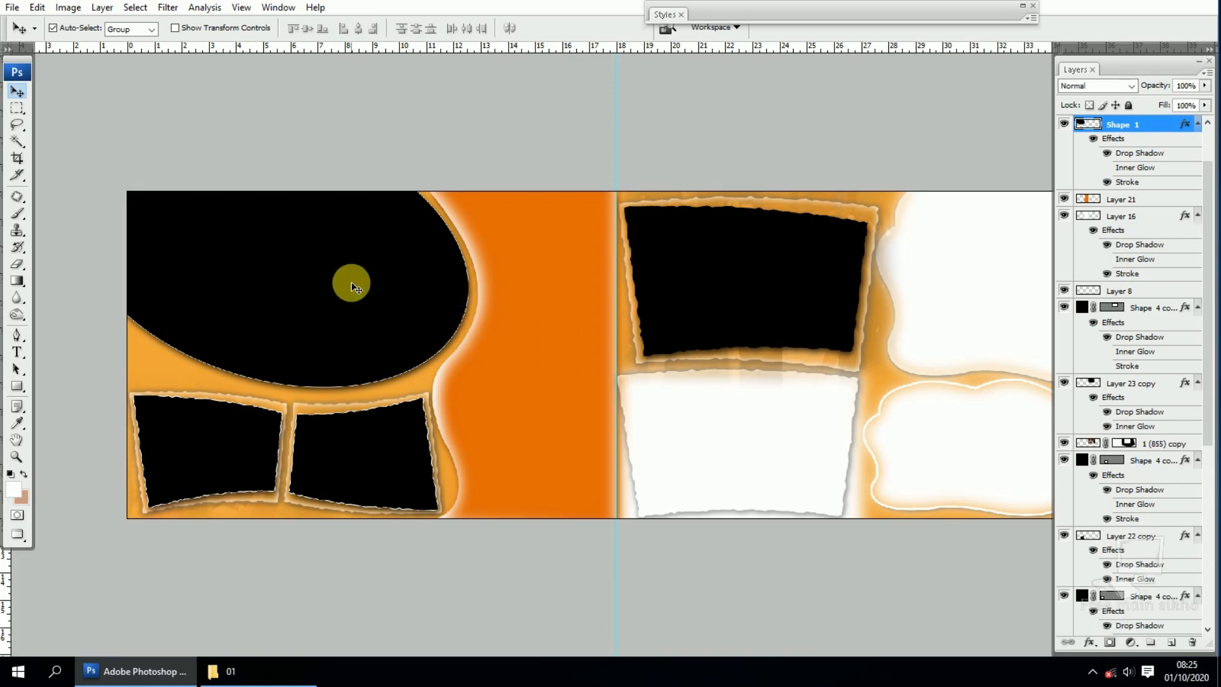
pyautogui.rightClick(316, 273)
pyautogui.click(338, 278)
pyautogui.rightClick(297, 264)
pyautogui.click(341, 273)
pyautogui.rightClick(312, 267)
pyautogui.click(316, 272)
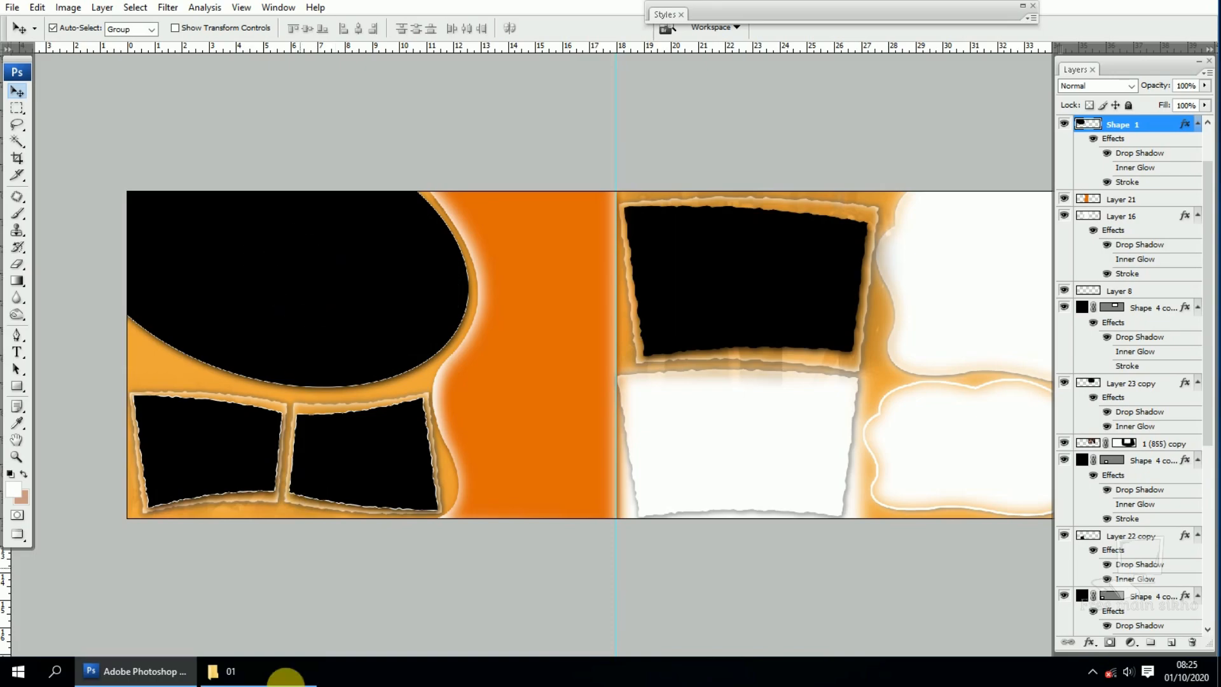
# Step: Switch to the 01 photo folder in File Explorer and refresh its contents
pyautogui.click(300, 665)
pyautogui.rightClick(469, 554)
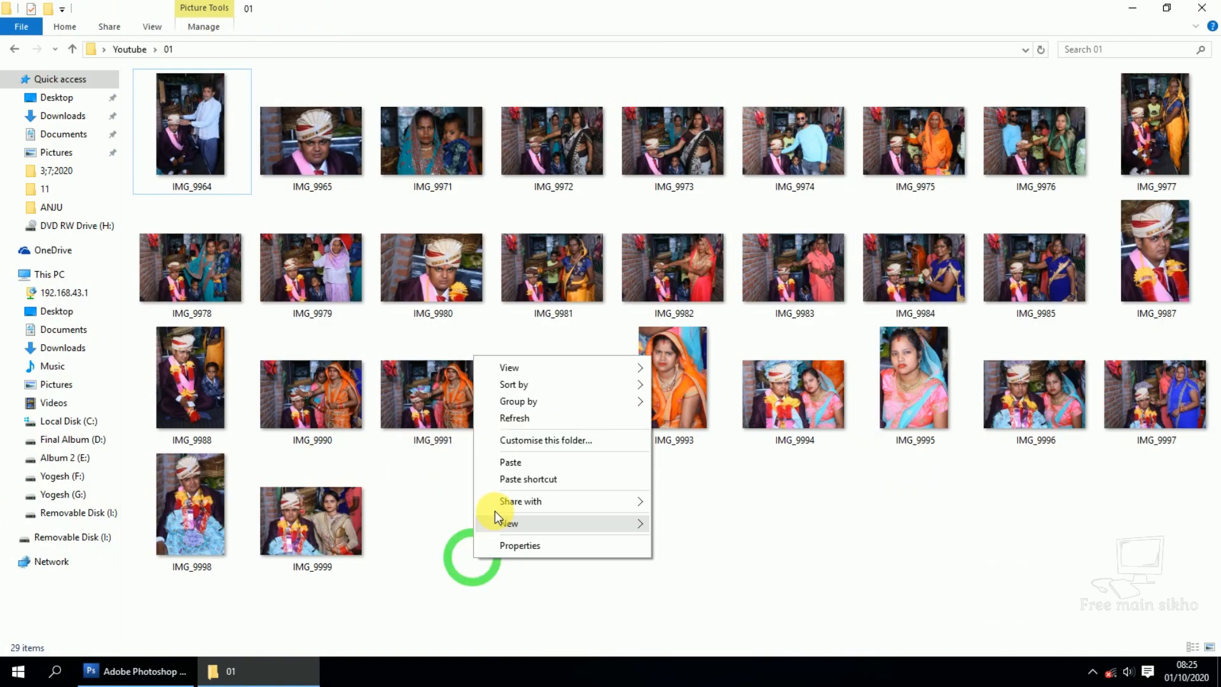
pyautogui.click(526, 423)
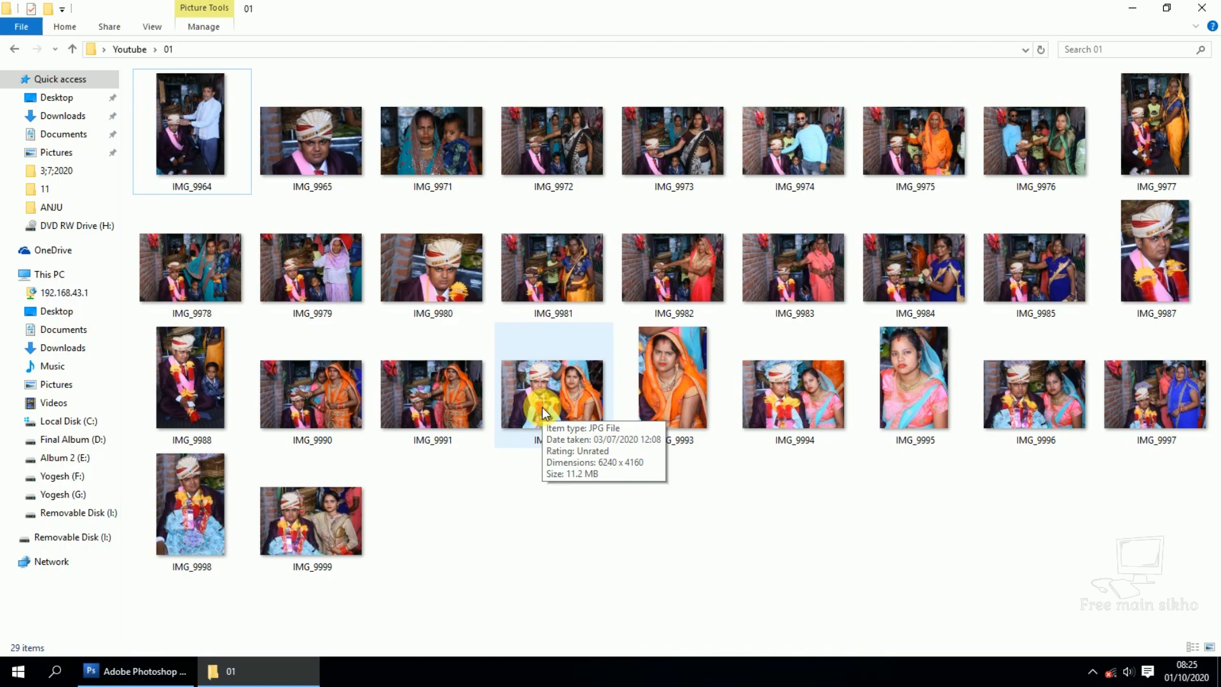
# Step: Create a new folder named Out inside the 01 photo folder
pyautogui.rightClick(568, 588)
pyautogui.click(568, 588)
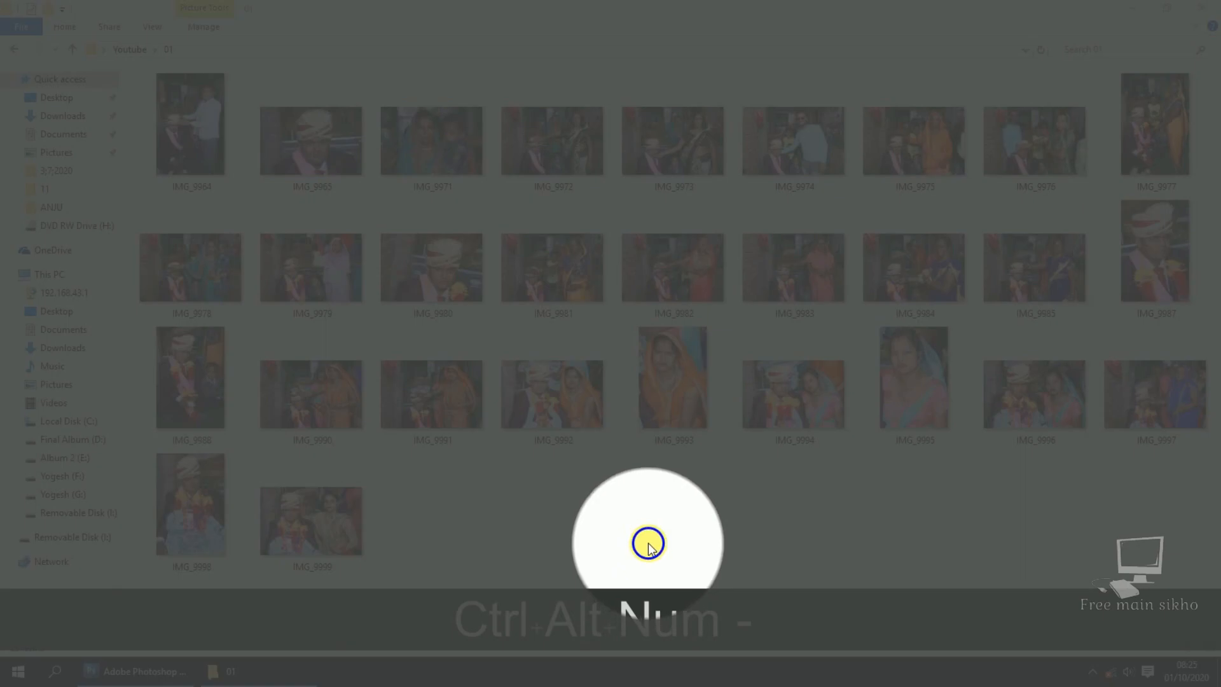
pyautogui.rightClick(647, 545)
pyautogui.moveTo(693, 509)
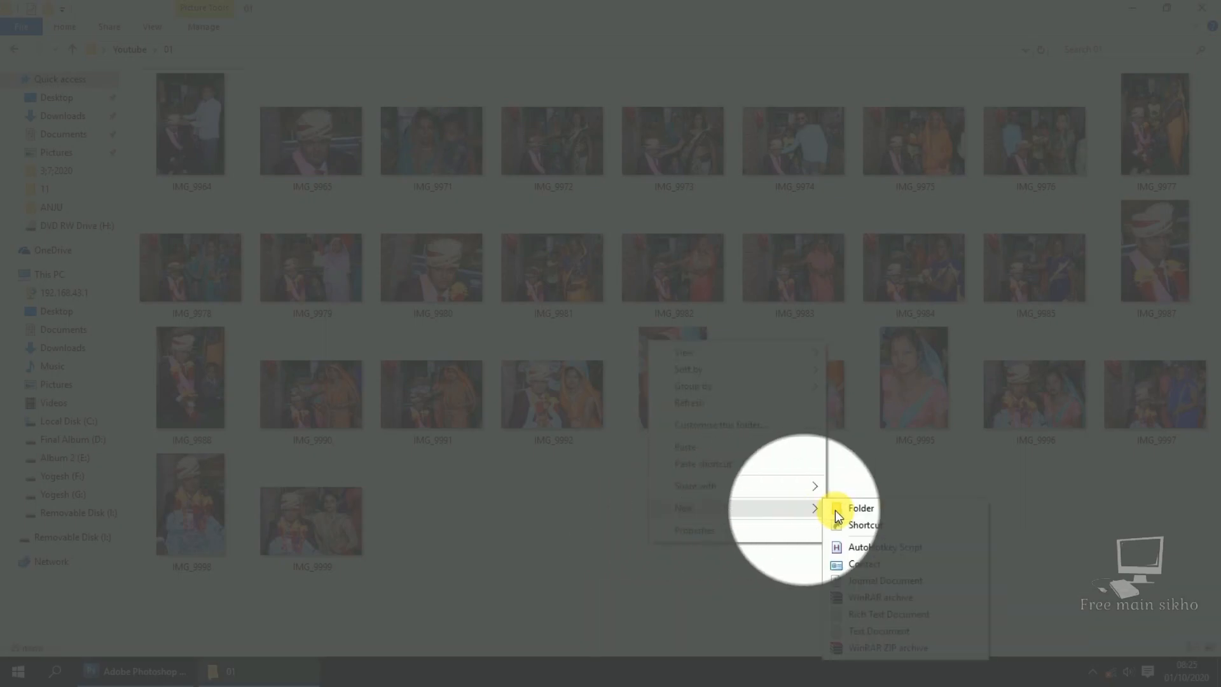
pyautogui.click(852, 507)
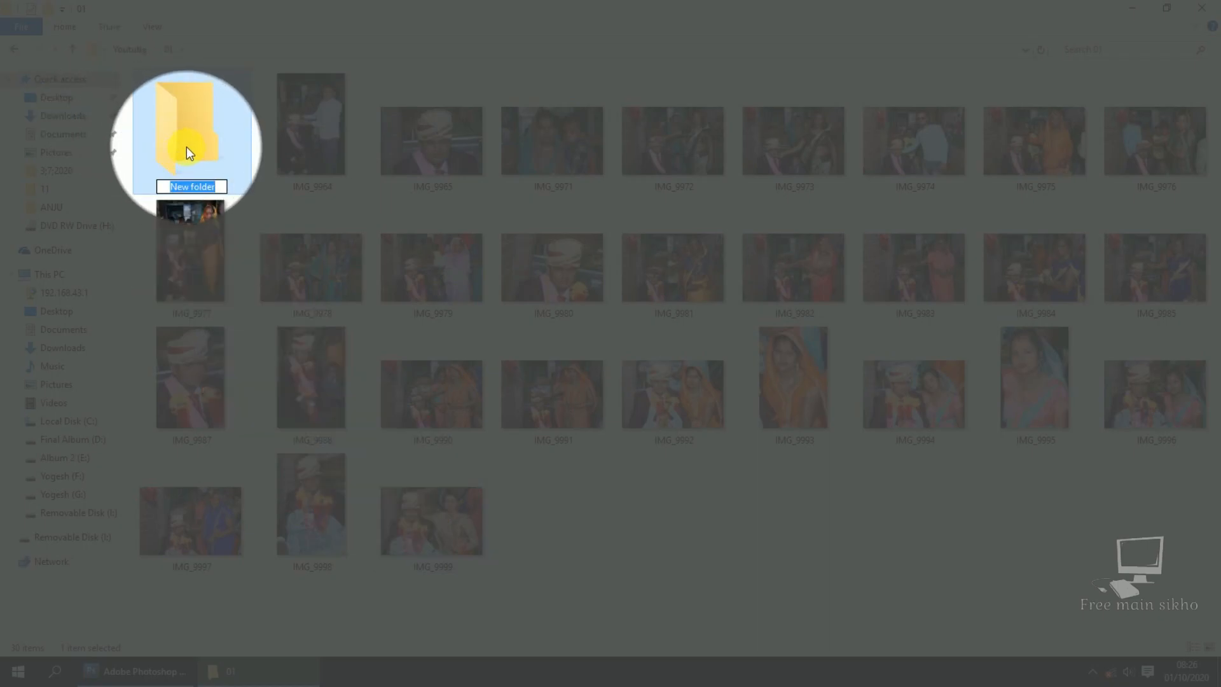
pyautogui.write('Out')
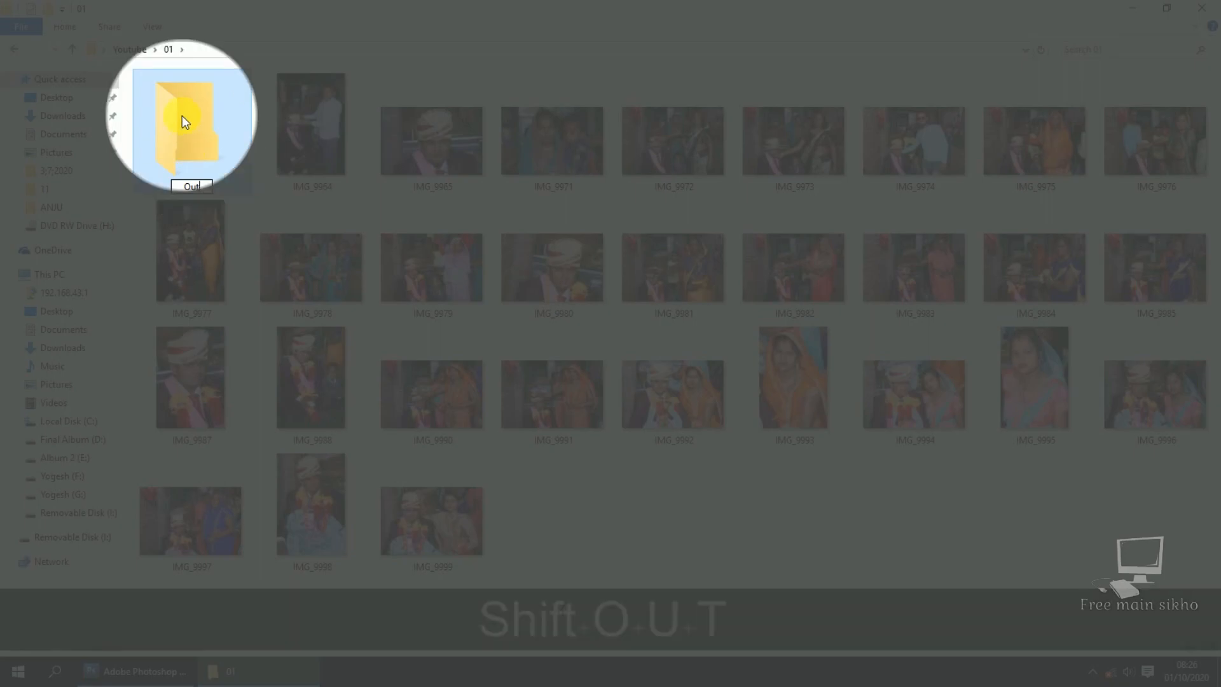
pyautogui.press('ctrl+alt+KP_Subtract')
pyautogui.press('Return')
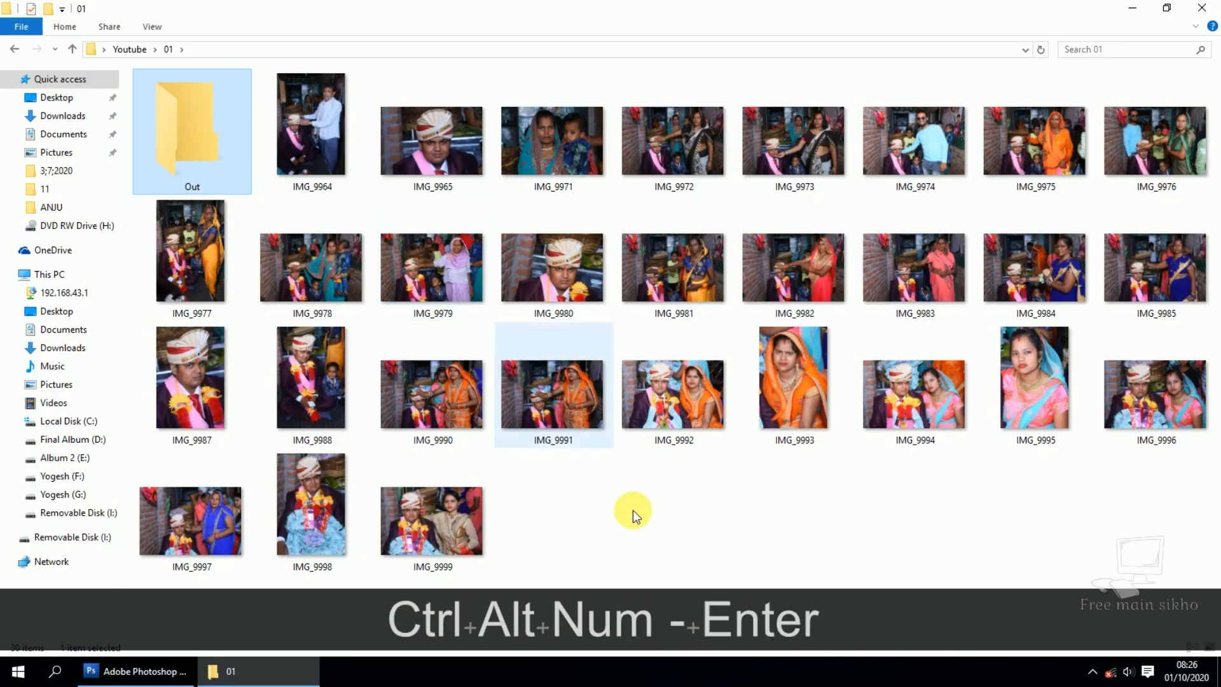
pyautogui.rightClick(668, 553)
pyautogui.click(725, 403)
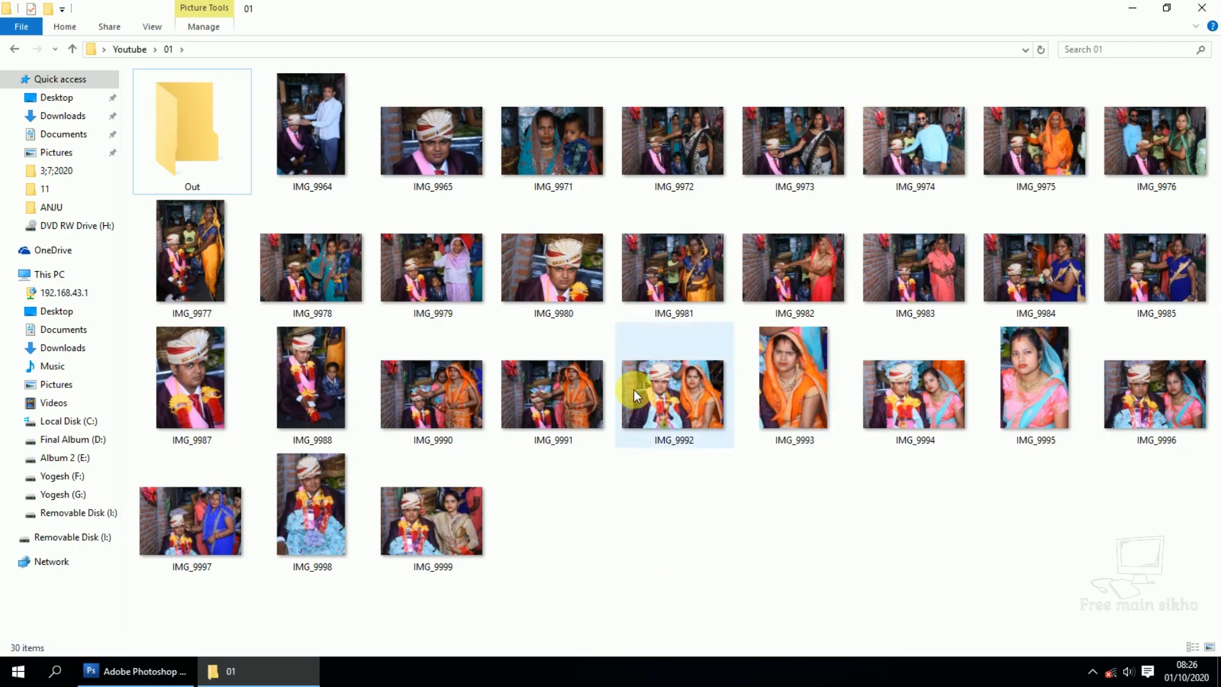
pyautogui.moveTo(307, 121); pyautogui.dragTo(338, 160)
pyautogui.click(423, 159)
pyautogui.click(325, 164)
pyautogui.click(426, 158)
pyautogui.click(344, 163)
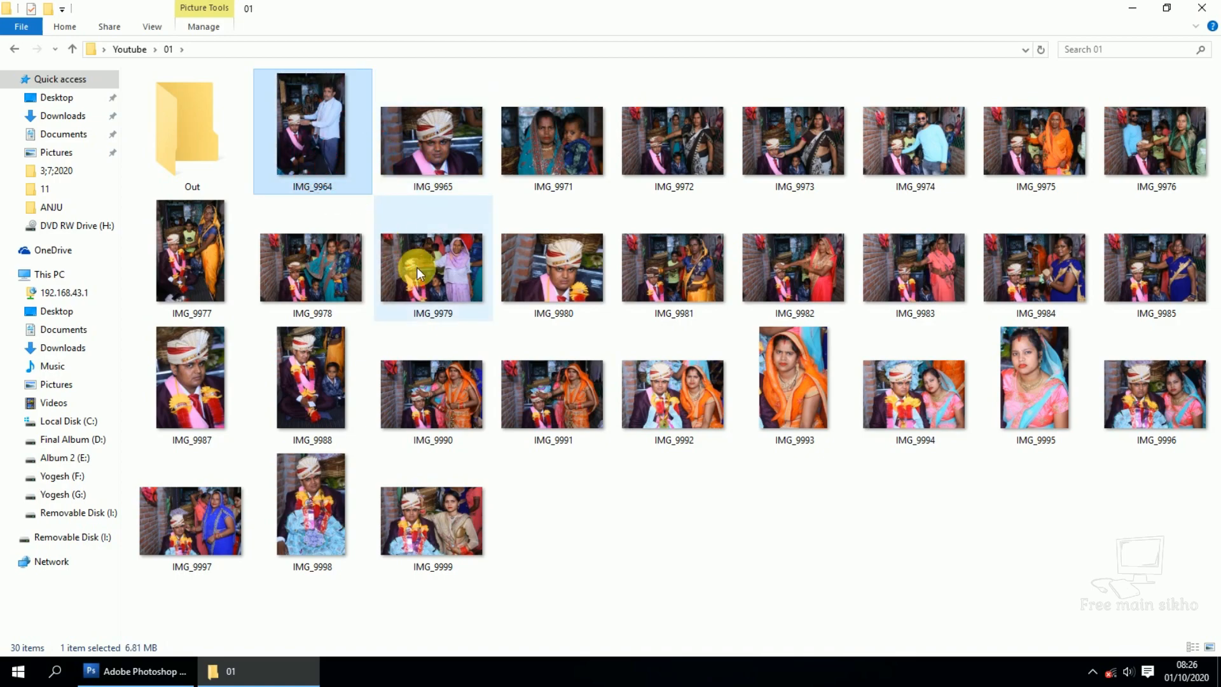
pyautogui.rightClick(563, 518)
pyautogui.click(607, 369)
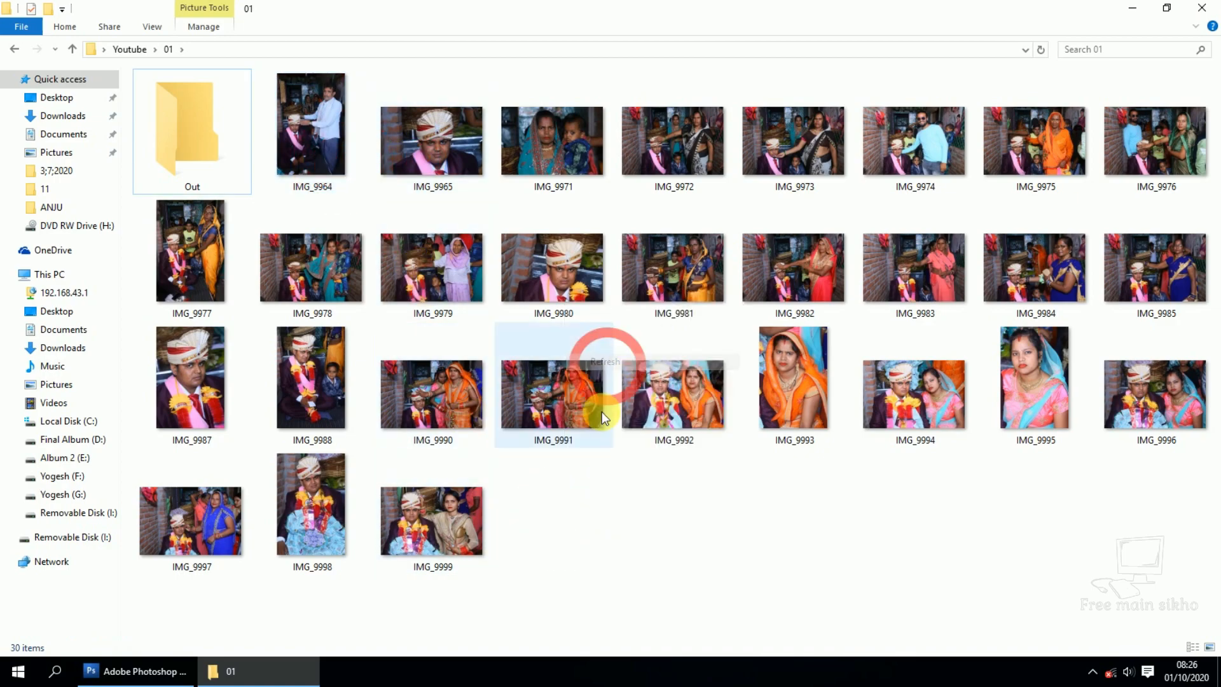
pyautogui.rightClick(590, 556)
pyautogui.click(647, 398)
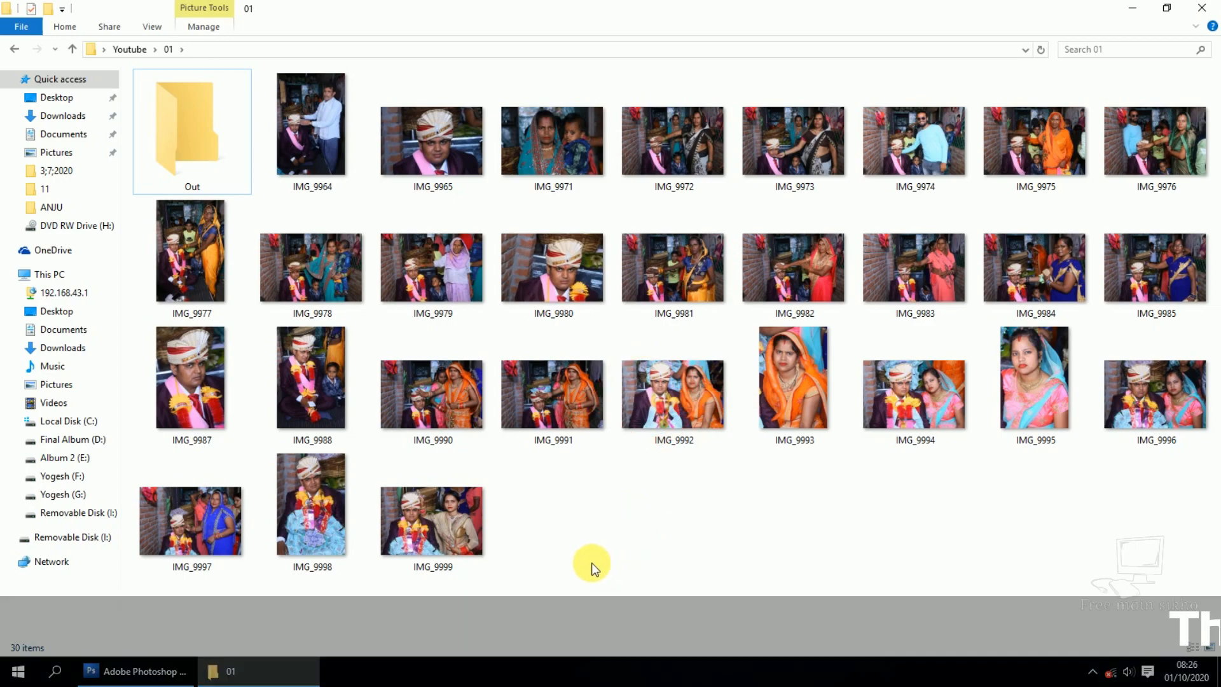
pyautogui.rightClick(584, 580)
pyautogui.click(644, 429)
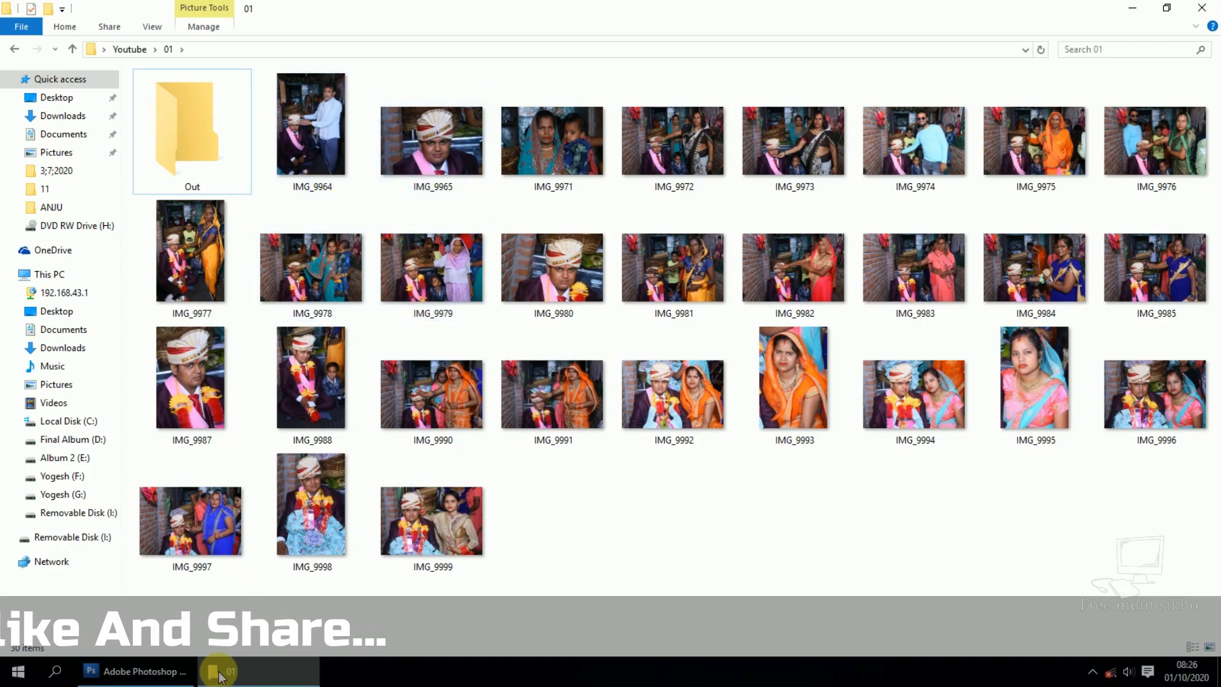
# Step: Switch to Photoshop and delete the large black oval frame and the dark orange shape beside it
pyautogui.click(185, 668)
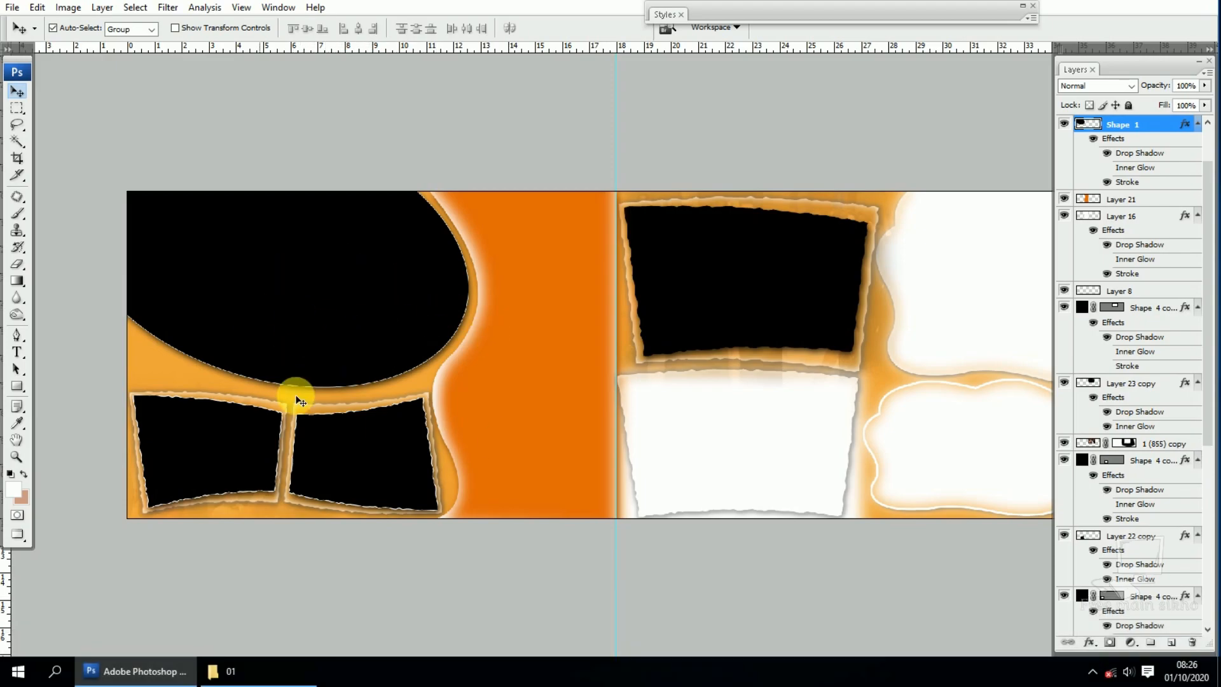
pyautogui.press('space')
pyautogui.moveTo(707, 329); pyautogui.dragTo(532, 322)
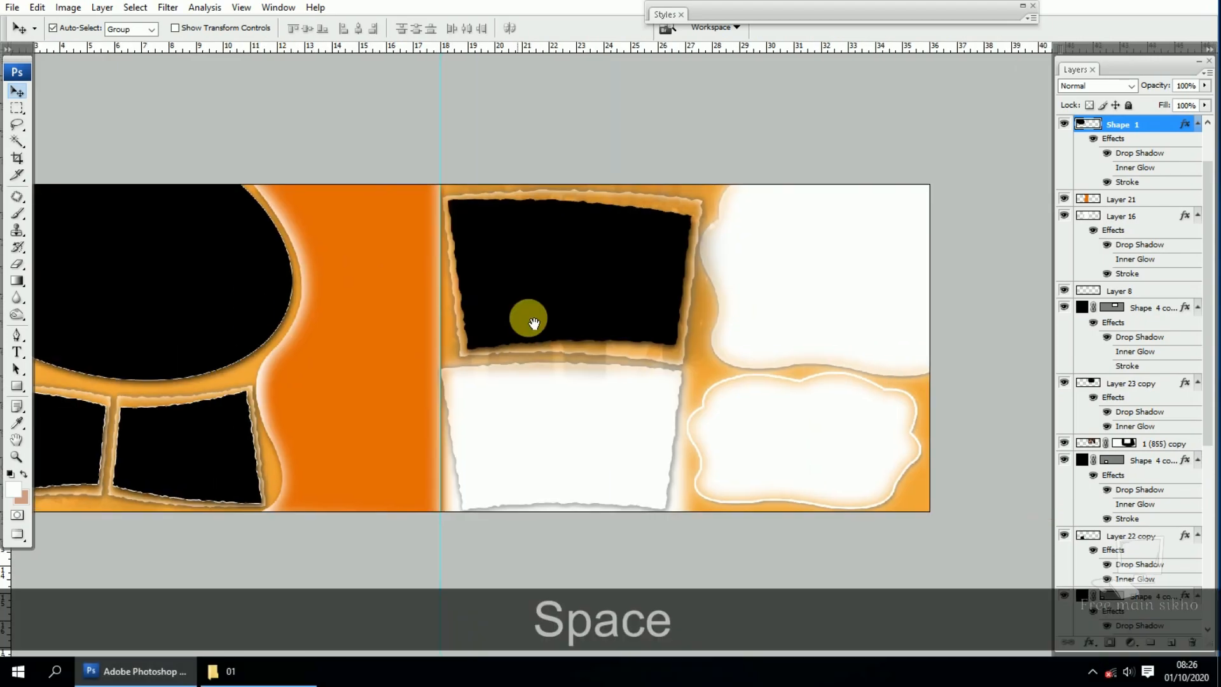
pyautogui.hotkey('ctrl', '0')
pyautogui.press('v')
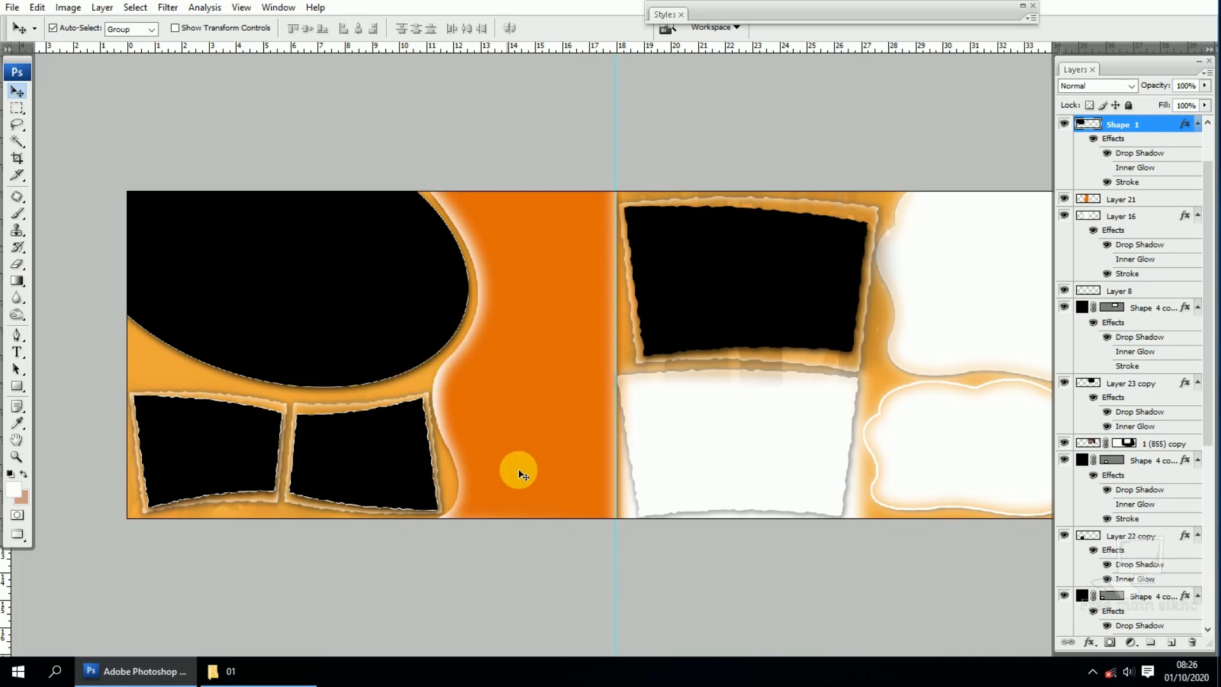
pyautogui.moveTo(402, 339)
pyautogui.mouseDown()
pyautogui.moveTo(430, 414)
pyautogui.moveTo(409, 341)
pyautogui.moveTo(425, 349)
pyautogui.moveTo(403, 316)
pyautogui.moveTo(409, 328)
pyautogui.mouseUp()
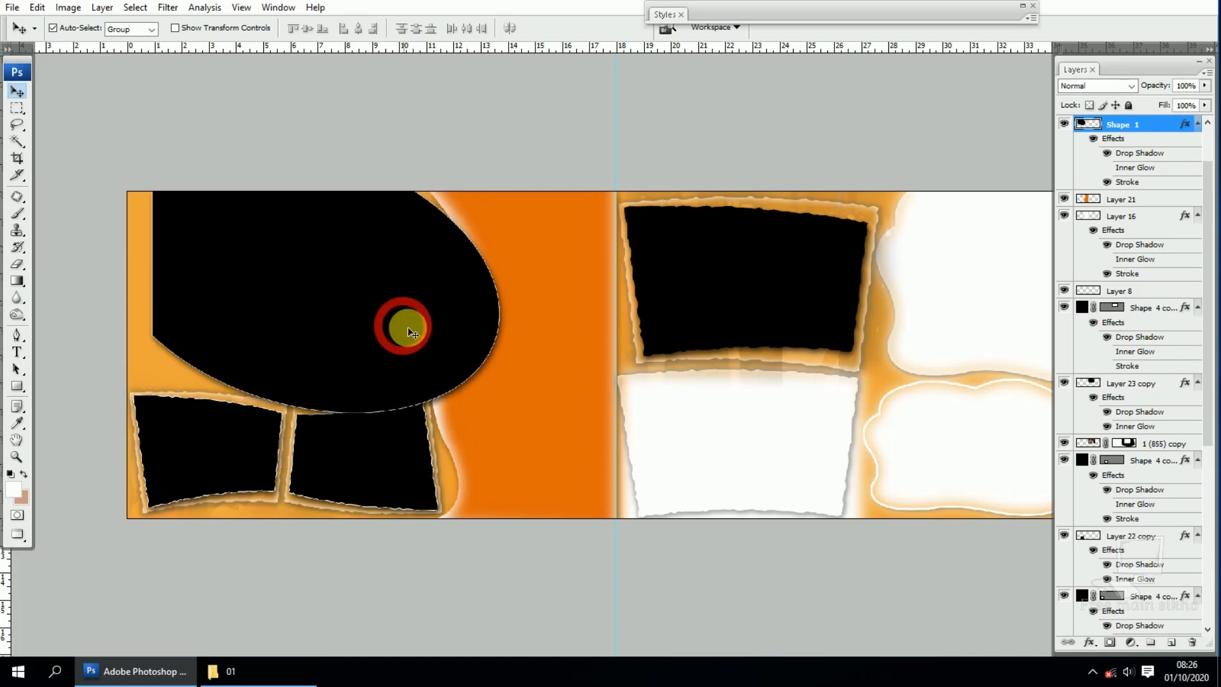
pyautogui.press('Delete')
pyautogui.press('Delete')
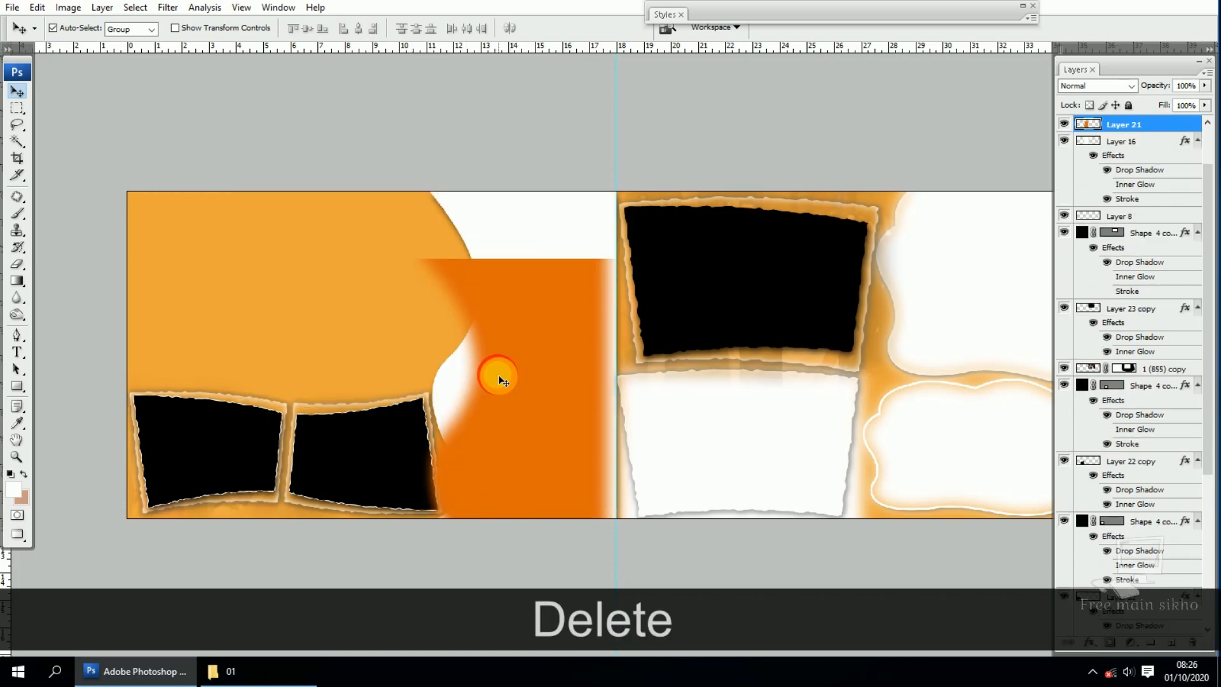
# Step: Delete the two small black frames under the former oval, together with their torn-edge borders
pyautogui.moveTo(354, 462); pyautogui.dragTo(348, 401)
pyautogui.press('Delete')
pyautogui.moveTo(237, 452); pyautogui.dragTo(234, 393)
pyautogui.press('Delete')
pyautogui.moveTo(353, 463); pyautogui.dragTo(349, 434)
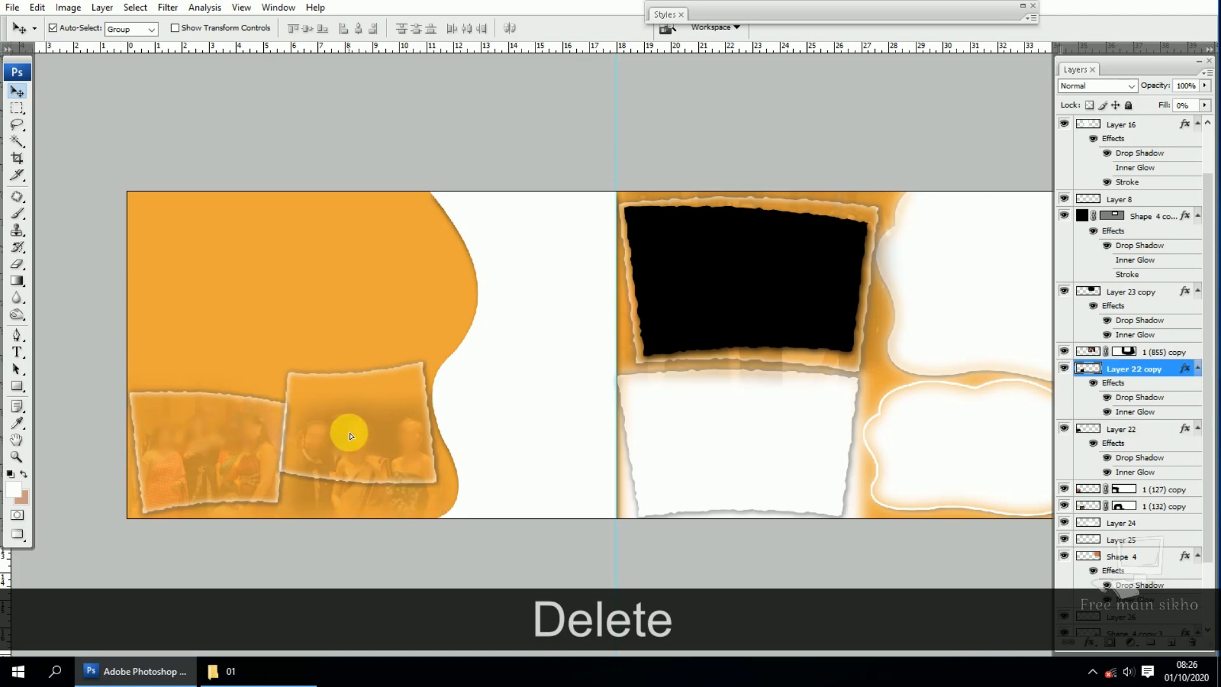
pyautogui.press('Delete')
pyautogui.moveTo(259, 449); pyautogui.dragTo(259, 418)
pyautogui.press('Delete')
# Step: Delete the two faded group photos near the lower edge of the layout's left page
pyautogui.moveTo(369, 476); pyautogui.dragTo(381, 437)
pyautogui.press('Delete')
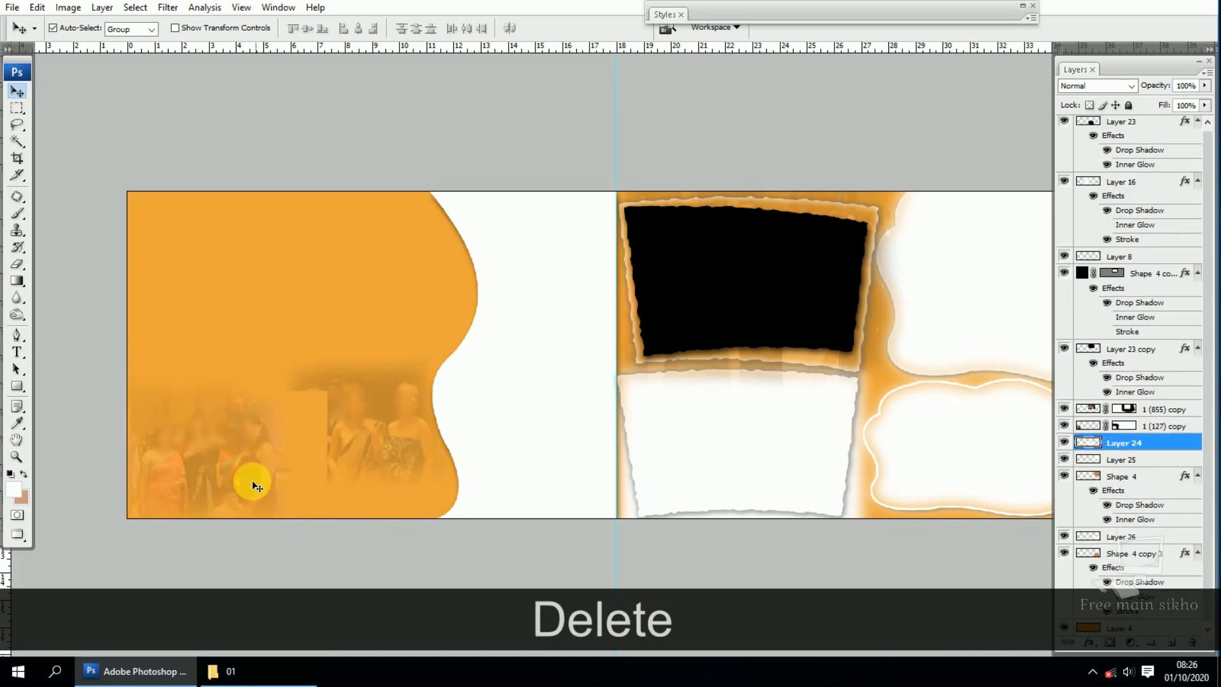
pyautogui.moveTo(252, 478); pyautogui.dragTo(267, 430)
pyautogui.press('Delete')
pyautogui.click(304, 672)
pyautogui.rightClick(609, 540)
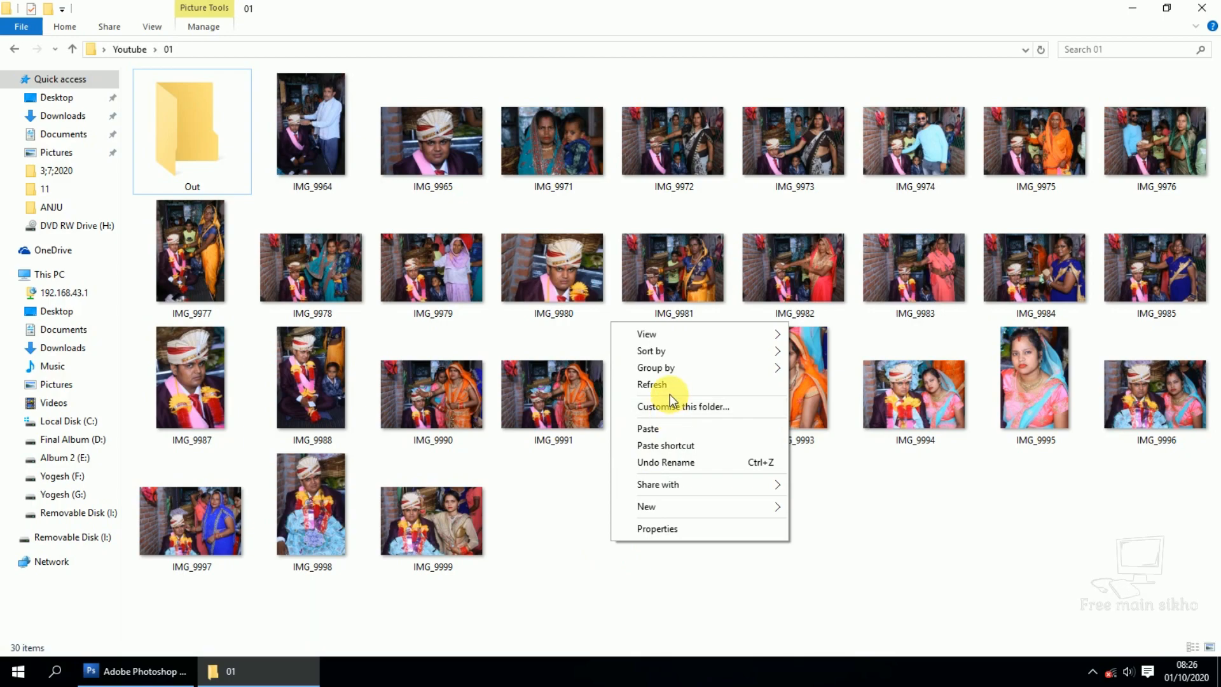
pyautogui.click(670, 389)
pyautogui.rightClick(651, 569)
pyautogui.click(710, 412)
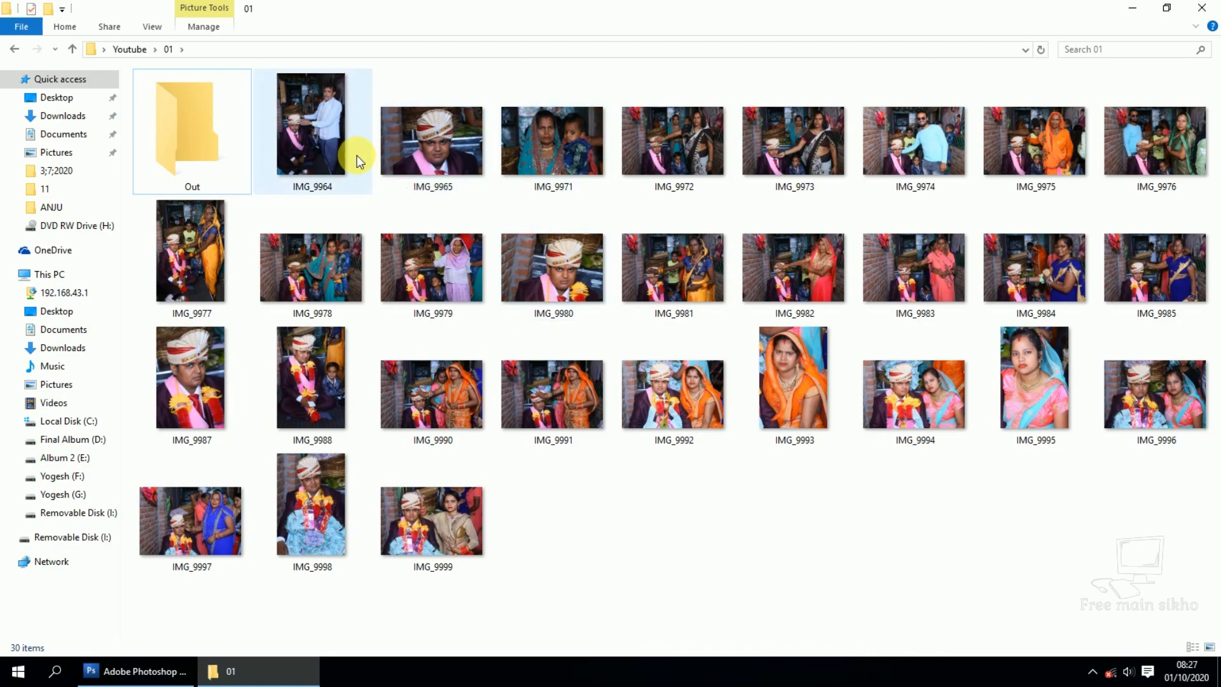
# Step: Return to Photoshop and delete the white wavy shape on the left page, keeping the orange background in place
pyautogui.click(137, 671)
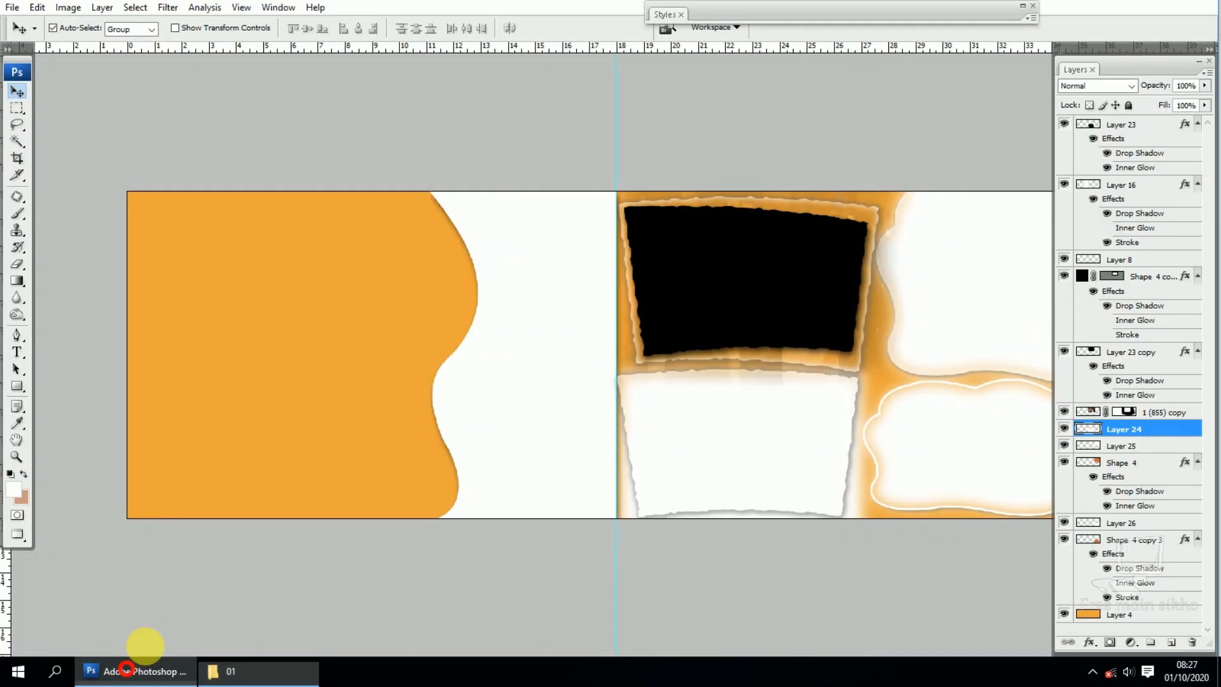
pyautogui.moveTo(510, 349)
pyautogui.mouseDown()
pyautogui.moveTo(466, 354)
pyautogui.moveTo(489, 355)
pyautogui.mouseUp()
pyautogui.hotkey('ctrl', 'z')
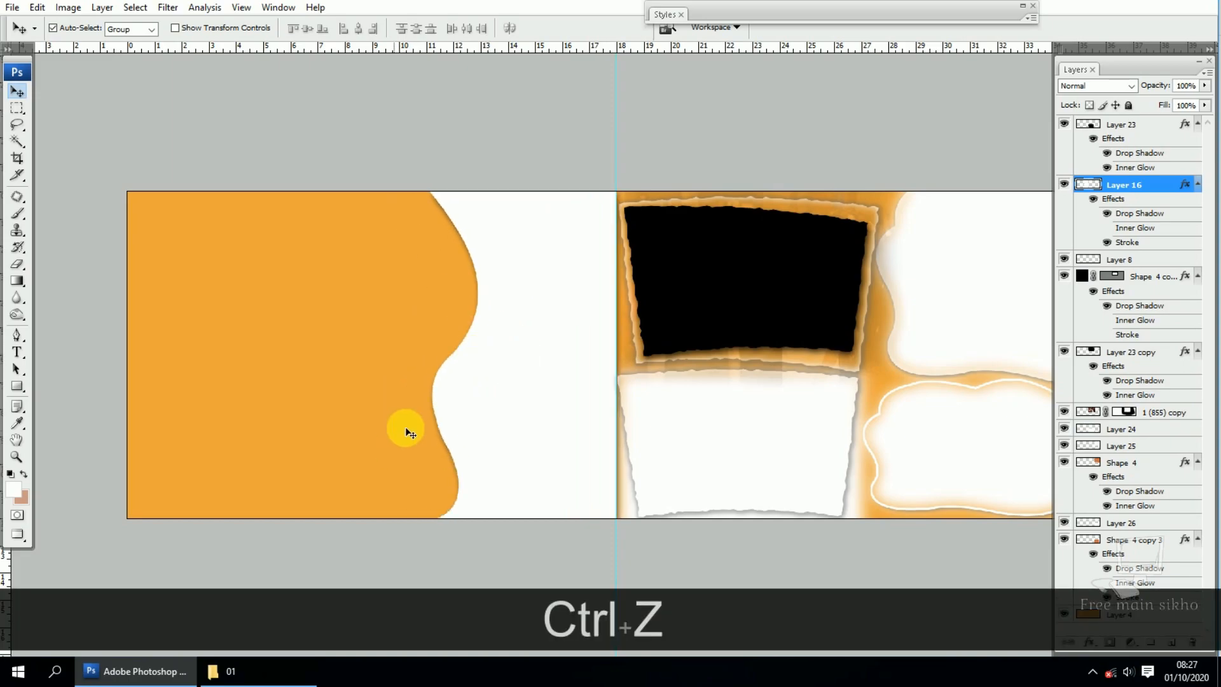
pyautogui.moveTo(538, 316); pyautogui.dragTo(477, 354)
pyautogui.press('Delete')
pyautogui.moveTo(364, 320); pyautogui.dragTo(412, 364)
pyautogui.hotkey('ctrl', 'z')
pyautogui.press('0')
pyautogui.press('v')
# Step: Examine the cleared left page and the remaining frames on the right page, and return to the fit-on-screen view
pyautogui.press('space')
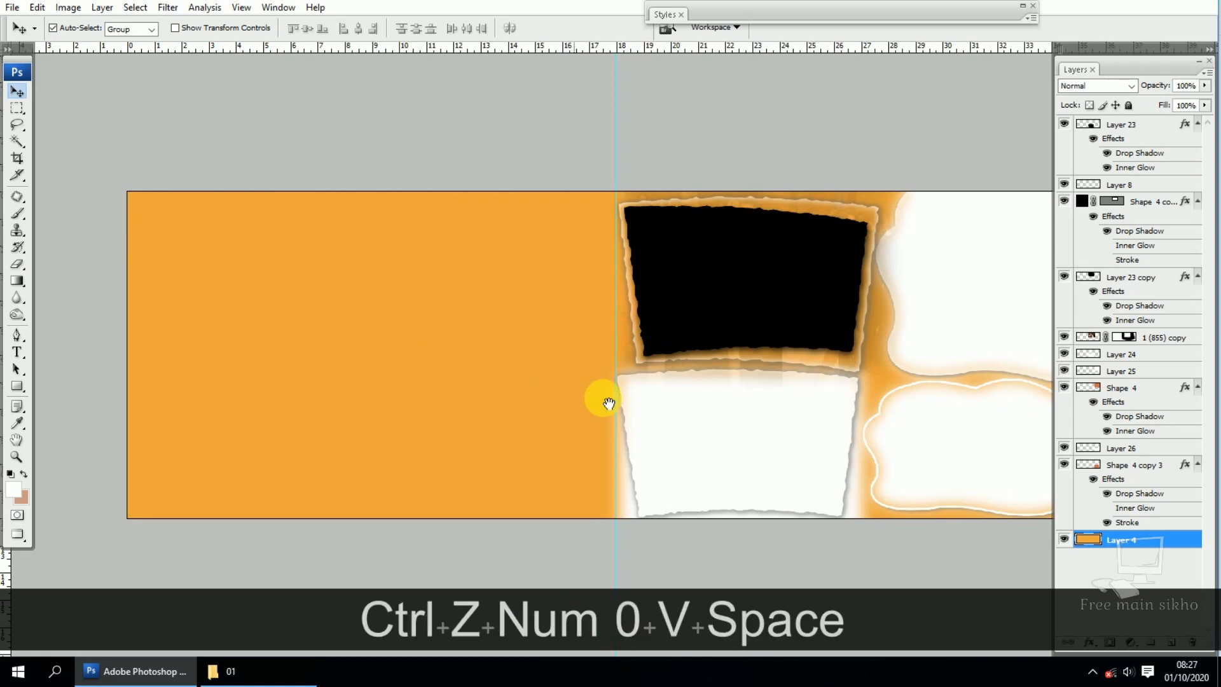
pyautogui.moveTo(643, 404); pyautogui.dragTo(458, 379)
pyautogui.press('space')
pyautogui.moveTo(472, 330); pyautogui.dragTo(799, 329)
pyautogui.moveTo(388, 330); pyautogui.dragTo(479, 316)
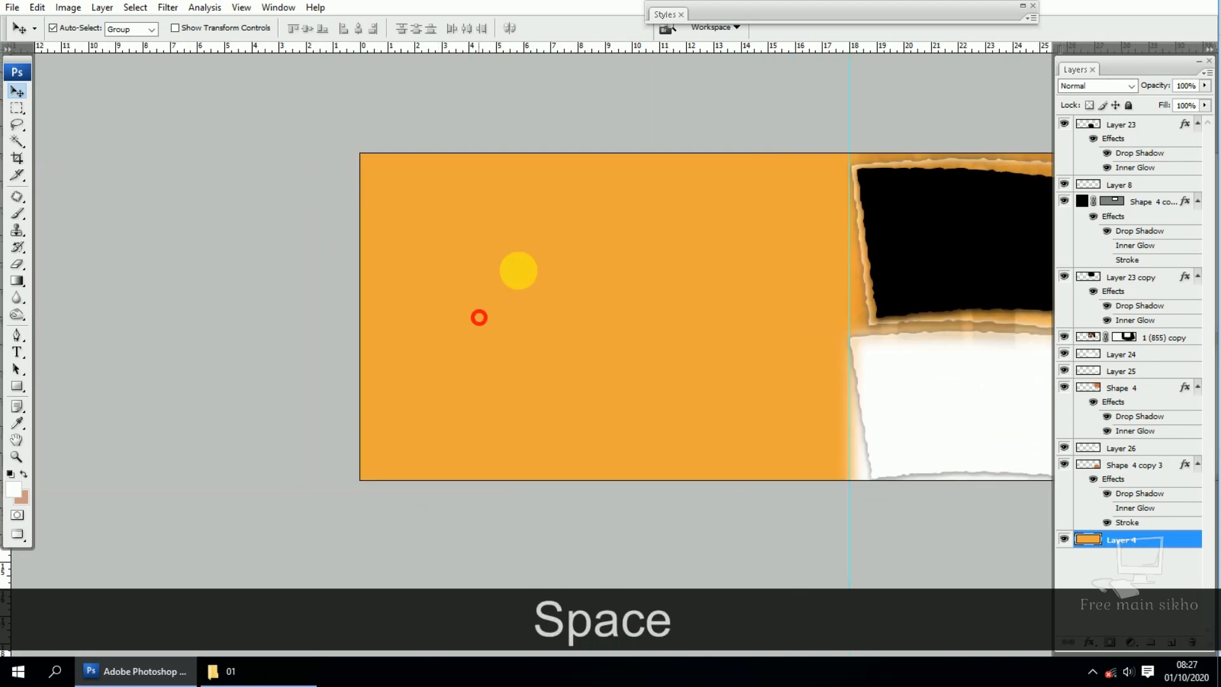
pyautogui.press('space')
pyautogui.moveTo(660, 327); pyautogui.dragTo(536, 331)
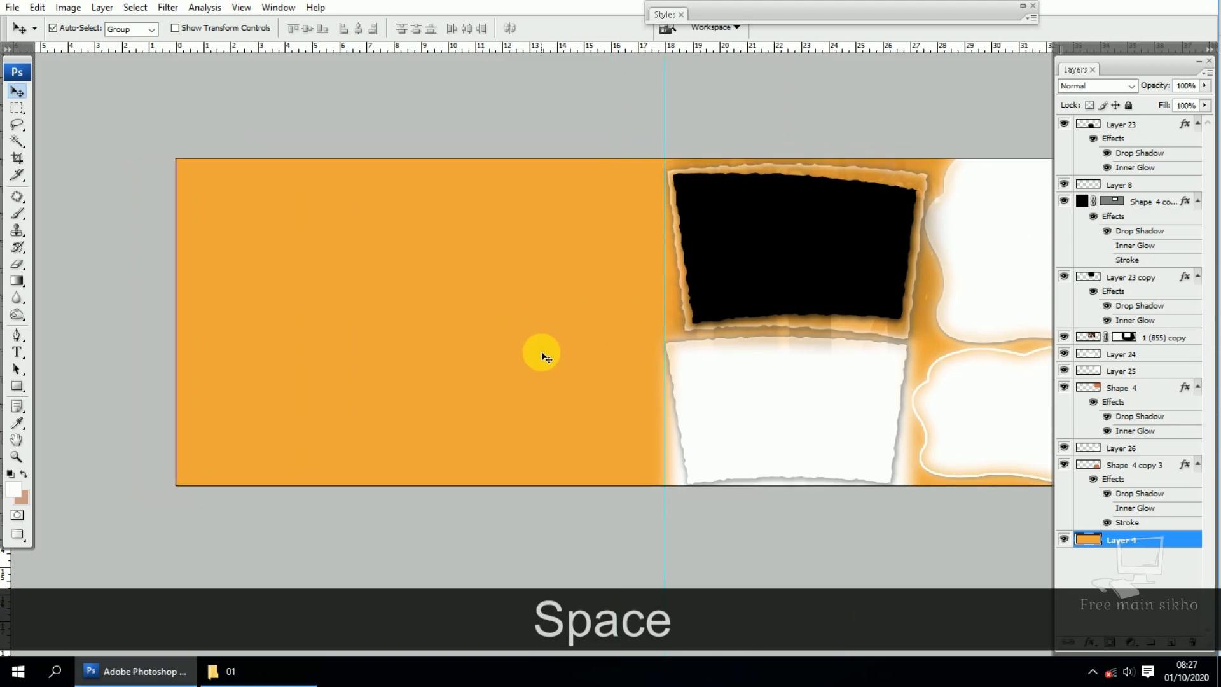
pyautogui.moveTo(726, 318); pyautogui.dragTo(261, 267)
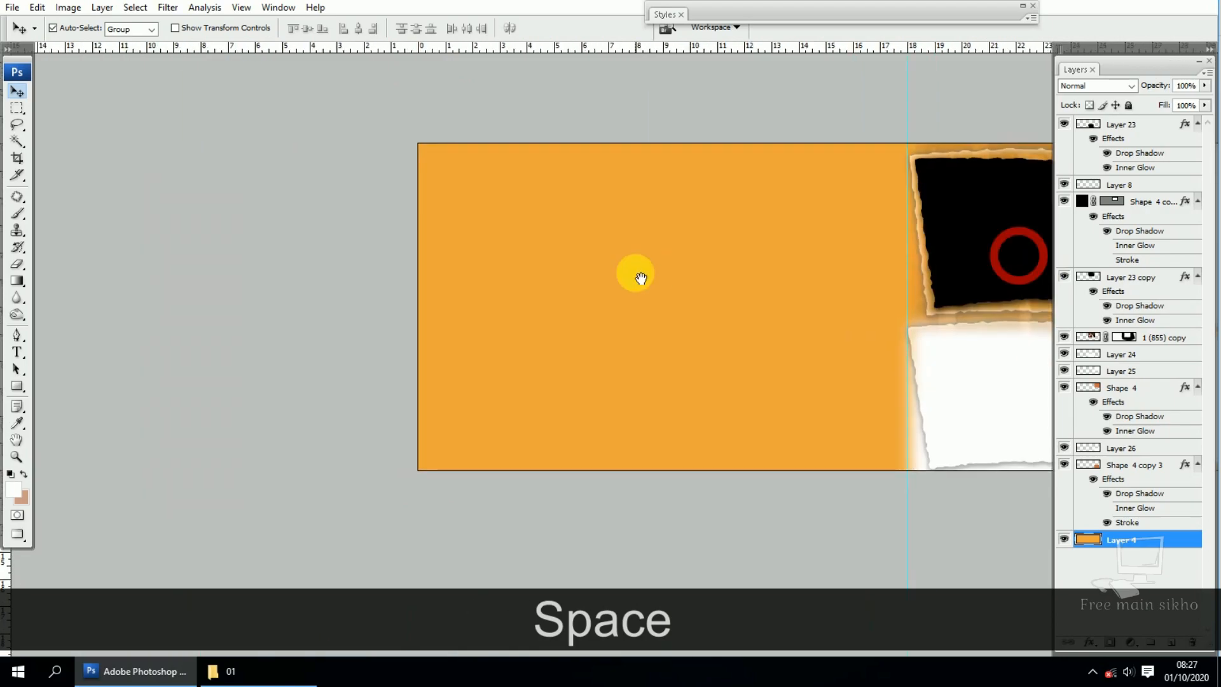
pyautogui.moveTo(636, 274); pyautogui.dragTo(602, 262)
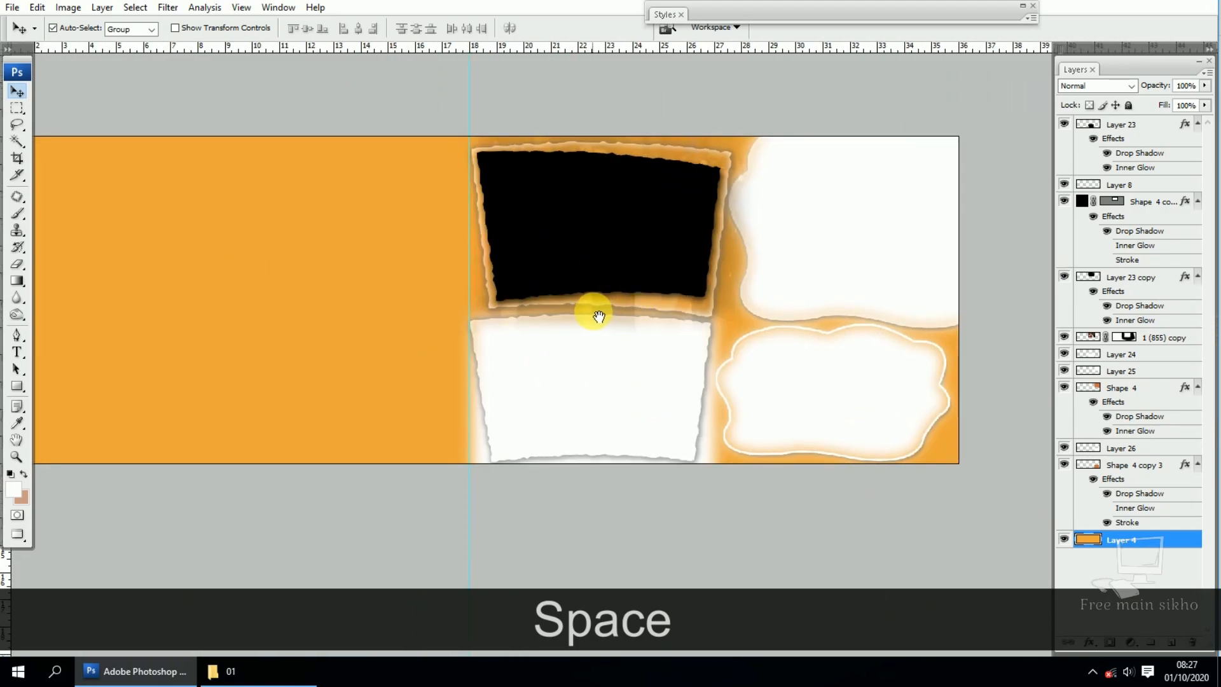
pyautogui.moveTo(821, 282); pyautogui.dragTo(365, 242)
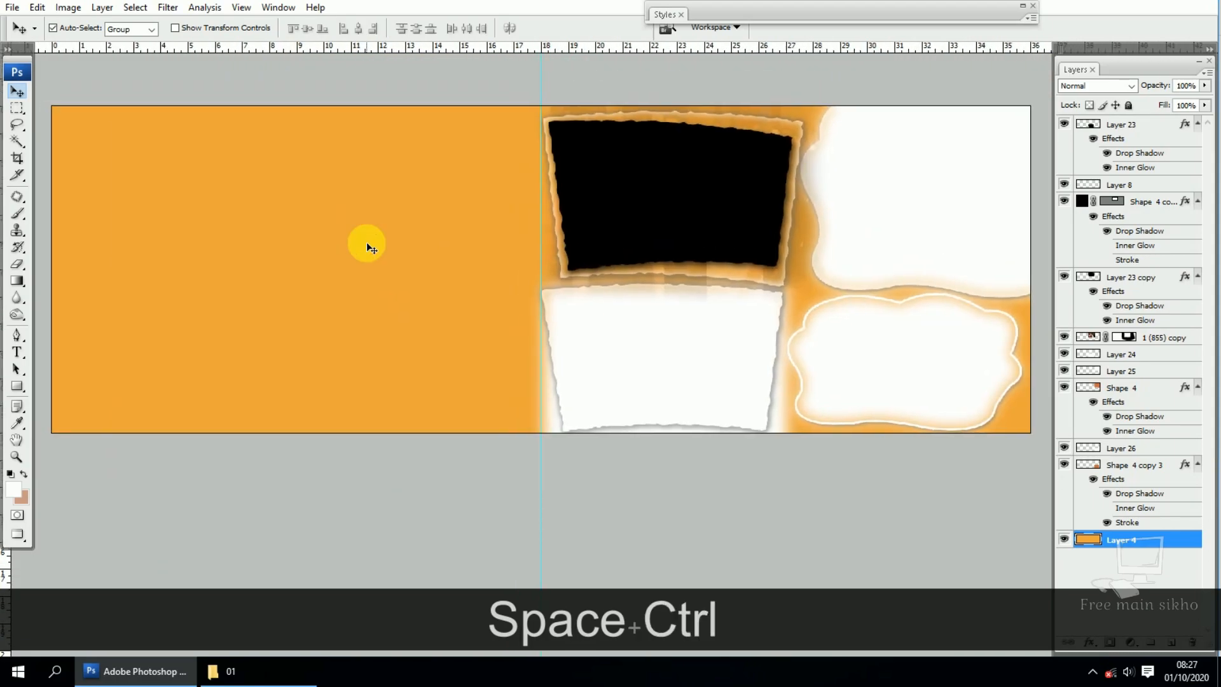
pyautogui.hotkey('ctrl', '0')
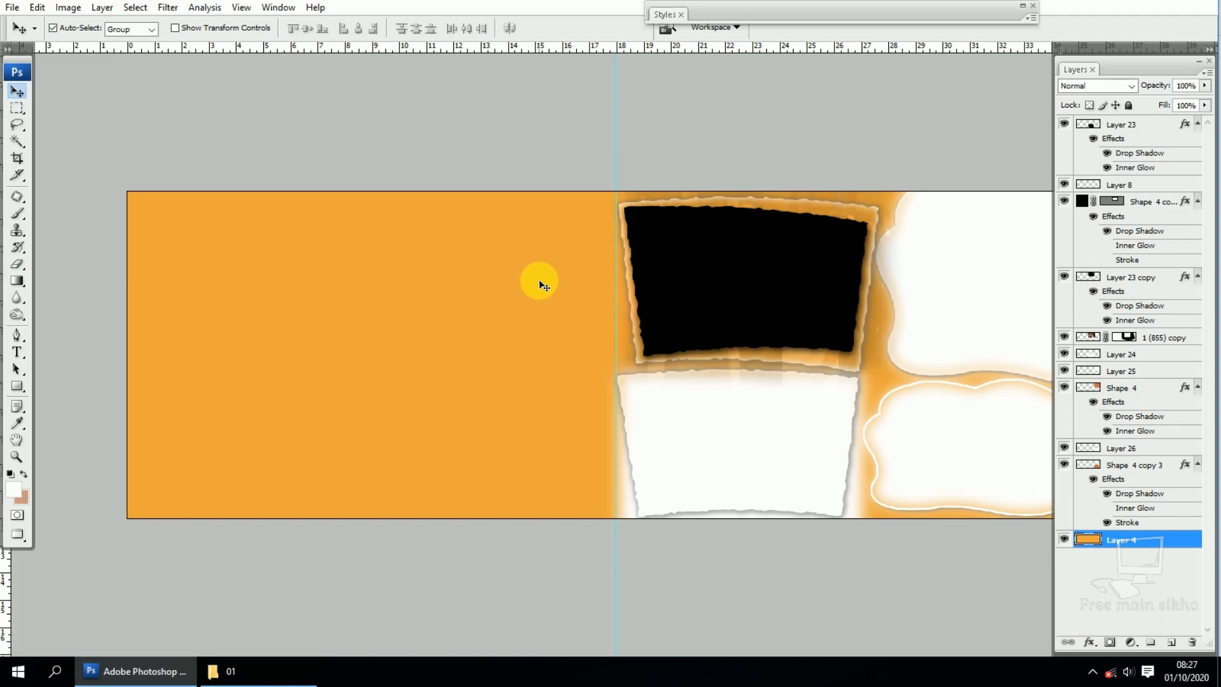
# Step: Inspect the centre guide beside the black frame up close, and return to the fit-on-screen view
pyautogui.scroll(2, 540, 280)
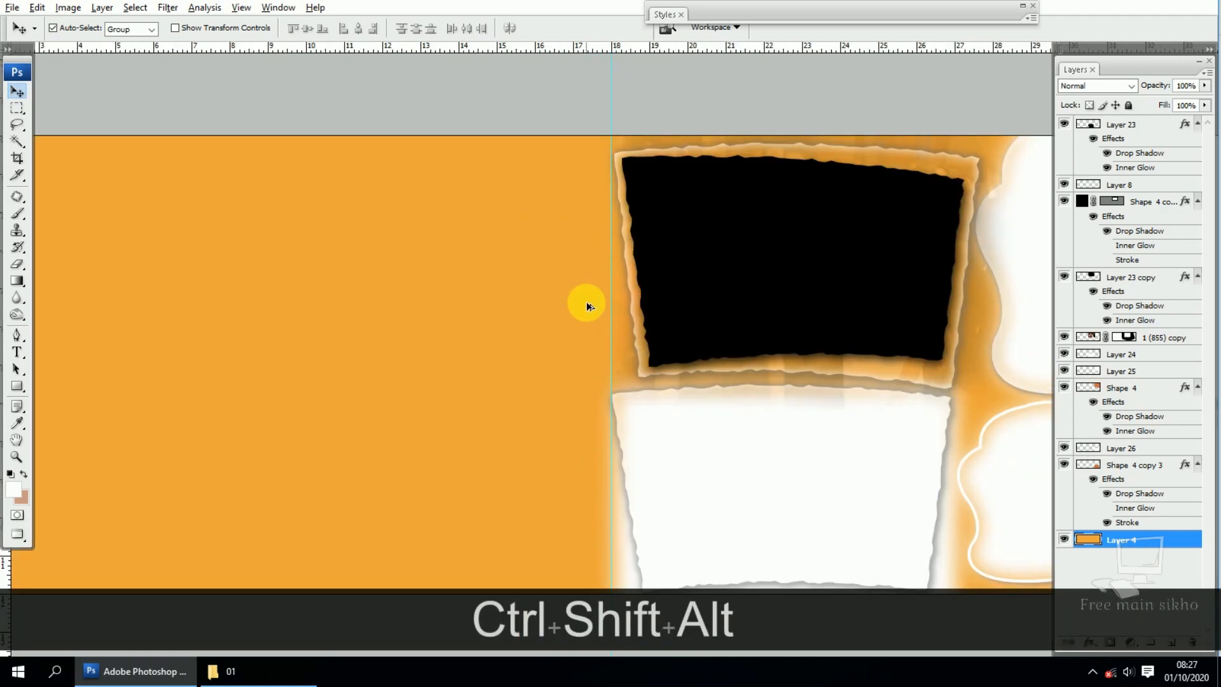
pyautogui.scroll(3, 586, 307)
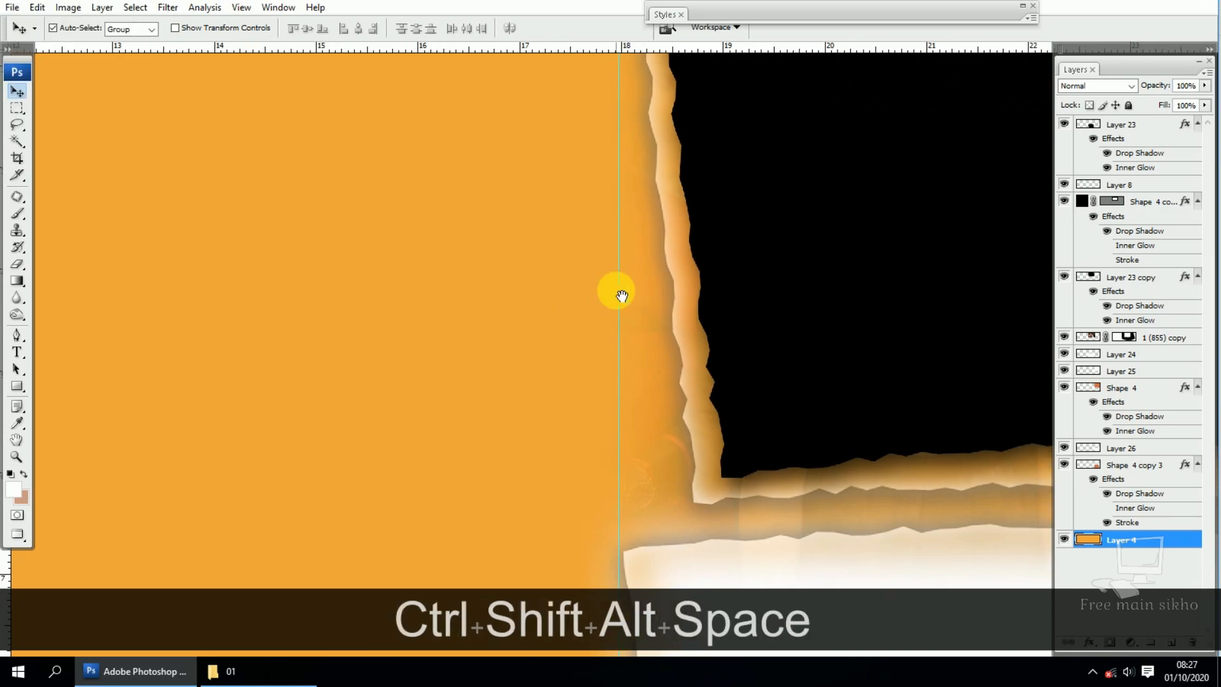
pyautogui.press('ctrl')
pyautogui.press('ctrl+KP_0')
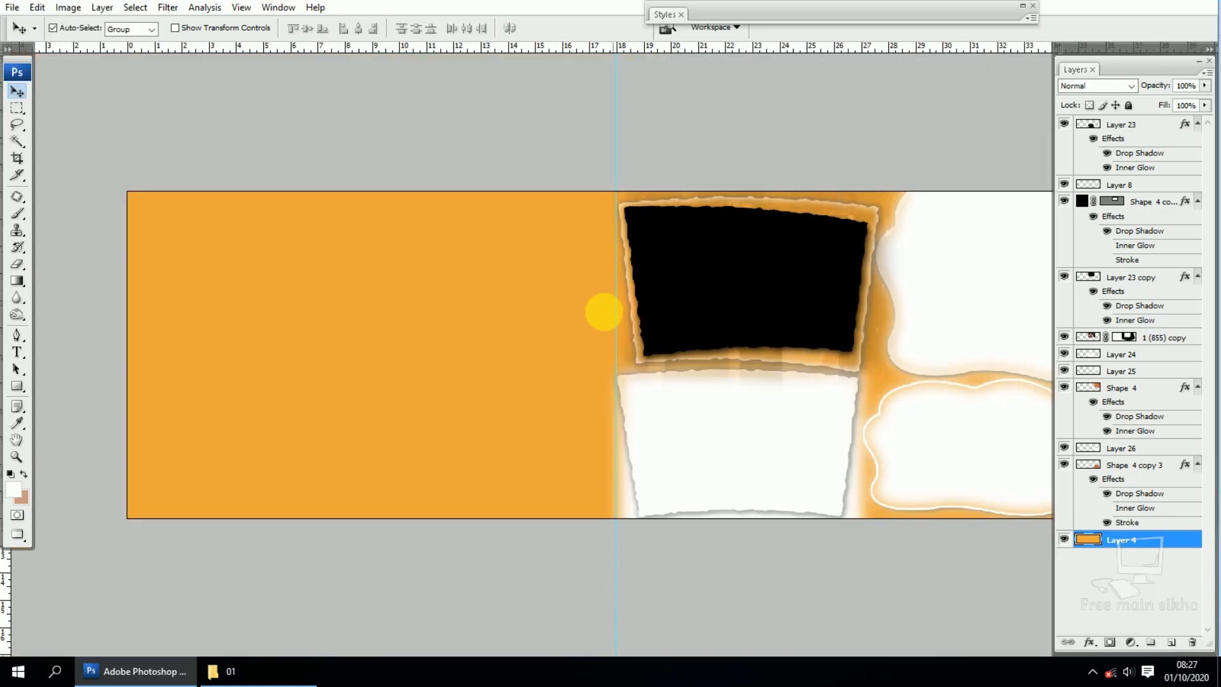
# Step: Switch to the 01 photo folder in File Explorer and open IMG_9964 from it in Photoshop
pyautogui.click(296, 685)
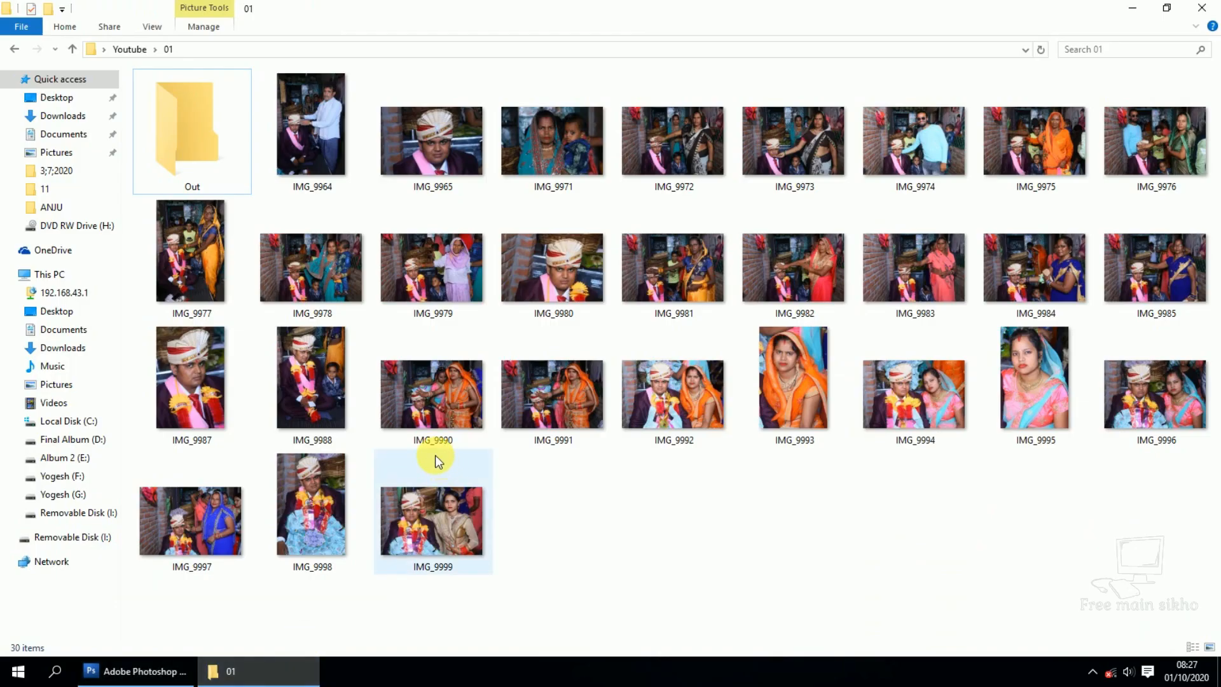
pyautogui.click(308, 163)
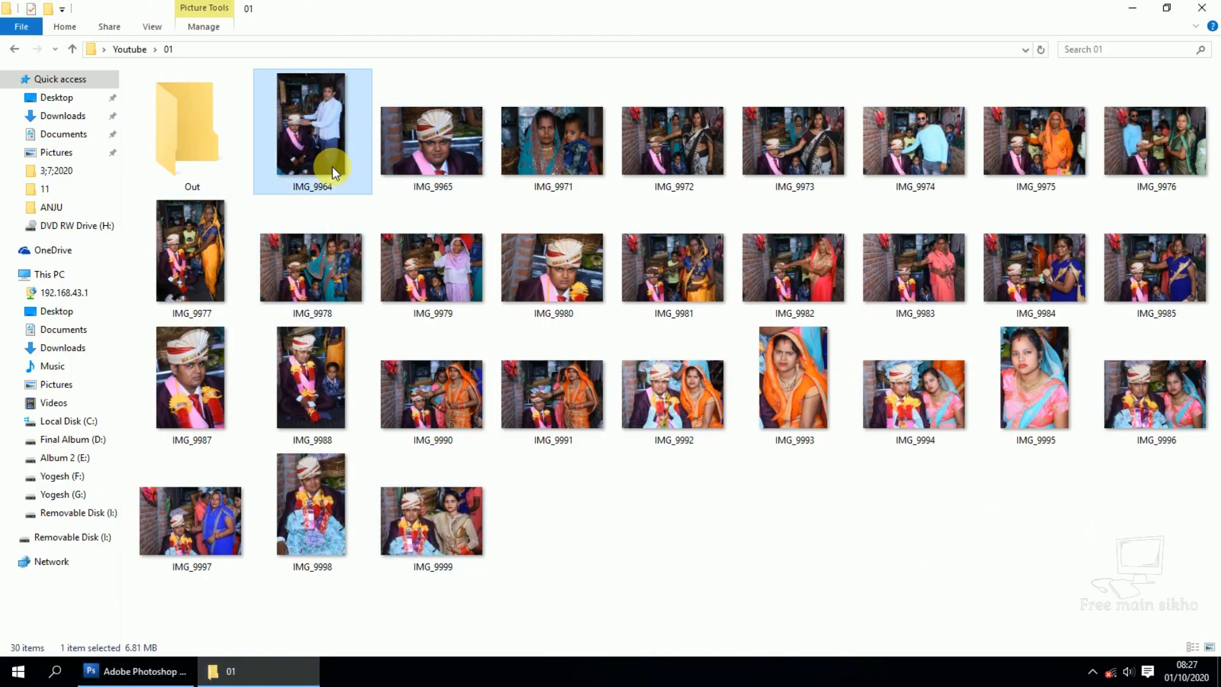
pyautogui.moveTo(317, 140); pyautogui.dragTo(144, 681)
pyautogui.click(231, 676)
pyautogui.moveTo(315, 161); pyautogui.dragTo(120, 684)
pyautogui.click(135, 677)
pyautogui.click(223, 669)
pyautogui.moveTo(312, 163); pyautogui.dragTo(418, 251)
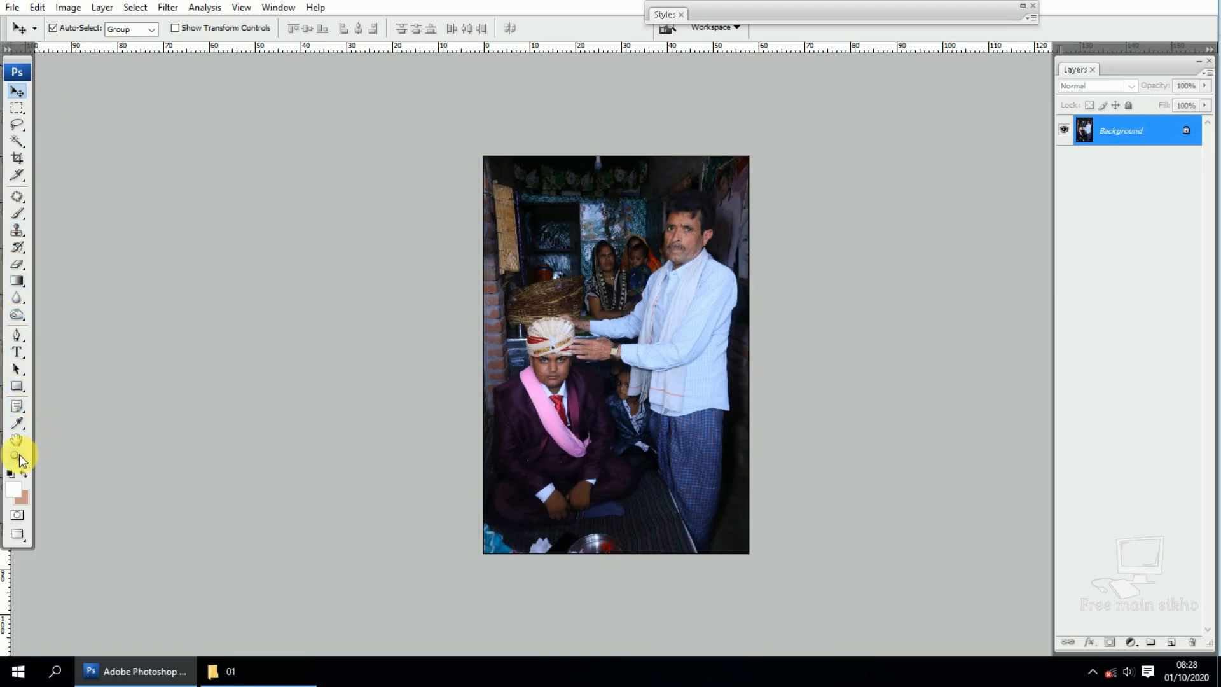
pyautogui.hotkey('ctrl', '1')
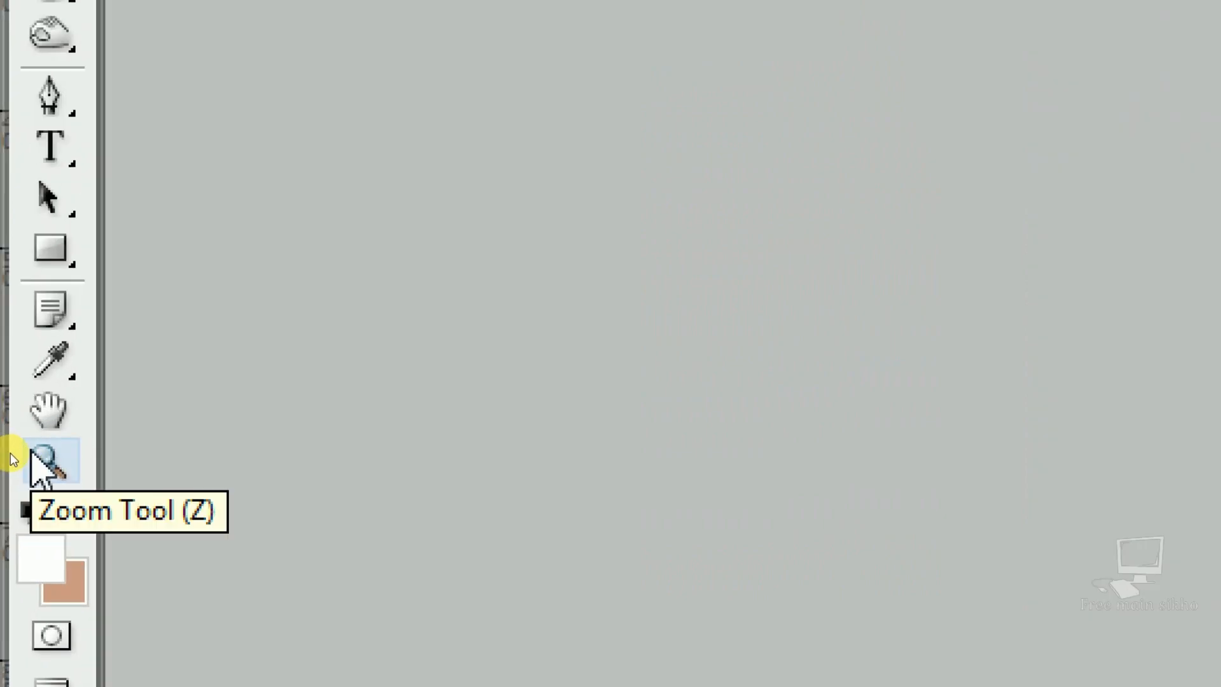
# Step: Inspect the faces of the groom, the women and the standing man in IMG_9964 up close, and return to the fit-on-screen view
pyautogui.press('ctrl+KP_1')
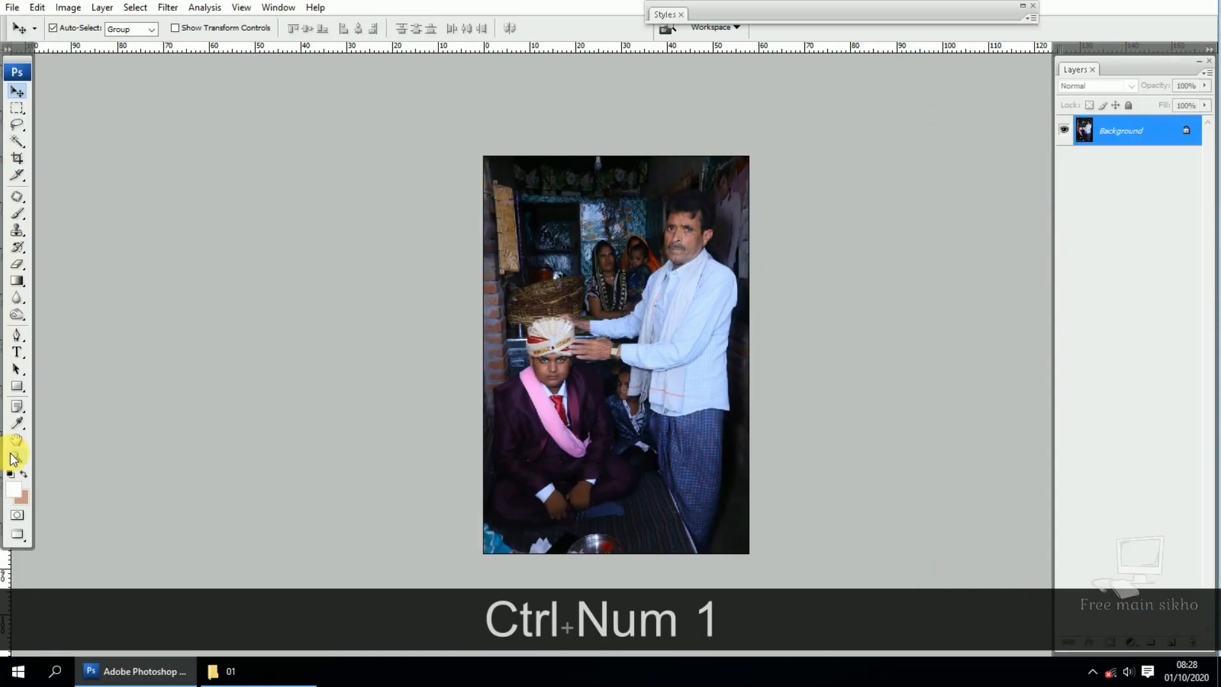
pyautogui.press('z')
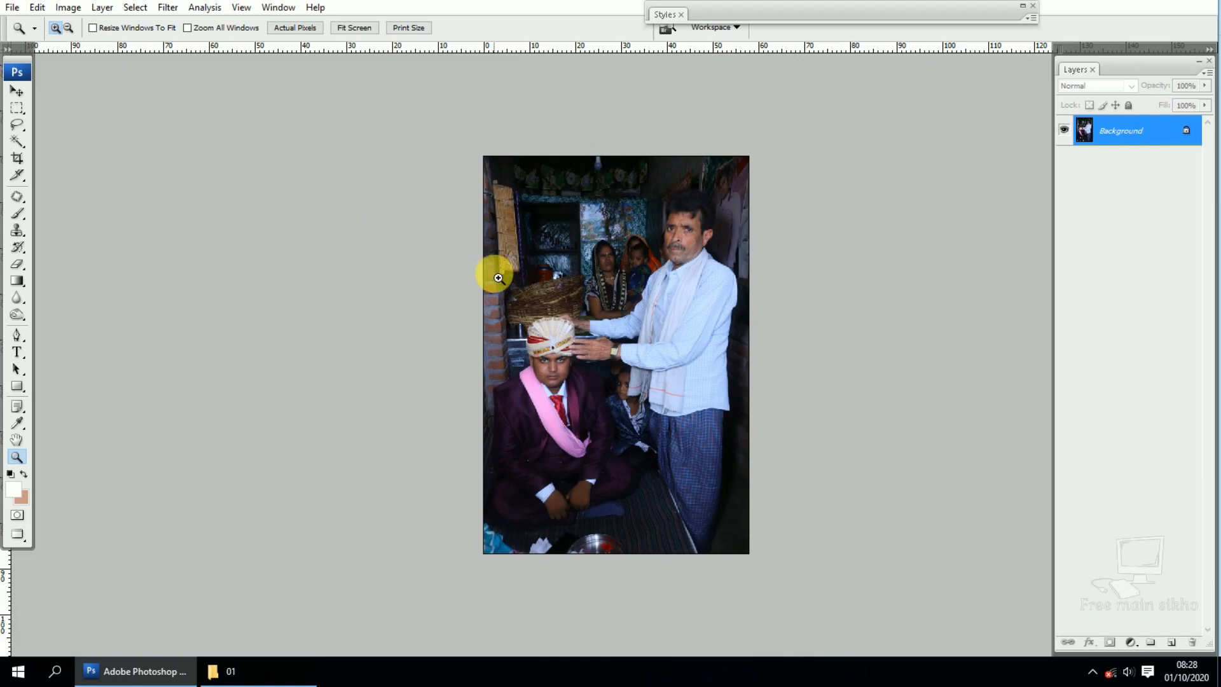
pyautogui.moveTo(498, 327); pyautogui.dragTo(656, 434)
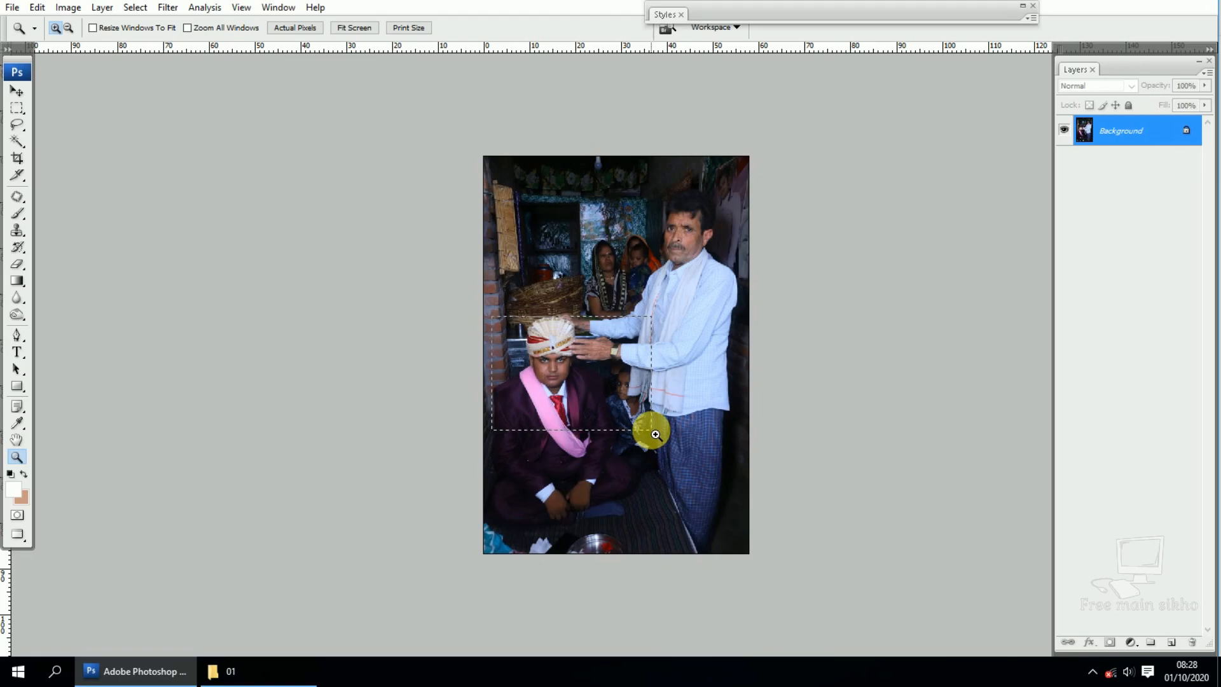
pyautogui.moveTo(656, 434); pyautogui.dragTo(656, 435)
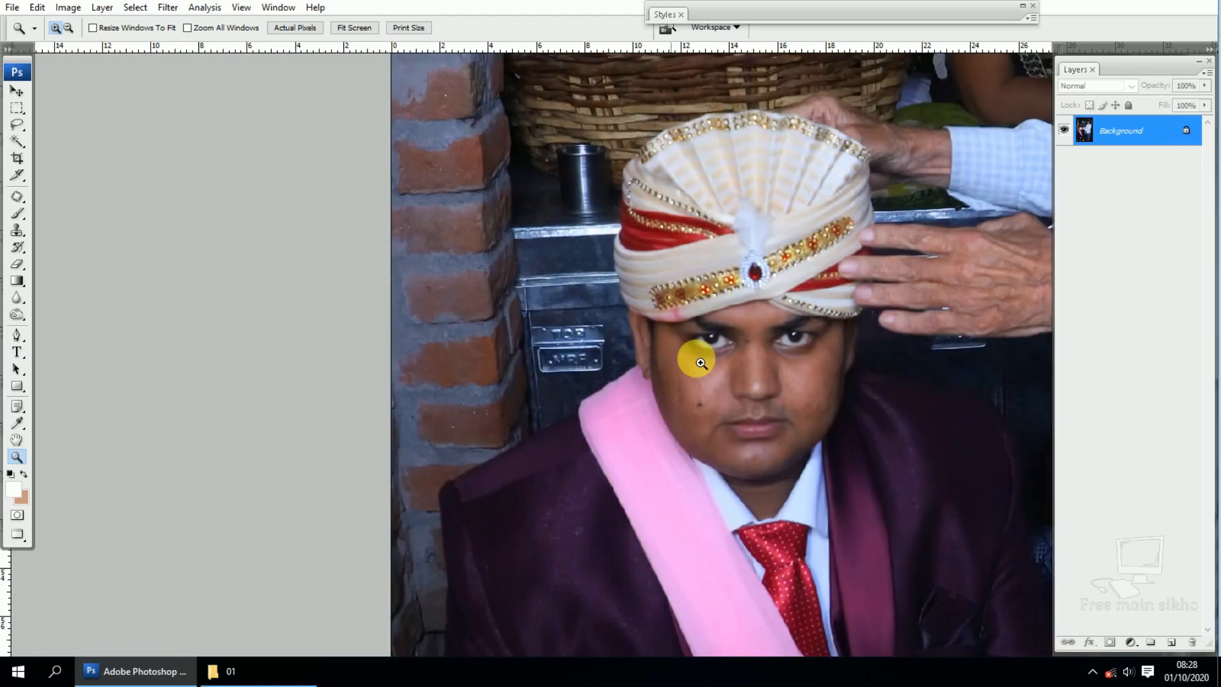
pyautogui.press('space')
pyautogui.moveTo(878, 224); pyautogui.dragTo(364, 373)
pyautogui.moveTo(200, 205); pyautogui.dragTo(505, 415)
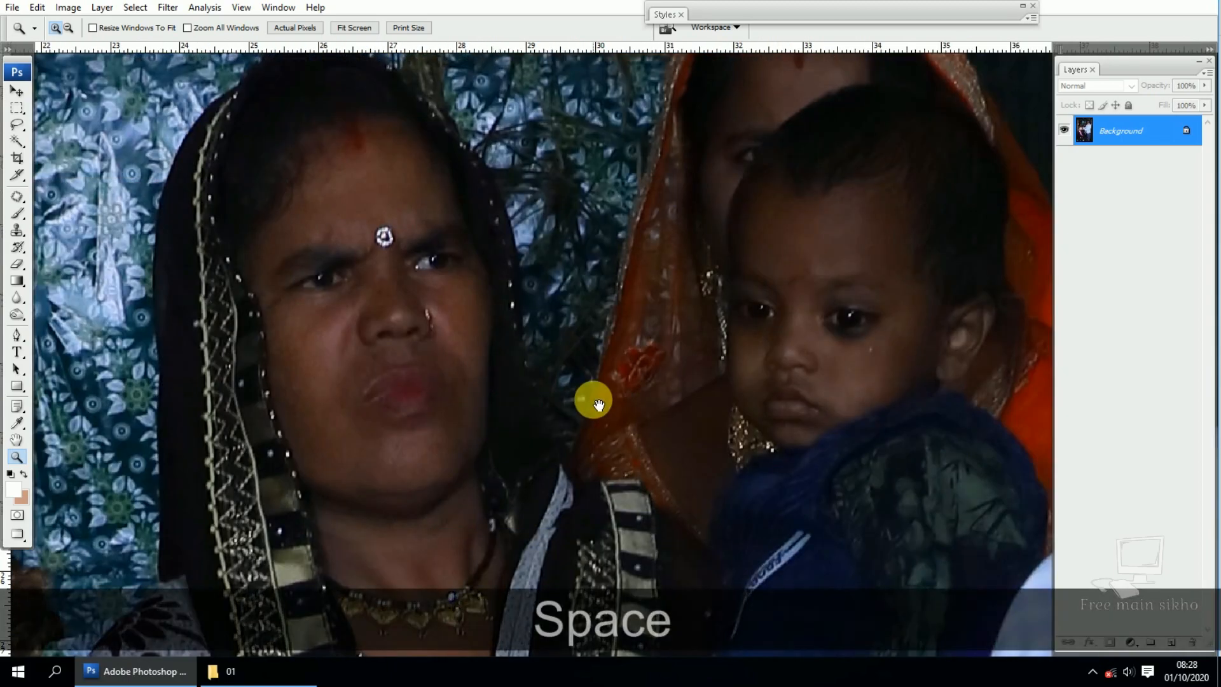
pyautogui.moveTo(632, 390); pyautogui.dragTo(427, 382)
pyautogui.moveTo(388, 180); pyautogui.dragTo(928, 545)
pyautogui.moveTo(831, 465); pyautogui.dragTo(757, 457)
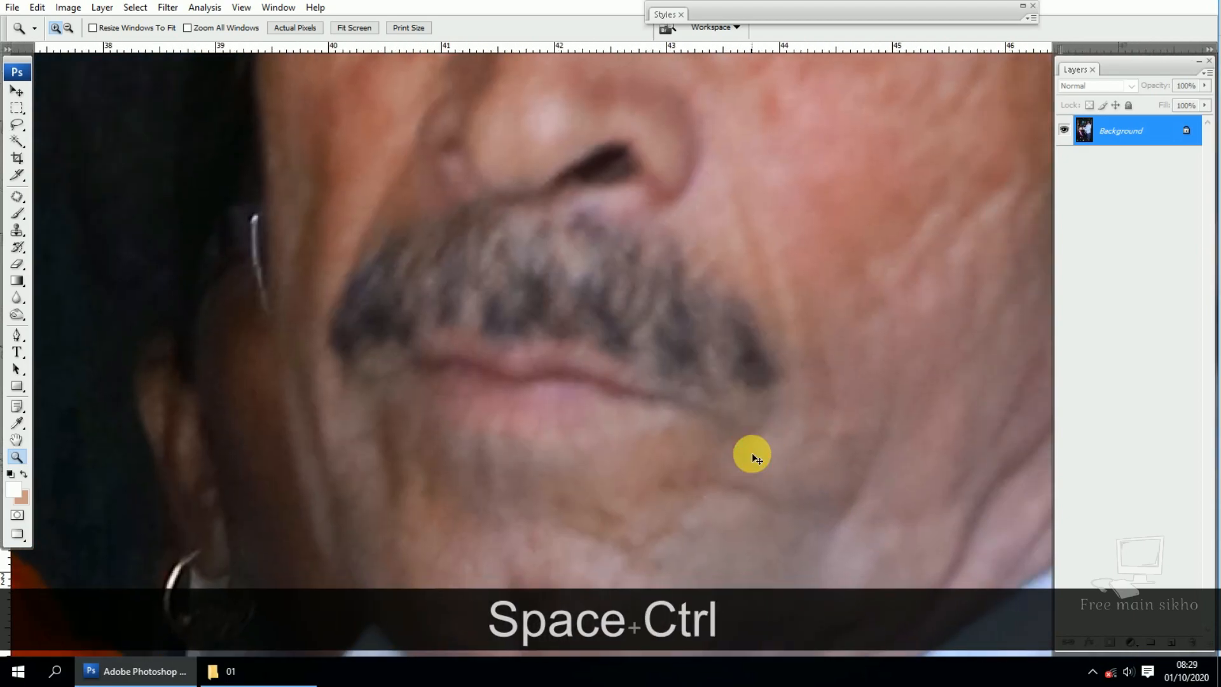
pyautogui.press('ctrl+KP_Decimal')
pyautogui.press('v')
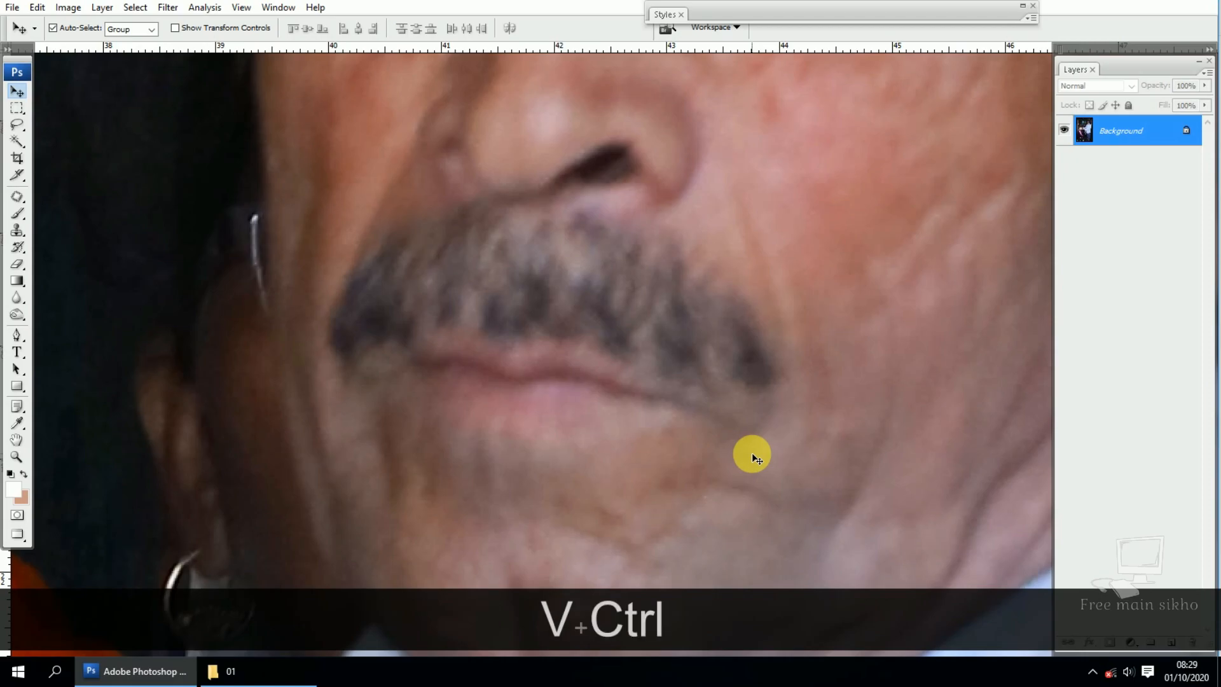
pyautogui.hotkey('ctrl', '0')
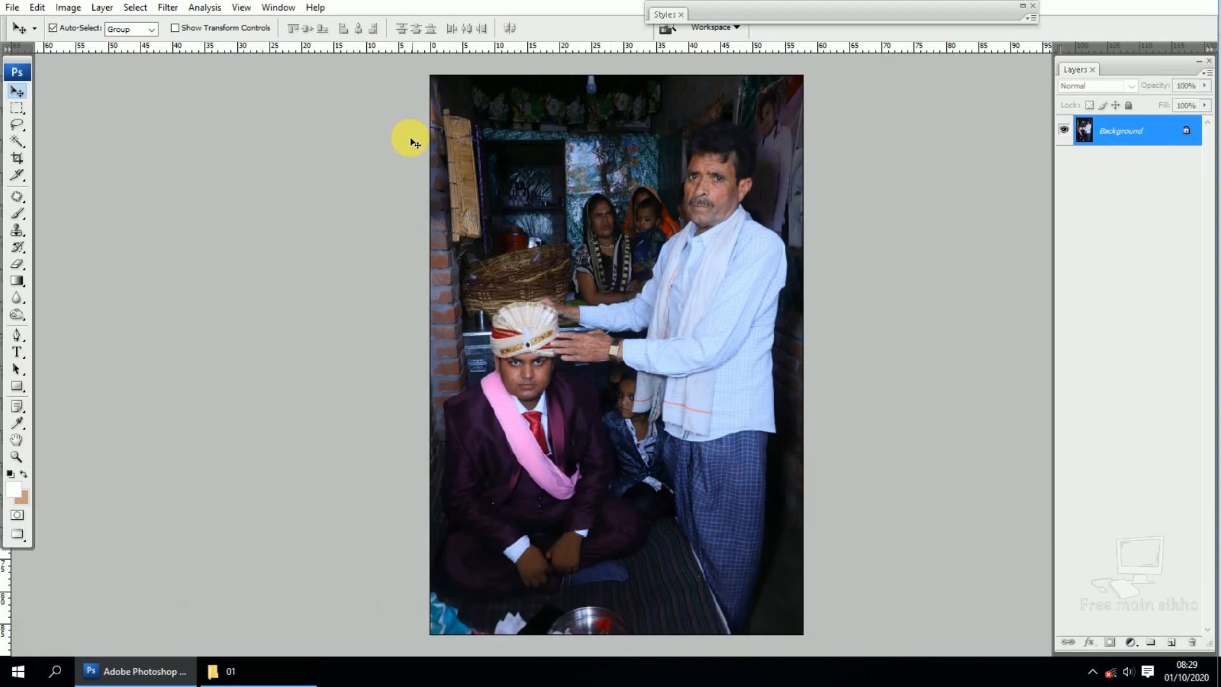
pyautogui.press('z')
pyautogui.click(832, 428)
pyautogui.press('space')
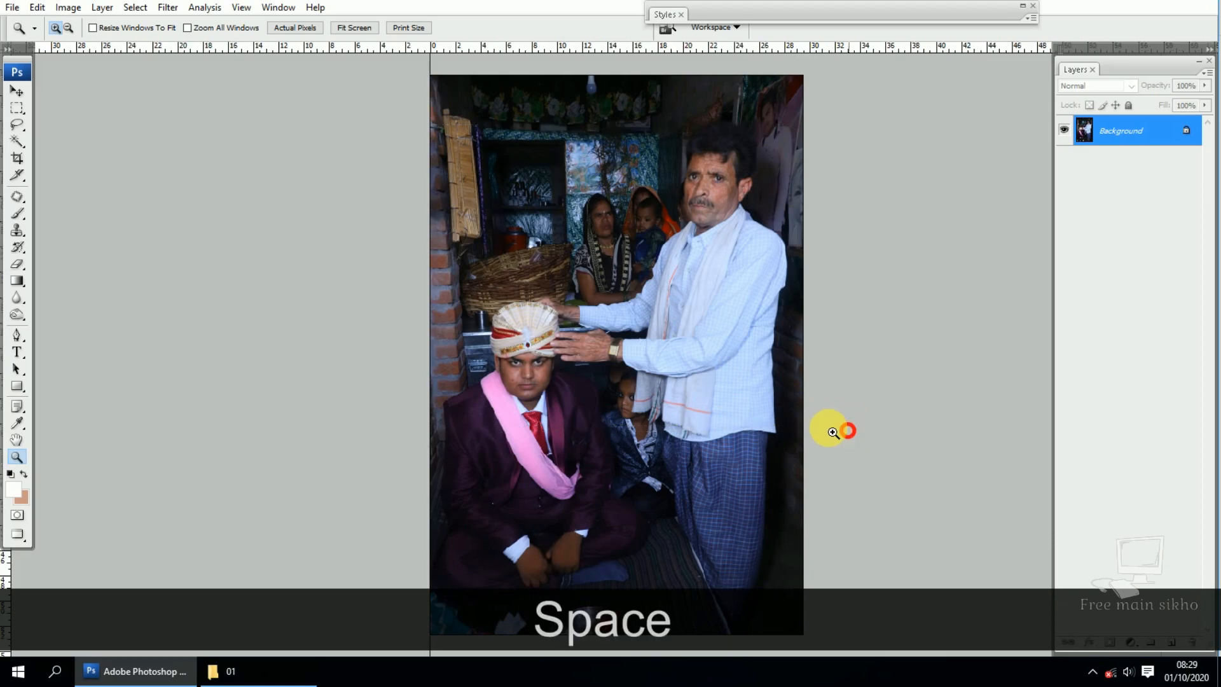
pyautogui.moveTo(801, 379); pyautogui.dragTo(590, 281)
pyautogui.press('ctrl+KP_0')
pyautogui.press('v')
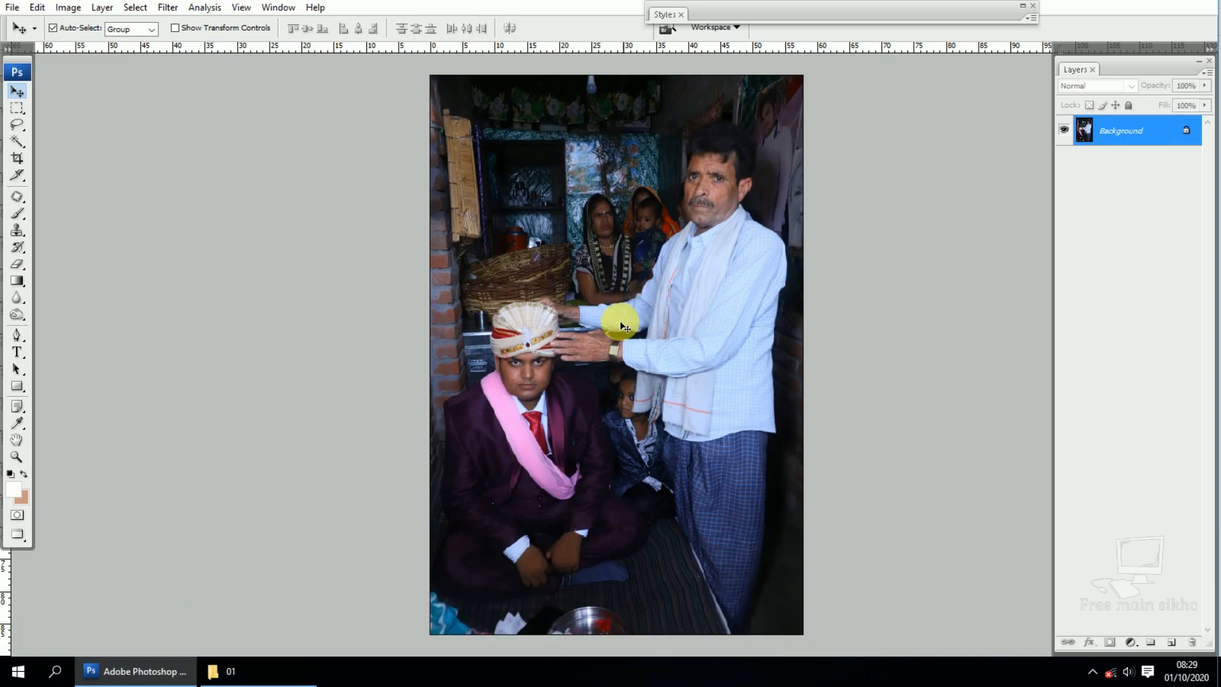
# Step: Brighten the photo with a Curves adjustment on the RGB channel, raising the midtones slightly and moving the black point slightly inward
pyautogui.press('space')
pyautogui.moveTo(680, 324); pyautogui.dragTo(384, 288)
pyautogui.click(379, 284)
pyautogui.press('ctrl')
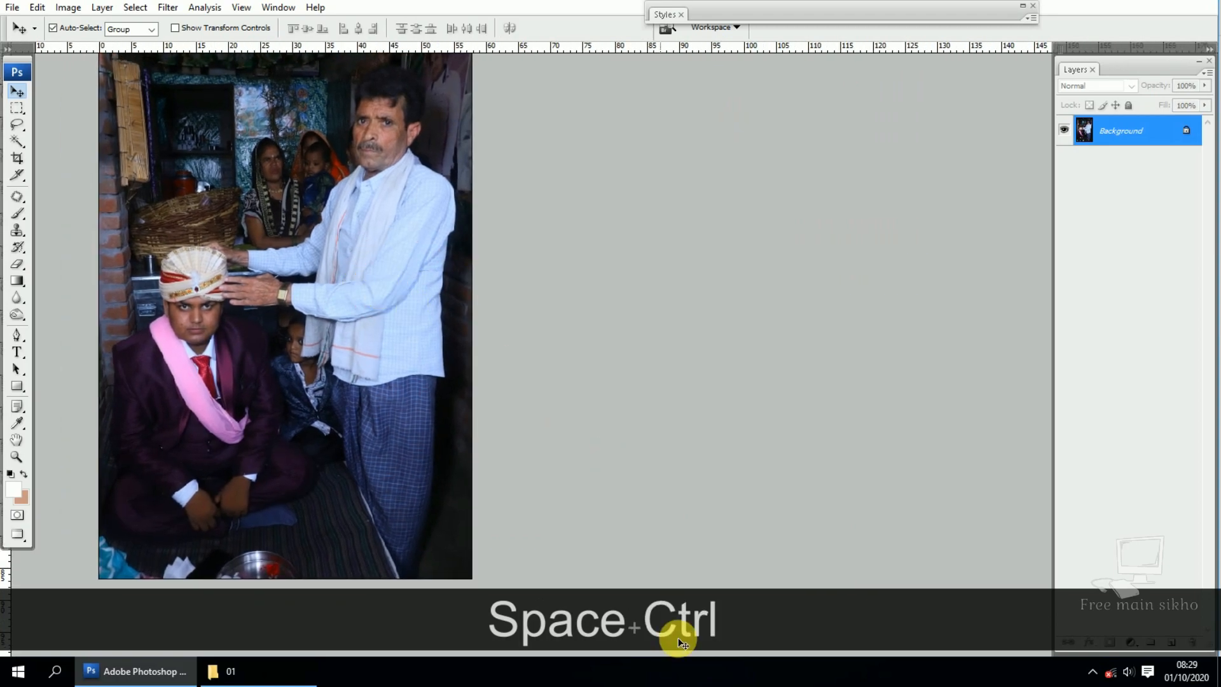
pyautogui.press('space')
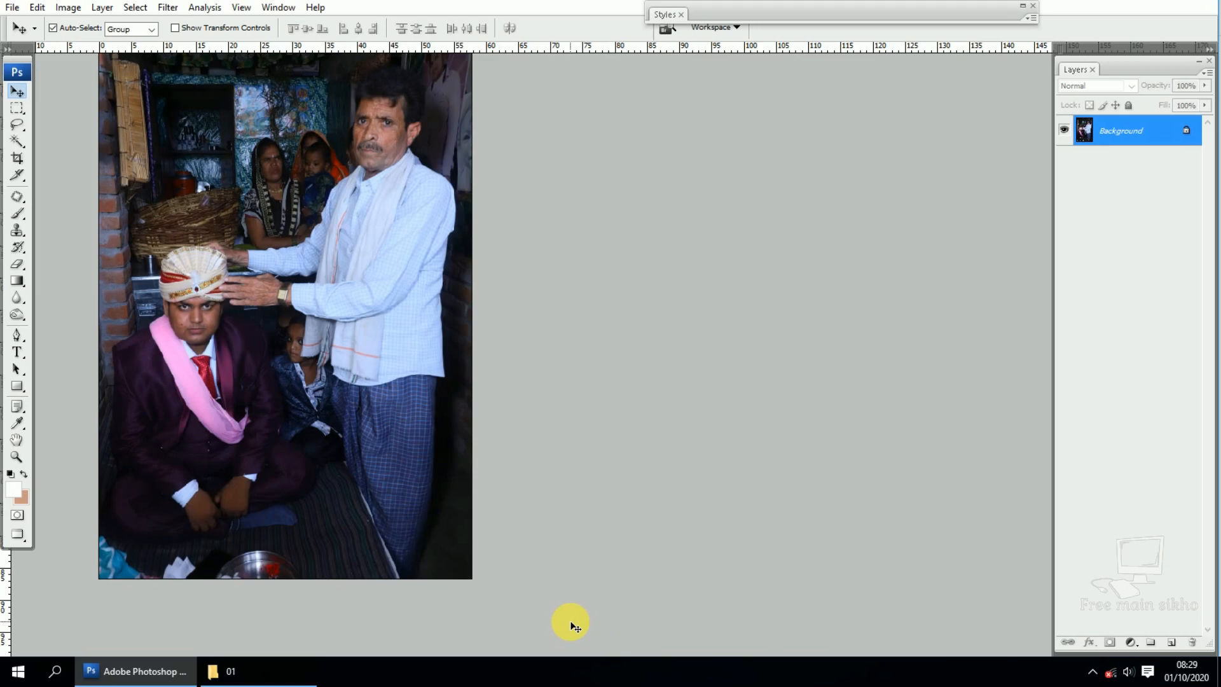
pyautogui.hotkey('ctrl', 'm')
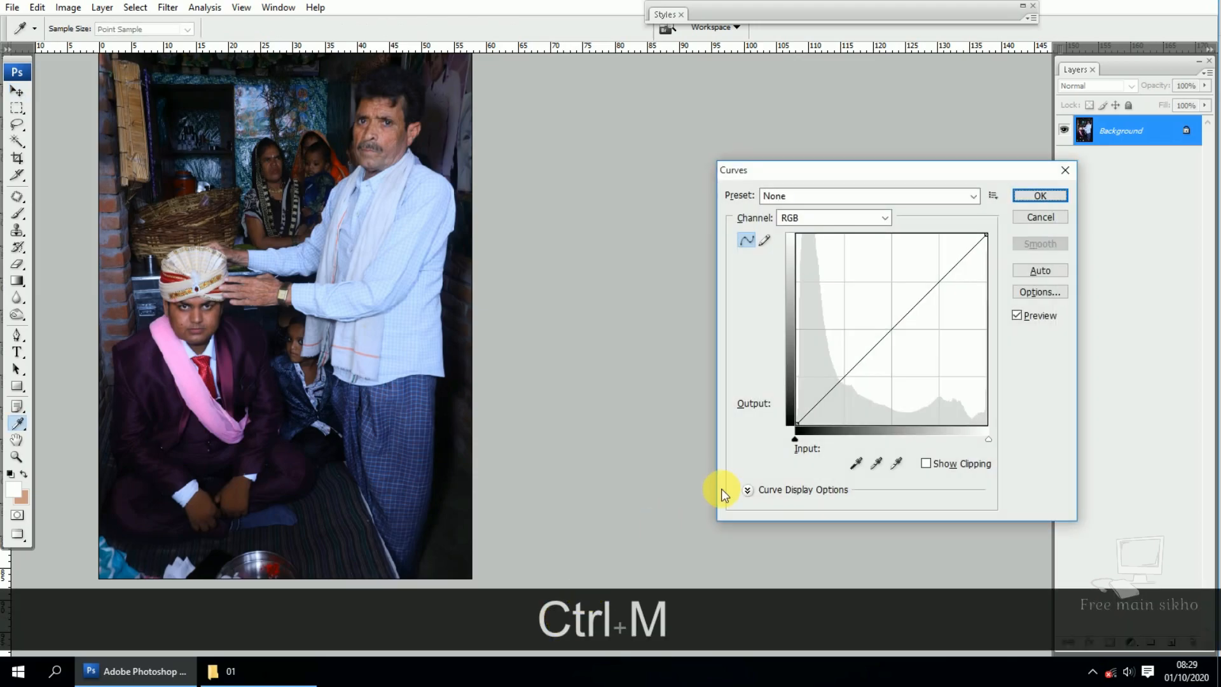
pyautogui.moveTo(923, 172); pyautogui.dragTo(759, 127)
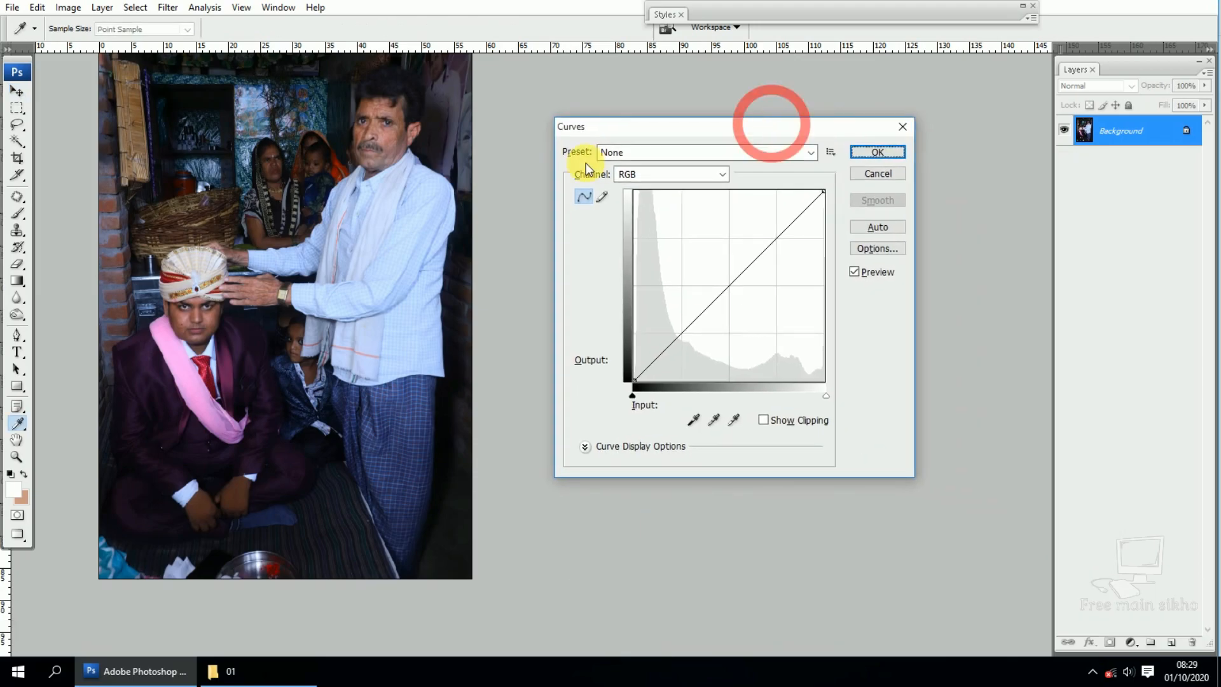
pyautogui.moveTo(664, 128); pyautogui.dragTo(674, 132)
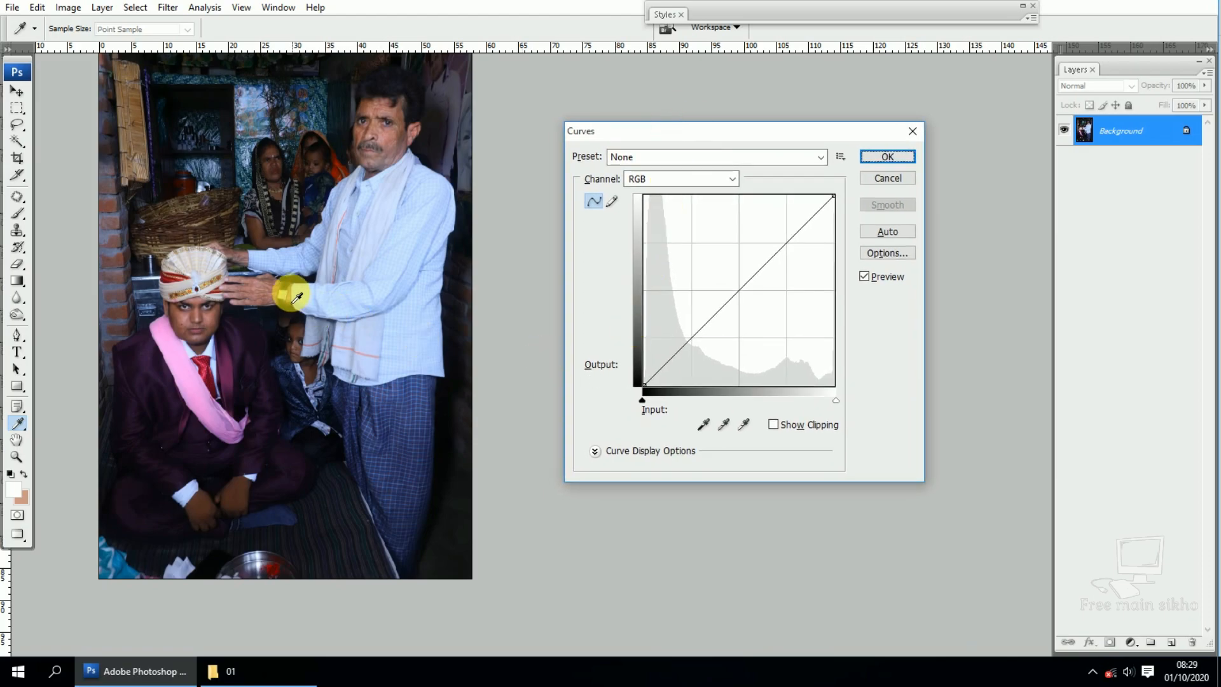
pyautogui.moveTo(740, 288); pyautogui.dragTo(738, 271)
pyautogui.moveTo(644, 384); pyautogui.dragTo(649, 393)
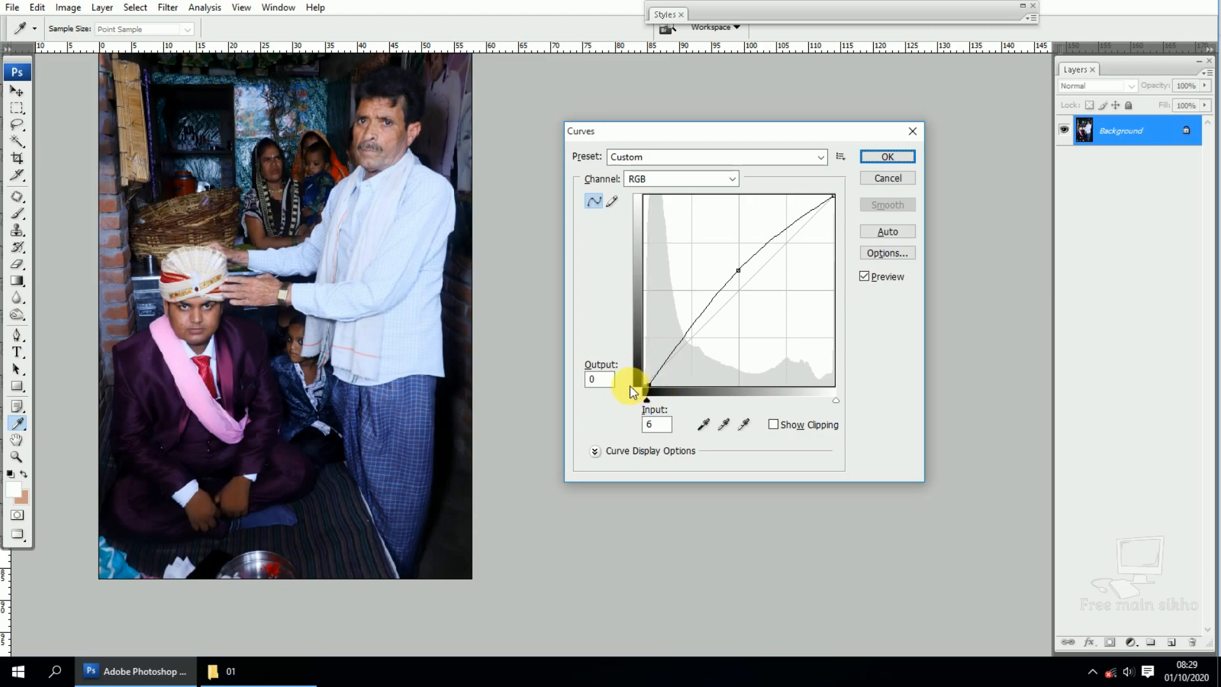
pyautogui.press('Left')
pyautogui.click(889, 158)
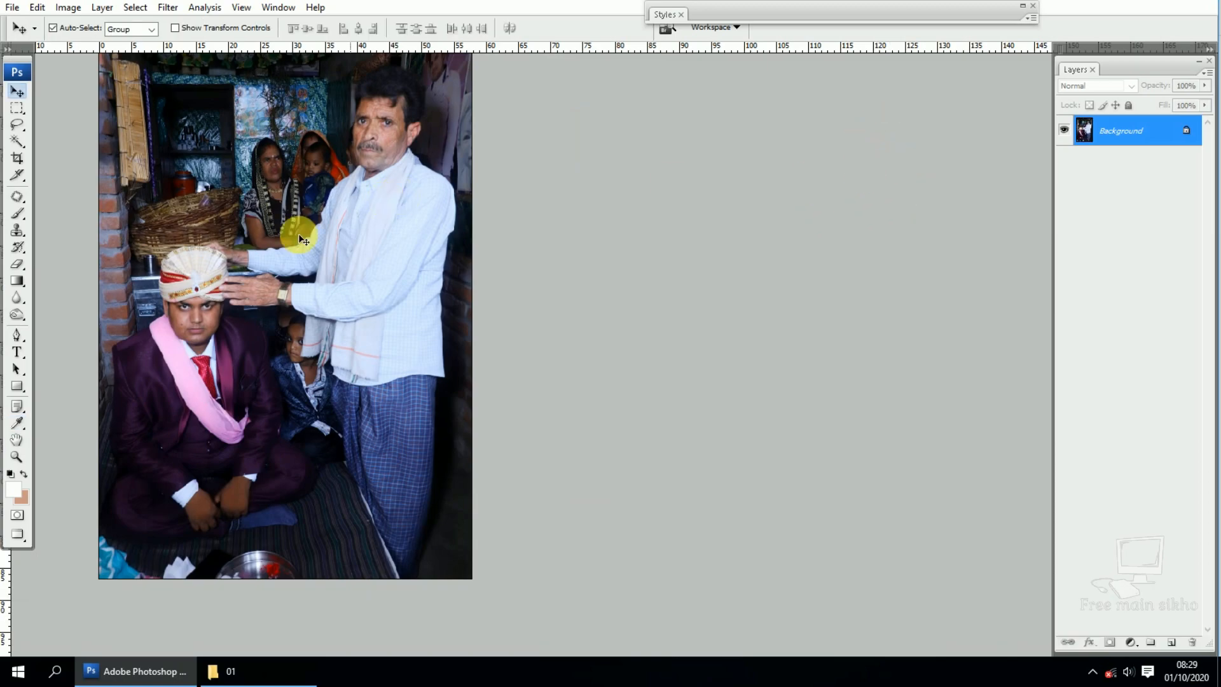
# Step: Compare the groom's area up close with and without the Curves adjustment, keep the adjustment applied, and return to the fit-on-screen view
pyautogui.press('z')
pyautogui.moveTo(162, 175); pyautogui.dragTo(348, 386)
pyautogui.press('space')
pyautogui.moveTo(408, 409); pyautogui.dragTo(418, 353)
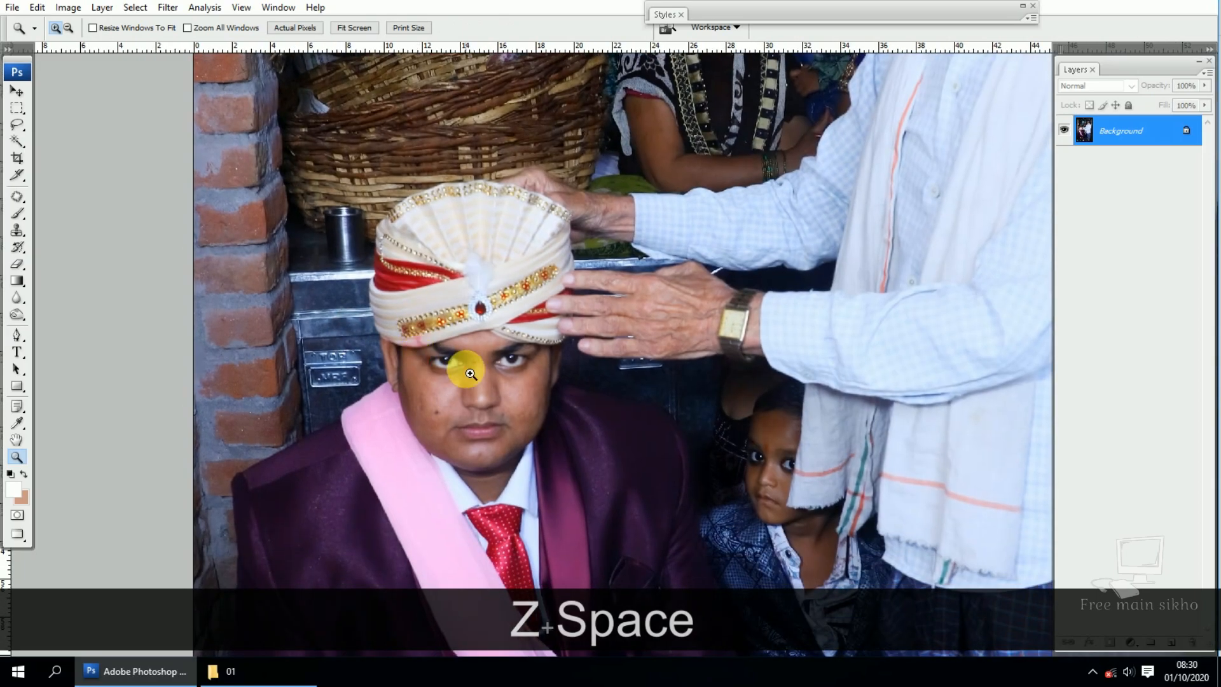
pyautogui.hotkey('ctrl', 'z')
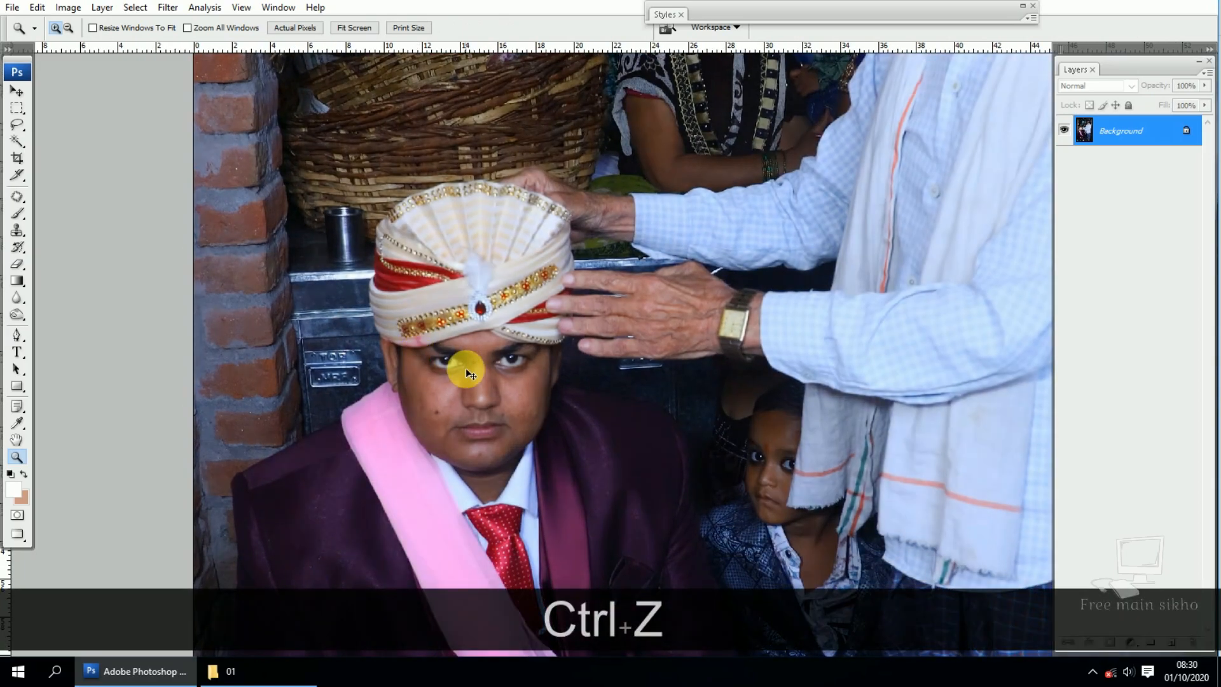
pyautogui.hotkey('ctrl', 'z')
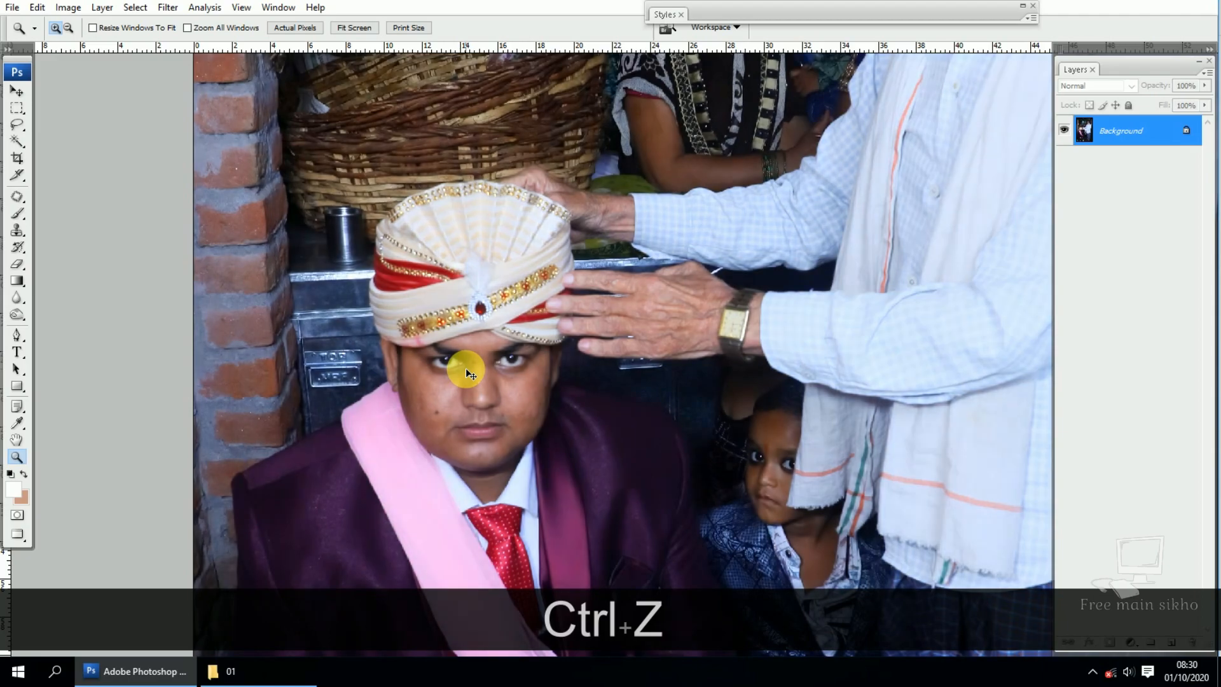
pyautogui.hotkey('ctrl', 'z')
pyautogui.hotkey('ctrl', 'z')
pyautogui.hotkey('ctrl', 'z')
pyautogui.hotkey('ctrl', 'z')
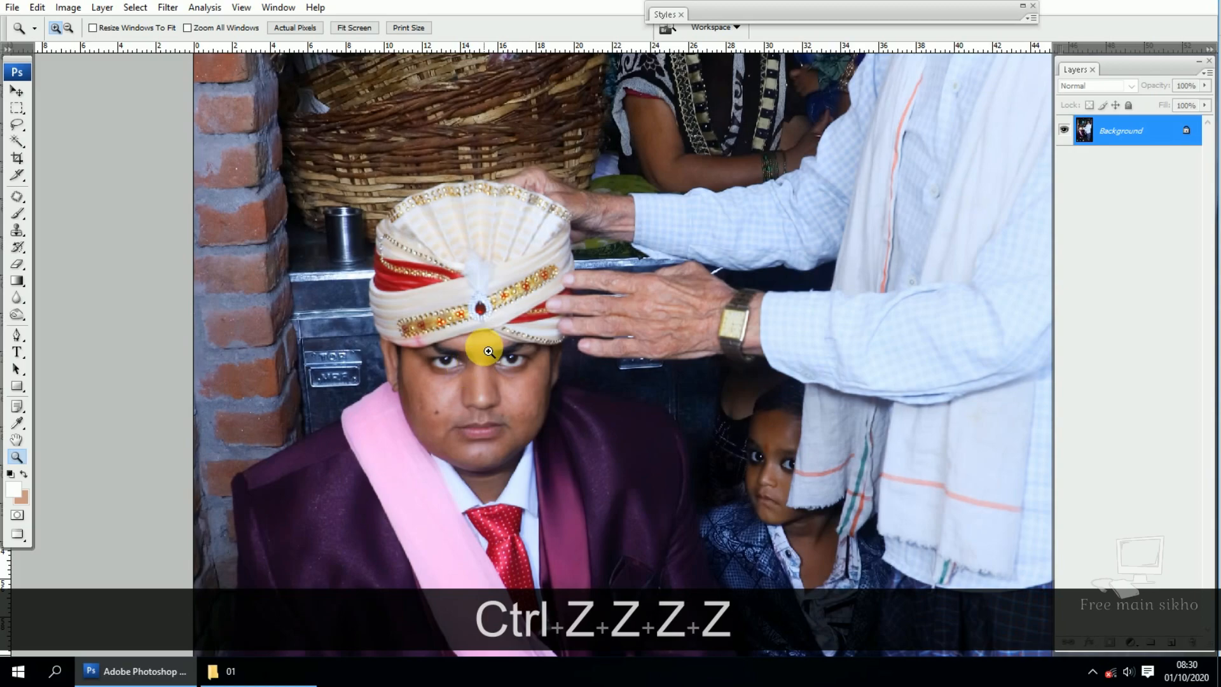
pyautogui.press('ctrl+KP_0')
pyautogui.press('v')
# Step: Change to the standard screen mode with floating document windows and place the IMG_9964 window over the right page of the album layout
pyautogui.press('space')
pyautogui.moveTo(565, 360)
pyautogui.mouseDown()
pyautogui.moveTo(499, 346)
pyautogui.moveTo(545, 360)
pyautogui.mouseUp()
pyautogui.press('f')
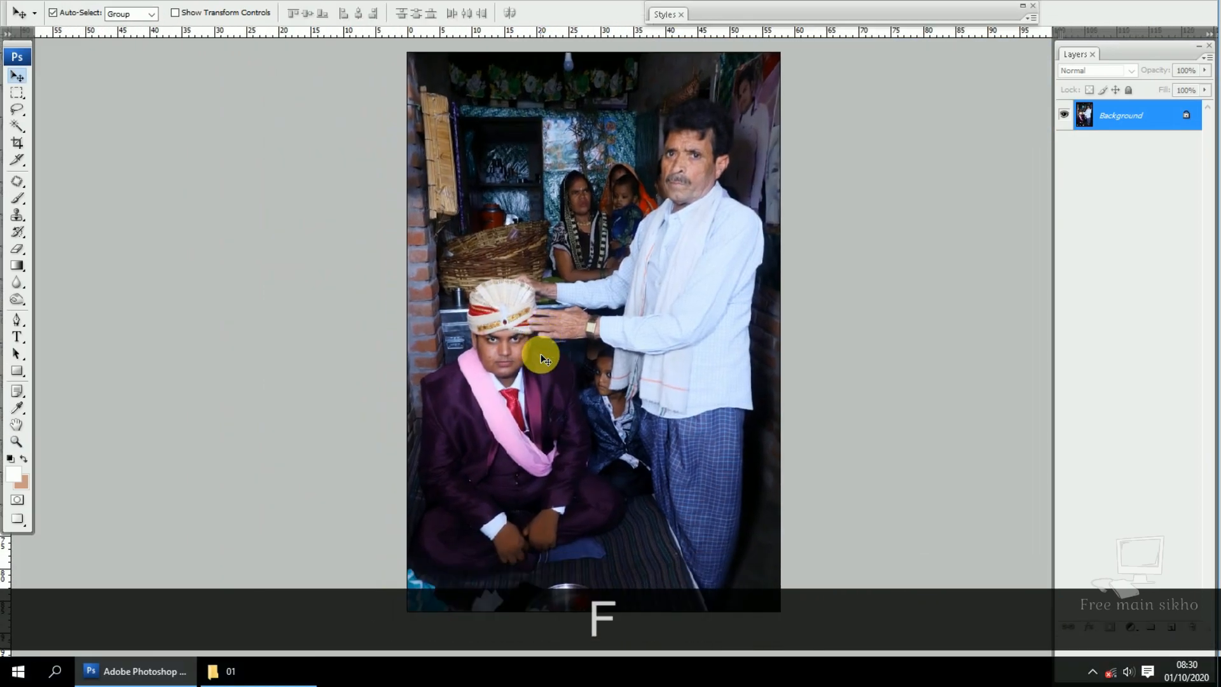
pyautogui.press('f')
pyautogui.moveTo(188, 94); pyautogui.dragTo(810, 98)
pyautogui.press('ctrl')
pyautogui.press('ctrl+KP_0')
pyautogui.press('f')
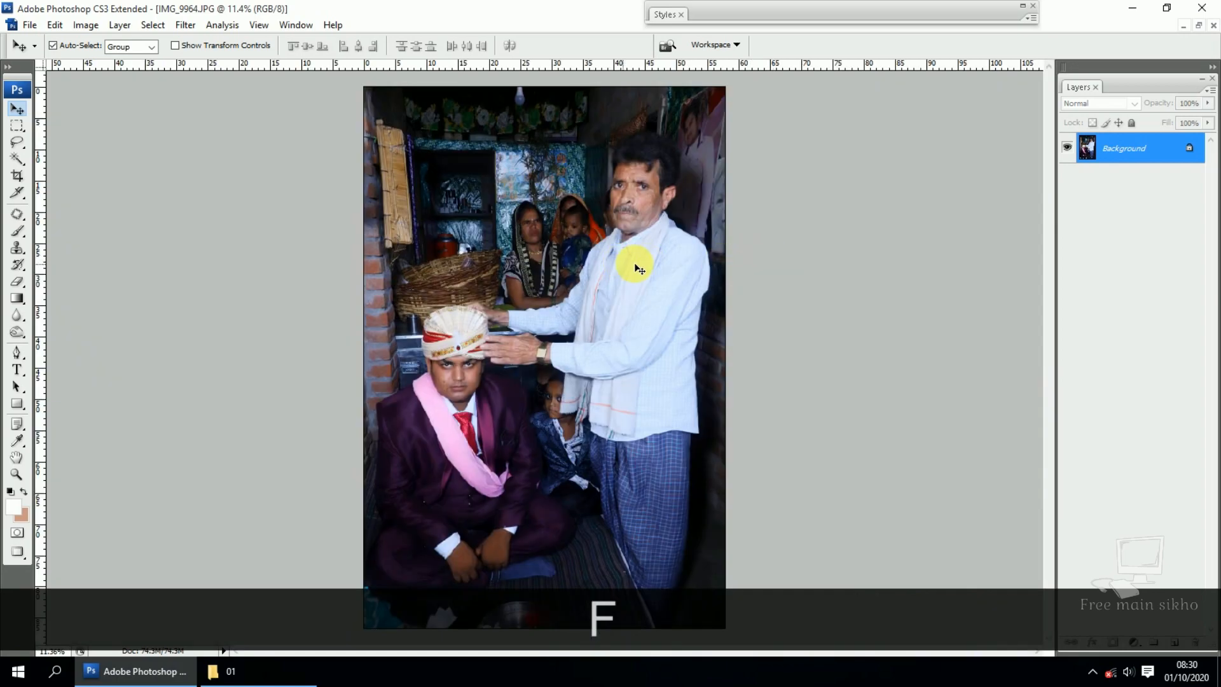
pyautogui.press('f')
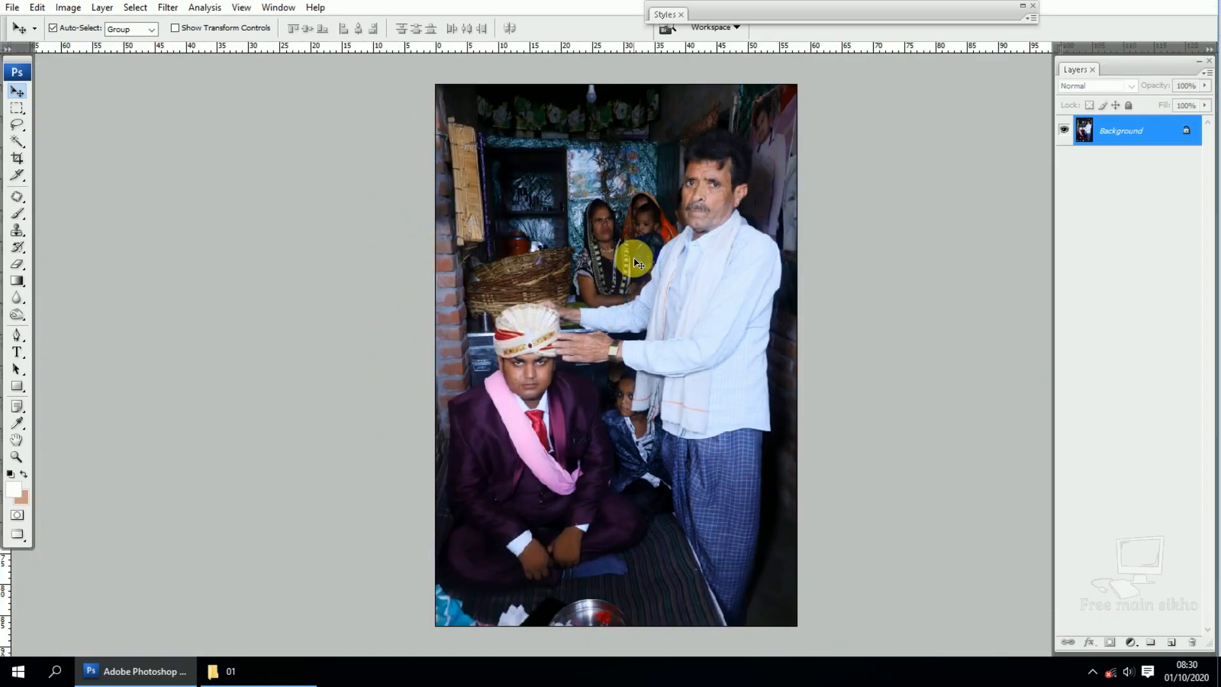
pyautogui.press('f')
pyautogui.press('f')
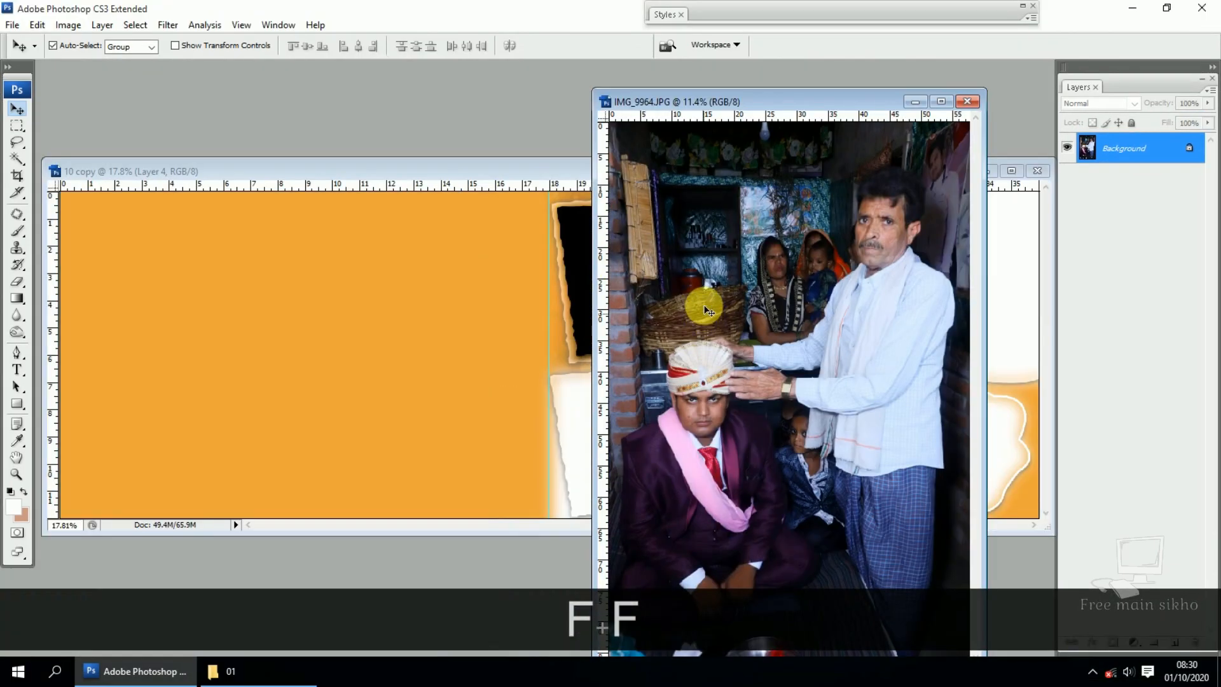
pyautogui.moveTo(757, 104); pyautogui.dragTo(817, 76)
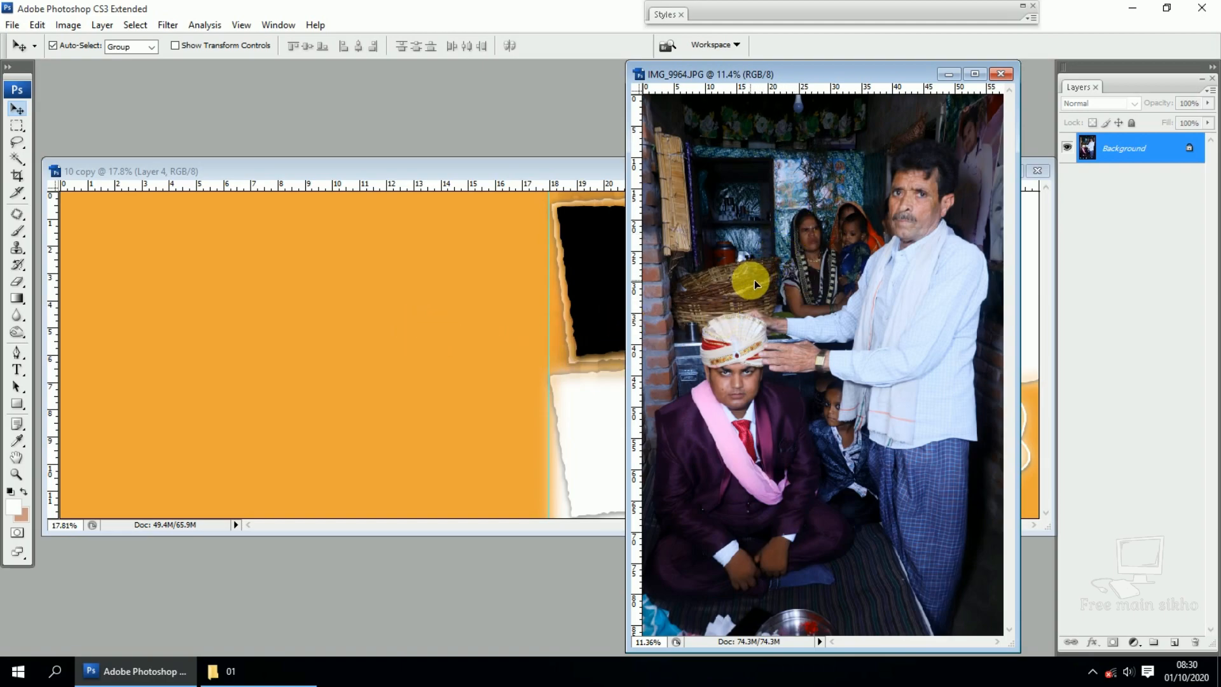
# Step: Try placing a copy of the photo on the album's left page, and delete that copy
pyautogui.moveTo(778, 247); pyautogui.dragTo(318, 288)
pyautogui.press('Delete')
pyautogui.click(785, 121)
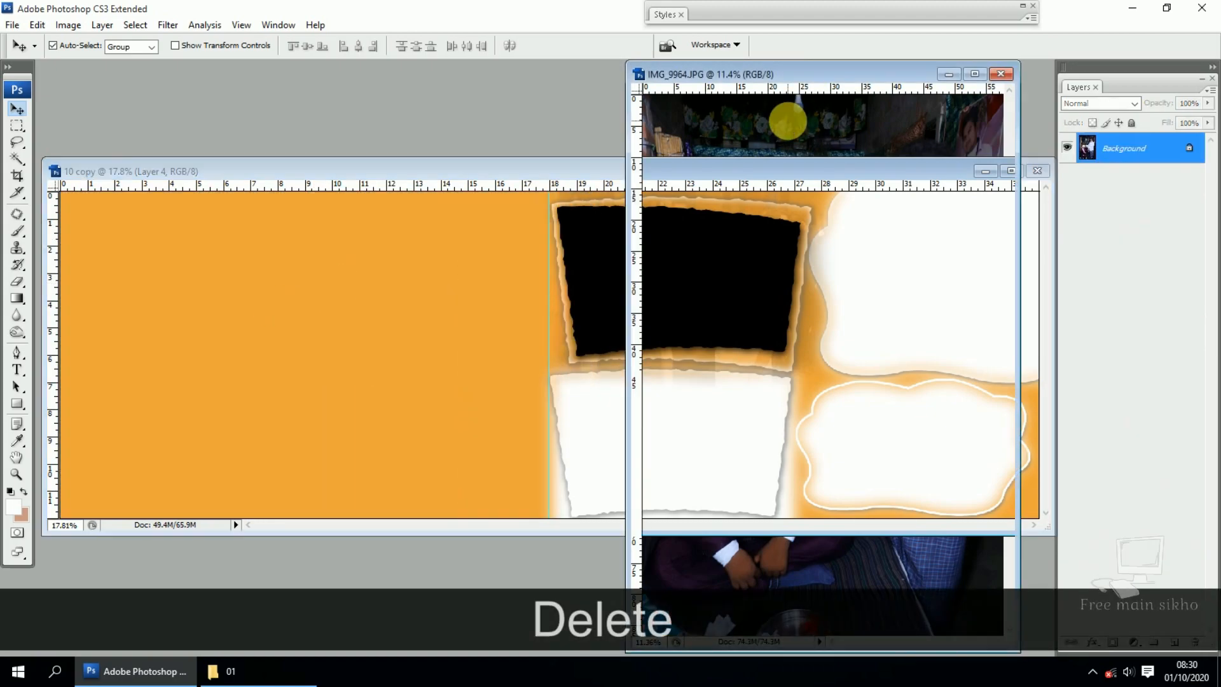
# Step: Try copying the whole IMG_9964 photo and closing its document, then cancel the closing and clear the selection
pyautogui.moveTo(796, 76); pyautogui.dragTo(674, 75)
pyautogui.press('ctrl')
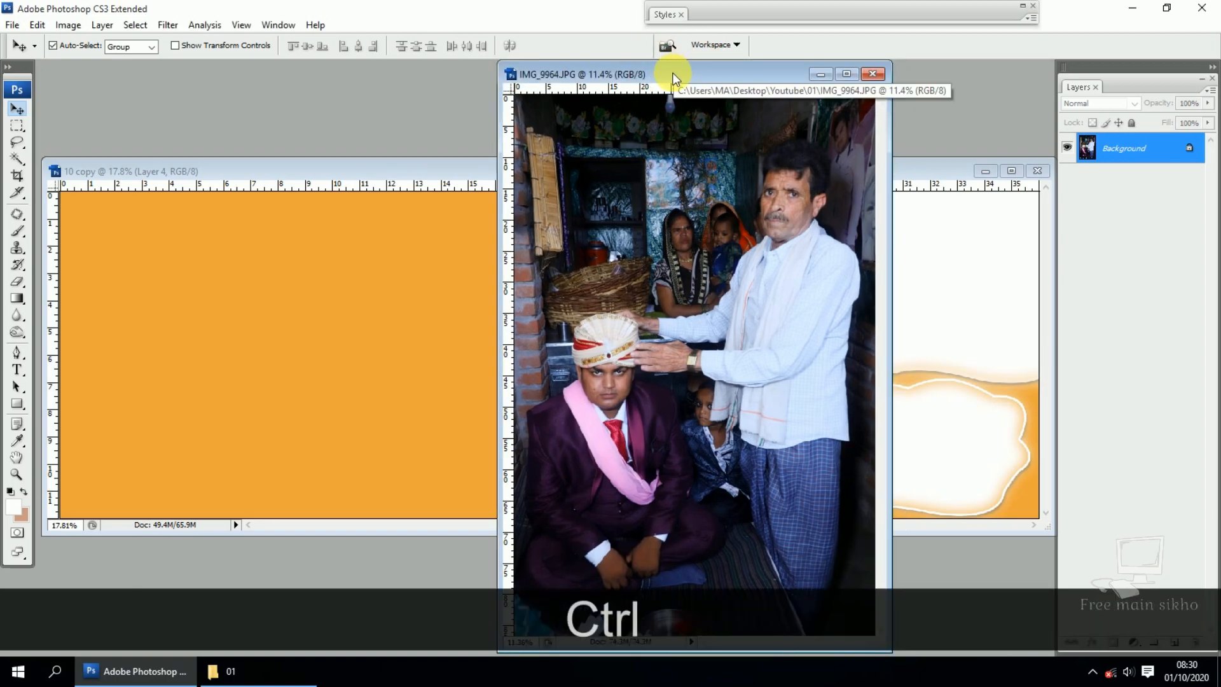
pyautogui.hotkey('ctrl', 'a')
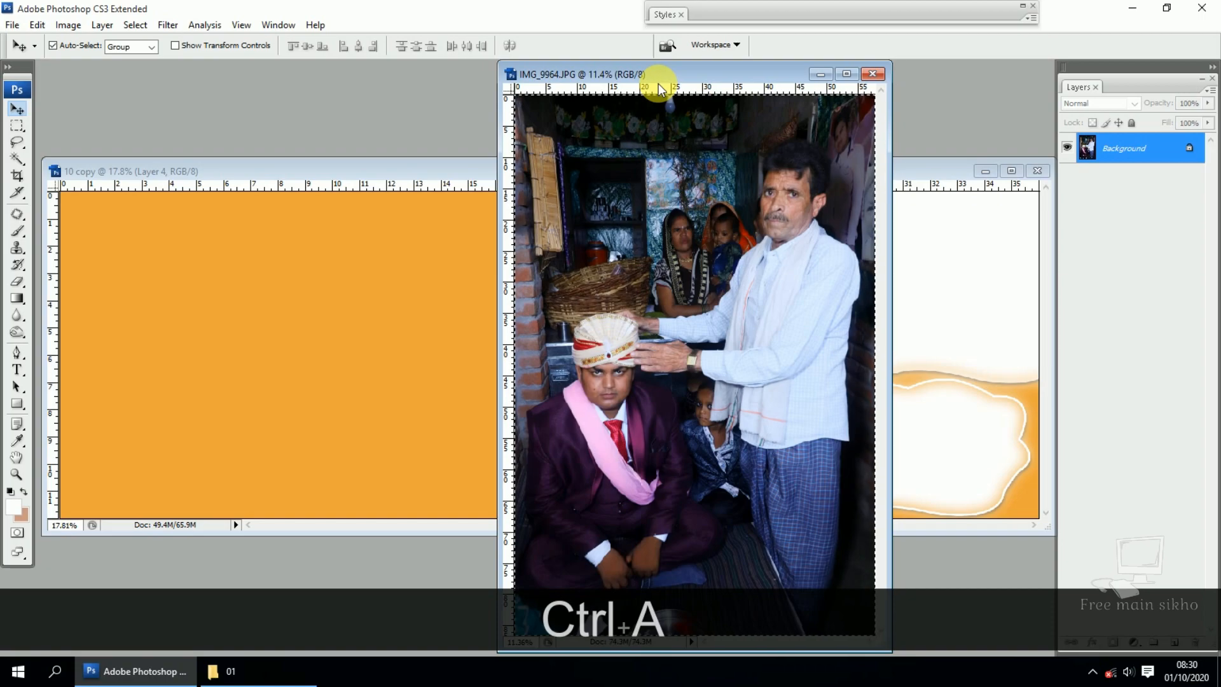
pyautogui.hotkey('ctrl', 'c')
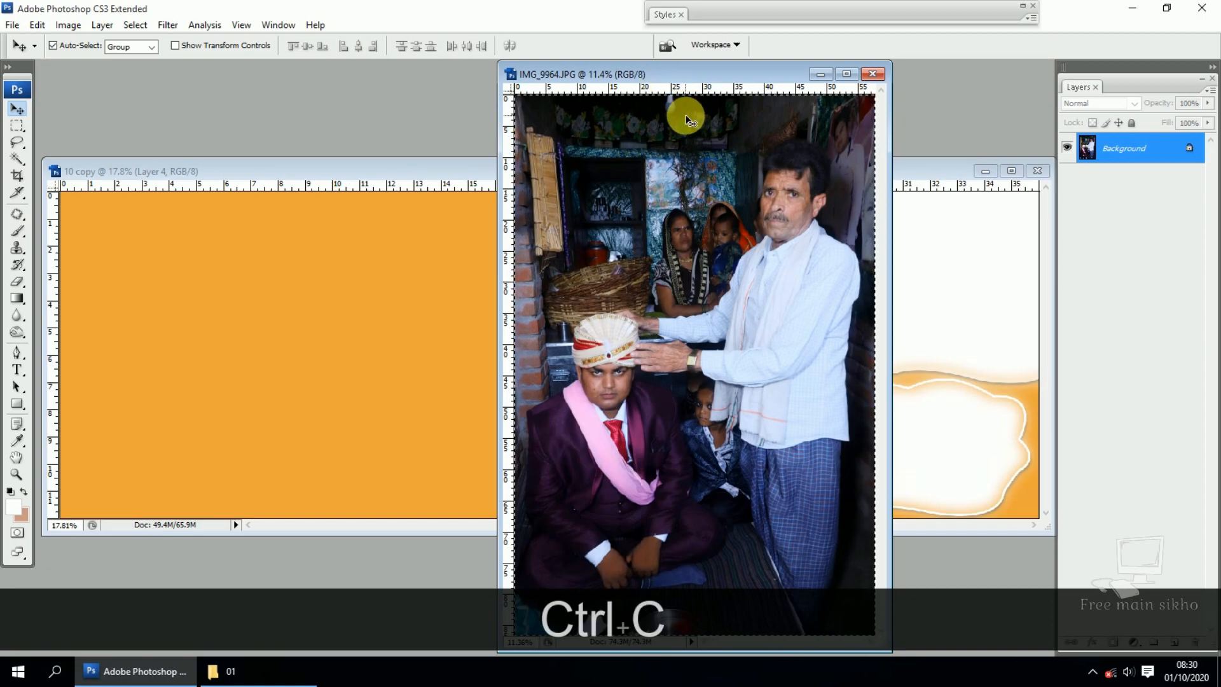
pyautogui.hotkey('ctrl', 'w')
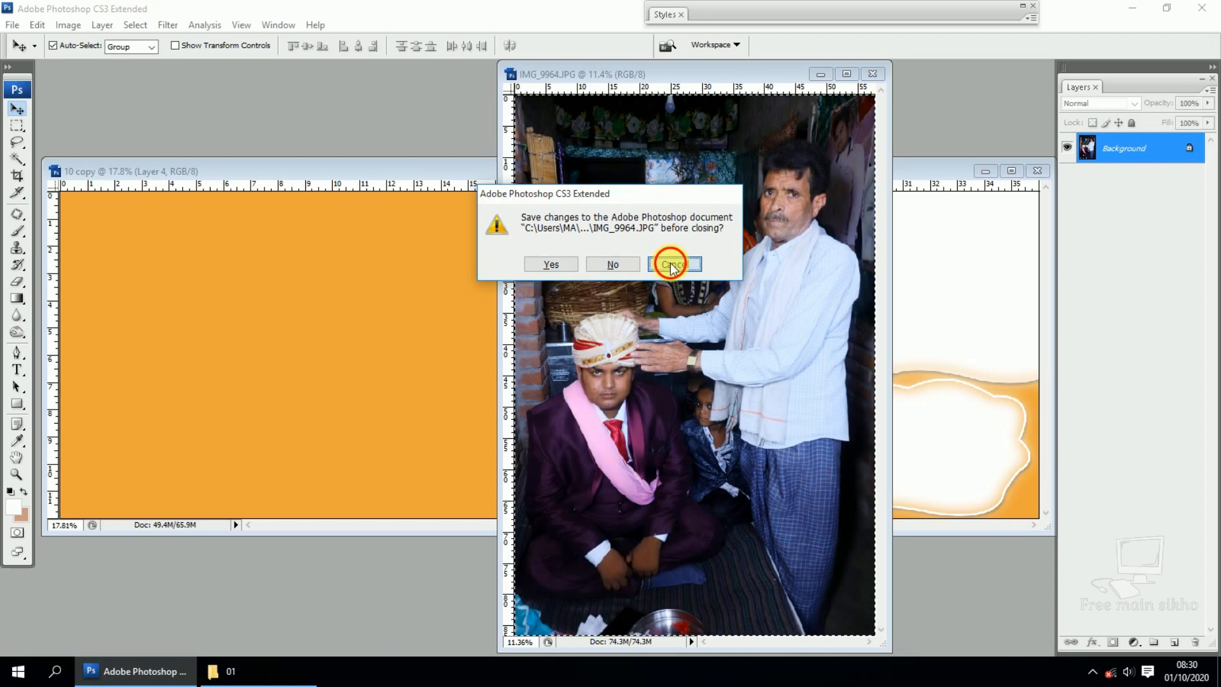
pyautogui.click(690, 264)
pyautogui.hotkey('ctrl', 'd')
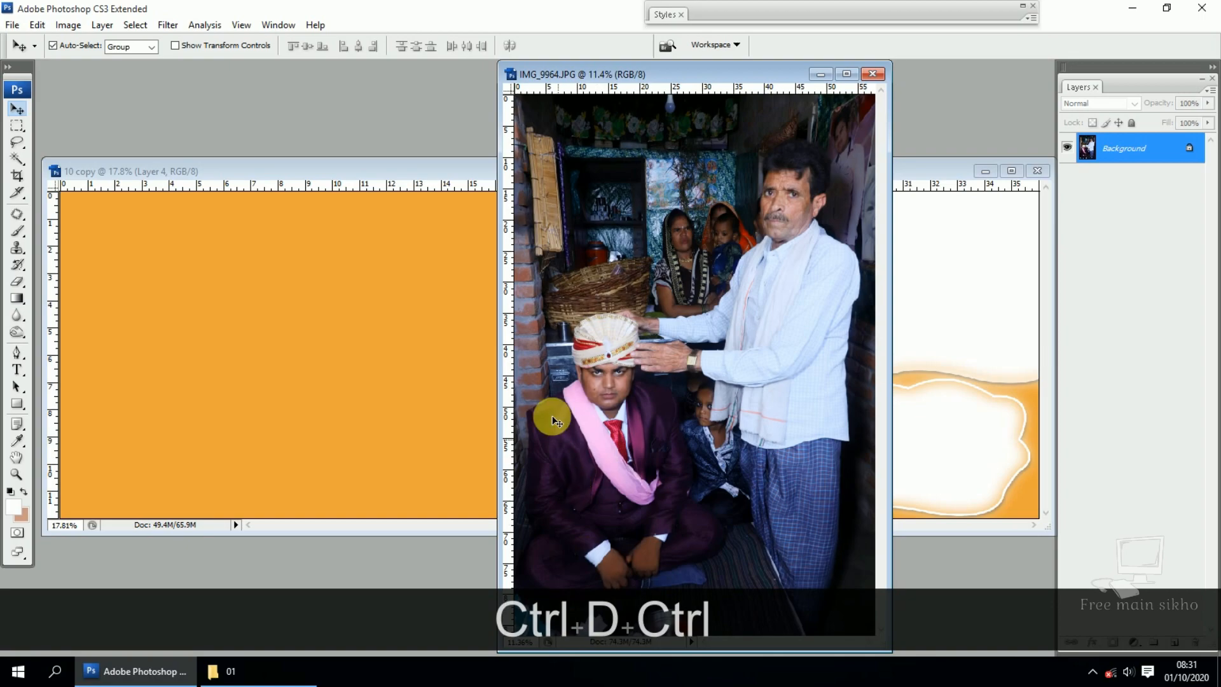
# Step: Select the entire IMG_9964 image and copy it to the clipboard
pyautogui.moveTo(714, 75); pyautogui.dragTo(684, 79)
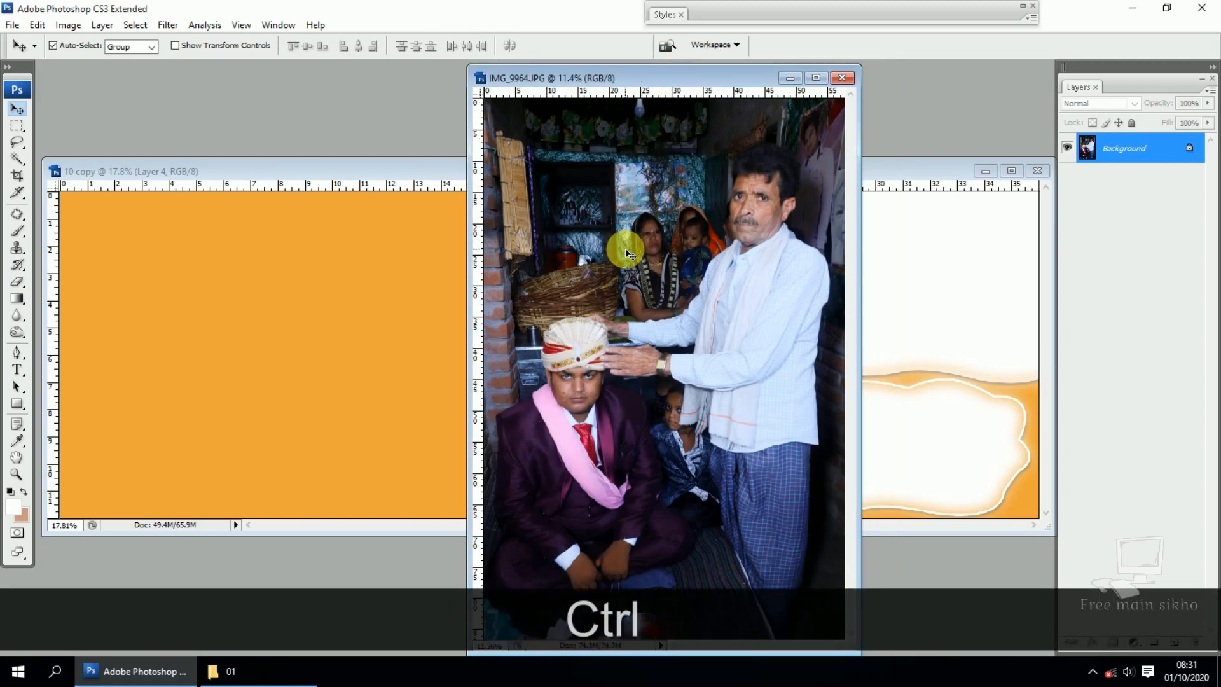
pyautogui.hotkey('ctrl', 'a')
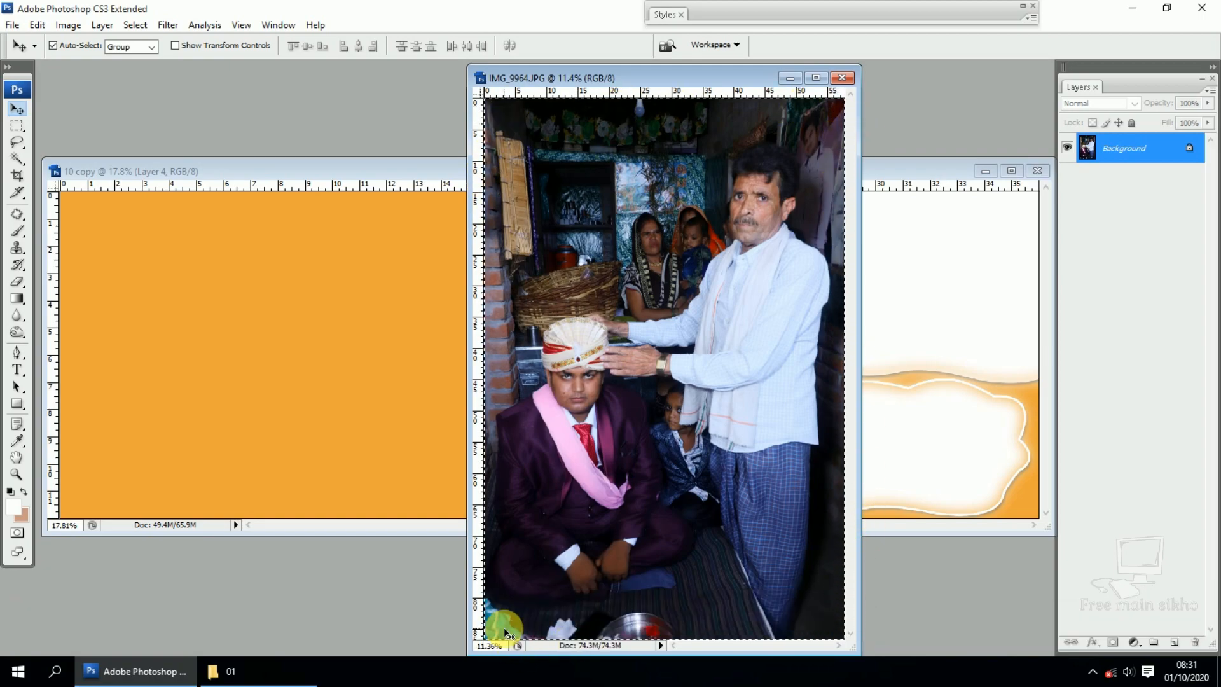
pyautogui.hotkey('ctrl', 'c')
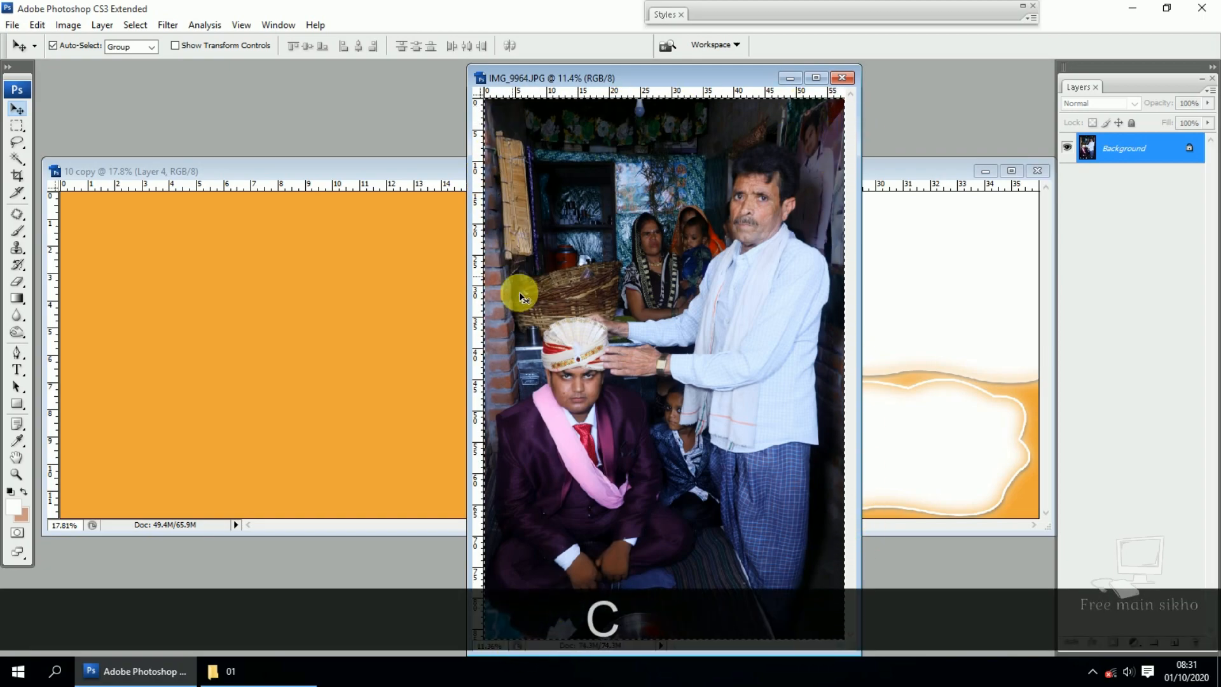
# Step: Close the IMG_9964 document without saving its changes
pyautogui.press('ctrl')
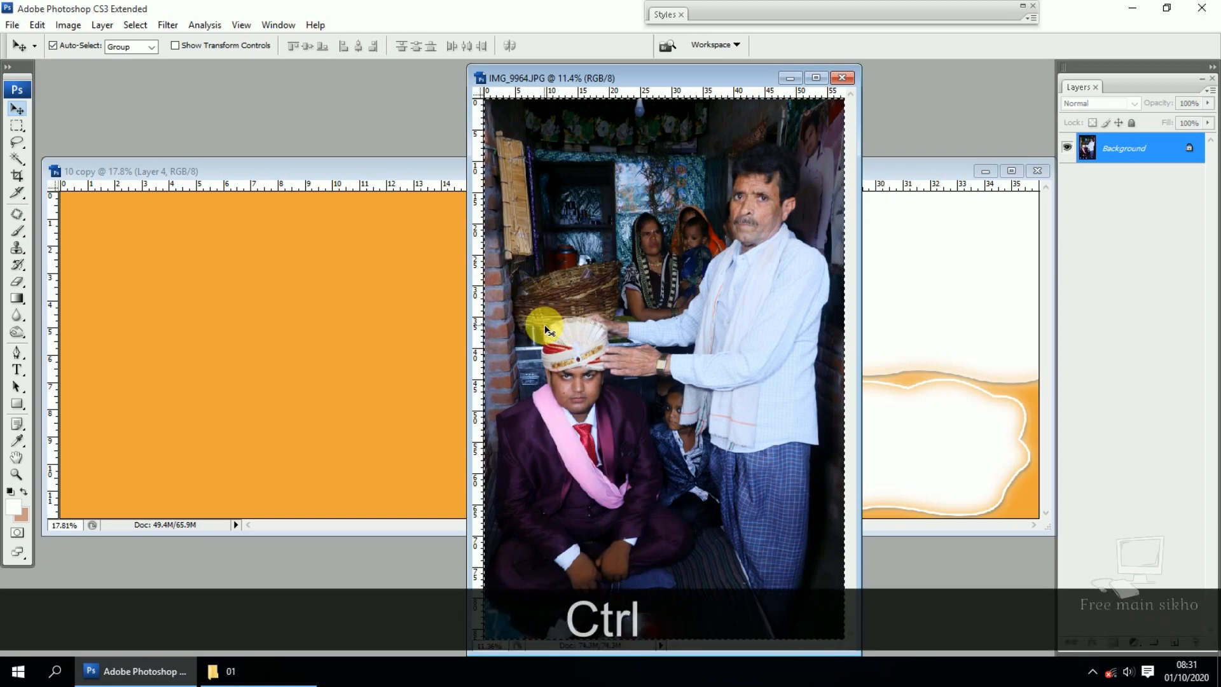
pyautogui.hotkey('ctrl', 'w')
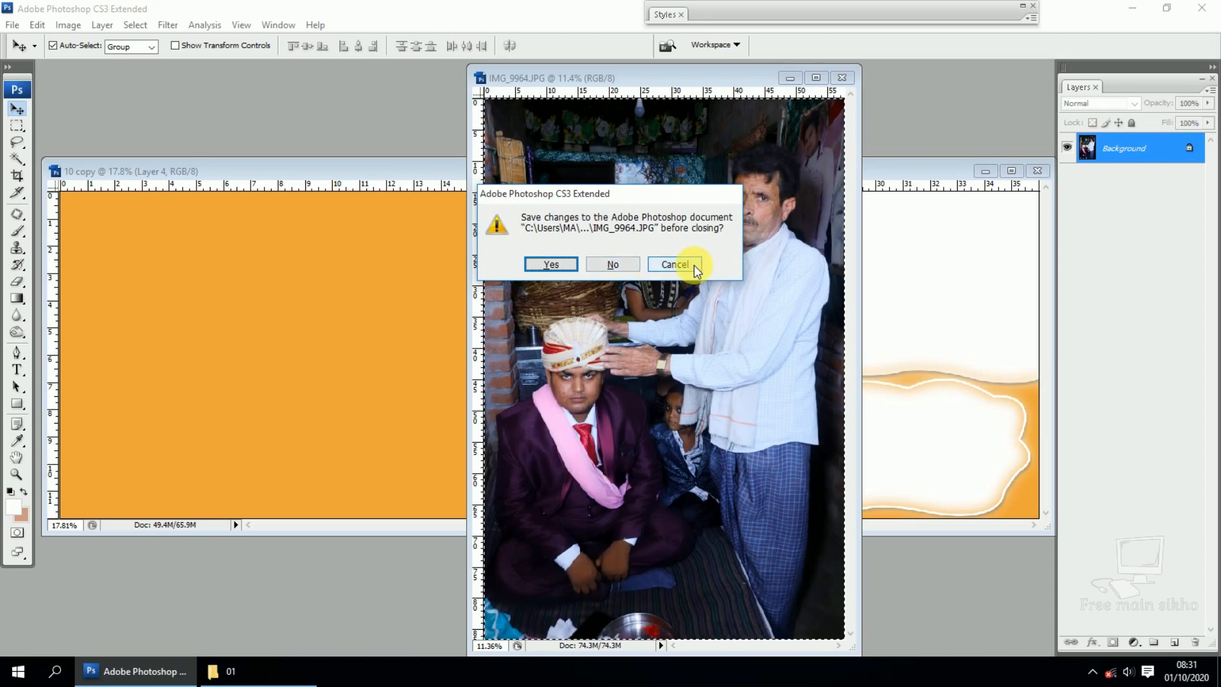
pyautogui.moveTo(610, 198); pyautogui.dragTo(636, 194)
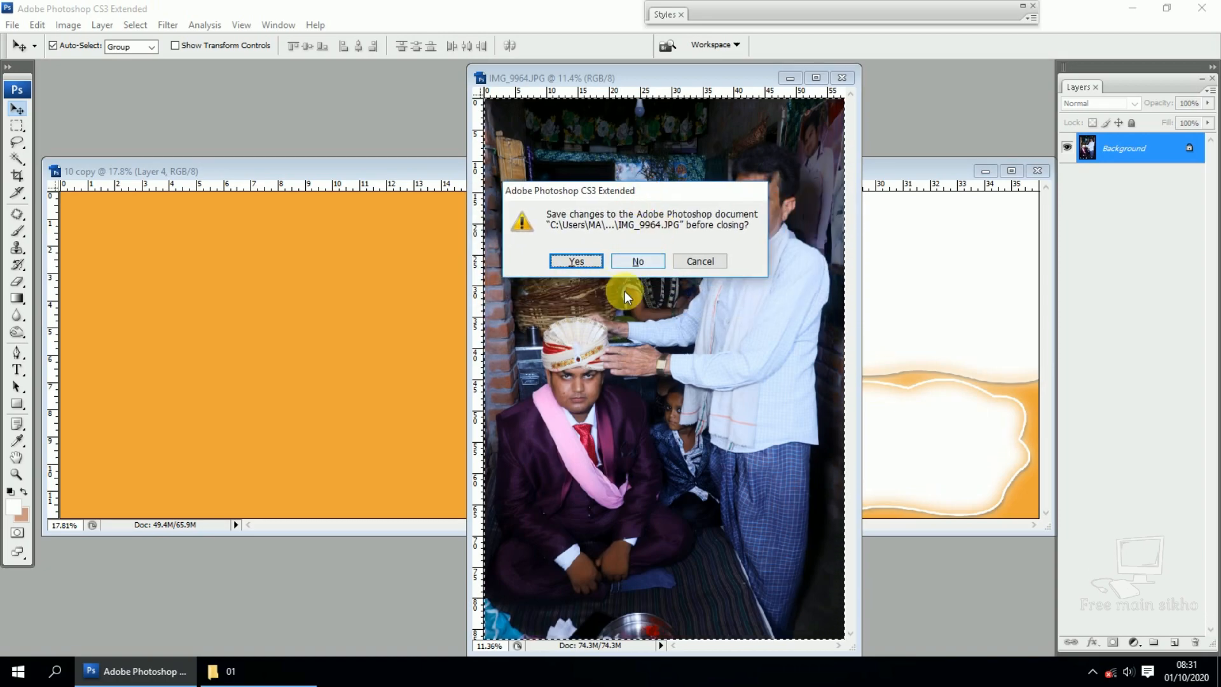
pyautogui.click(636, 262)
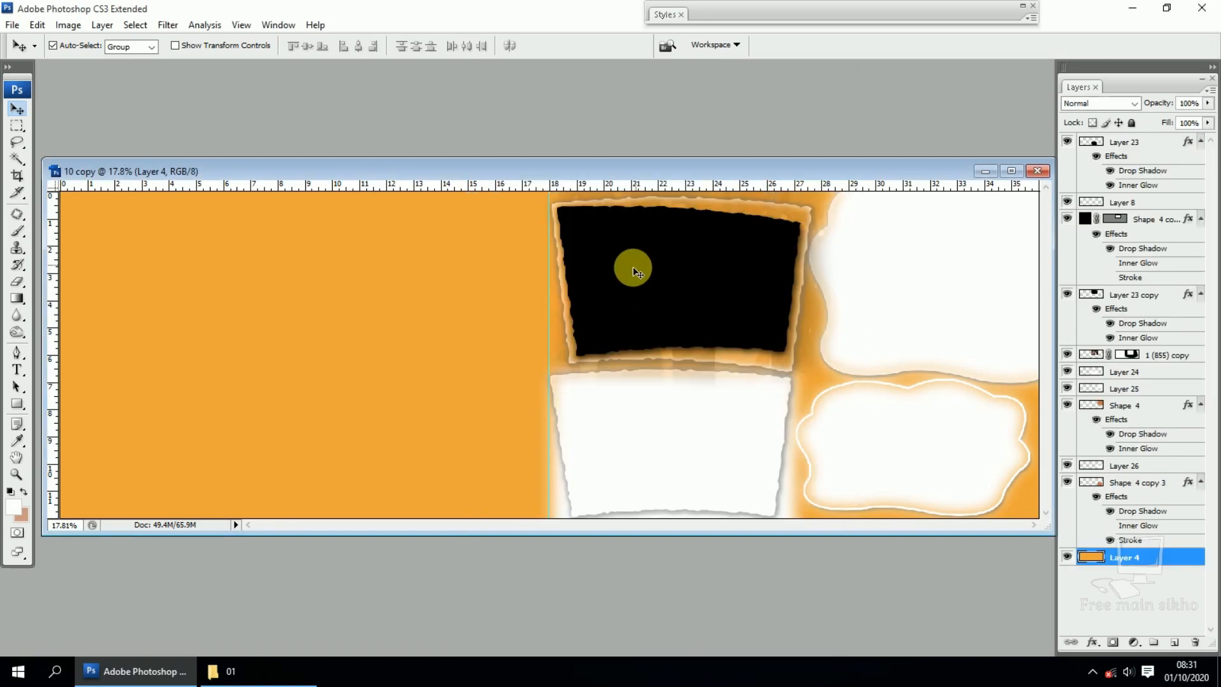
# Step: Show the album layout in full screen mode with the menu bar, keeping the empty left page in view
pyautogui.hotkey('ctrl', '0')
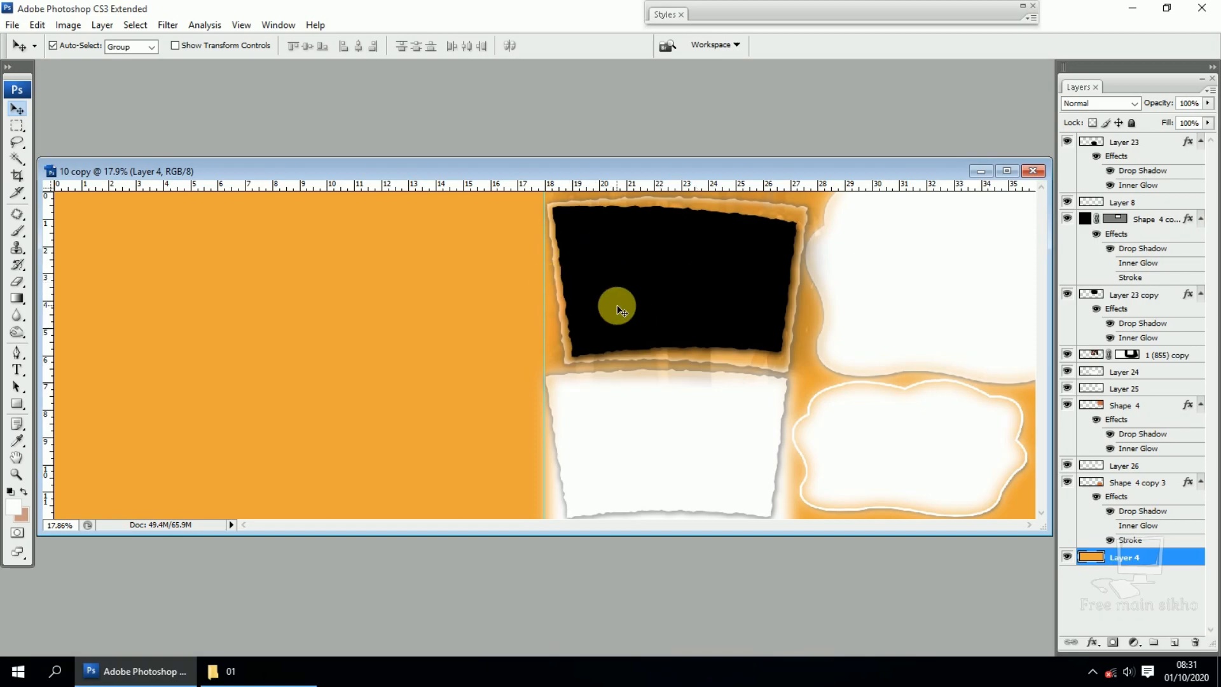
pyautogui.press('f')
pyautogui.press('f')
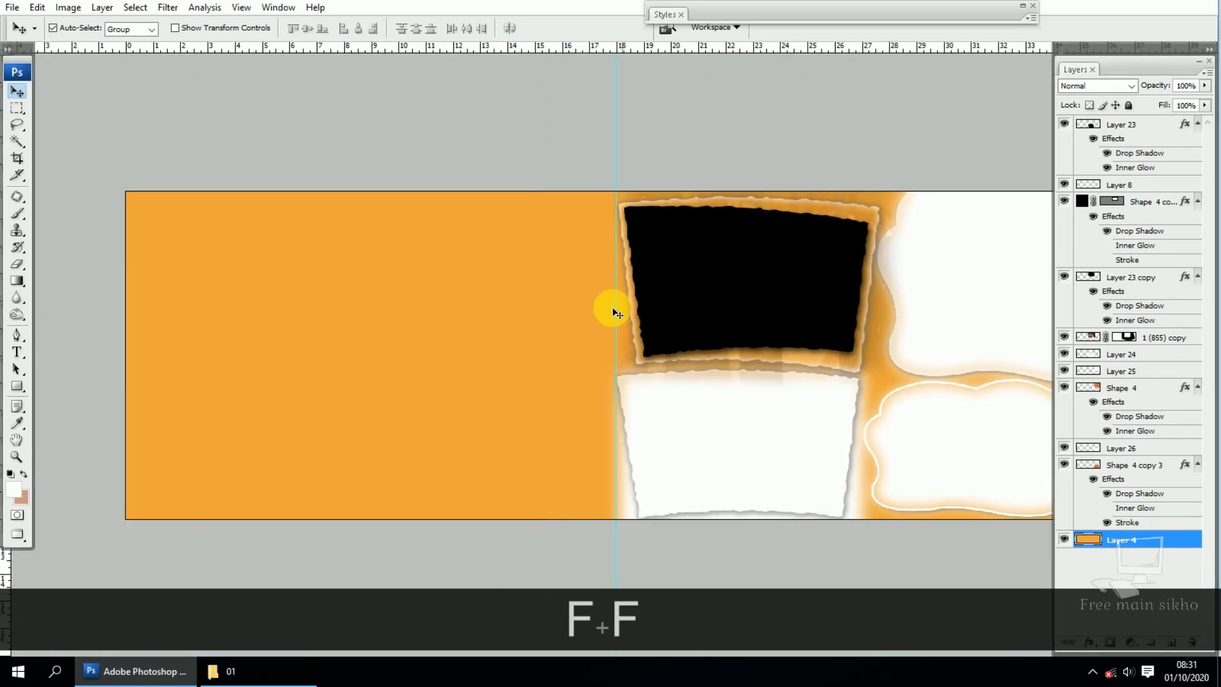
pyautogui.press('space')
pyautogui.moveTo(556, 289); pyautogui.dragTo(517, 248)
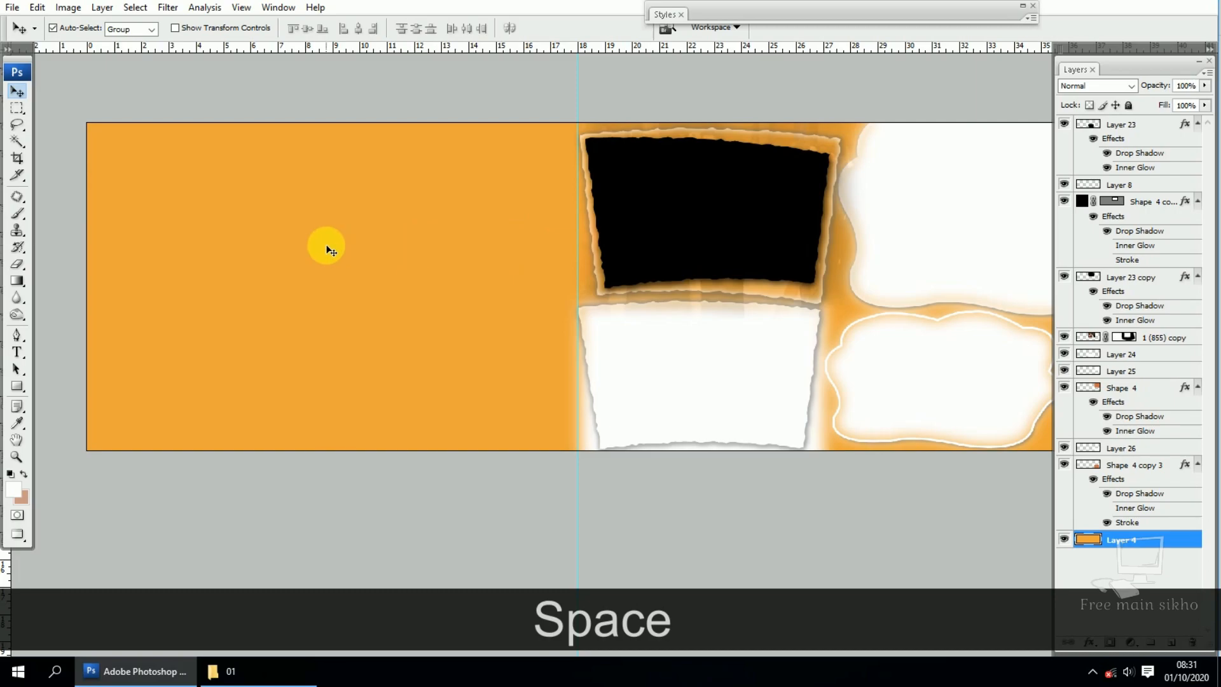
# Step: Select the orange background Layer 4 and paste the copied wedding photo directly above it
pyautogui.rightClick(323, 245)
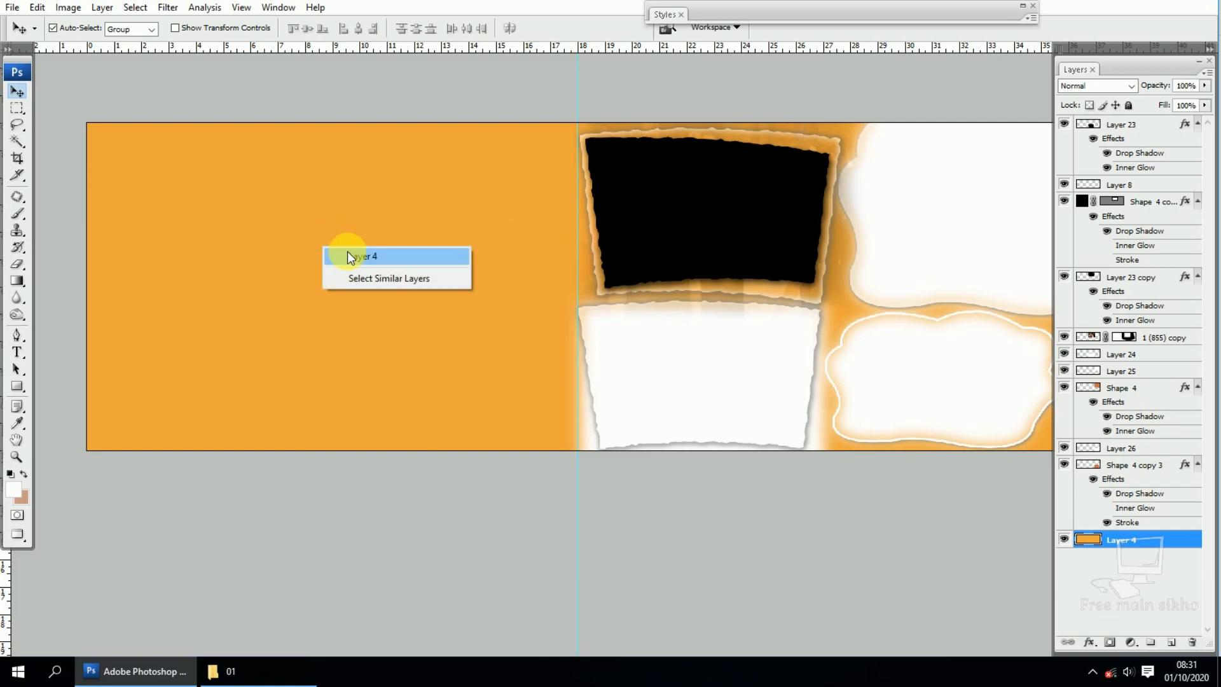
pyautogui.click(350, 256)
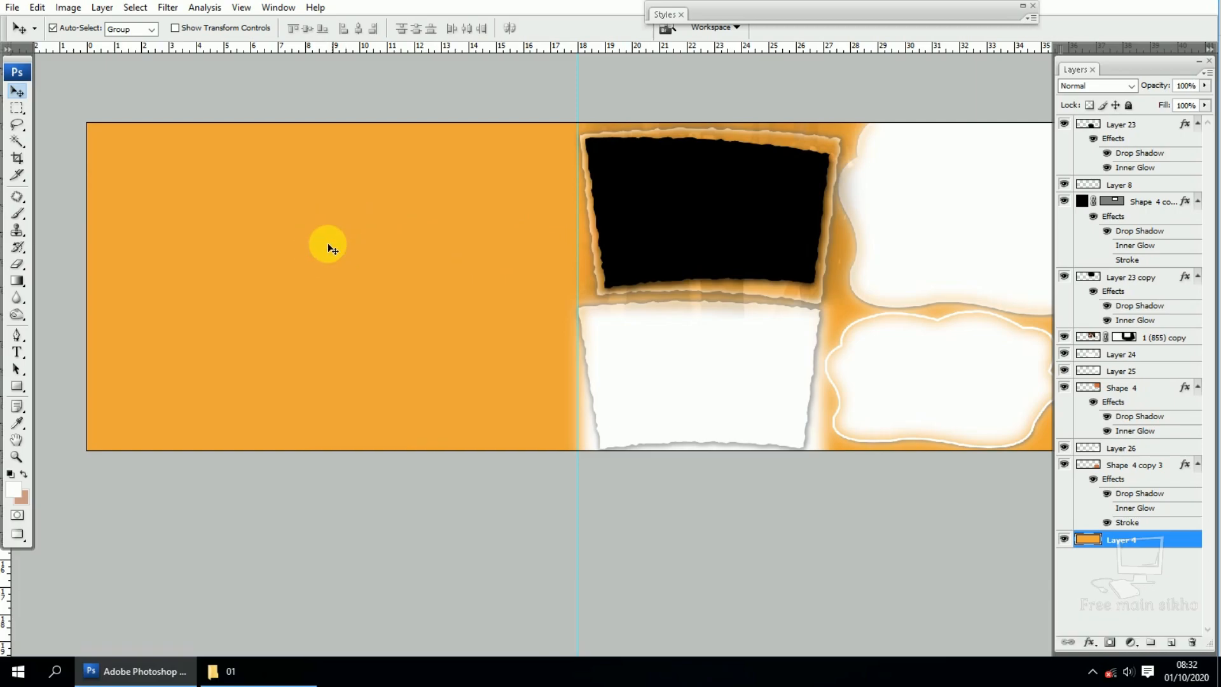
pyautogui.rightClick(323, 245)
pyautogui.click(365, 257)
pyautogui.hotkey('ctrl', 'v')
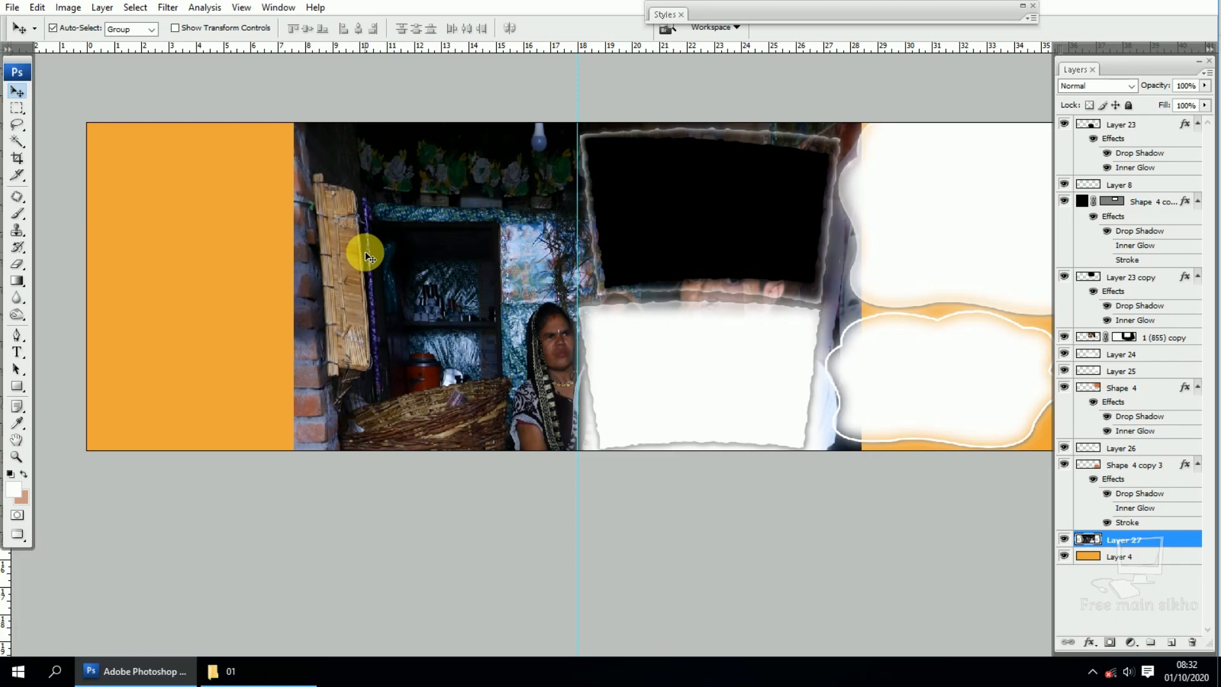
# Step: Move the pasted photo left so that it covers the album's left page
pyautogui.press('space')
pyautogui.moveTo(469, 300); pyautogui.dragTo(399, 307)
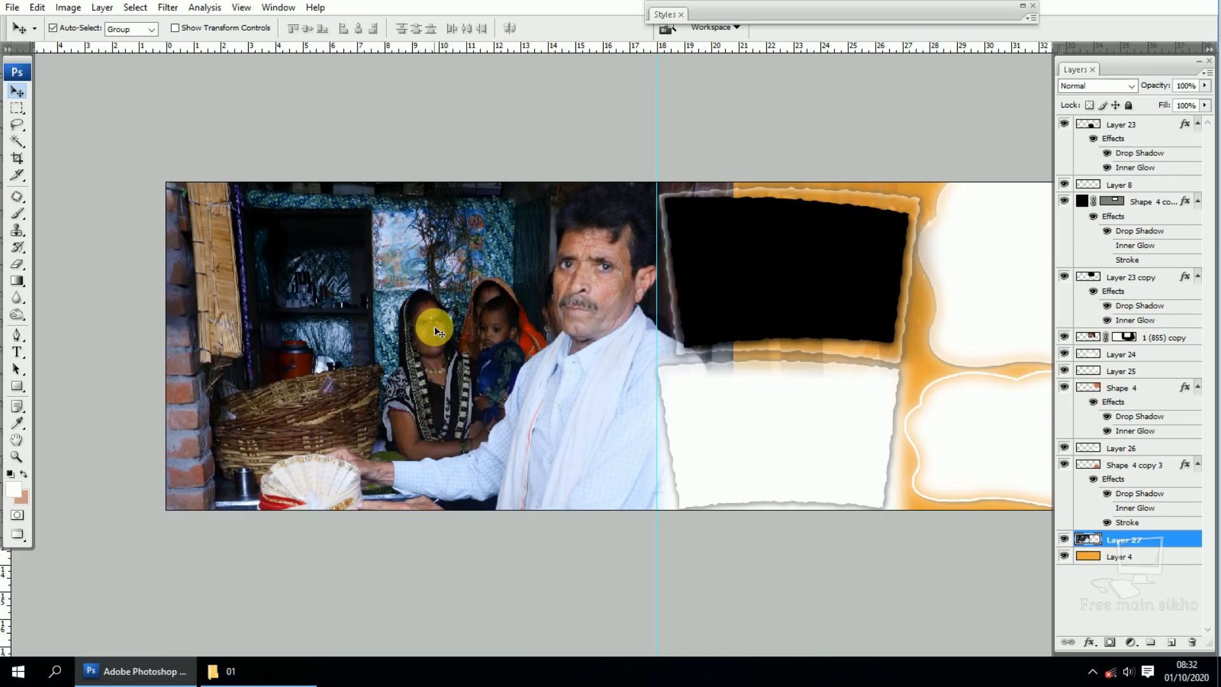
pyautogui.moveTo(518, 444); pyautogui.dragTo(482, 367)
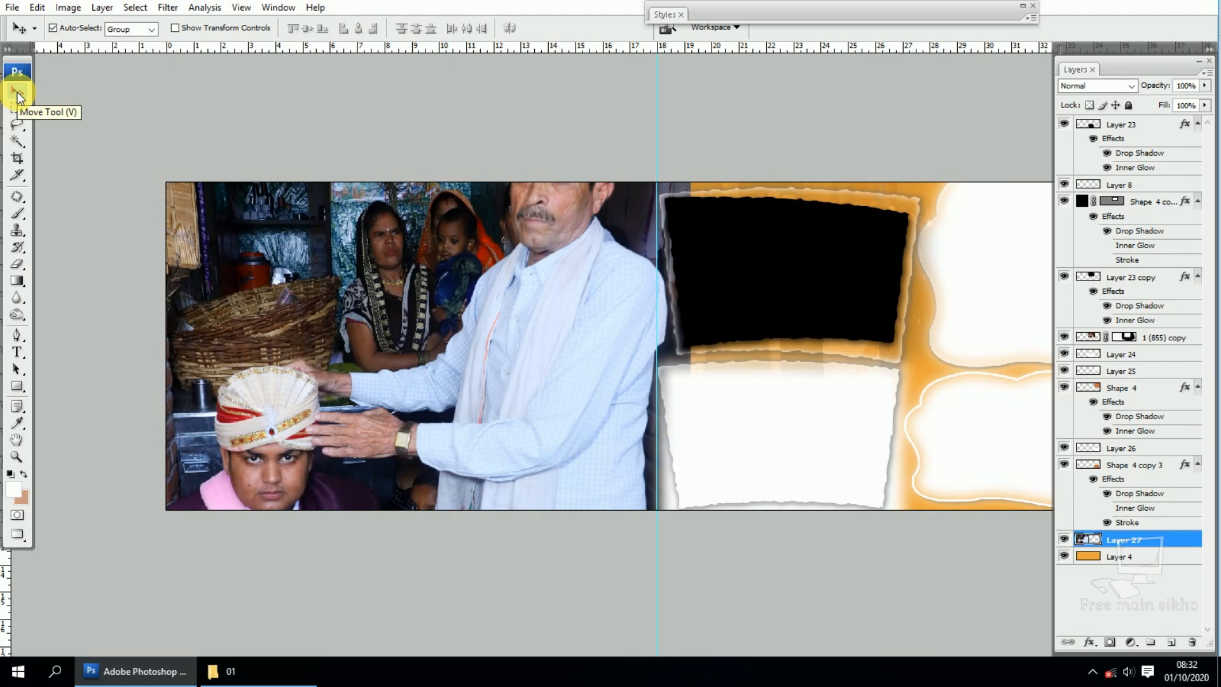
# Step: Pick the pasted photo's layer from the layers beneath several spots on the photo
pyautogui.rightClick(349, 298)
pyautogui.click(373, 310)
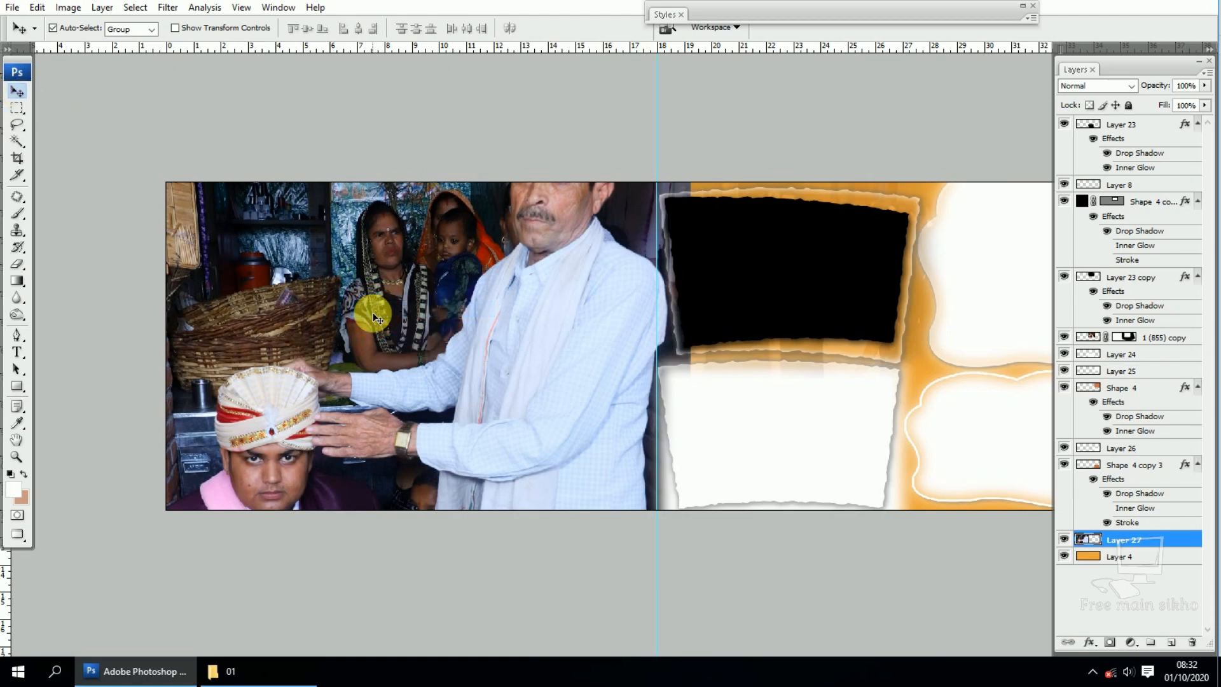
pyautogui.rightClick(352, 299)
pyautogui.click(381, 313)
pyautogui.rightClick(316, 281)
pyautogui.click(334, 290)
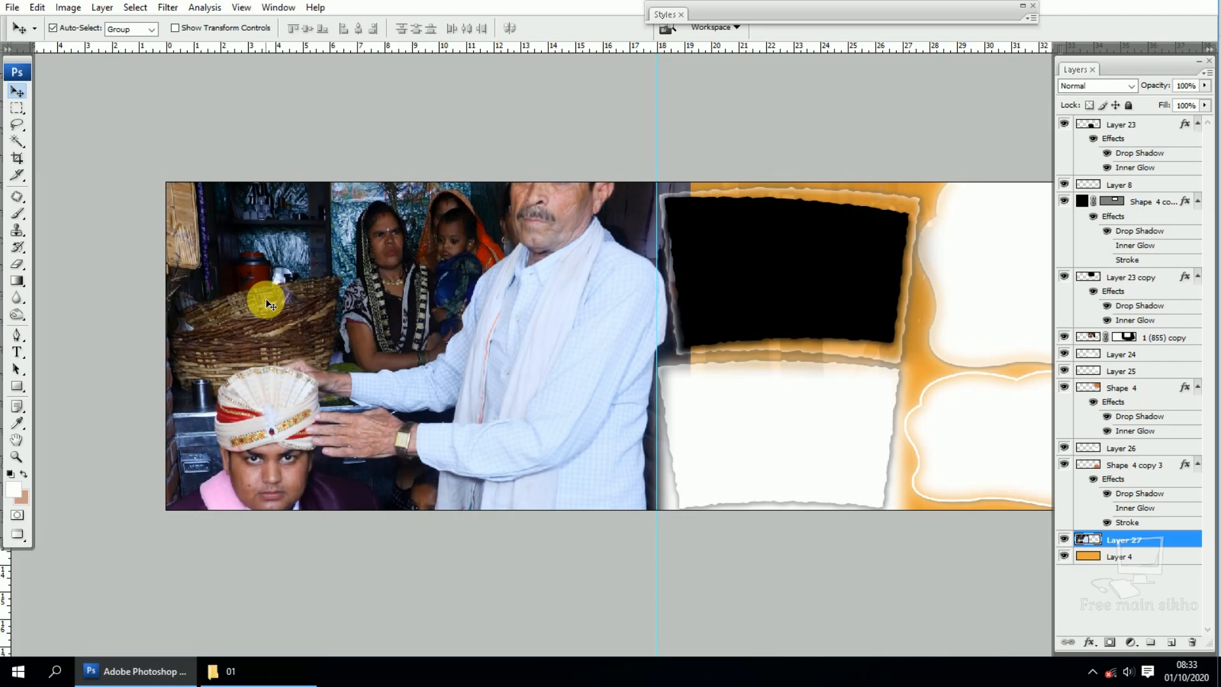
# Step: Try moving the photo and the frame layers on the right page, and undo the frame moves
pyautogui.moveTo(306, 333); pyautogui.dragTo(479, 295)
pyautogui.moveTo(799, 275); pyautogui.dragTo(756, 256)
pyautogui.moveTo(777, 381)
pyautogui.mouseDown()
pyautogui.moveTo(812, 418)
pyautogui.moveTo(783, 381)
pyautogui.moveTo(775, 391)
pyautogui.mouseUp()
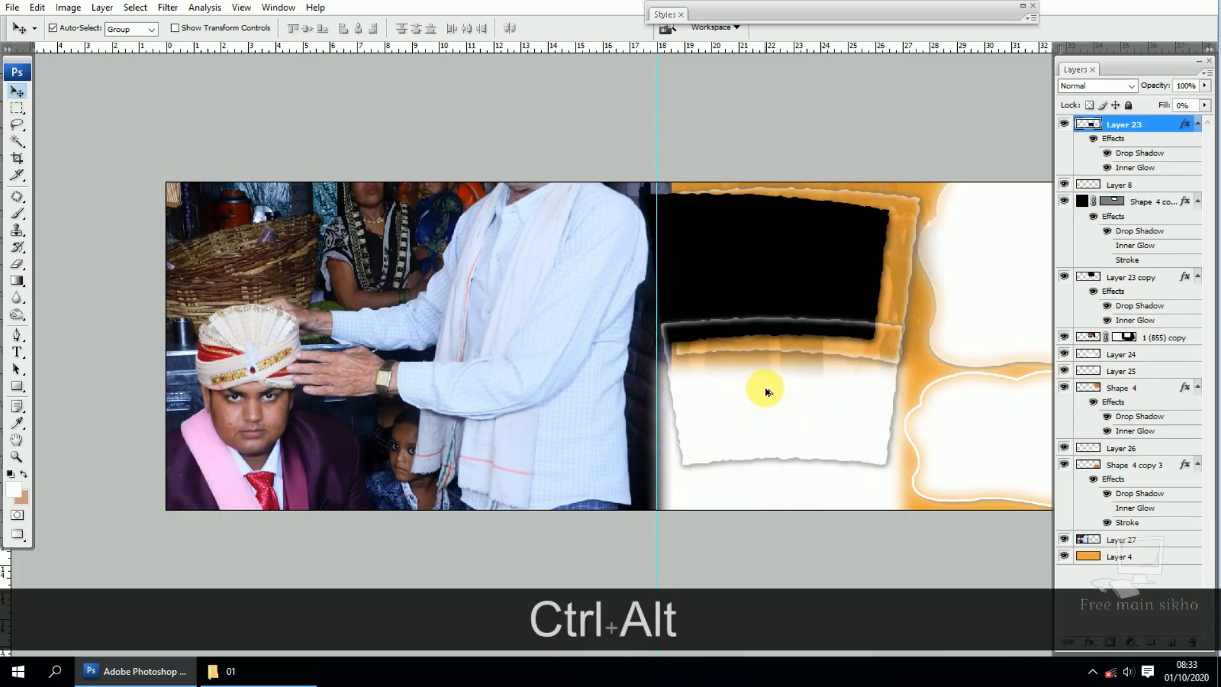
pyautogui.hotkey('ctrl', 'alt', 'z')
pyautogui.hotkey('ctrl', 'alt', 'z')
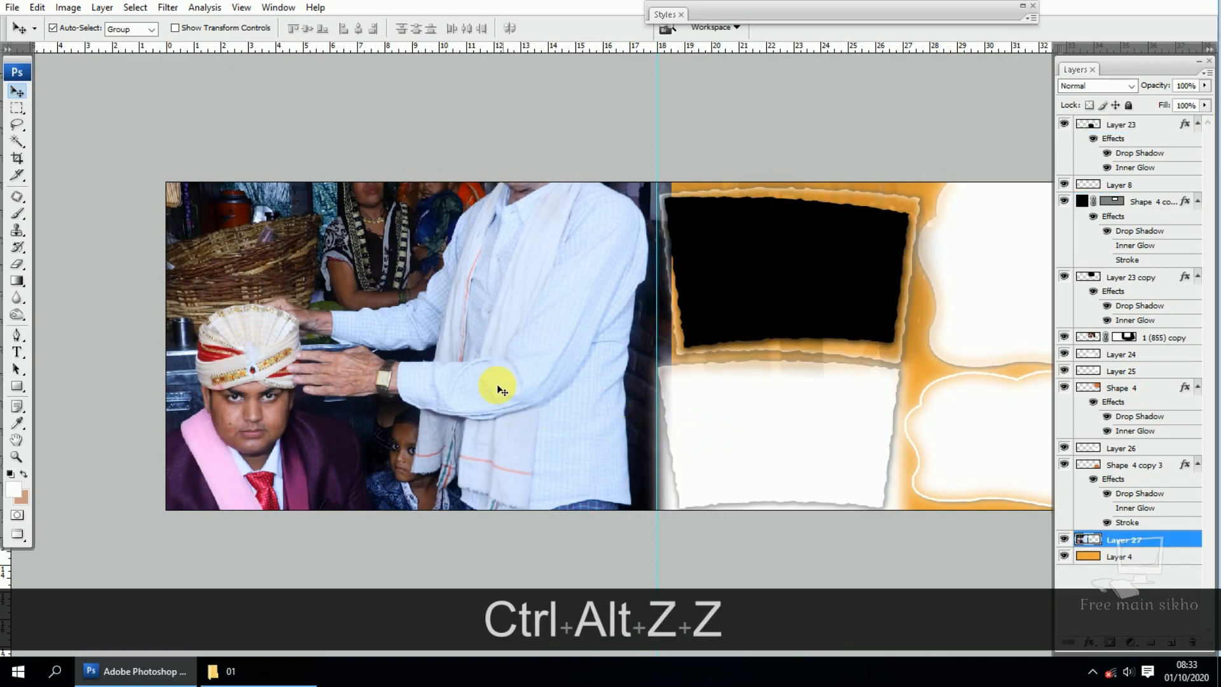
# Step: Try shifting the photo lower on the left page, and undo the recent photo moves
pyautogui.moveTo(423, 333); pyautogui.dragTo(425, 385)
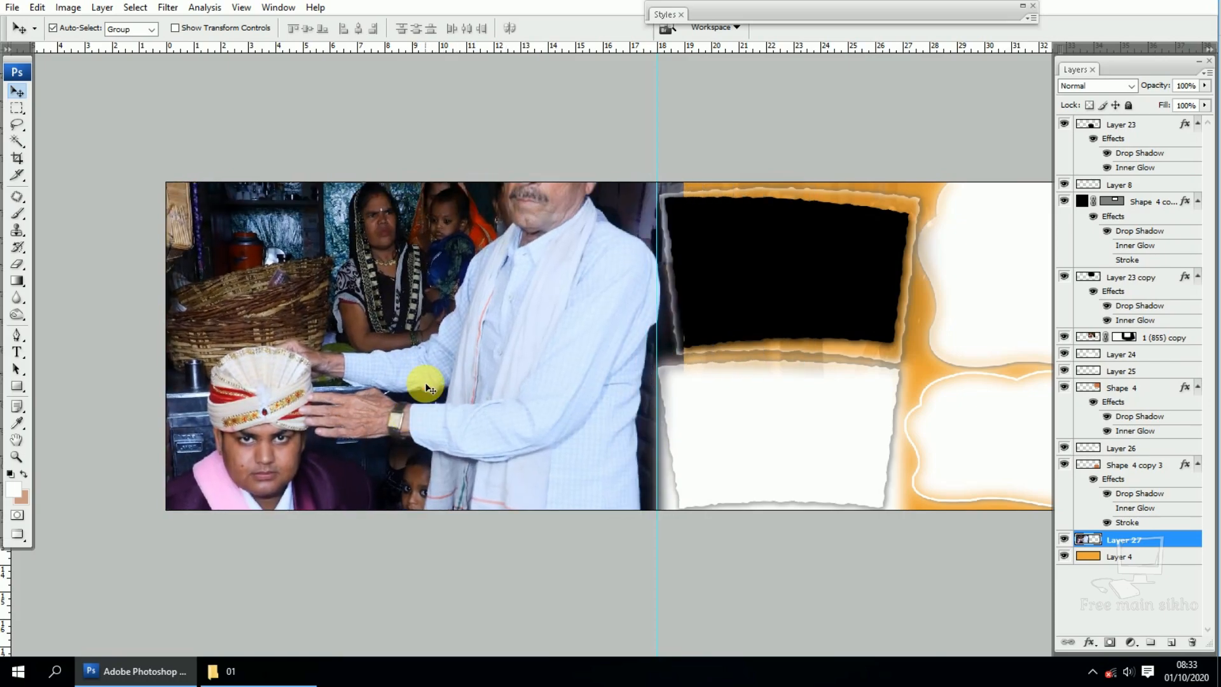
pyautogui.press('ctrl')
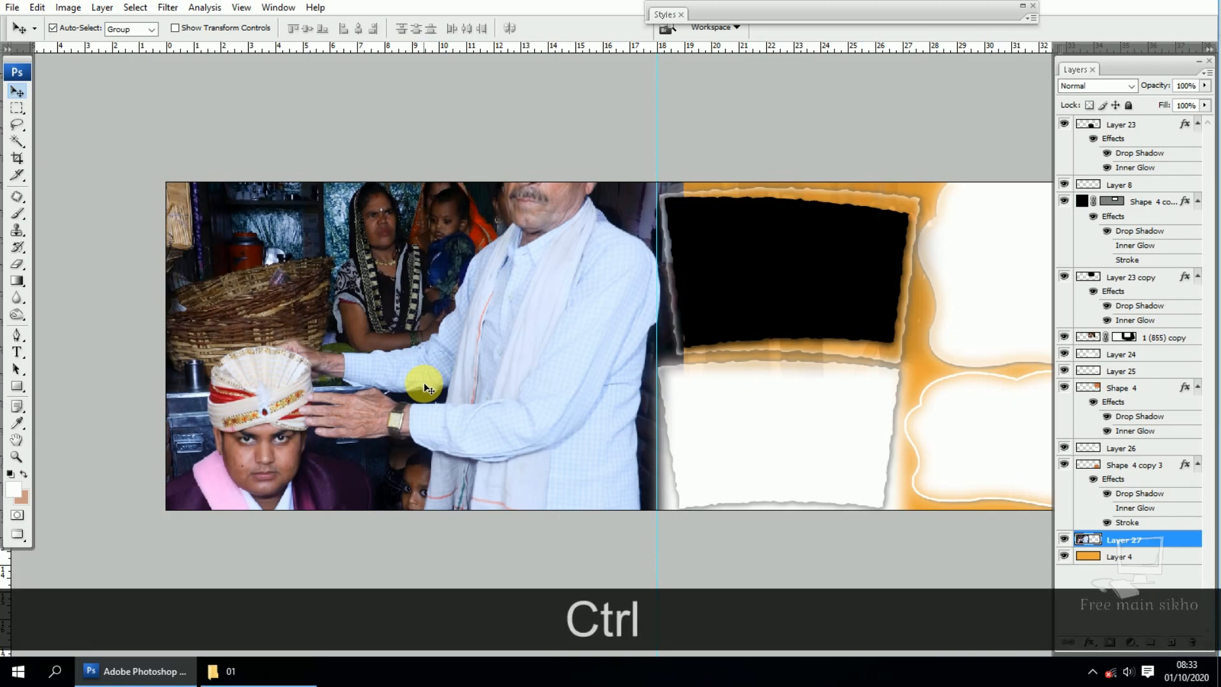
pyautogui.hotkey('ctrl', 'alt')
pyautogui.hotkey('ctrl', 'alt', 'z')
pyautogui.hotkey('ctrl', 'alt', 'z')
pyautogui.hotkey('ctrl', 'alt', 'z')
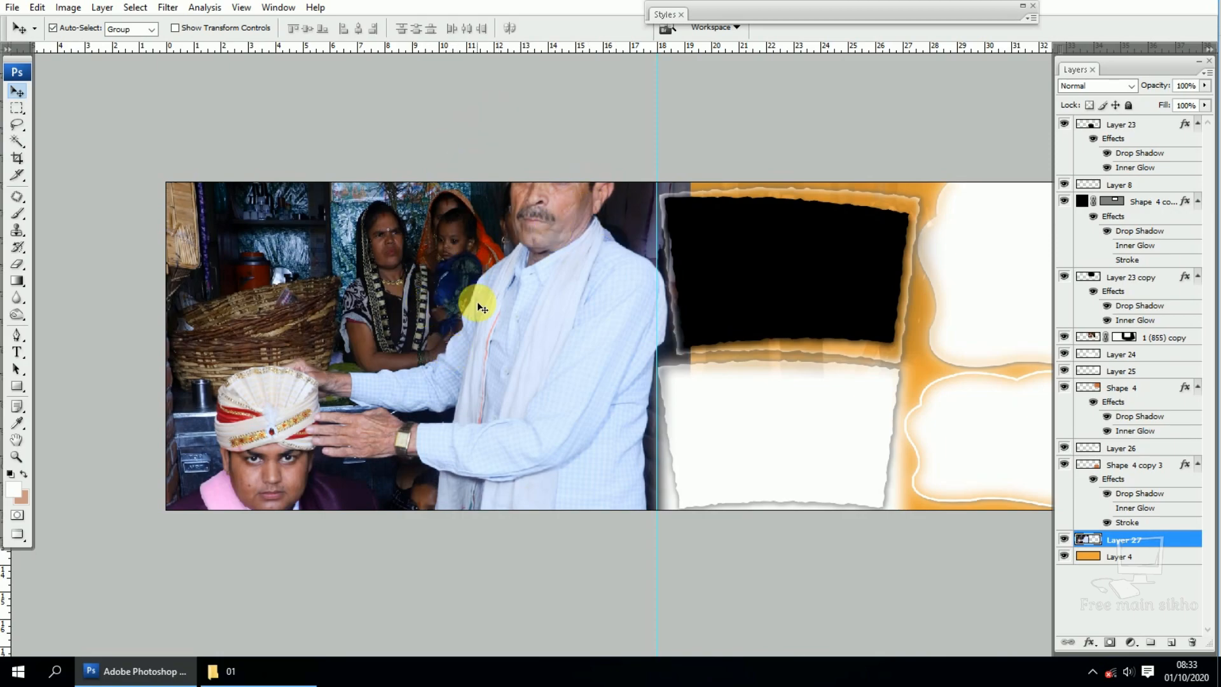
# Step: Try transforming the photo to 54.4% width and 79.1% height on the left page, and undo that distorted resize
pyautogui.moveTo(468, 381)
pyautogui.mouseDown()
pyautogui.moveTo(474, 332)
pyautogui.moveTo(472, 385)
pyautogui.mouseUp()
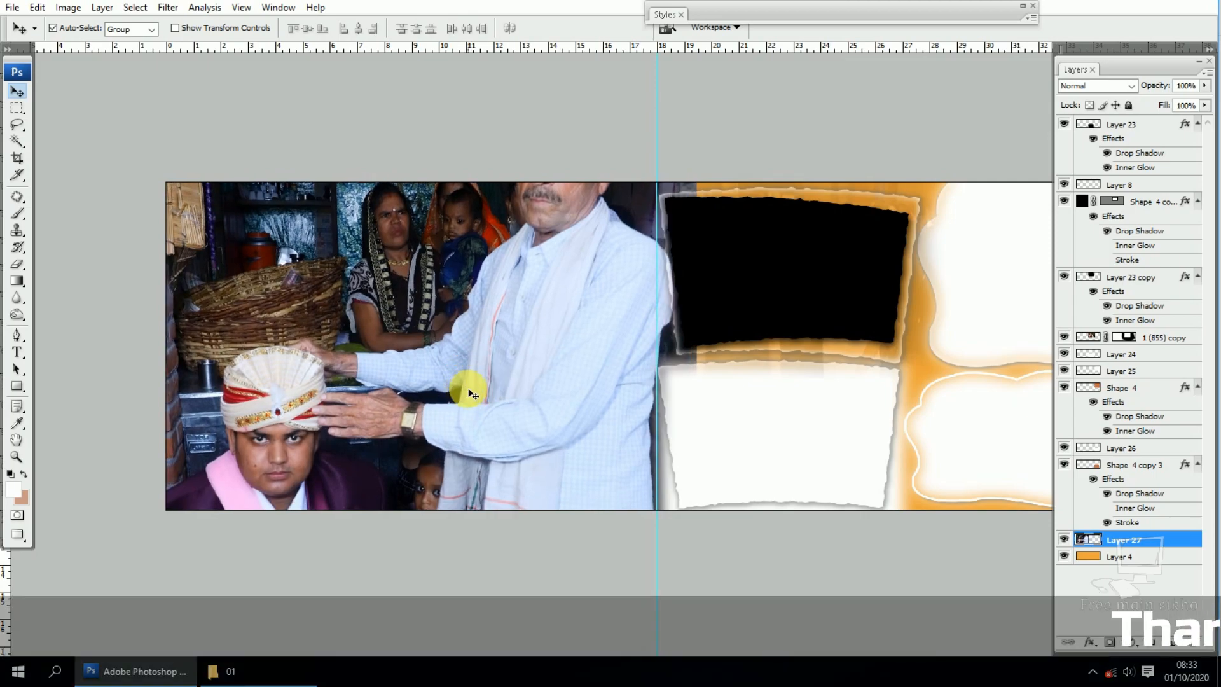
pyautogui.hotkey('ctrl', 't')
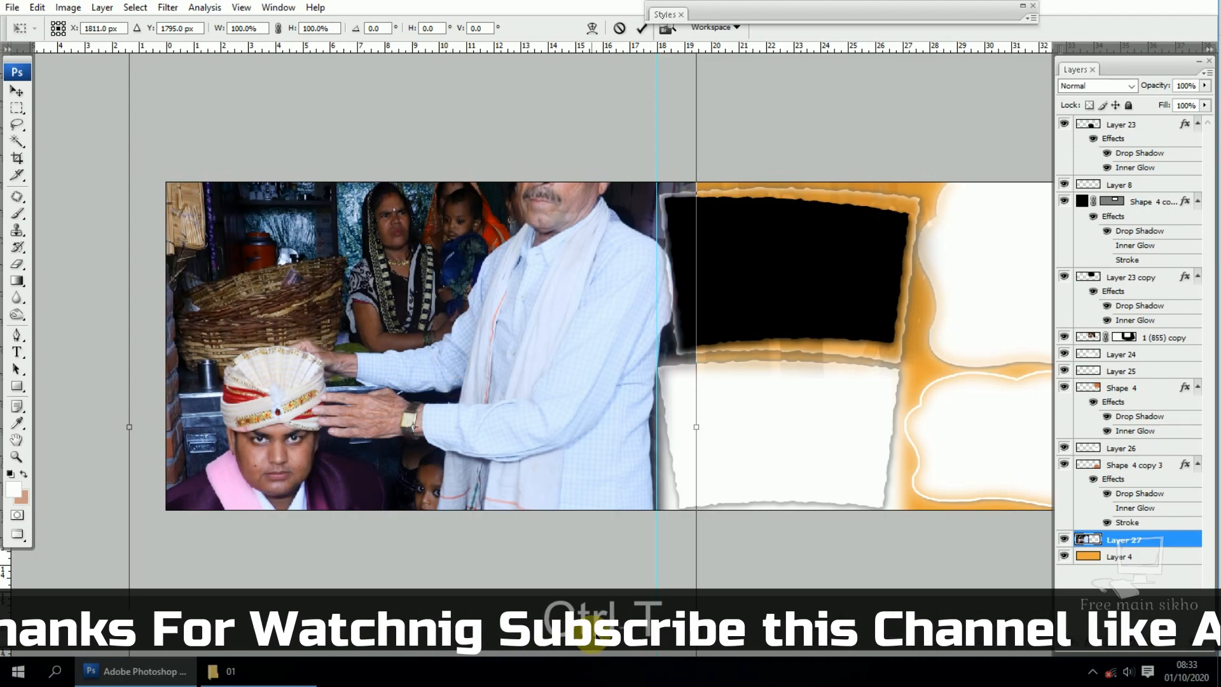
pyautogui.moveTo(589, 237)
pyautogui.mouseDown()
pyautogui.moveTo(616, 349)
pyautogui.moveTo(610, 323)
pyautogui.moveTo(566, 314)
pyautogui.moveTo(579, 254)
pyautogui.mouseUp()
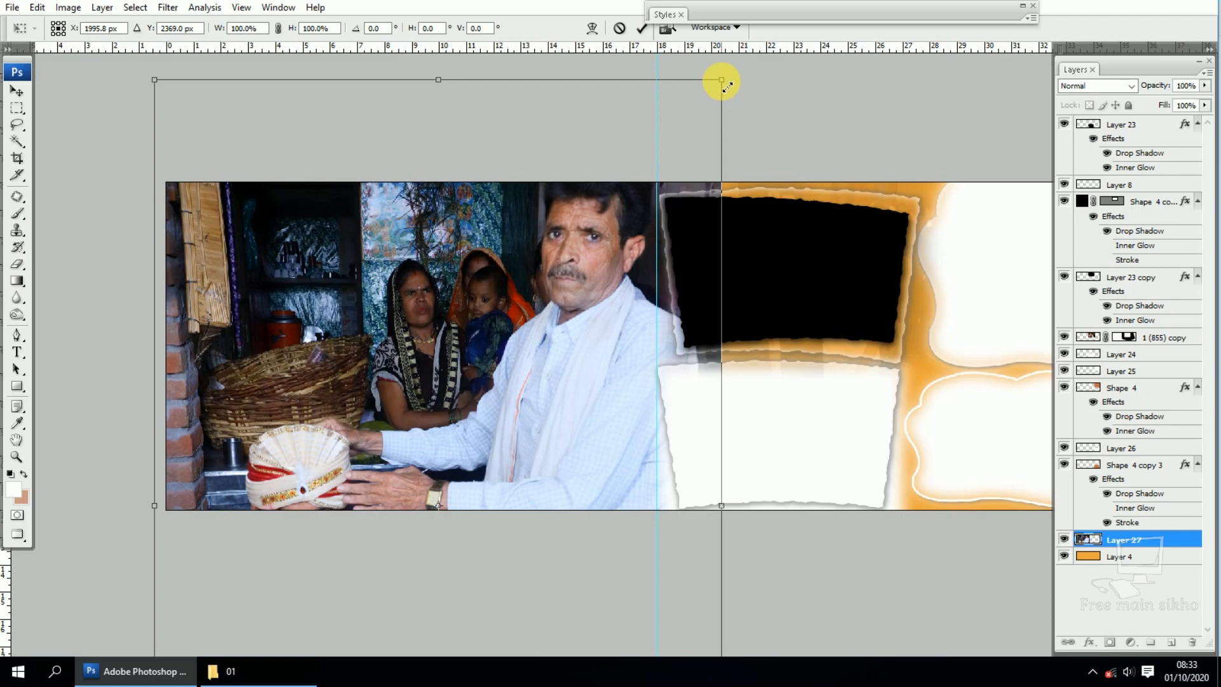
pyautogui.press('ctrl+KP_1')
pyautogui.moveTo(723, 83); pyautogui.dragTo(464, 258)
pyautogui.moveTo(397, 402); pyautogui.dragTo(408, 322)
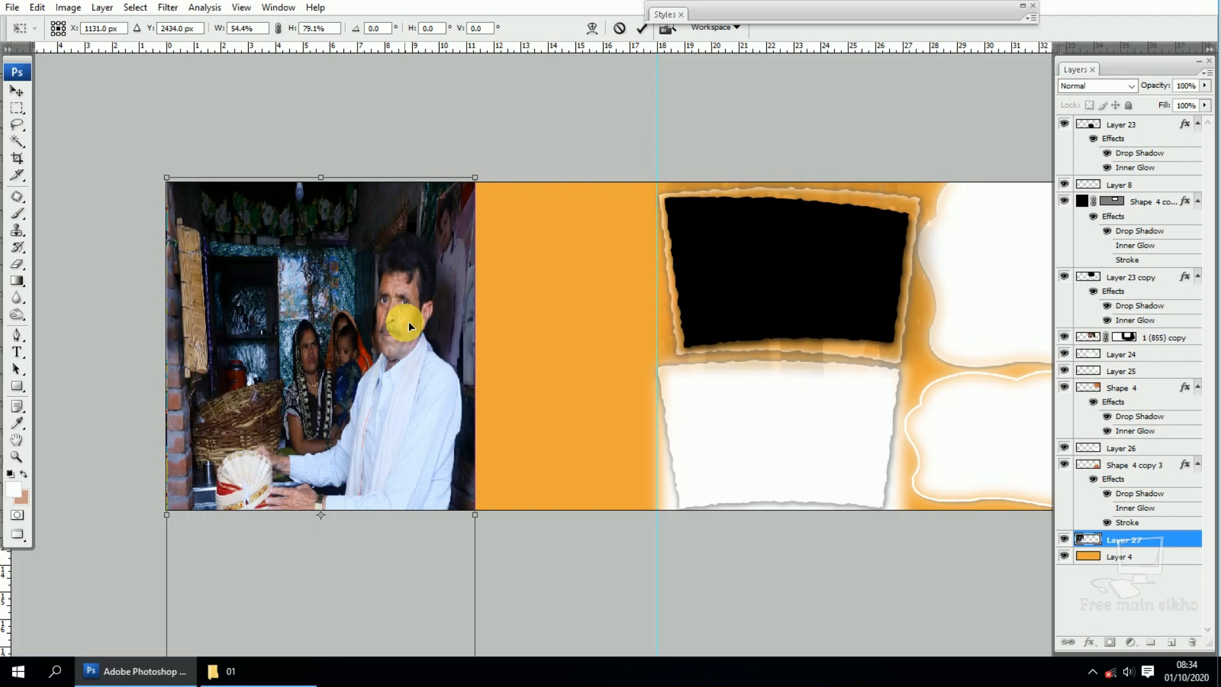
pyautogui.doubleClick(408, 322)
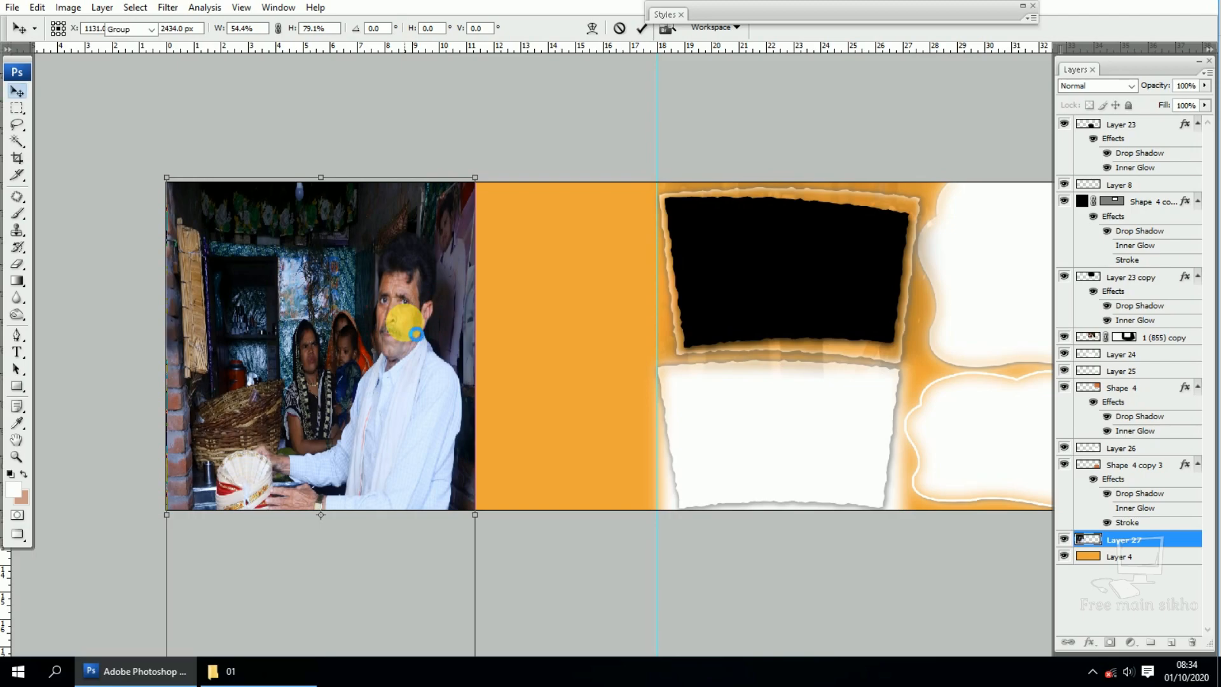
pyautogui.hotkey('ctrl', 'z')
pyautogui.moveTo(427, 309); pyautogui.dragTo(423, 328)
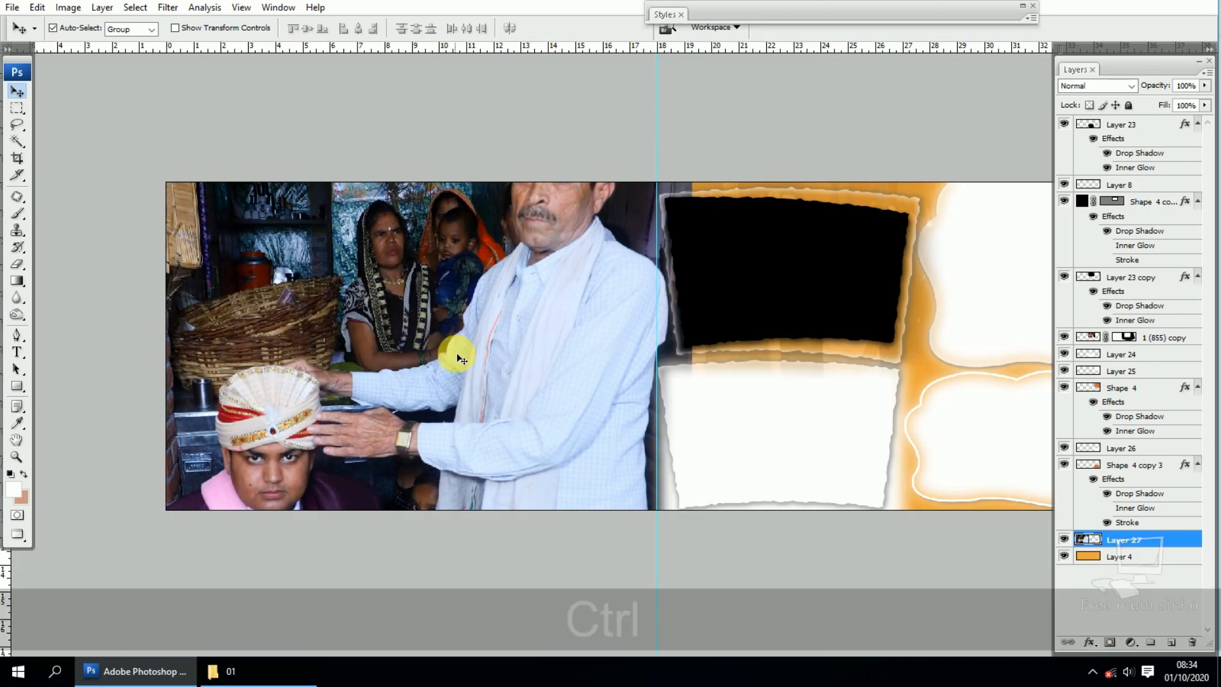
# Step: Free-transform the photo proportionally from its centre to 43.9% and move it up onto the left page
pyautogui.hotkey('ctrl', 't')
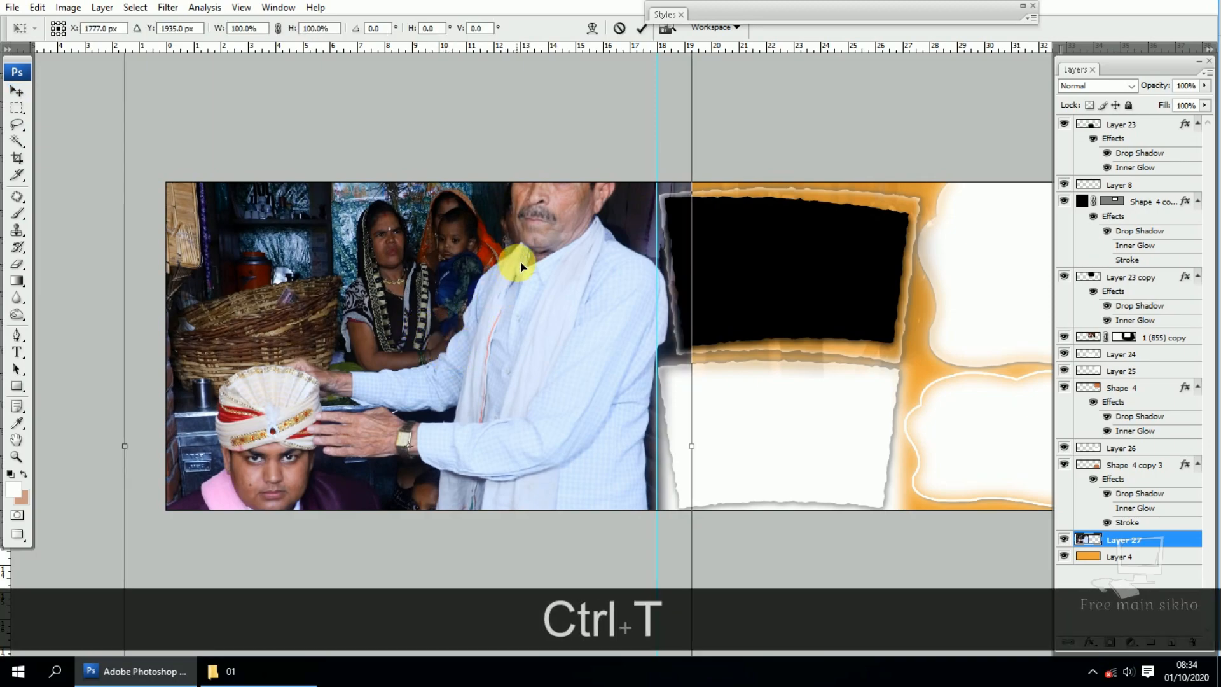
pyautogui.press('shift')
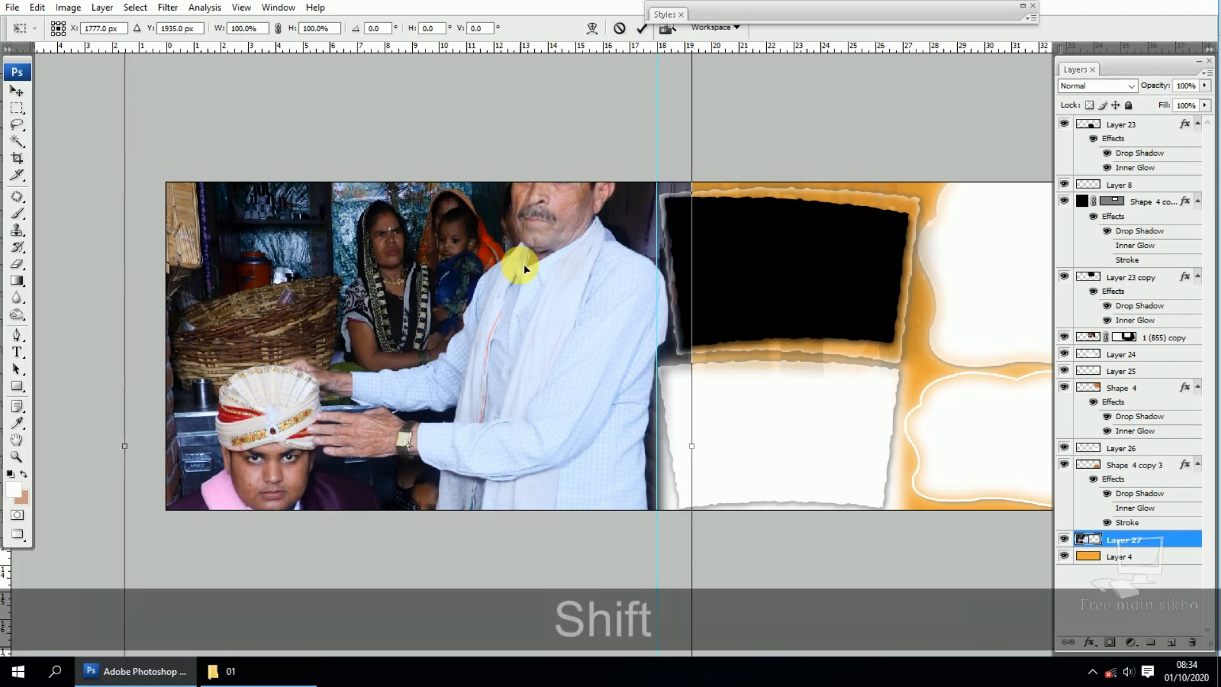
pyautogui.hotkey('shift', 'alt')
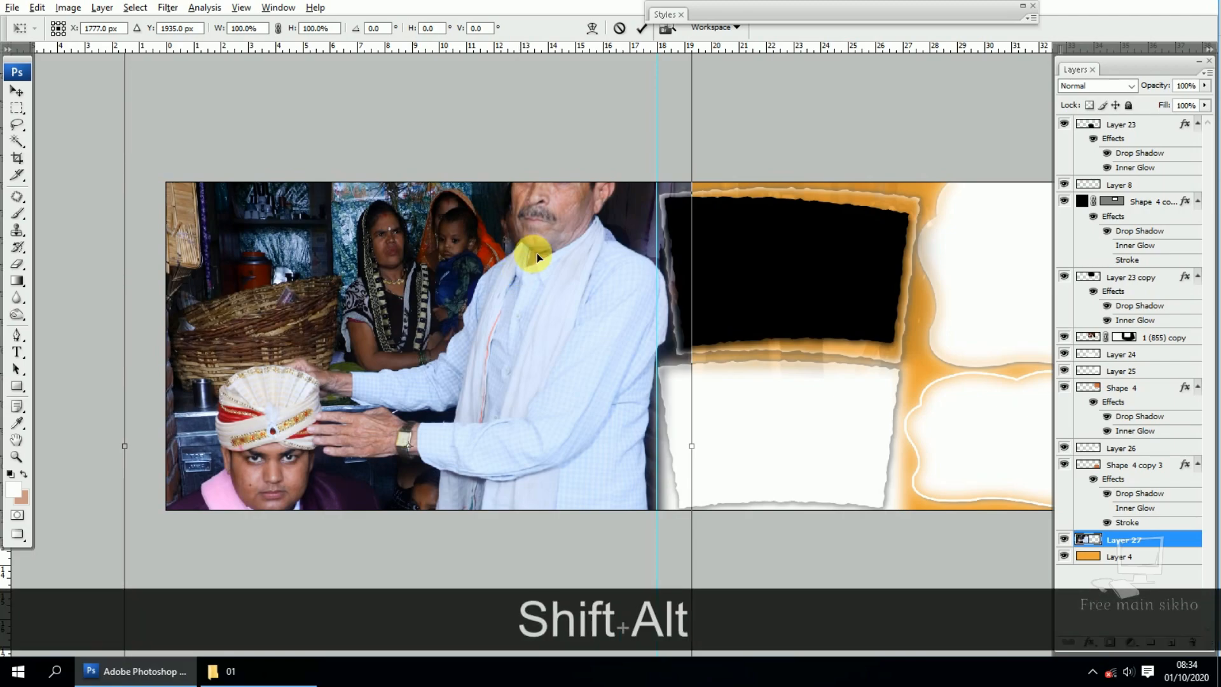
pyautogui.moveTo(608, 170); pyautogui.dragTo(608, 274)
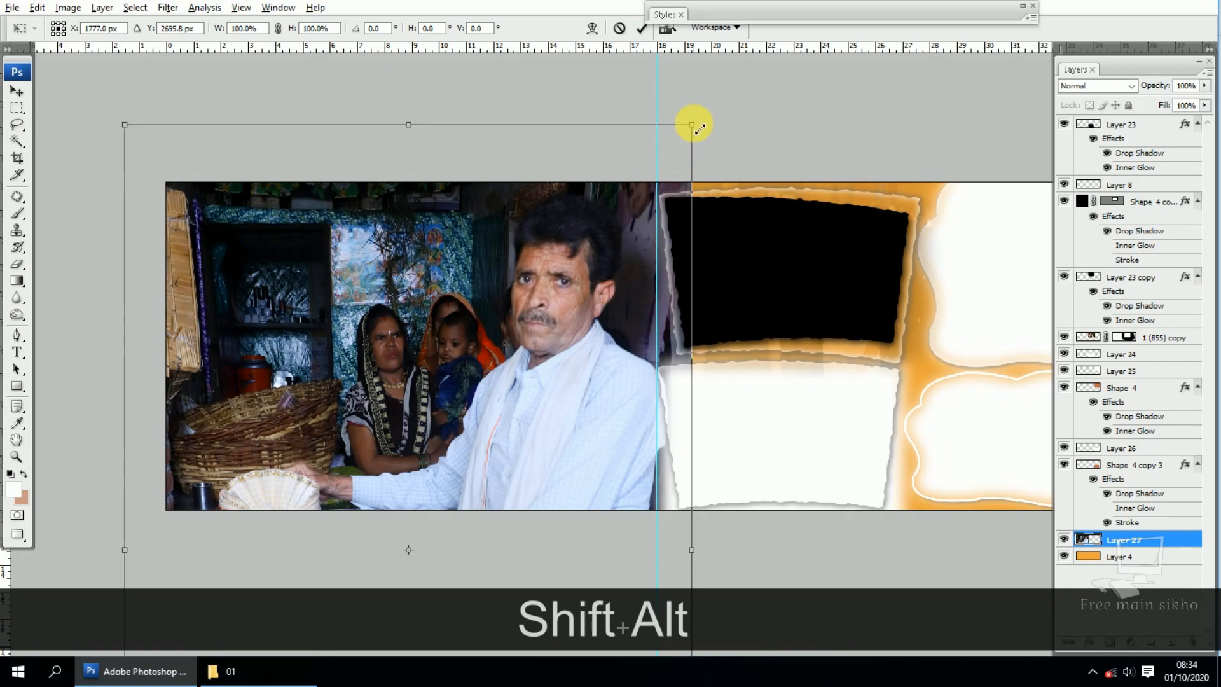
pyautogui.moveTo(695, 123); pyautogui.dragTo(516, 351)
pyautogui.moveTo(482, 470); pyautogui.dragTo(433, 283)
pyautogui.press('space')
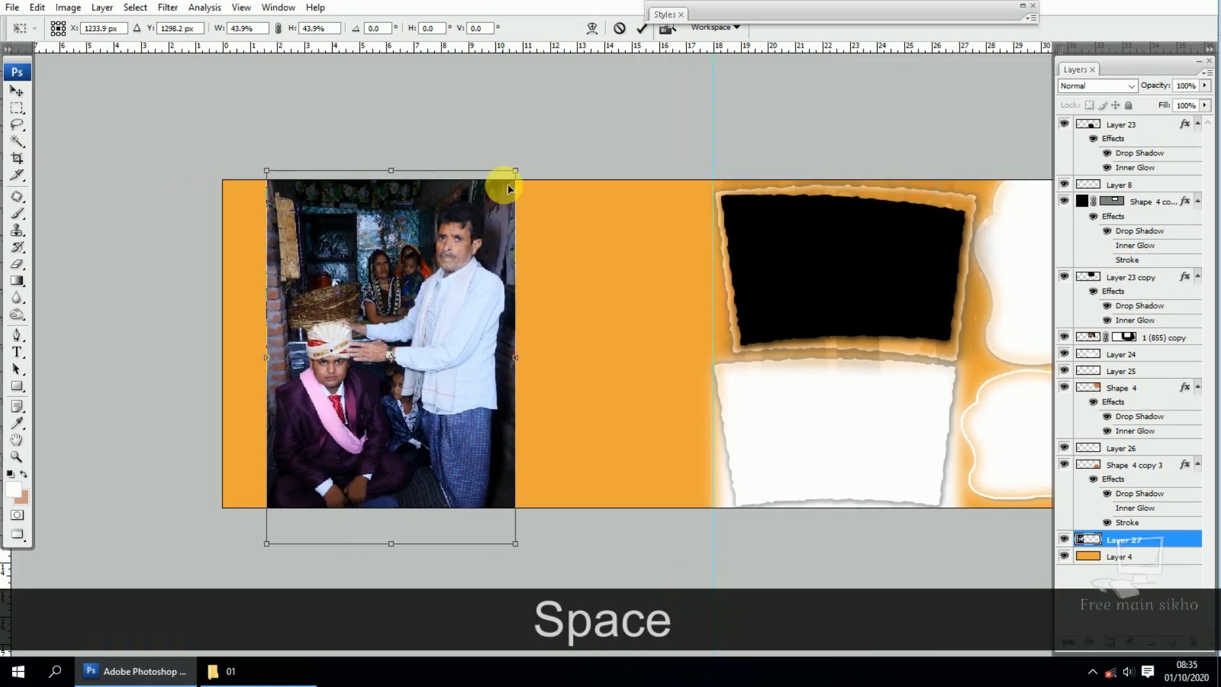
# Step: Reduce the photo proportionally to 35.3%, place it near the left page's outer edge, and apply the transformation
pyautogui.hotkey('shift', 'alt')
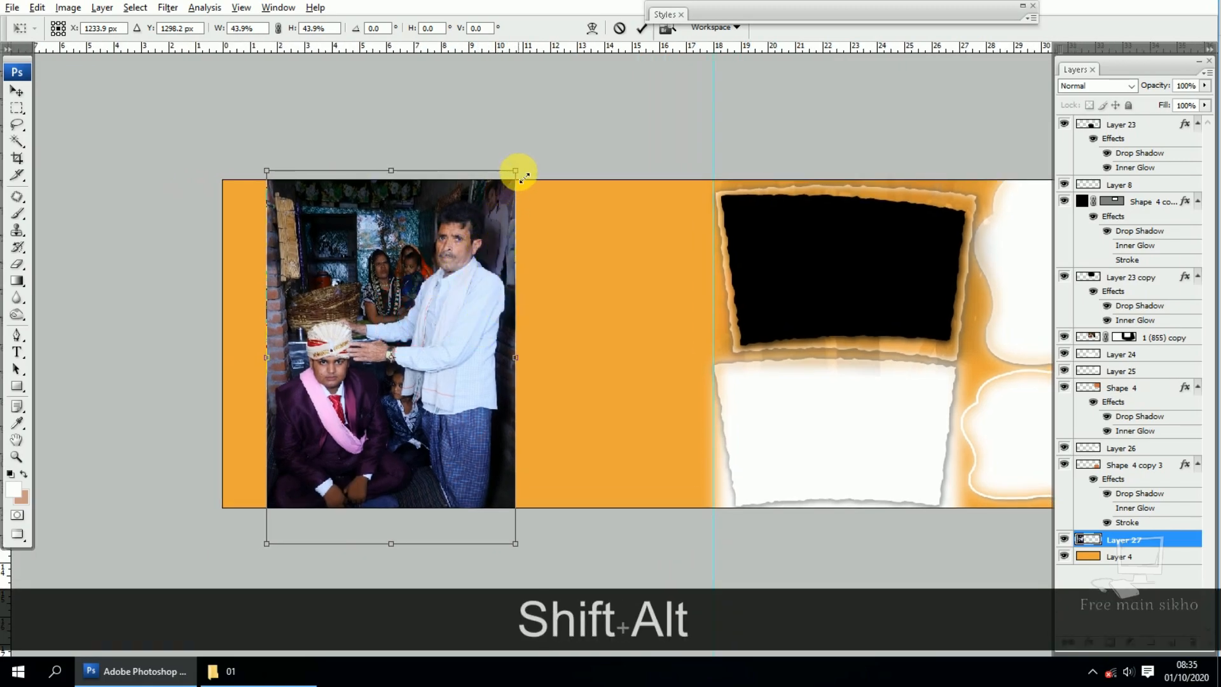
pyautogui.moveTo(523, 176); pyautogui.dragTo(506, 218)
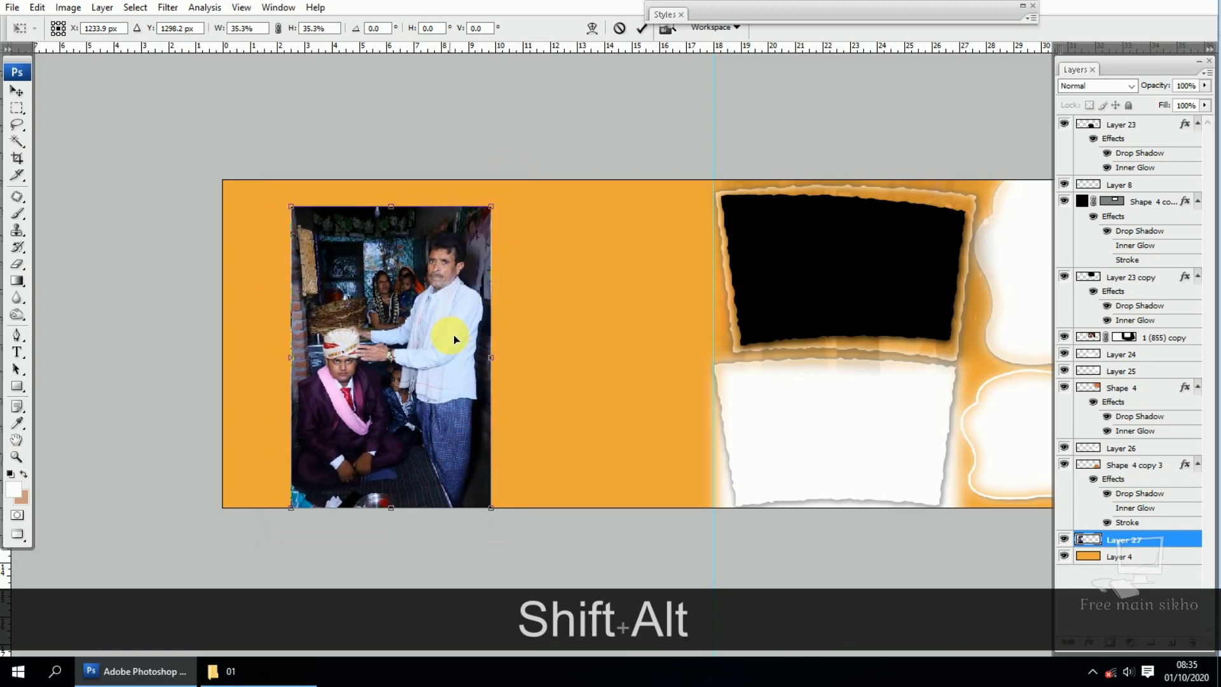
pyautogui.moveTo(448, 343); pyautogui.dragTo(389, 330)
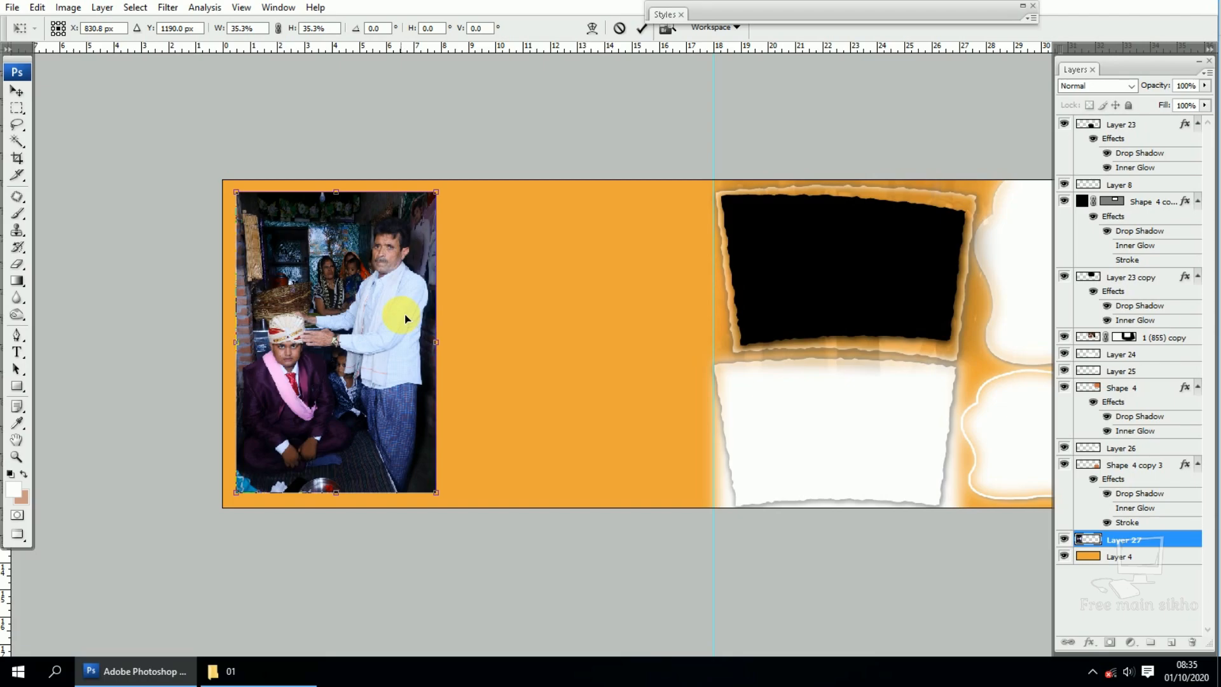
pyautogui.doubleClick(403, 318)
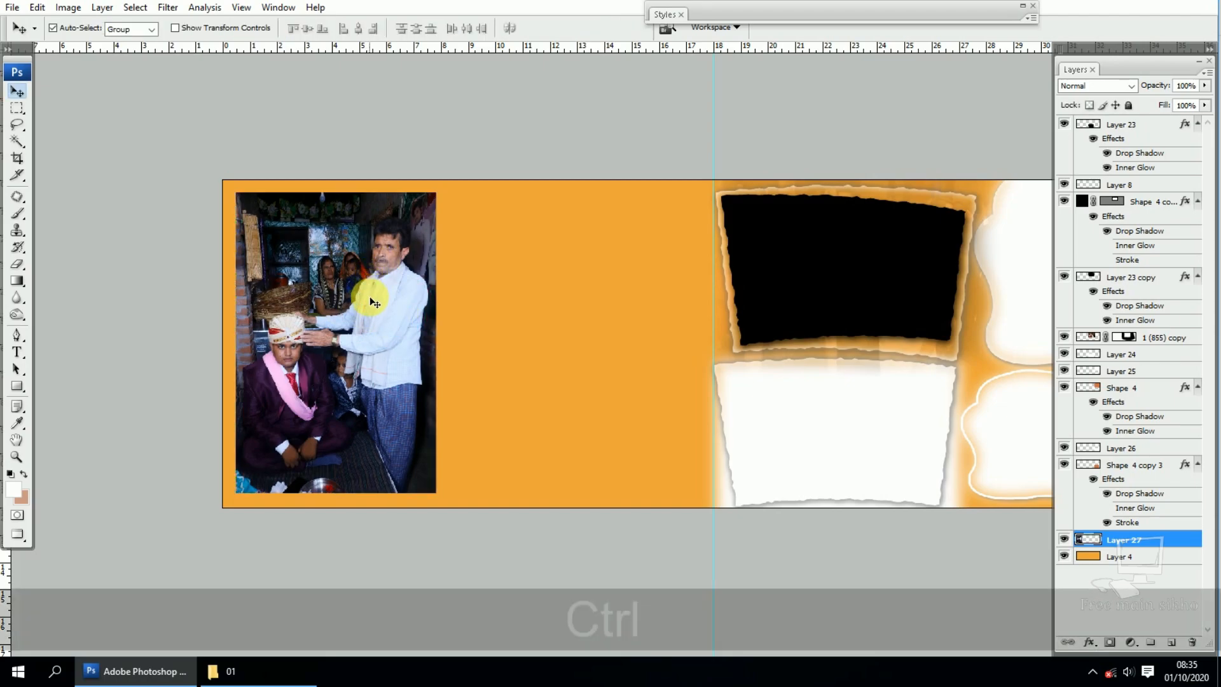
# Step: Examine the upper part of the placed photo up close, and return to the view of the whole spread
pyautogui.hotkey('ctrl', 't')
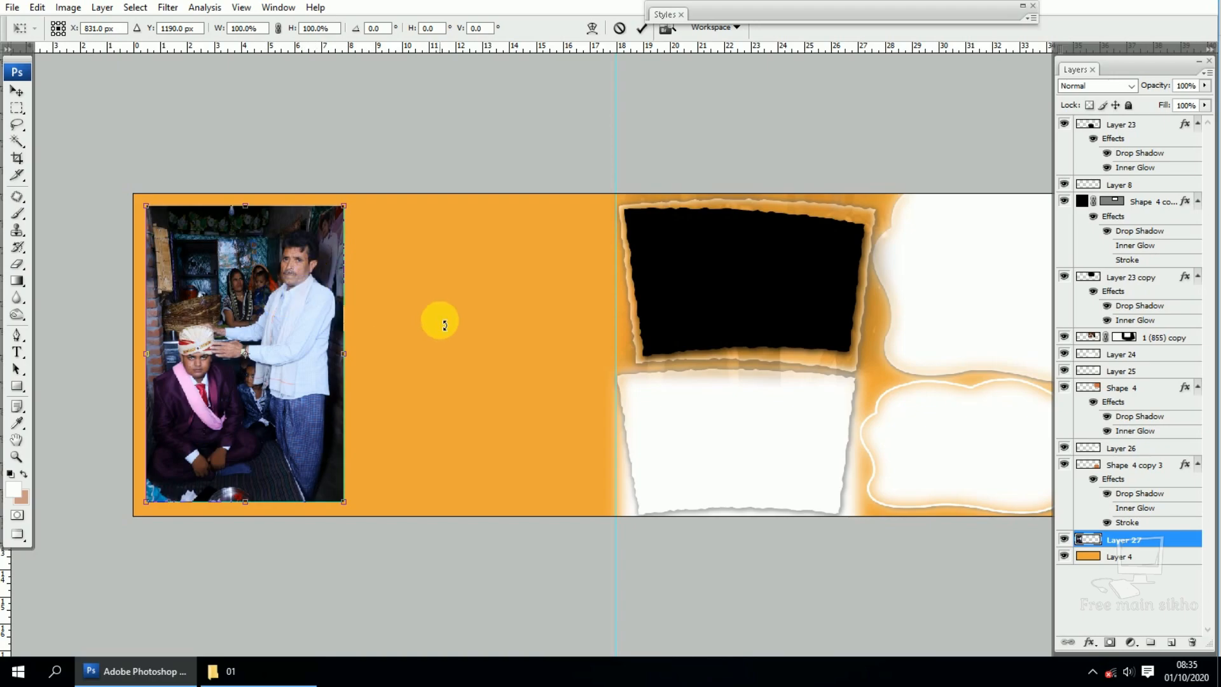
pyautogui.press('Return')
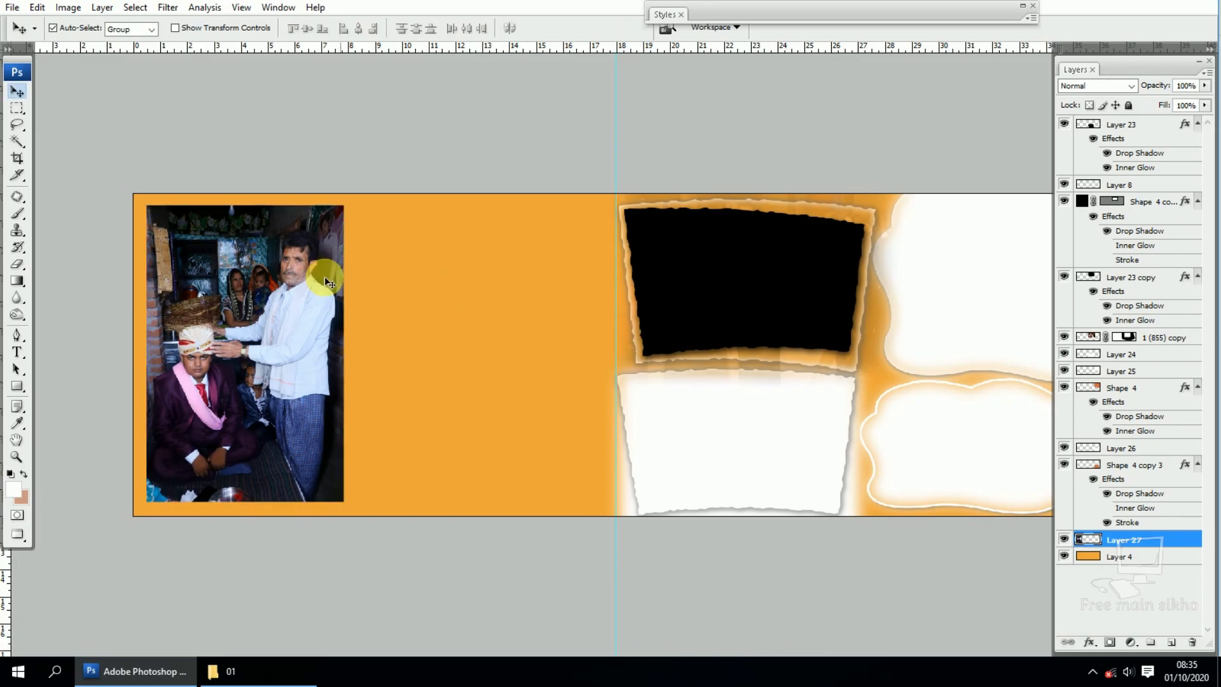
pyautogui.press('space')
pyautogui.moveTo(235, 284); pyautogui.dragTo(290, 284)
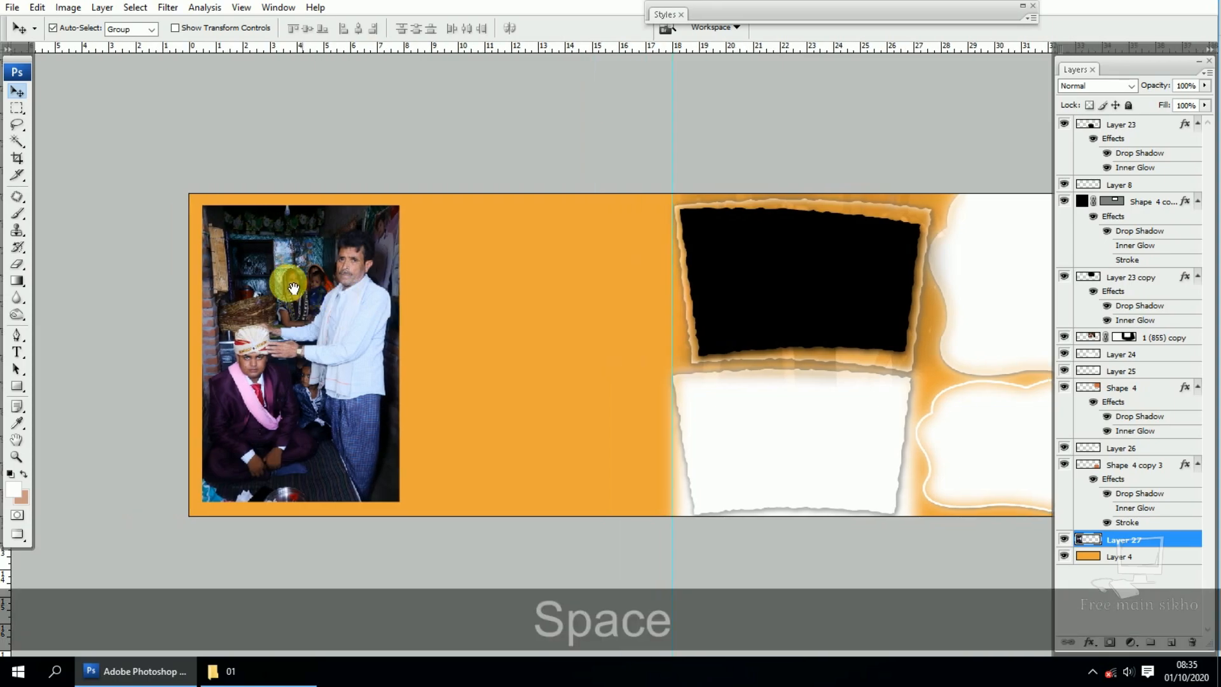
pyautogui.press('z')
pyautogui.moveTo(527, 367); pyautogui.dragTo(484, 188)
pyautogui.moveTo(704, 244); pyautogui.dragTo(677, 422)
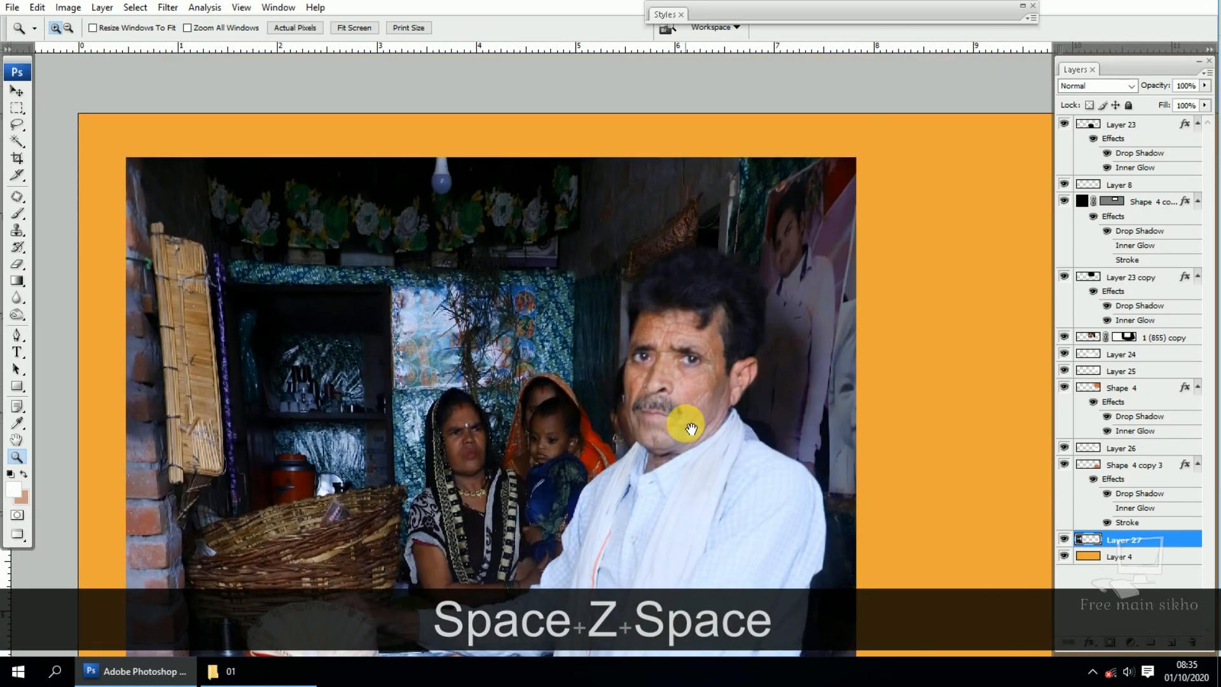
pyautogui.moveTo(703, 262); pyautogui.dragTo(681, 250)
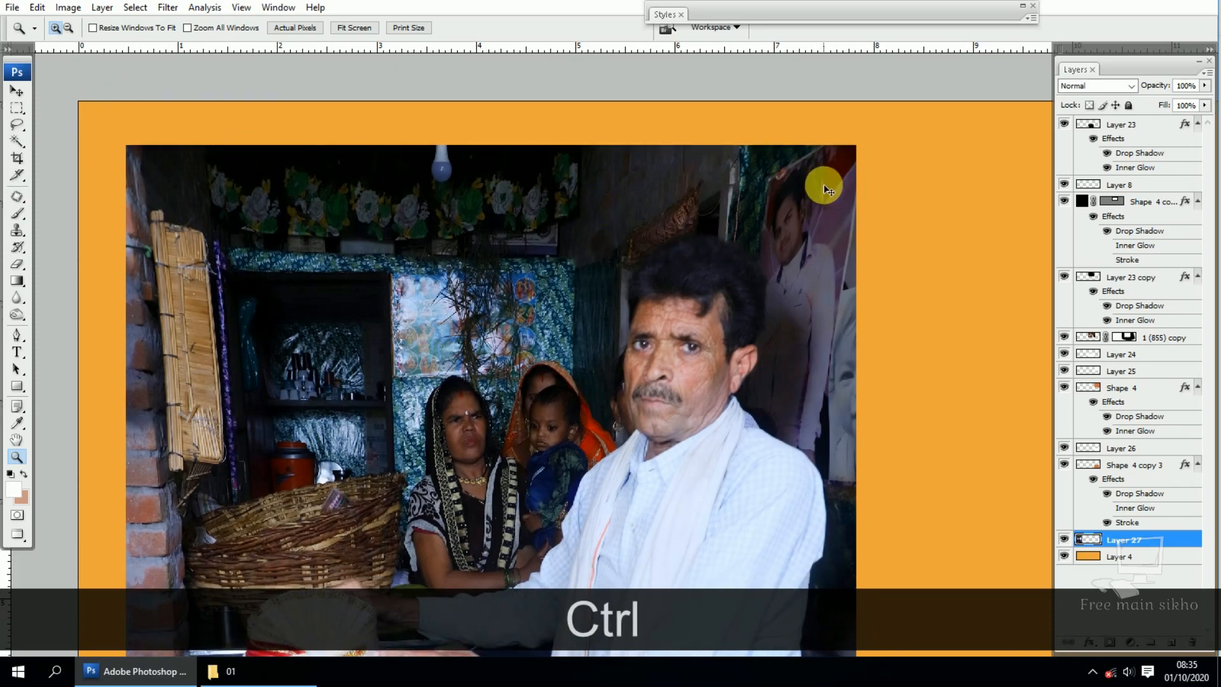
pyautogui.press('ctrl+KP_2')
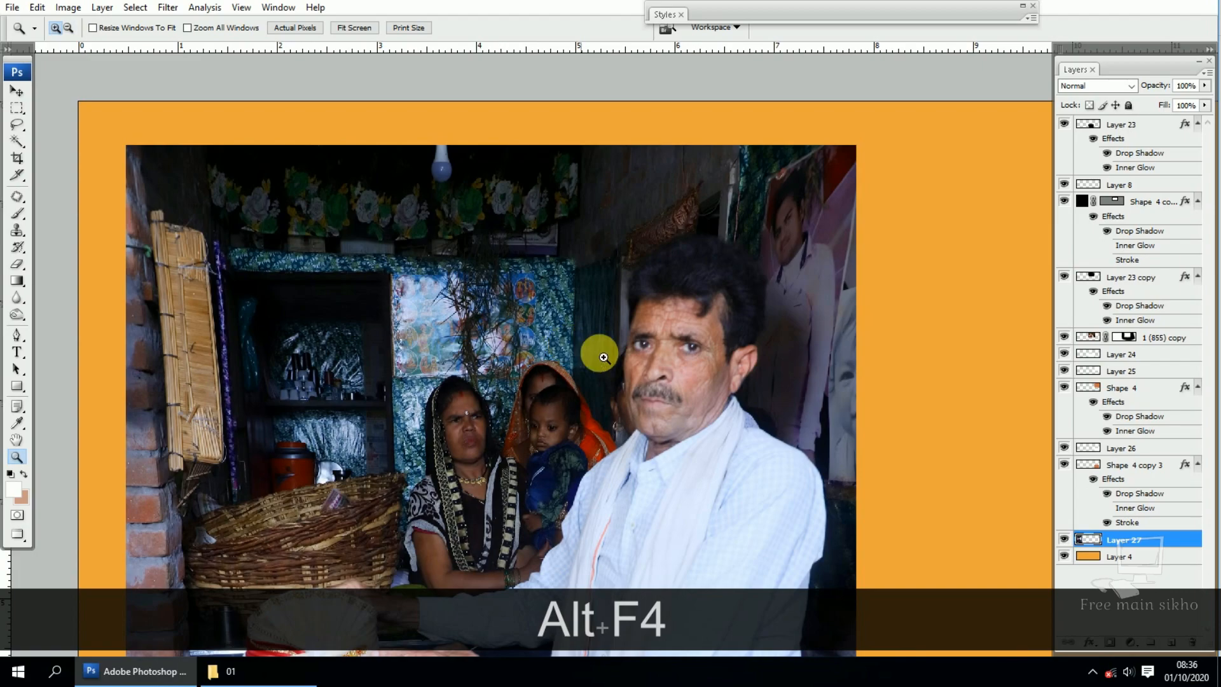
pyautogui.moveTo(616, 354); pyautogui.dragTo(628, 328)
pyautogui.hotkey('ctrl', '0')
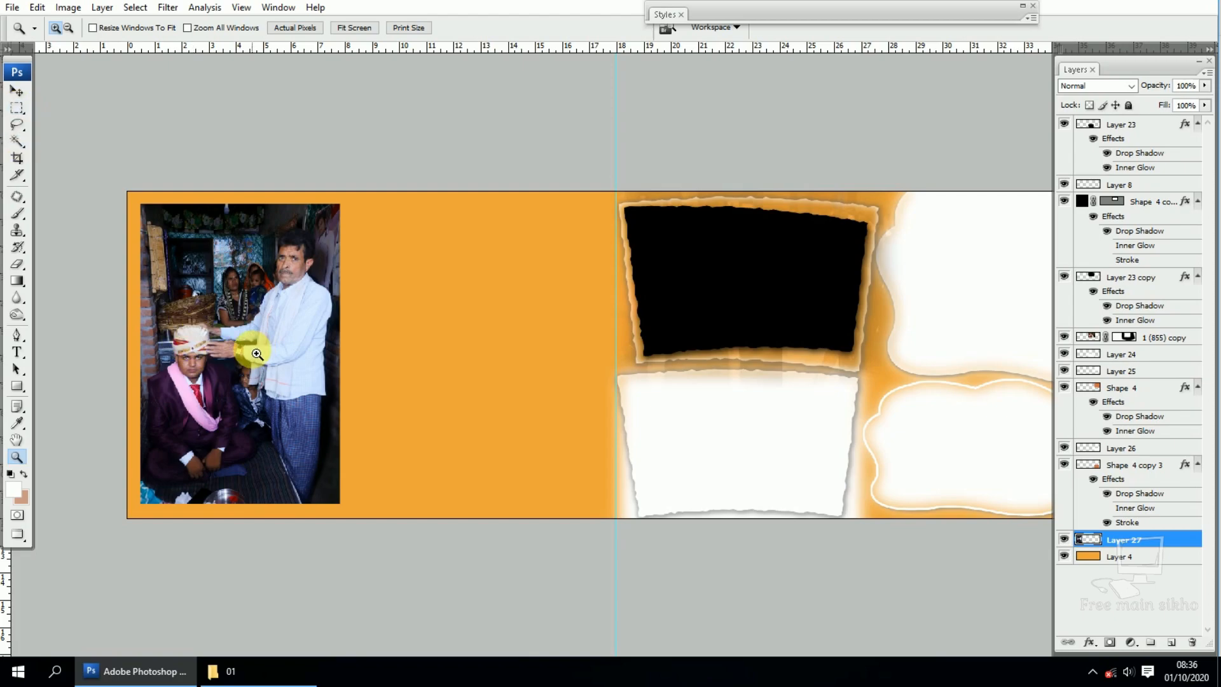
# Step: Examine the photo's upper edge and the surrounding page margin at several magnifications
pyautogui.press('m')
pyautogui.press('space')
pyautogui.moveTo(217, 318); pyautogui.dragTo(445, 326)
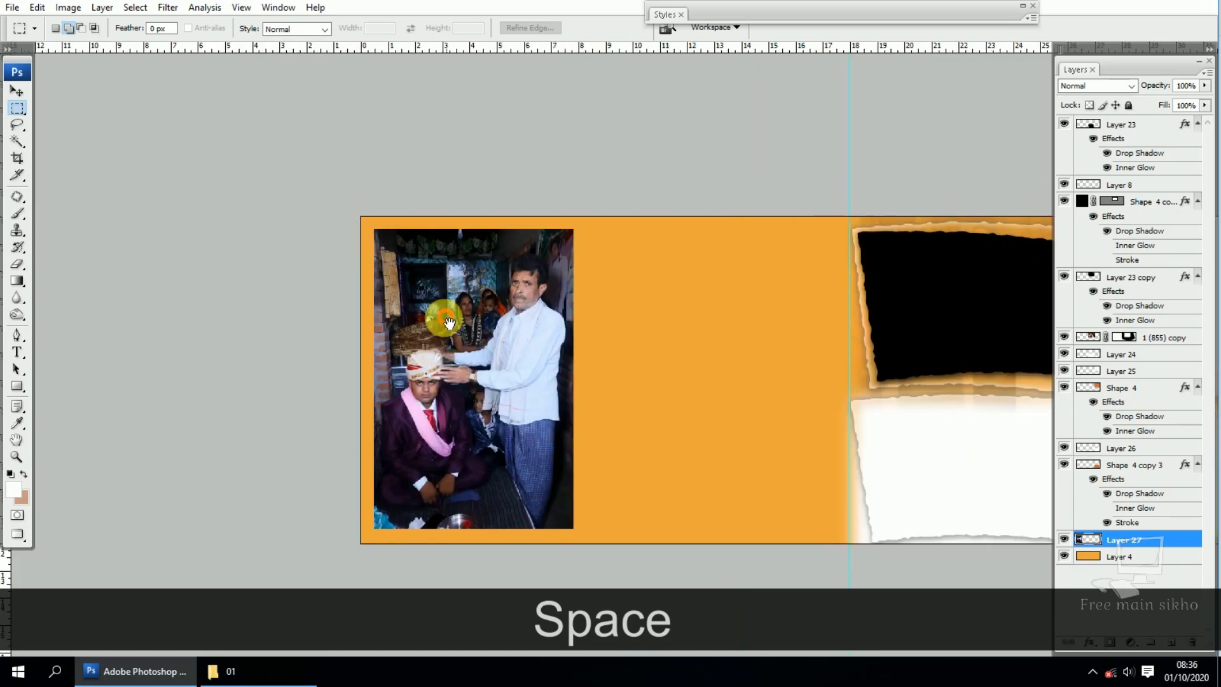
pyautogui.hotkey('alt', 'shift')
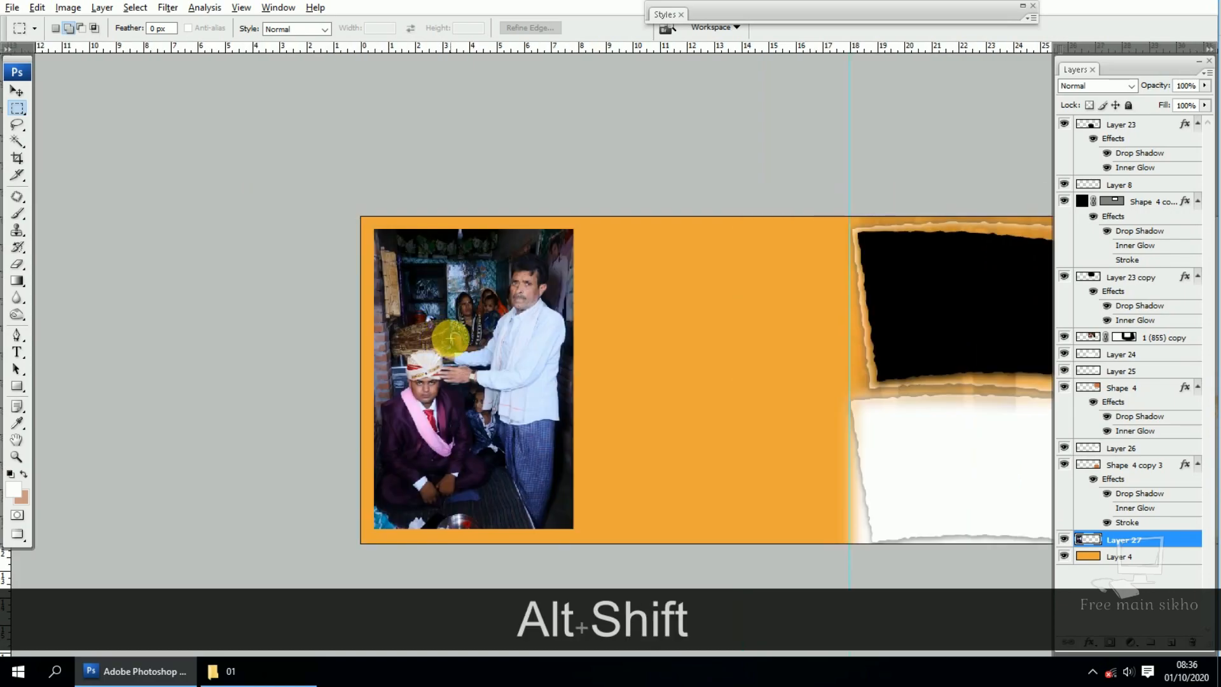
pyautogui.moveTo(451, 339); pyautogui.dragTo(466, 332)
pyautogui.press('z')
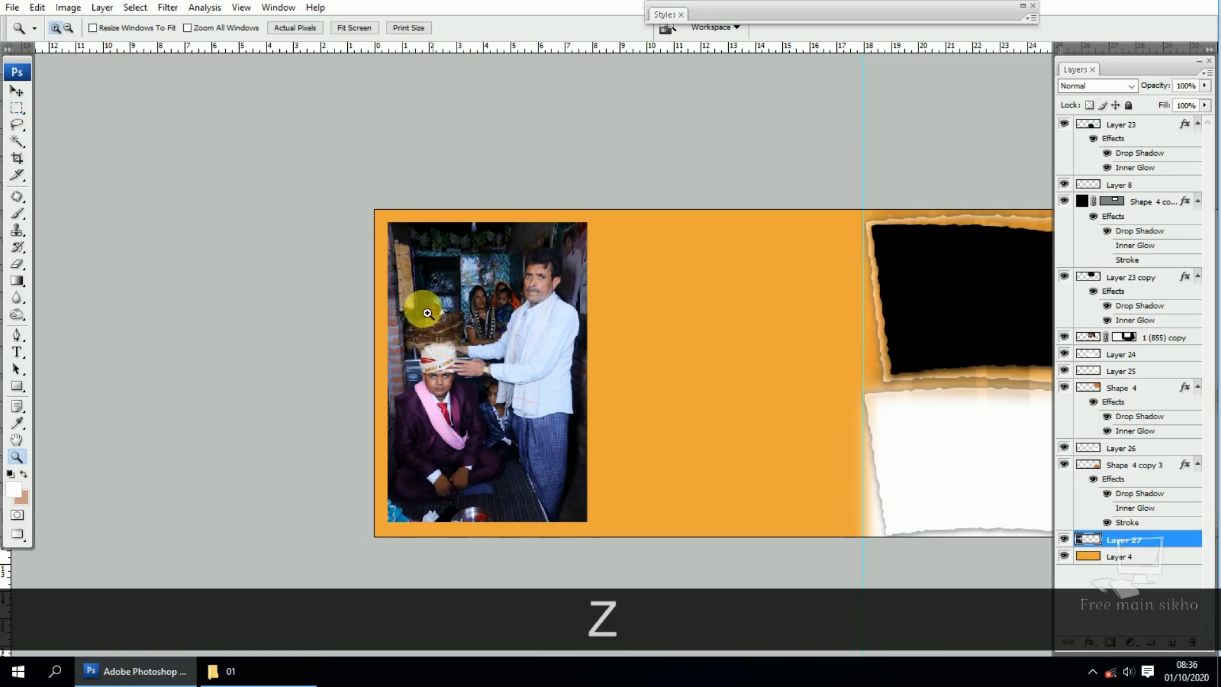
pyautogui.moveTo(338, 206); pyautogui.dragTo(730, 360)
pyautogui.moveTo(537, 331)
pyautogui.mouseDown()
pyautogui.moveTo(570, 332)
pyautogui.moveTo(546, 330)
pyautogui.mouseUp()
pyautogui.press('v')
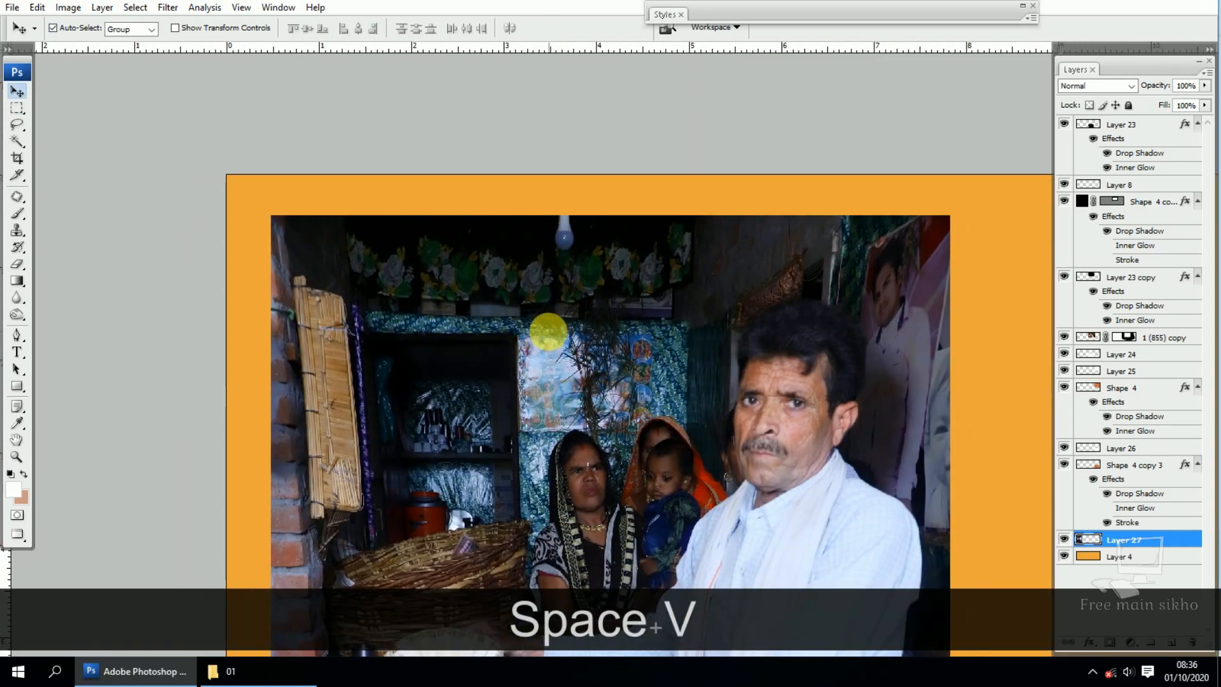
pyautogui.press('shift')
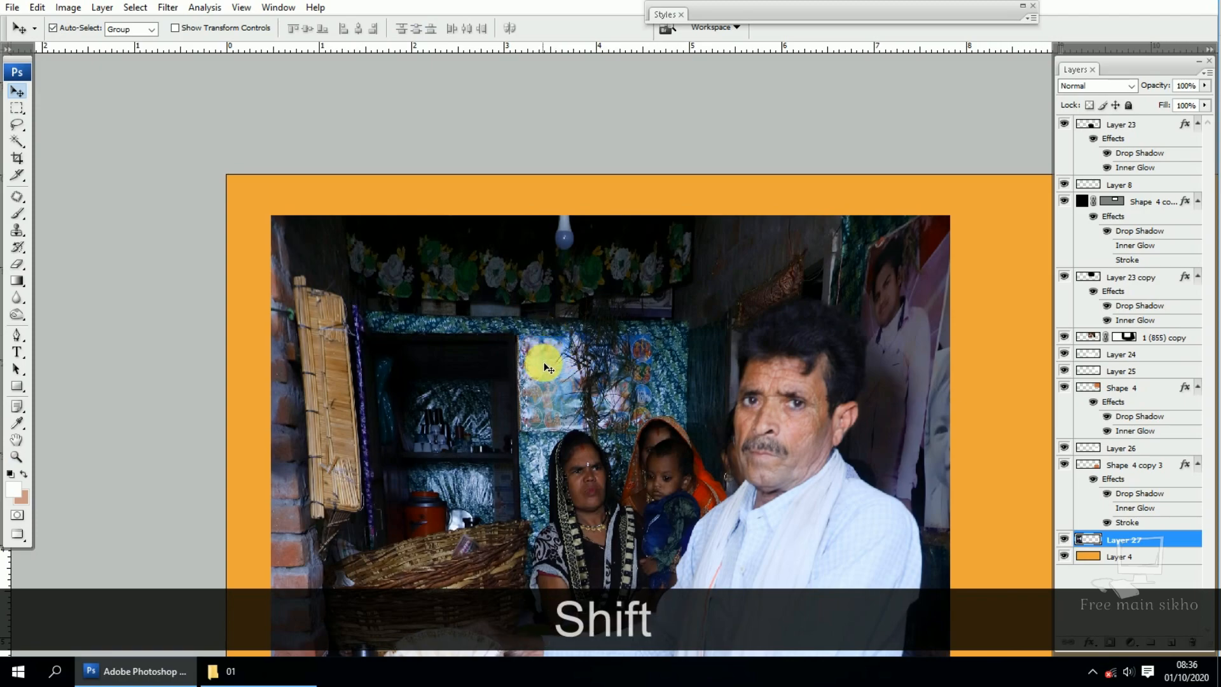
pyautogui.scroll(5, 537, 394)
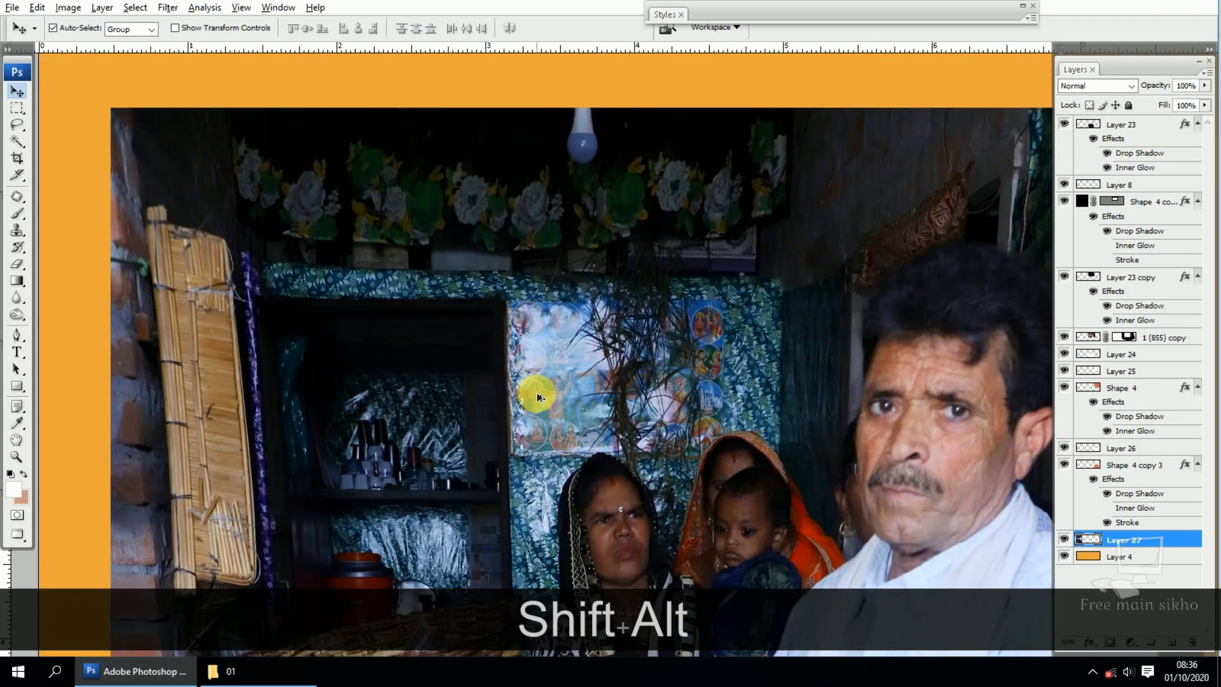
pyautogui.scroll(-4, 538, 394)
pyautogui.scroll(-1, 538, 397)
pyautogui.scroll(1, 537, 397)
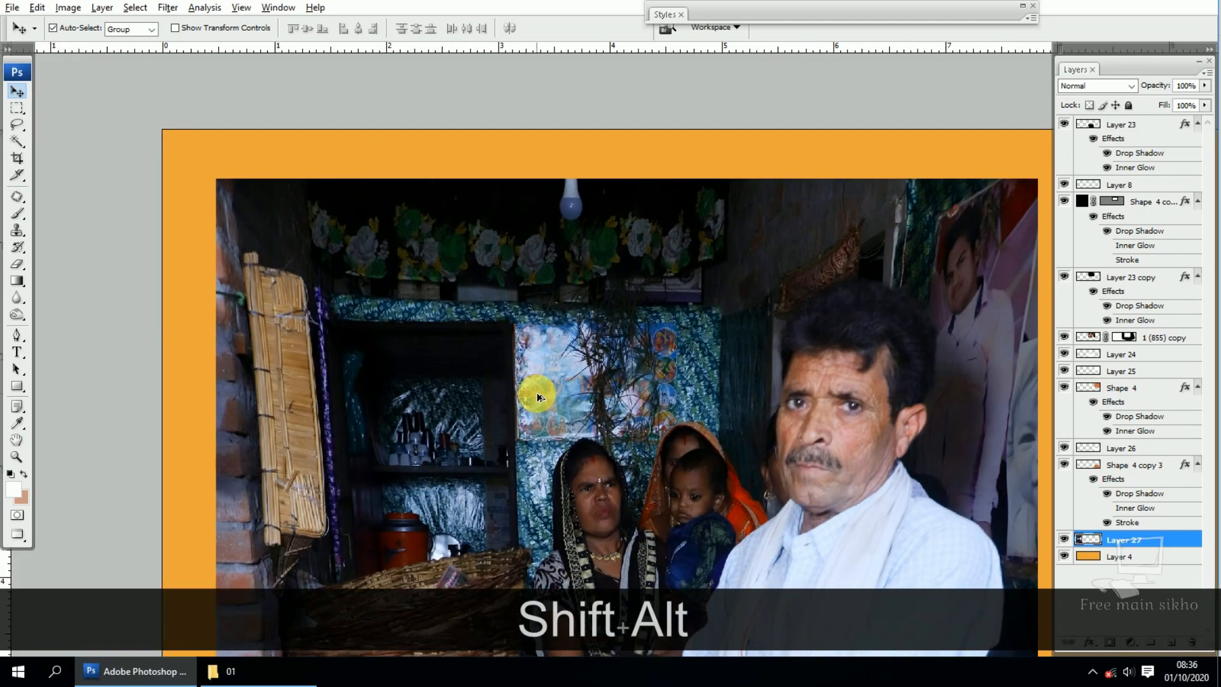
pyautogui.scroll(-3, 538, 397)
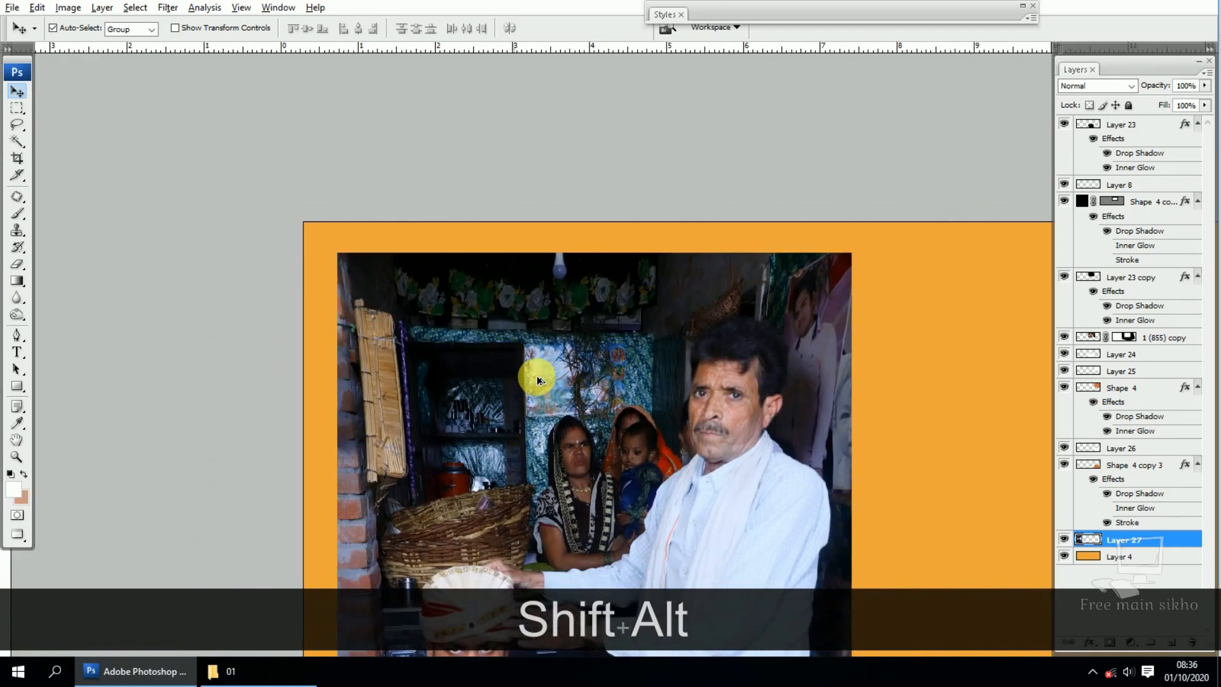
pyautogui.scroll(1, 537, 378)
pyautogui.scroll(-1, 538, 377)
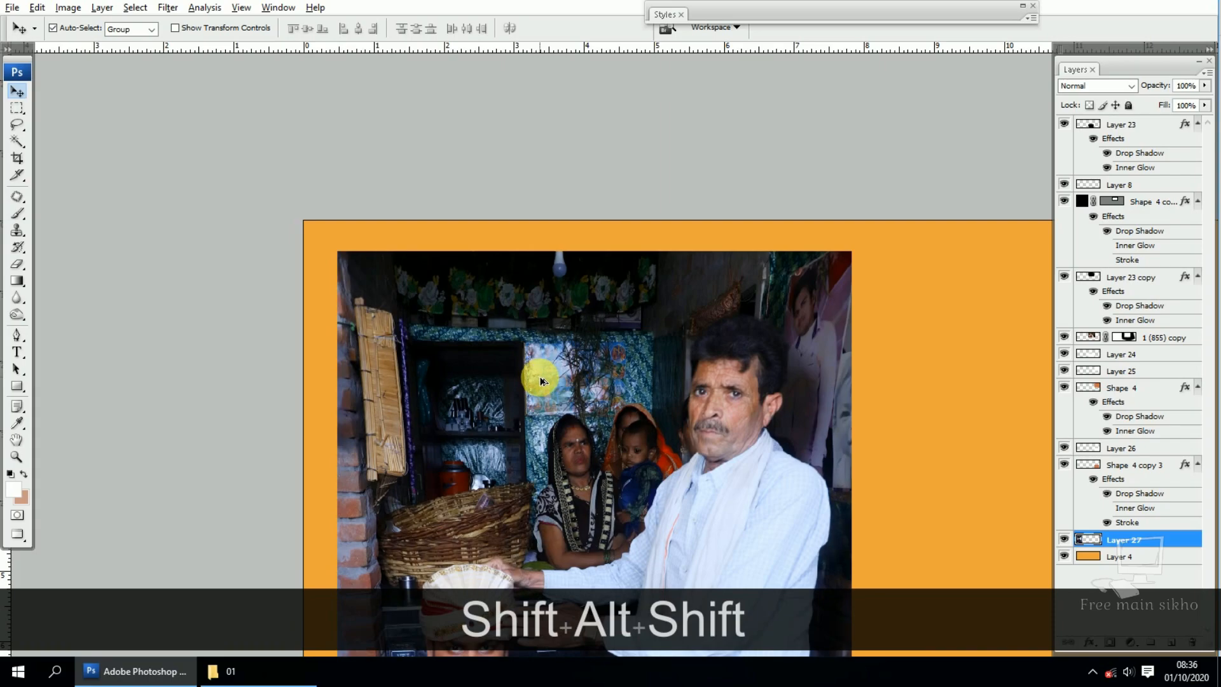
pyautogui.scroll(2, 540, 380)
pyautogui.scroll(-3, 538, 375)
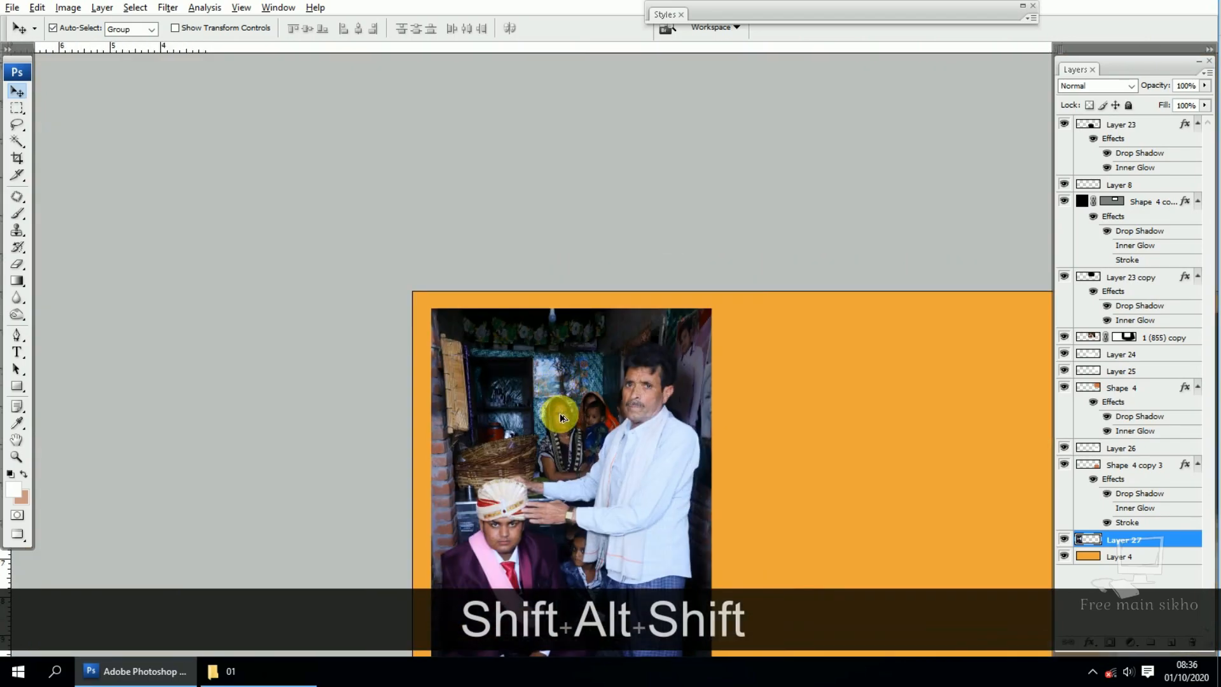
pyautogui.scroll(5, 560, 417)
pyautogui.scroll(-5, 562, 410)
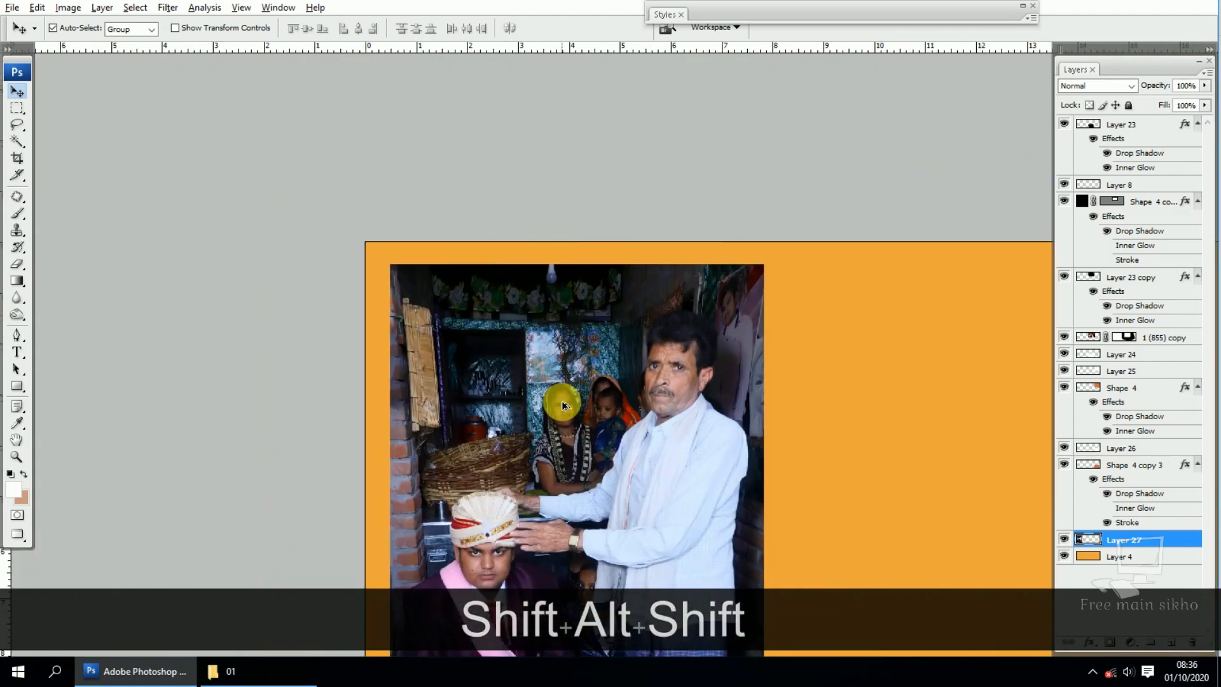
pyautogui.scroll(-2, 557, 402)
pyautogui.scroll(4, 551, 406)
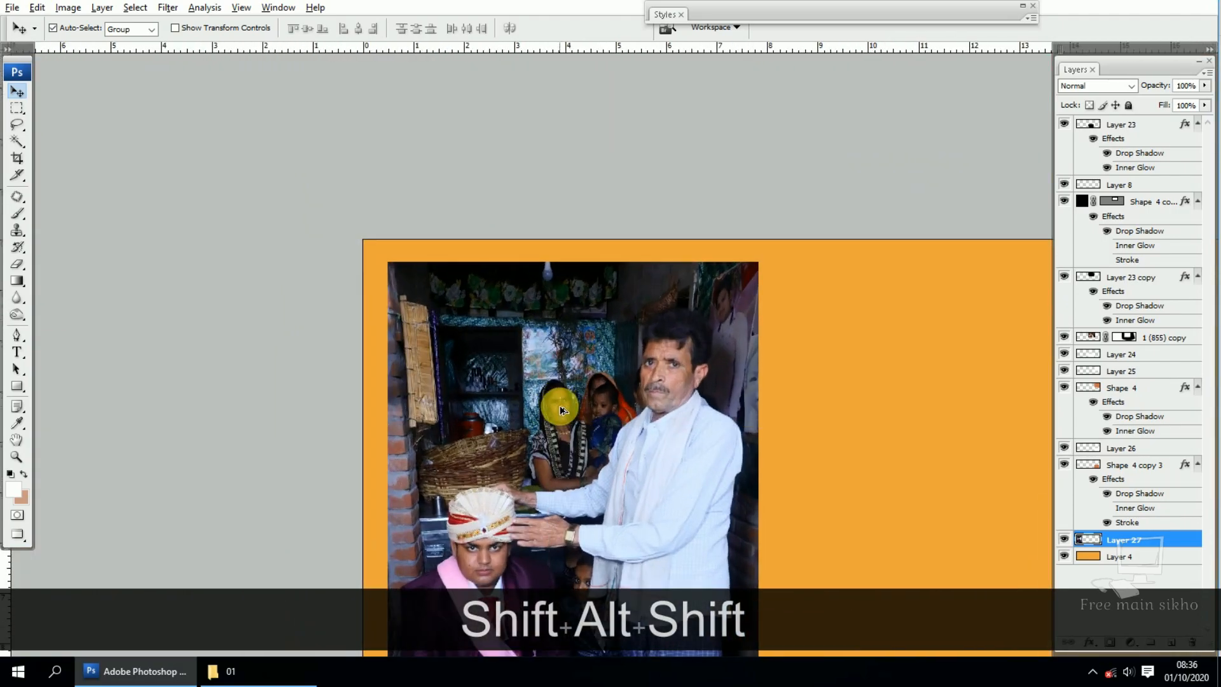
# Step: Delete a full-width rectangular strip from the photo's upper edge on Layer 27, and remove the selection
pyautogui.moveTo(545, 296); pyautogui.dragTo(541, 336)
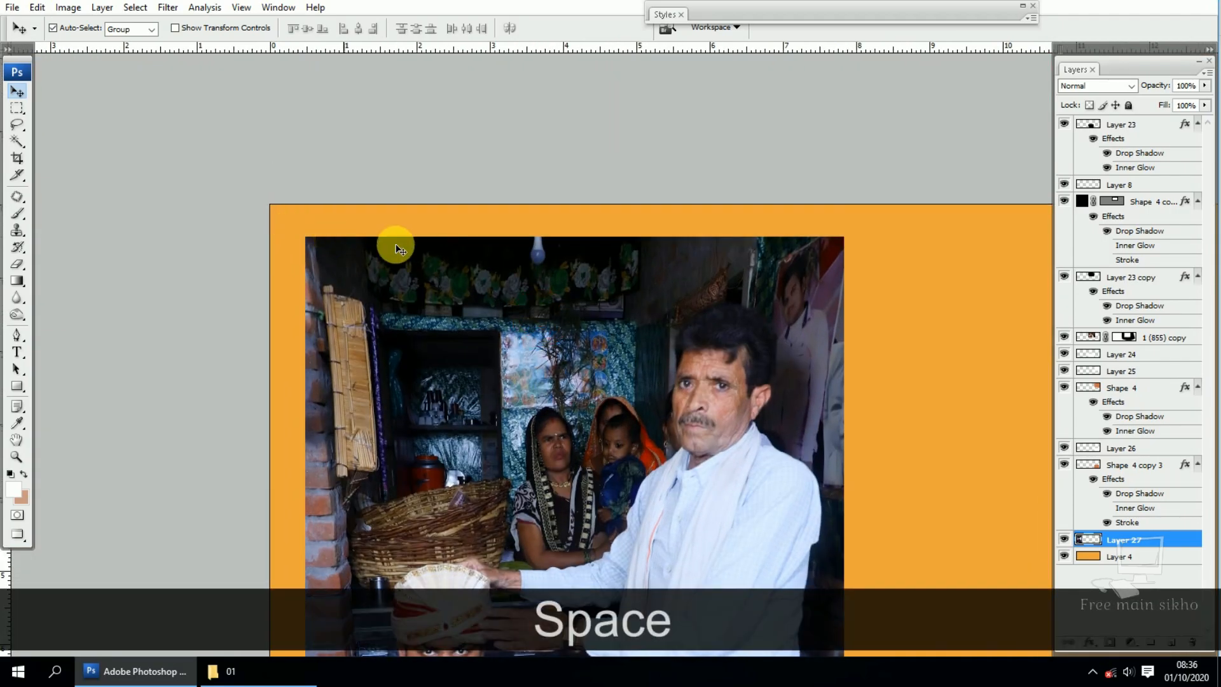
pyautogui.press('m')
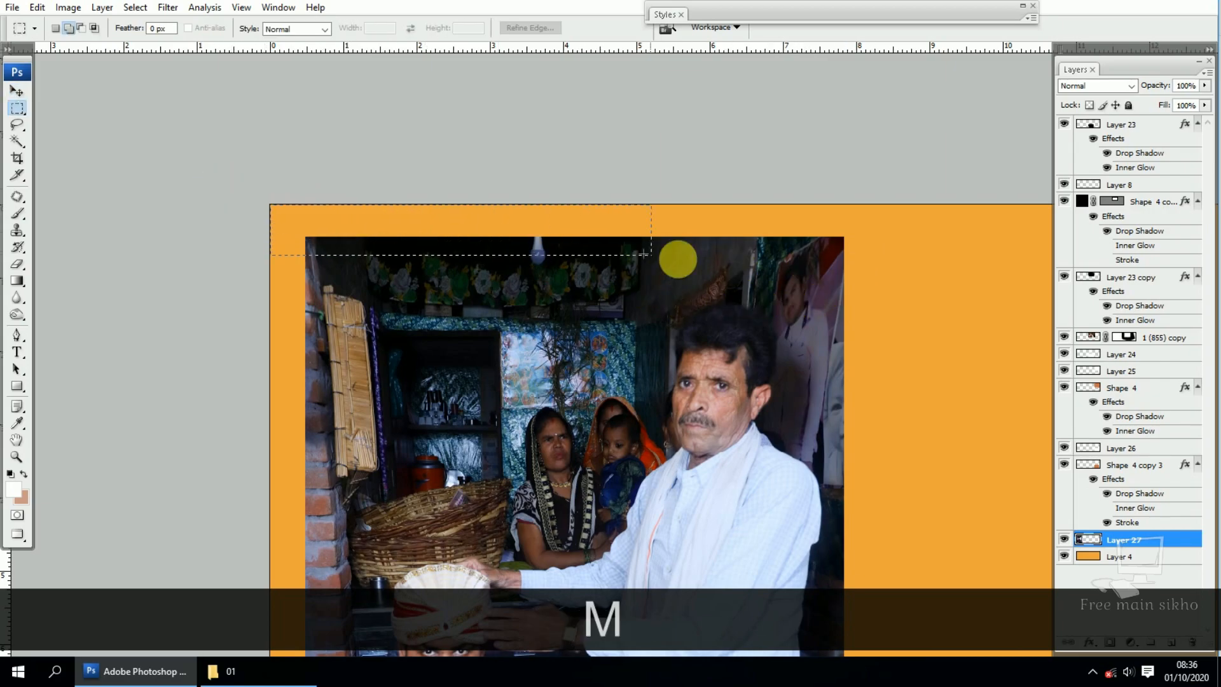
pyautogui.moveTo(648, 254); pyautogui.dragTo(819, 272)
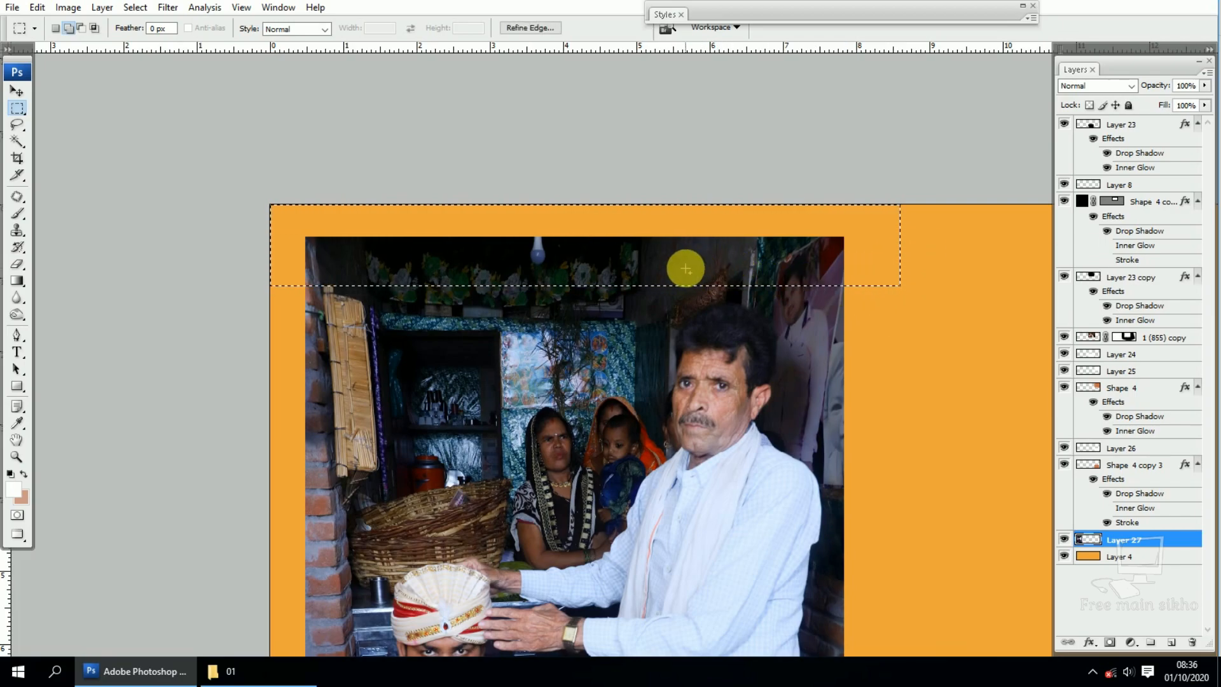
pyautogui.press('Delete')
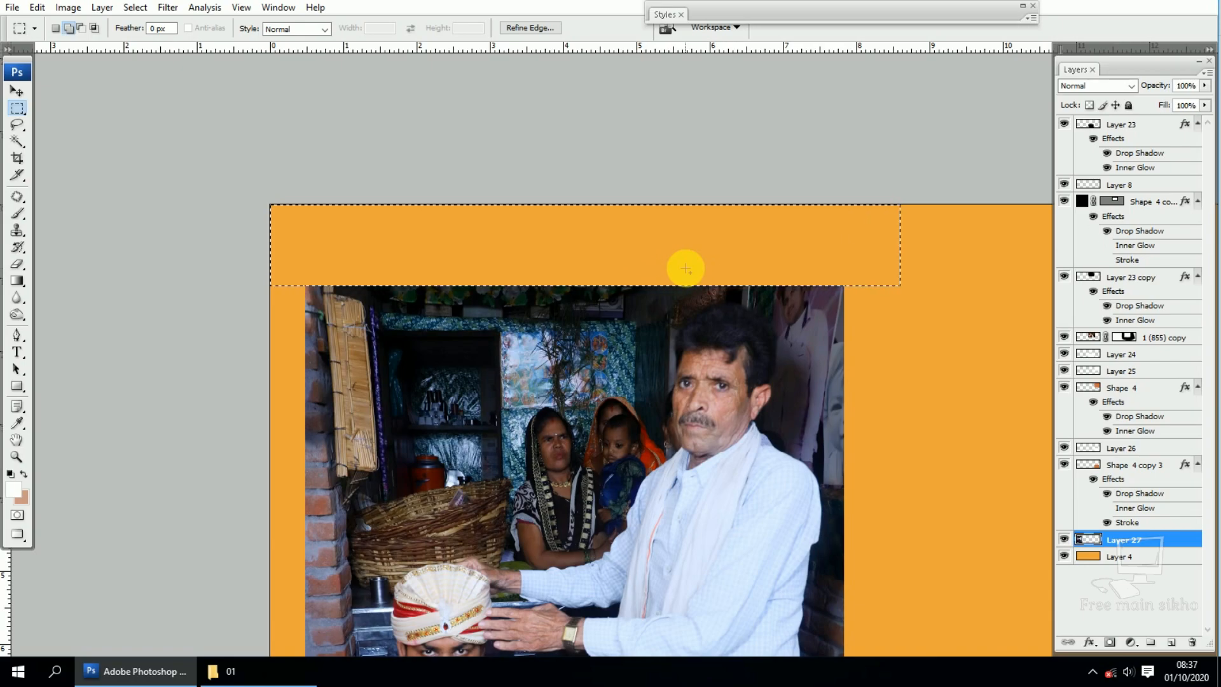
pyautogui.press('ctrl')
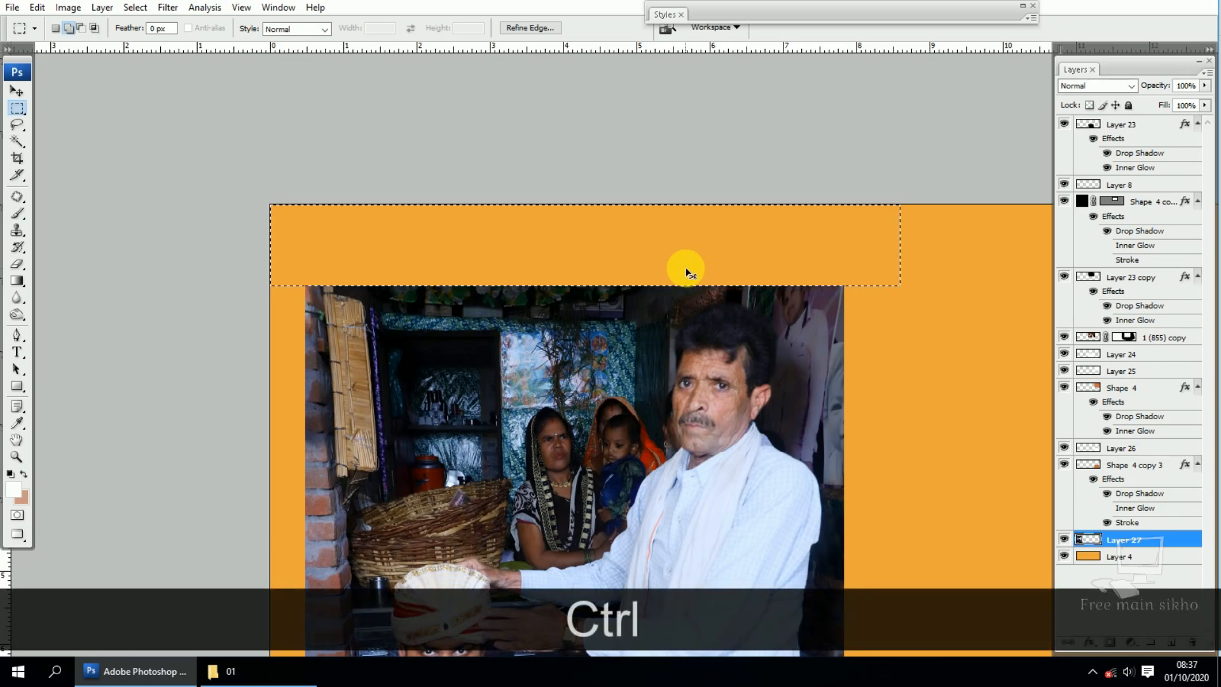
pyautogui.press('ctrl+KP_0')
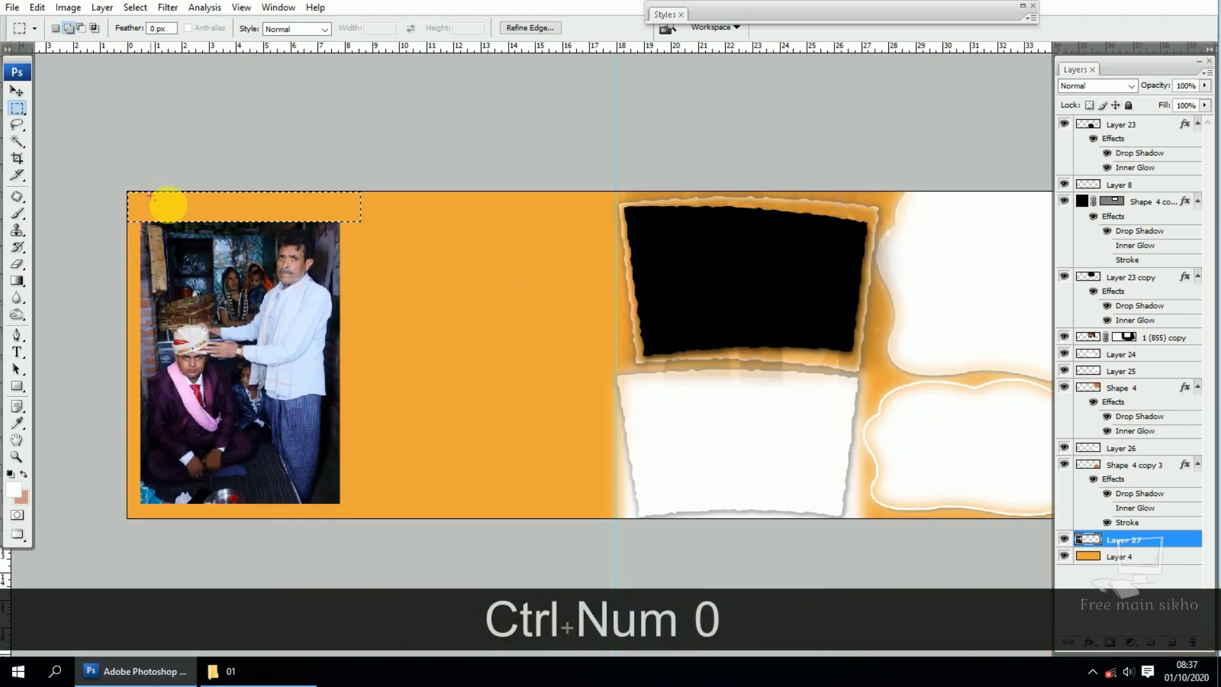
pyautogui.press('ctrl+alt+KP_Subtract')
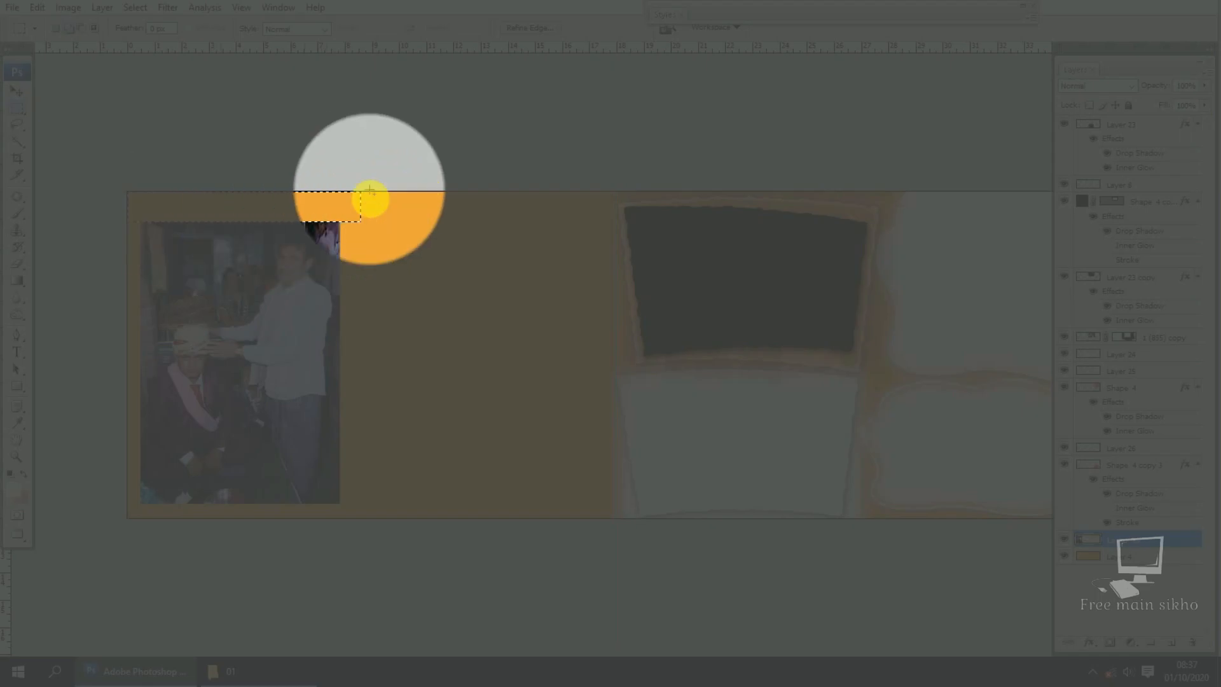
pyautogui.press('ctrl+alt+KP_Subtract')
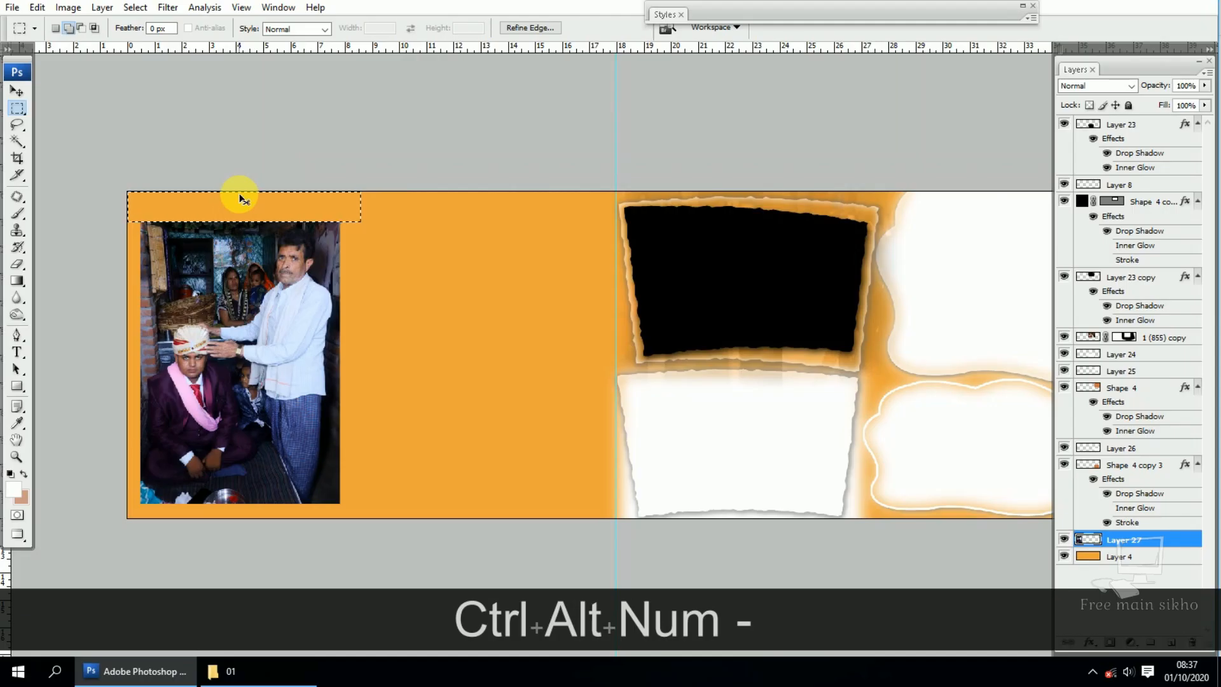
pyautogui.press('space')
pyautogui.moveTo(200, 226); pyautogui.dragTo(217, 222)
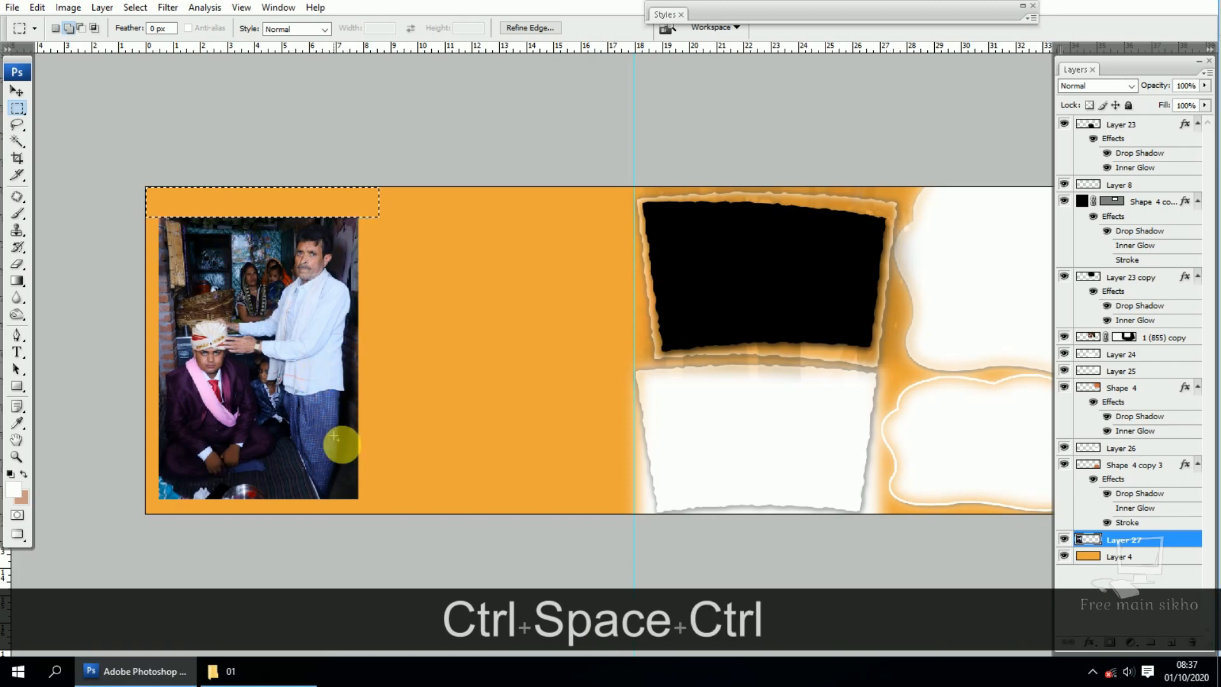
pyautogui.press('ctrl')
pyautogui.hotkey('ctrl', 'd')
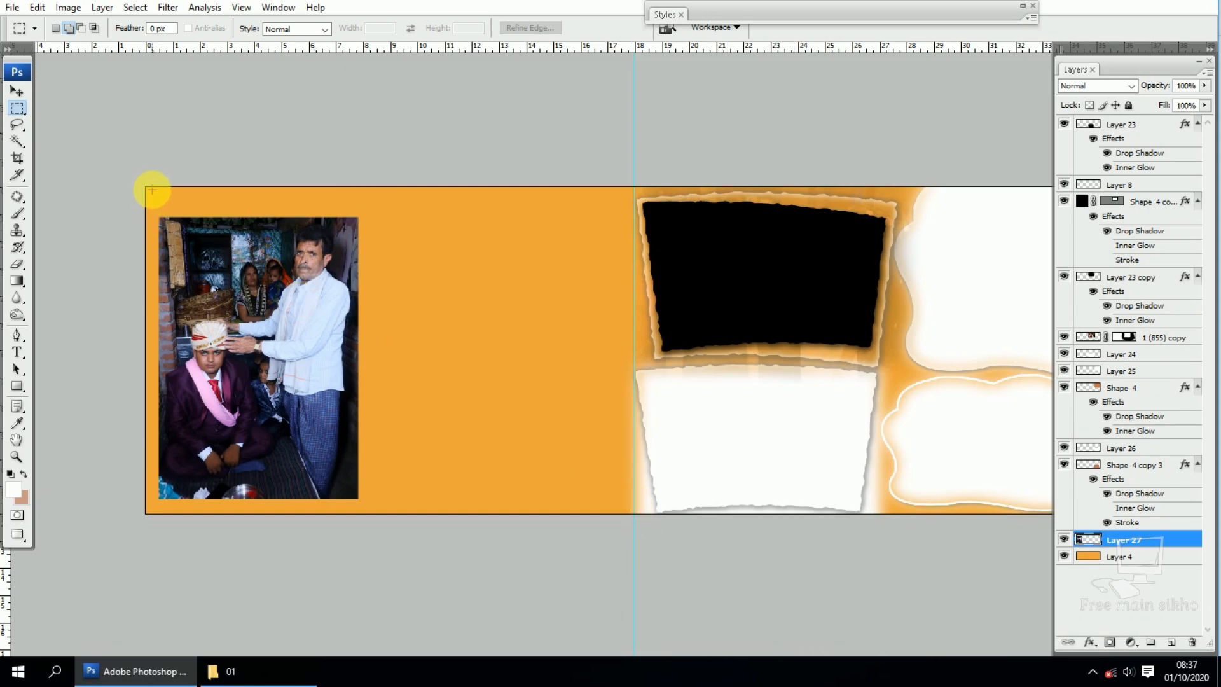
# Step: Free-transform the trimmed photo on Layer 27 proportionally to 107% from its lower outer corner, and apply the transformation
pyautogui.press('z')
pyautogui.click(523, 311)
pyautogui.press('ctrl+KP_0')
pyautogui.press('v')
pyautogui.press('space')
pyautogui.moveTo(315, 362); pyautogui.dragTo(413, 353)
pyautogui.rightClick(354, 344)
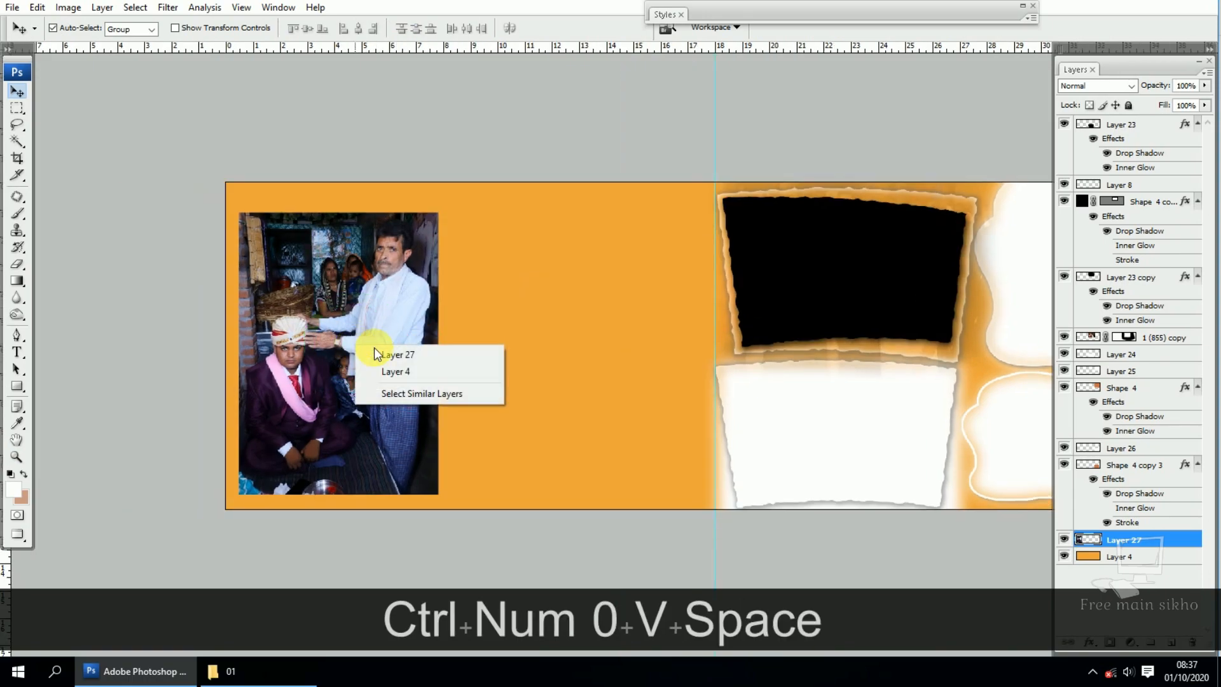
pyautogui.click(407, 354)
pyautogui.hotkey('ctrl', 't')
pyautogui.press('shift')
pyautogui.moveTo(445, 218); pyautogui.dragTo(469, 204)
pyautogui.doubleClick(389, 260)
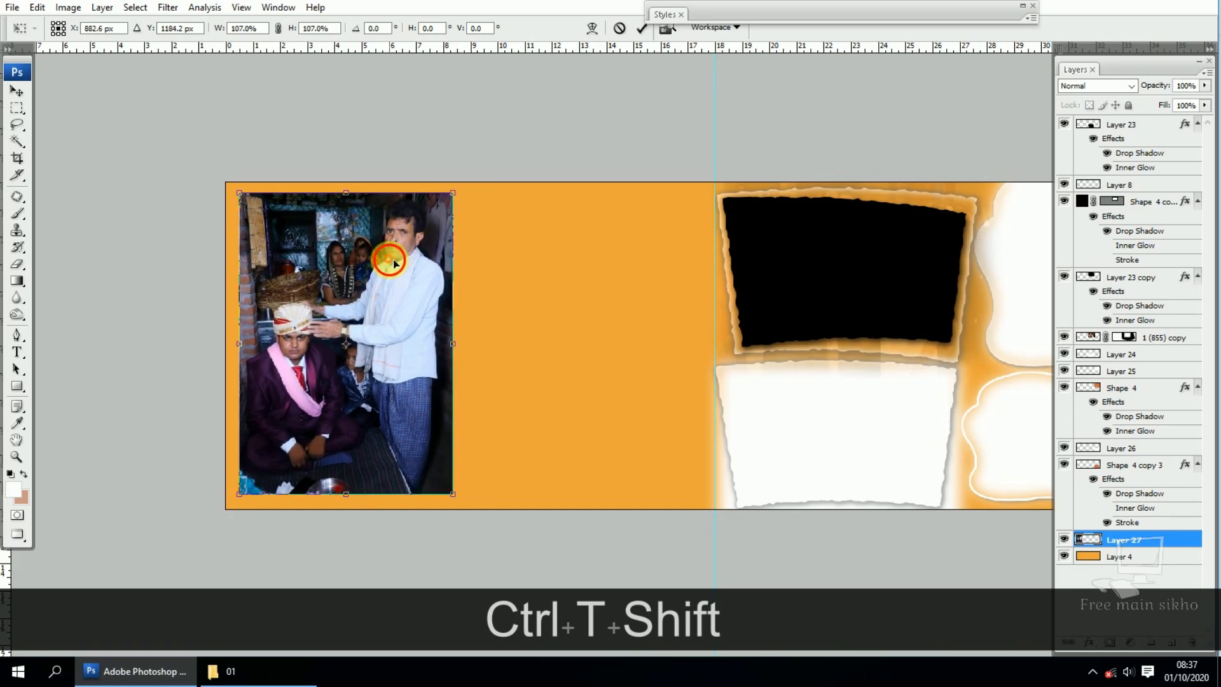
# Step: Nudge the enlarged photo slightly downward on the left page to even out its margins
pyautogui.press('Down')
pyautogui.press('Down')
pyautogui.press('Down')
pyautogui.press('Up')
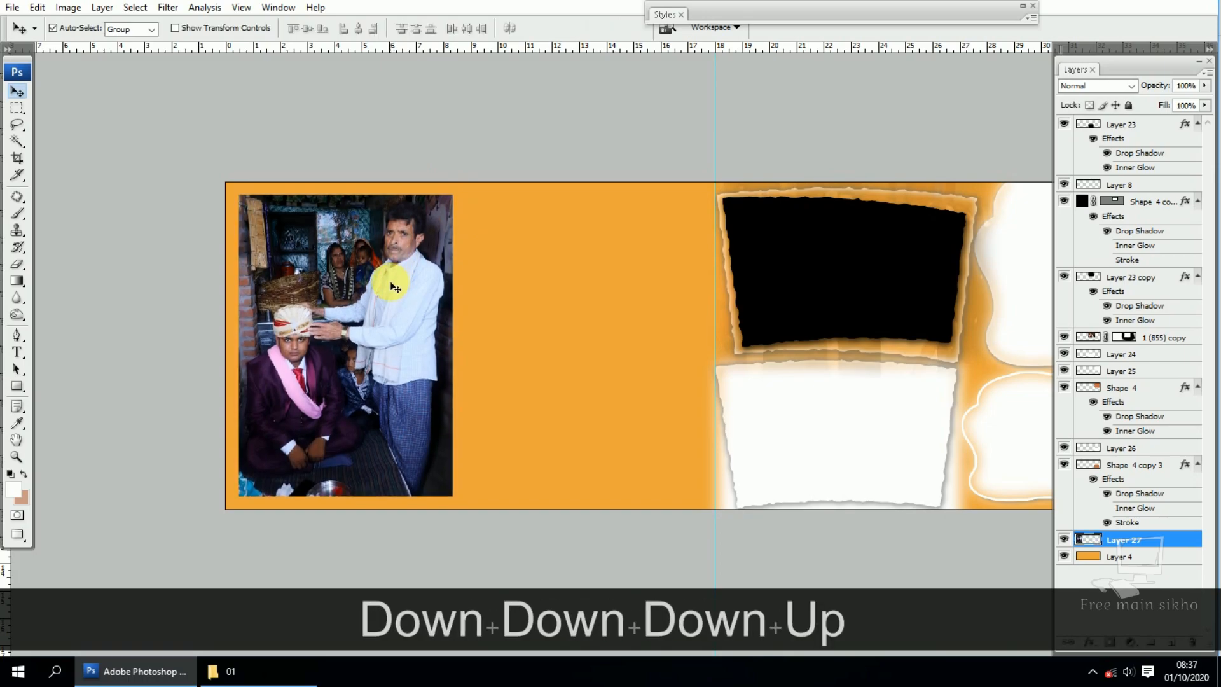
# Step: Select the photo's layer, Layer 27, on the left page and duplicate it
pyautogui.rightClick(350, 285)
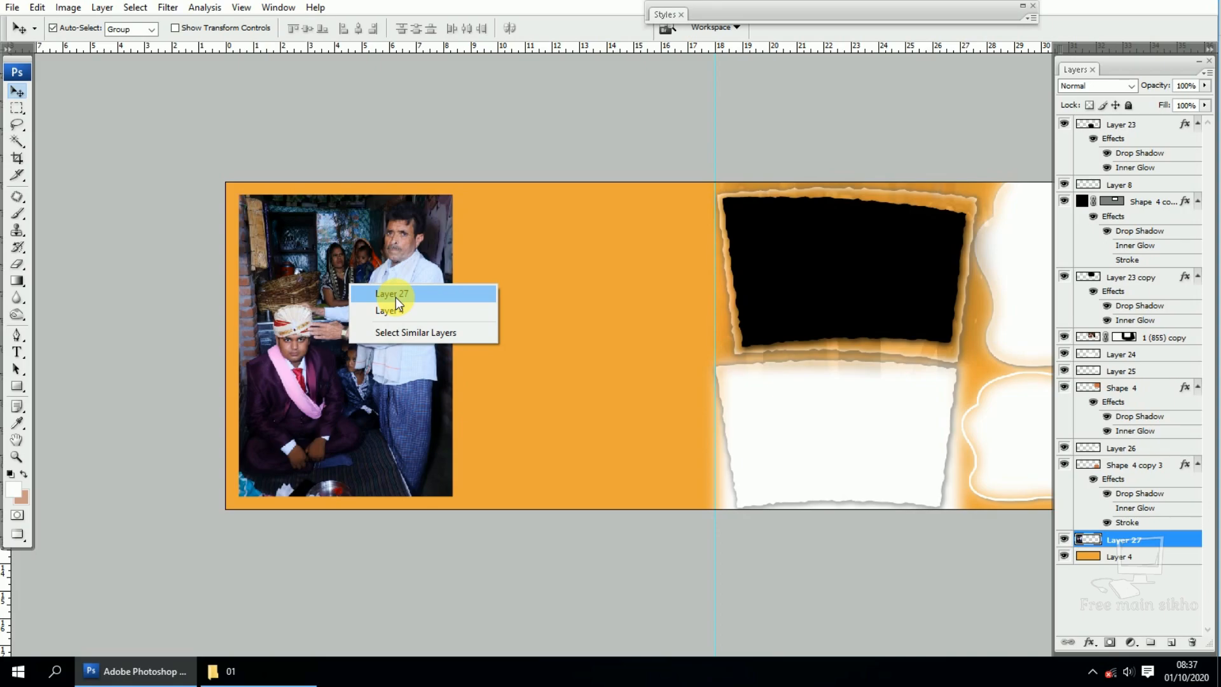
pyautogui.click(396, 294)
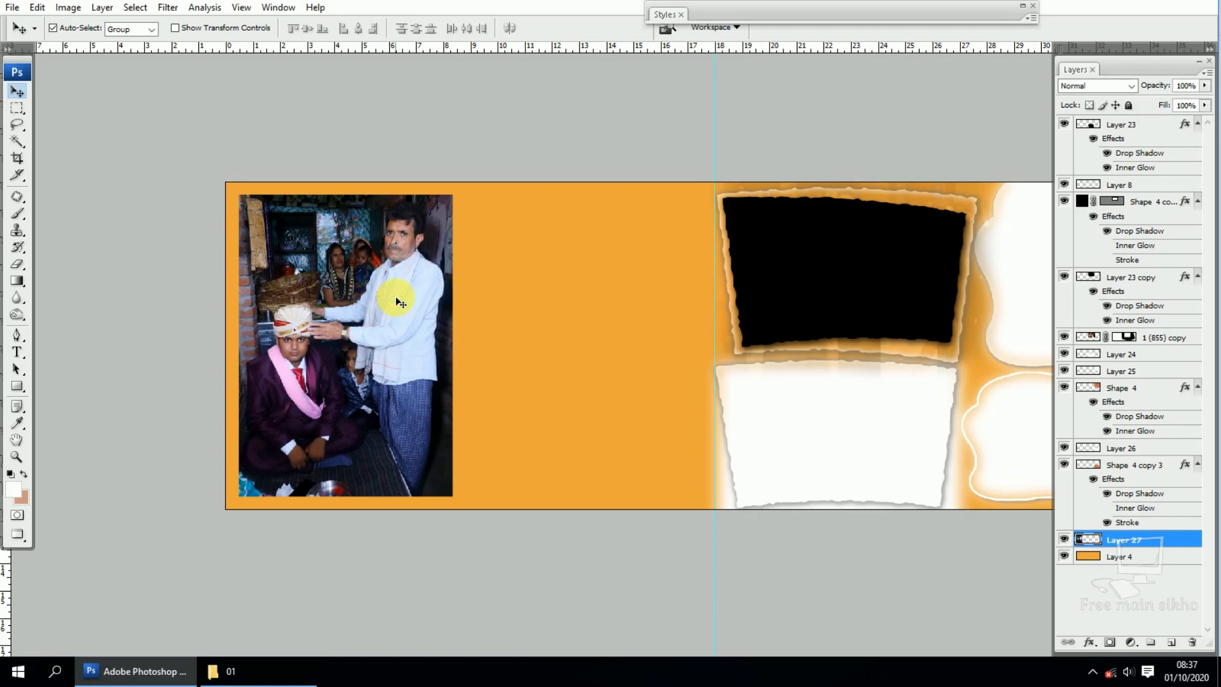
pyautogui.press('ctrl')
pyautogui.hotkey('ctrl', 'j')
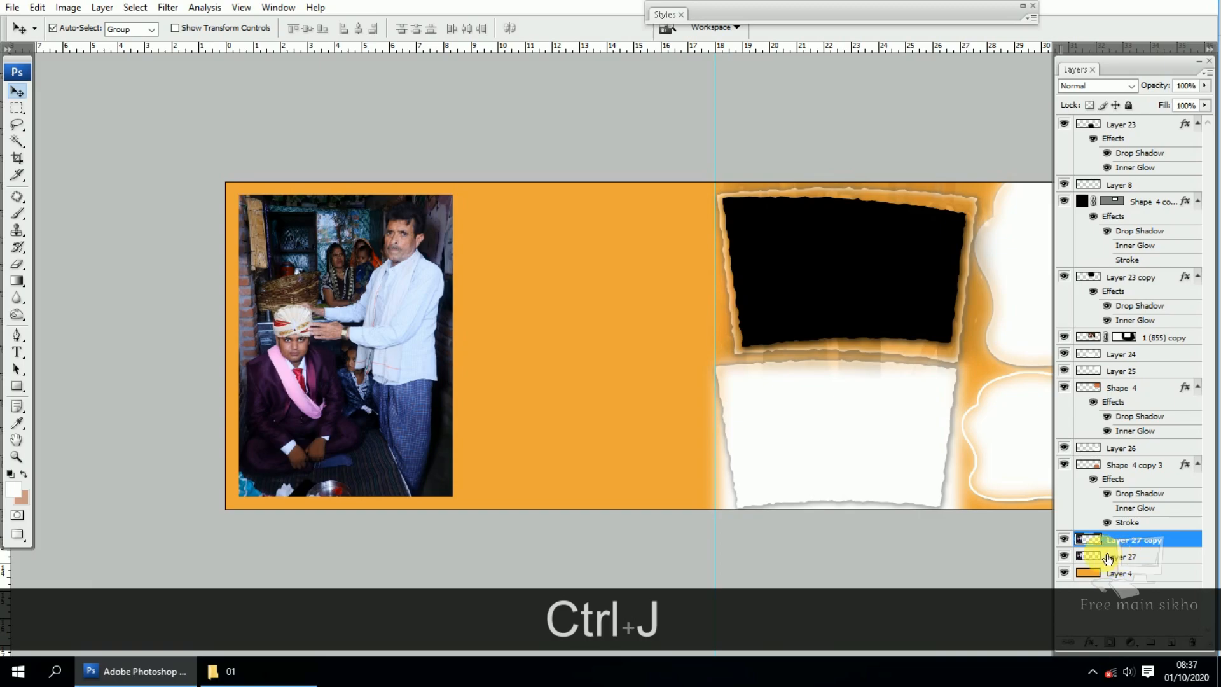
pyautogui.press('ctrl+KP_1')
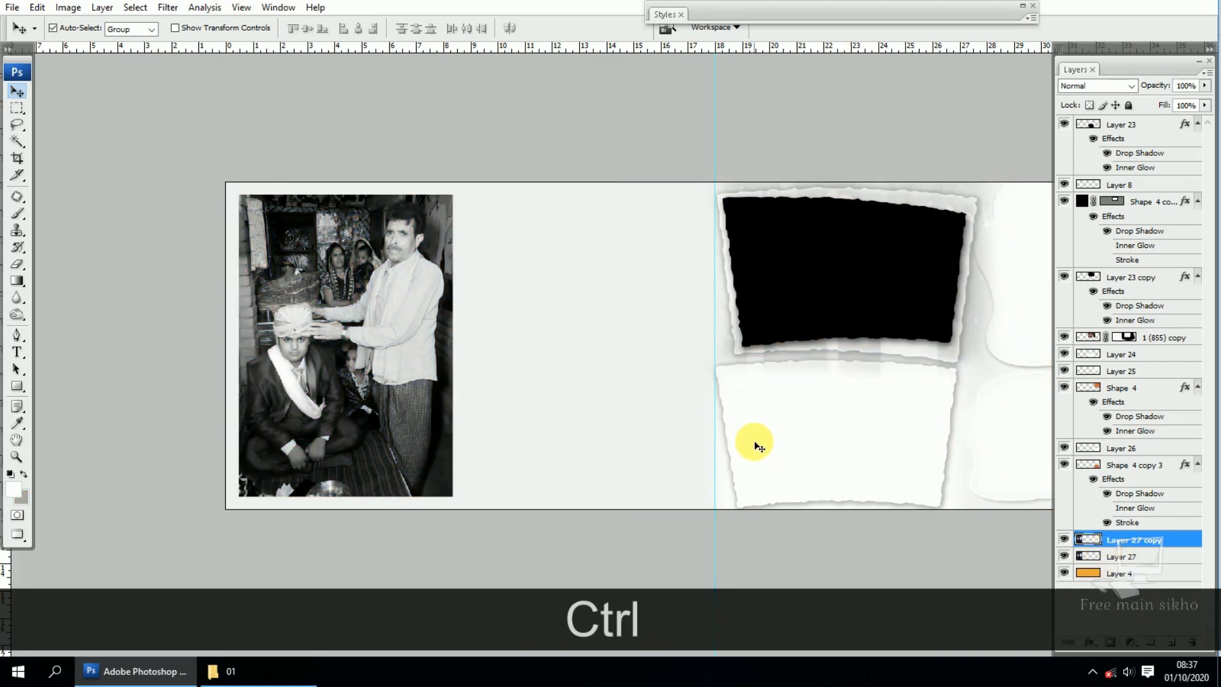
pyautogui.hotkey('ctrl', '`')
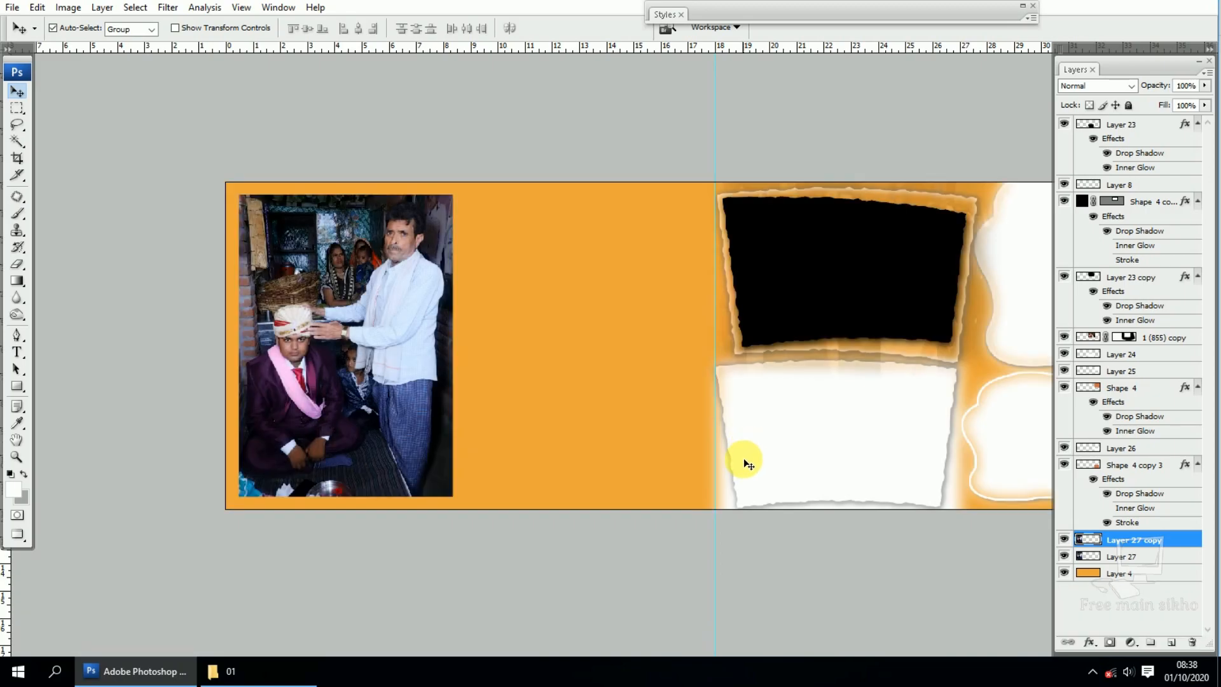
pyautogui.press('q')
pyautogui.press('q')
pyautogui.press('space')
pyautogui.moveTo(540, 435); pyautogui.dragTo(586, 437)
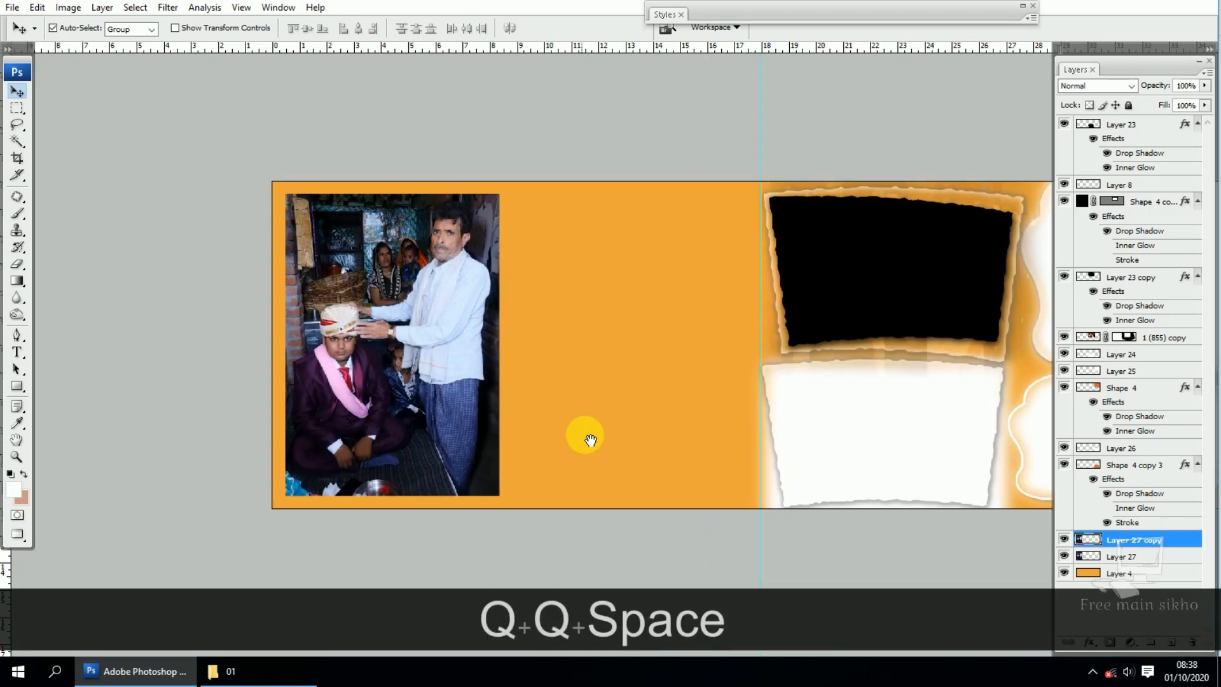
pyautogui.press('z')
pyautogui.click(383, 301)
pyautogui.press('space')
pyautogui.moveTo(518, 353); pyautogui.dragTo(498, 353)
pyautogui.press('v')
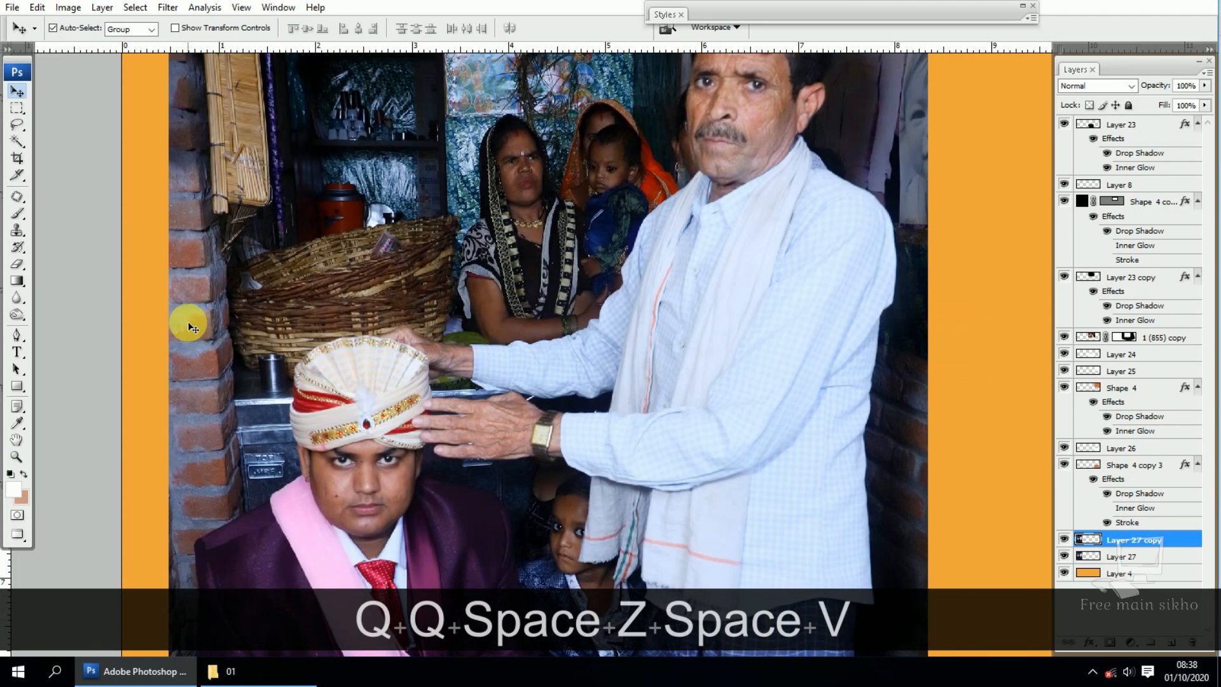
# Step: Try moving the duplicated photo, Layer 27 copy, sideways away from the original on the left page, and undo the move
pyautogui.moveTo(221, 326); pyautogui.dragTo(472, 341)
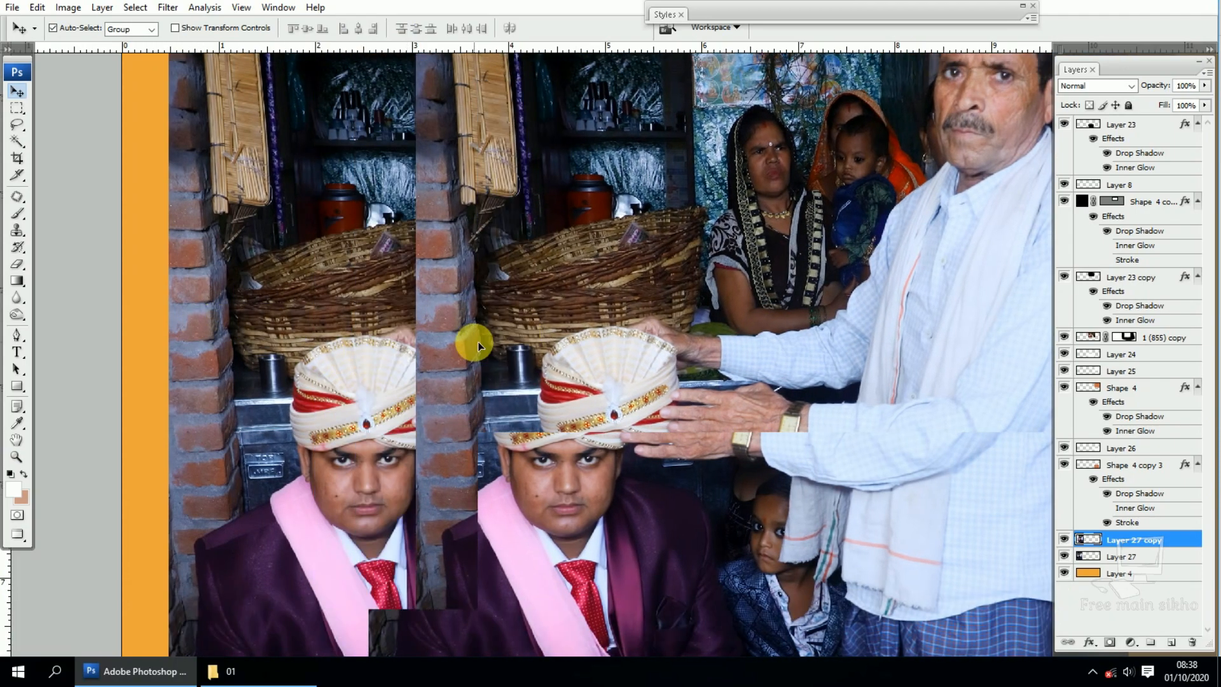
pyautogui.hotkey('ctrl', 'z')
pyautogui.hotkey('ctrl', '0')
pyautogui.press('v')
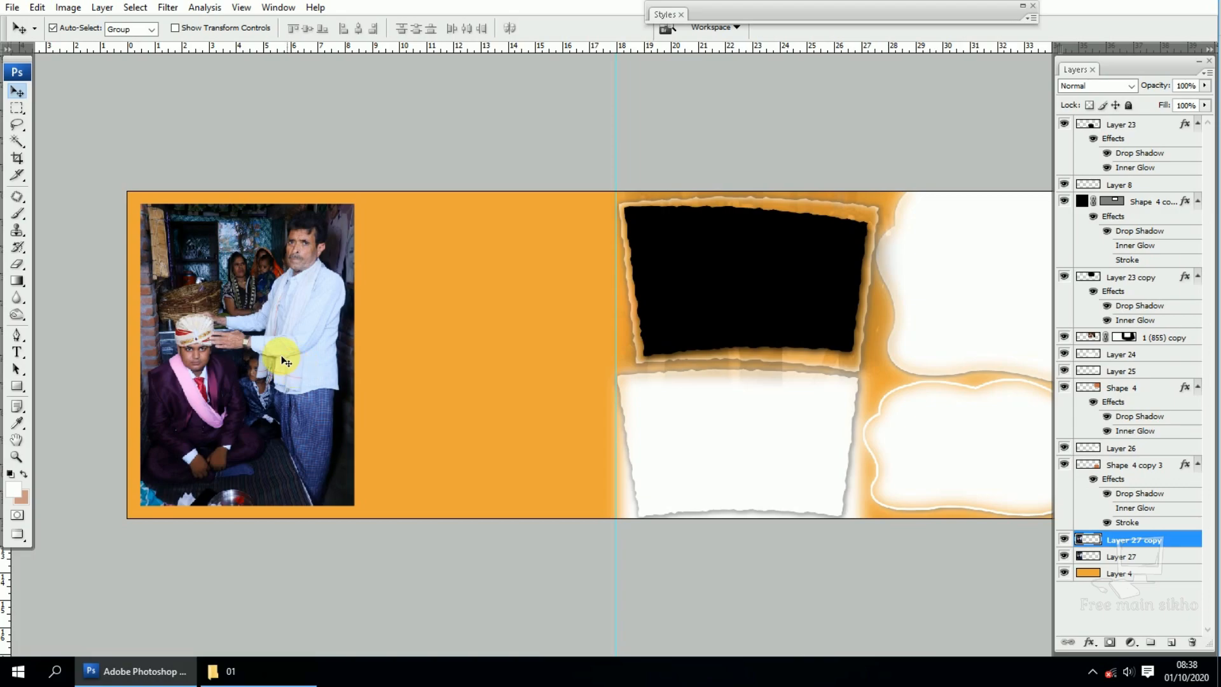
pyautogui.rightClick(241, 310)
pyautogui.click(259, 313)
pyautogui.moveTo(232, 313); pyautogui.dragTo(510, 310)
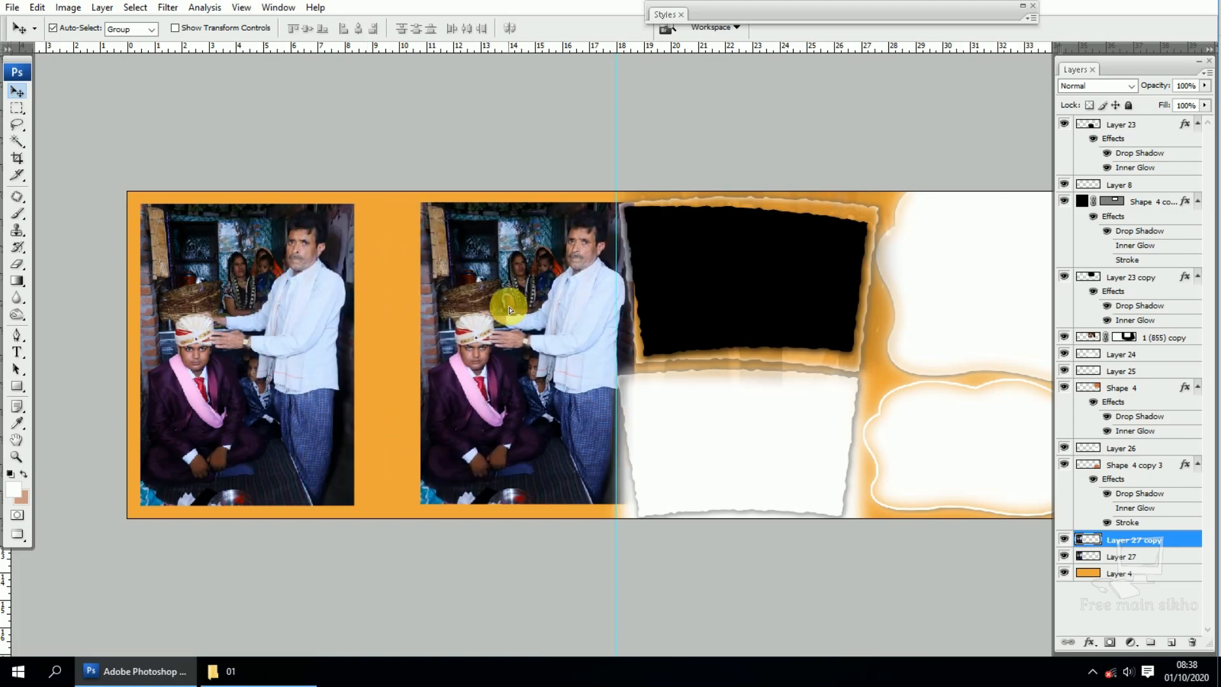
pyautogui.hotkey('ctrl', 'z')
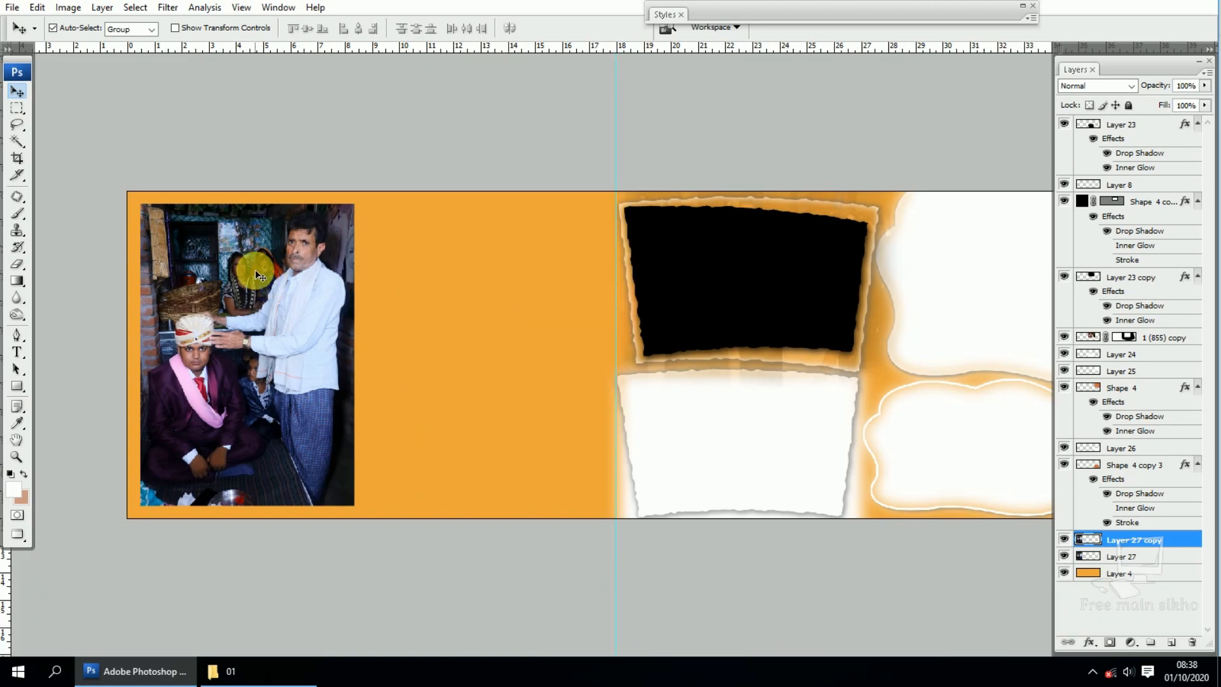
# Step: Free-transform Layer 27 copy proportionally about its centre to 95.1%, and apply the transformation
pyautogui.rightClick(252, 268)
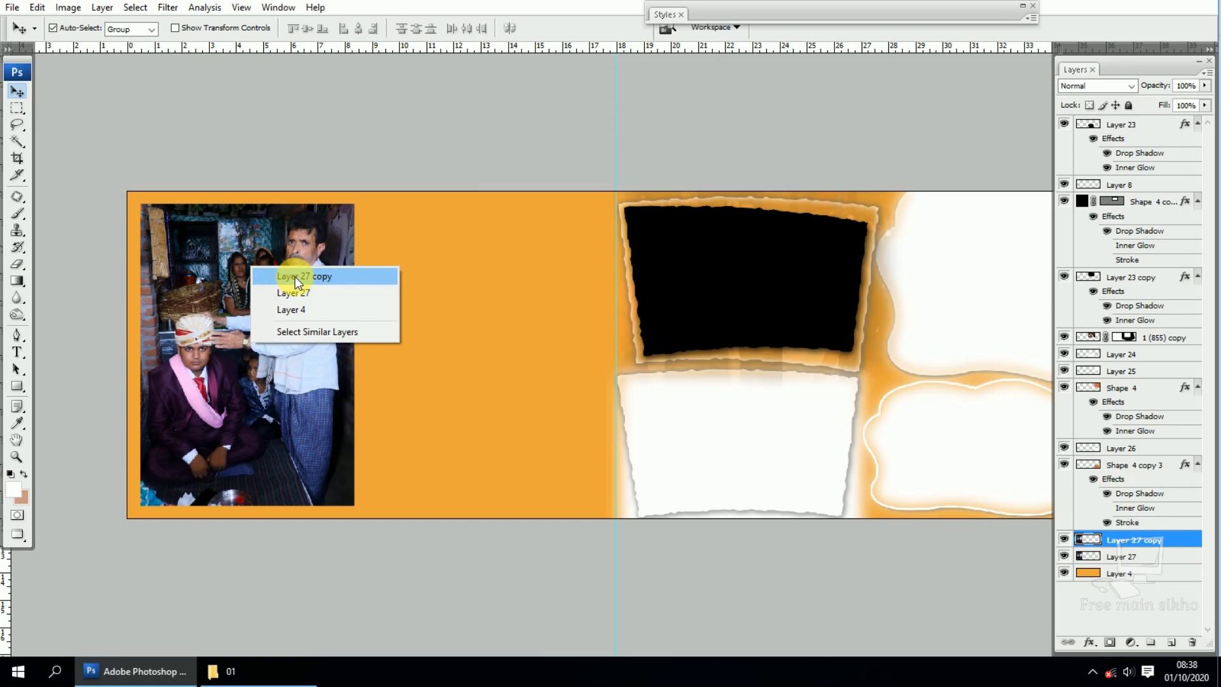
pyautogui.click(297, 277)
pyautogui.hotkey('ctrl', 't')
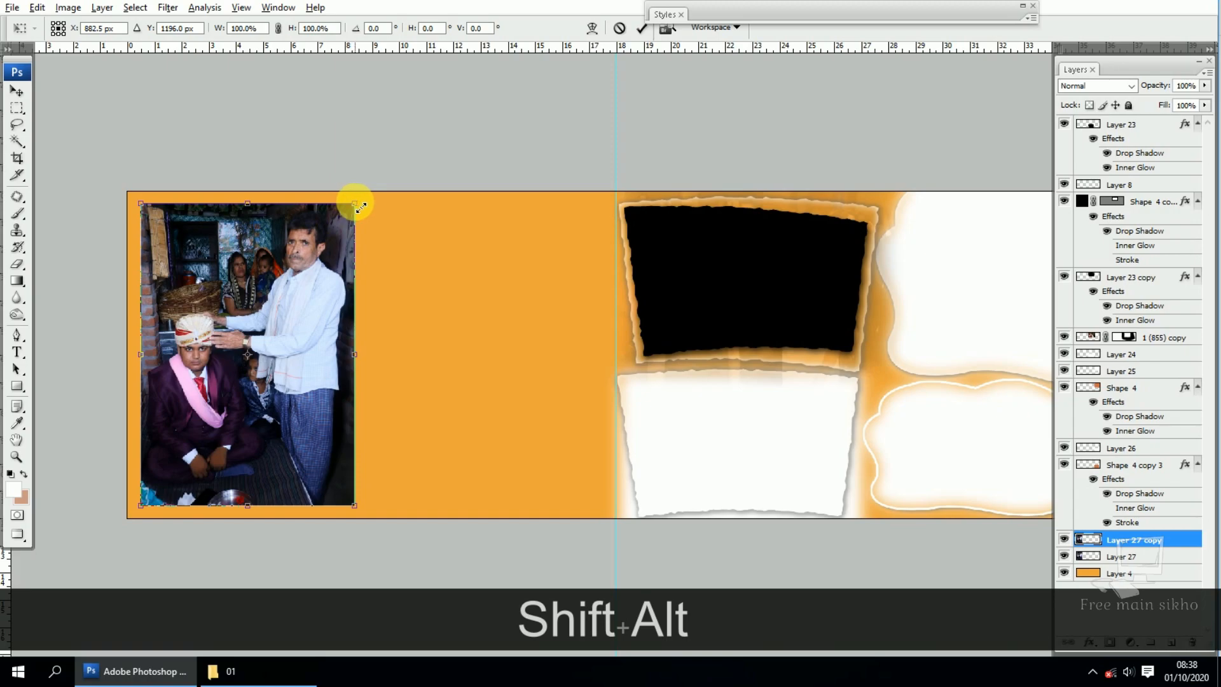
pyautogui.moveTo(361, 209); pyautogui.dragTo(357, 217)
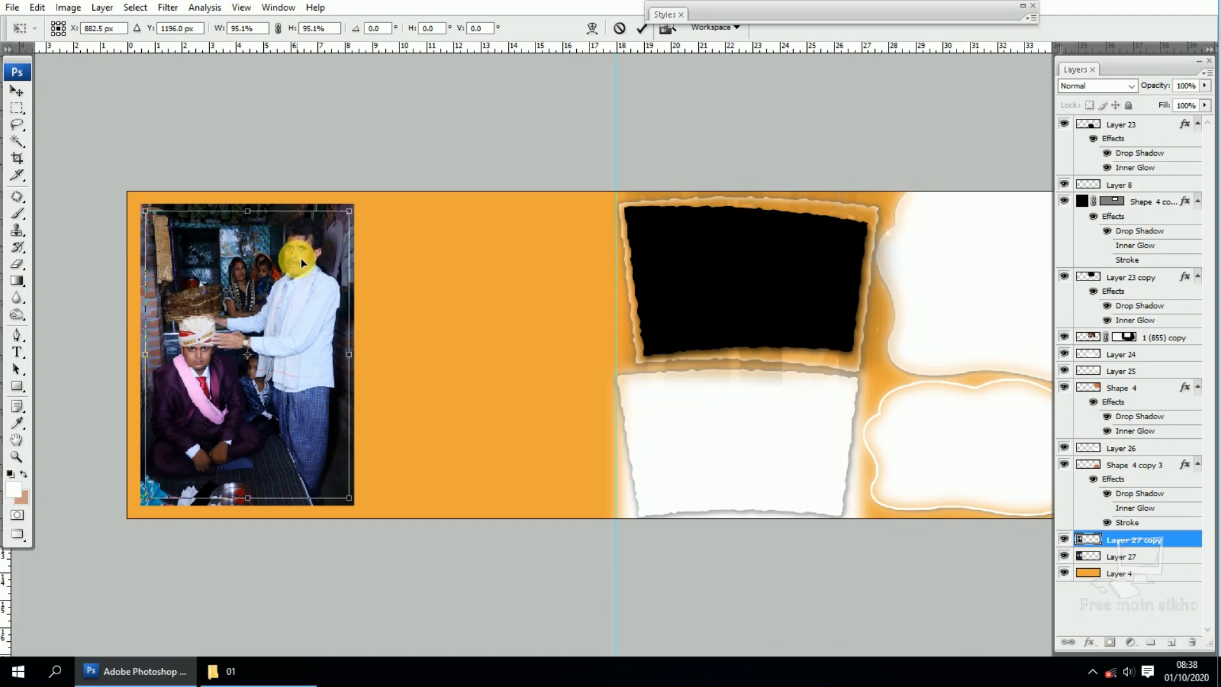
pyautogui.press('Return')
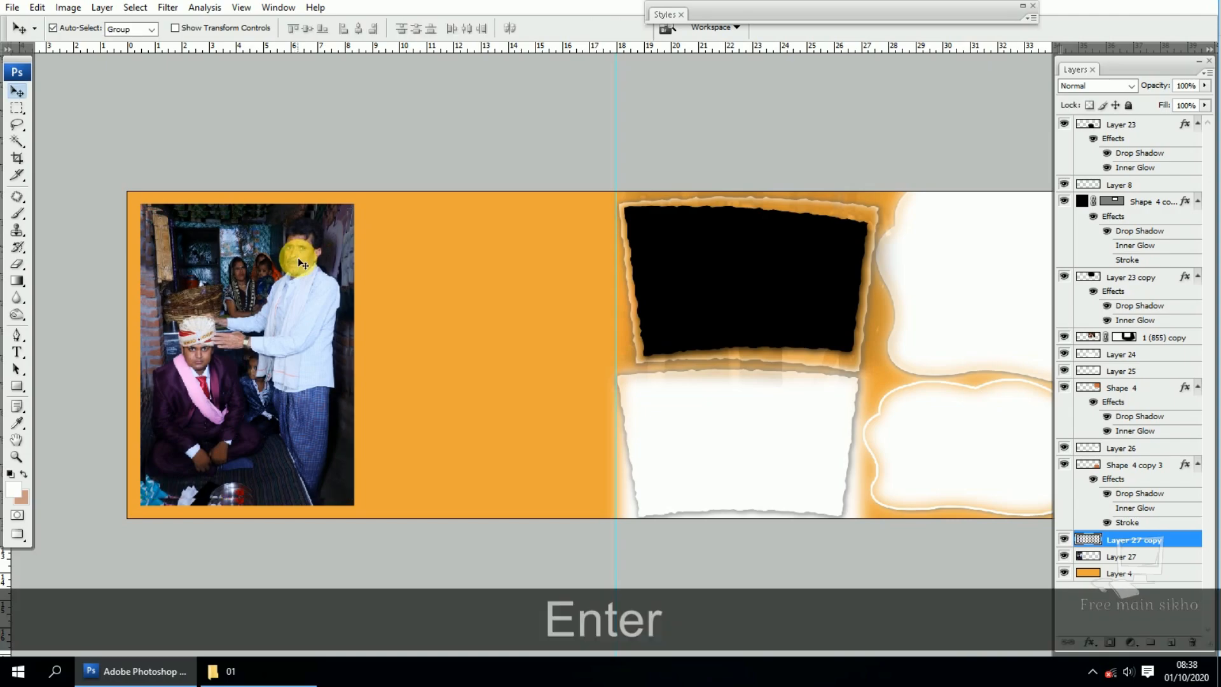
# Step: Select the original full-size photo, Layer 27, beneath the reduced copy on the left page
pyautogui.rightClick(275, 286)
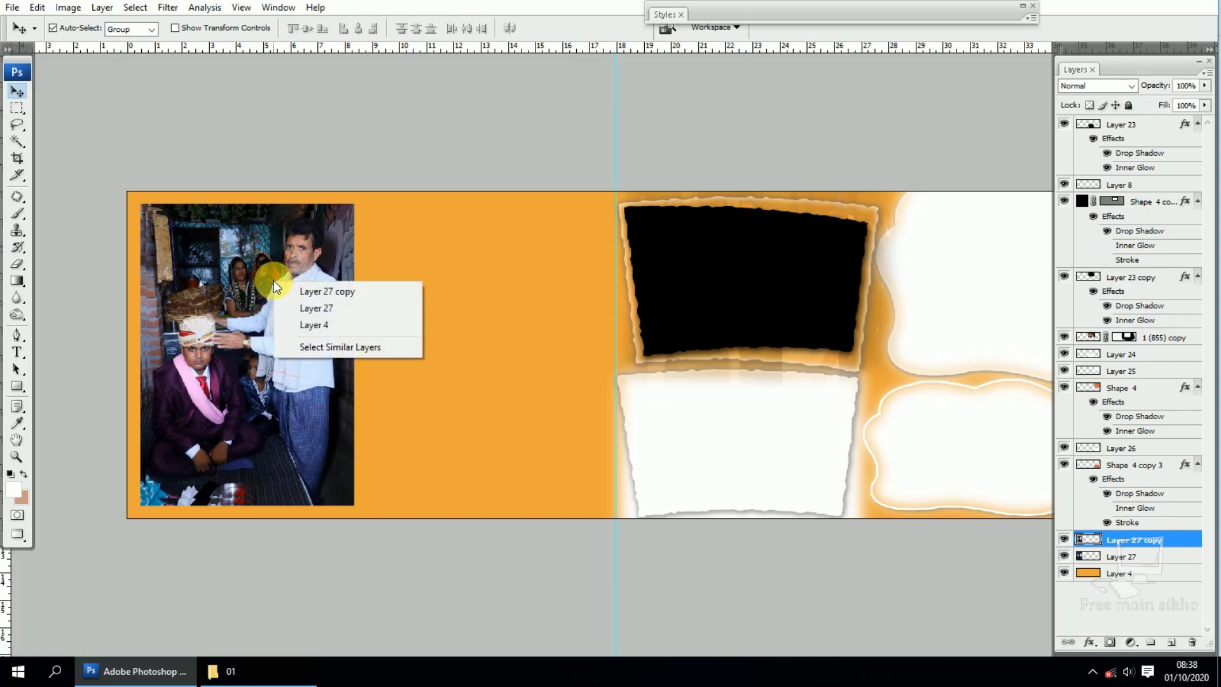
pyautogui.click(323, 308)
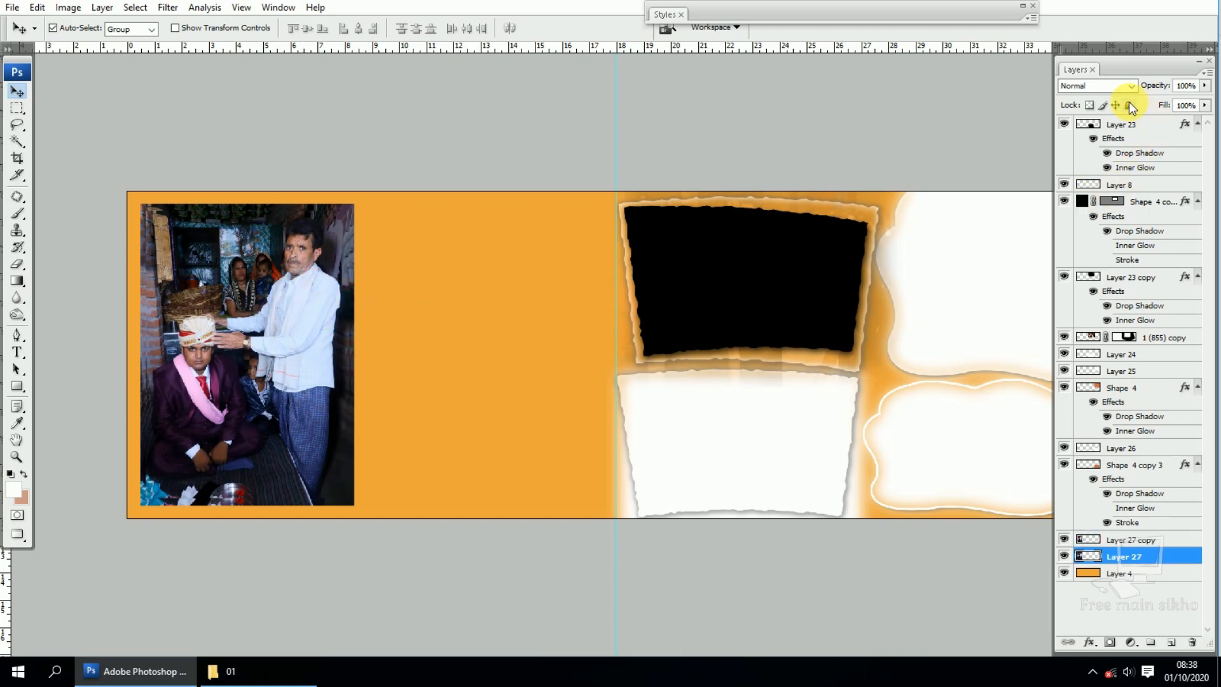
pyautogui.press('ctrl+KP_1')
pyautogui.click(948, 210)
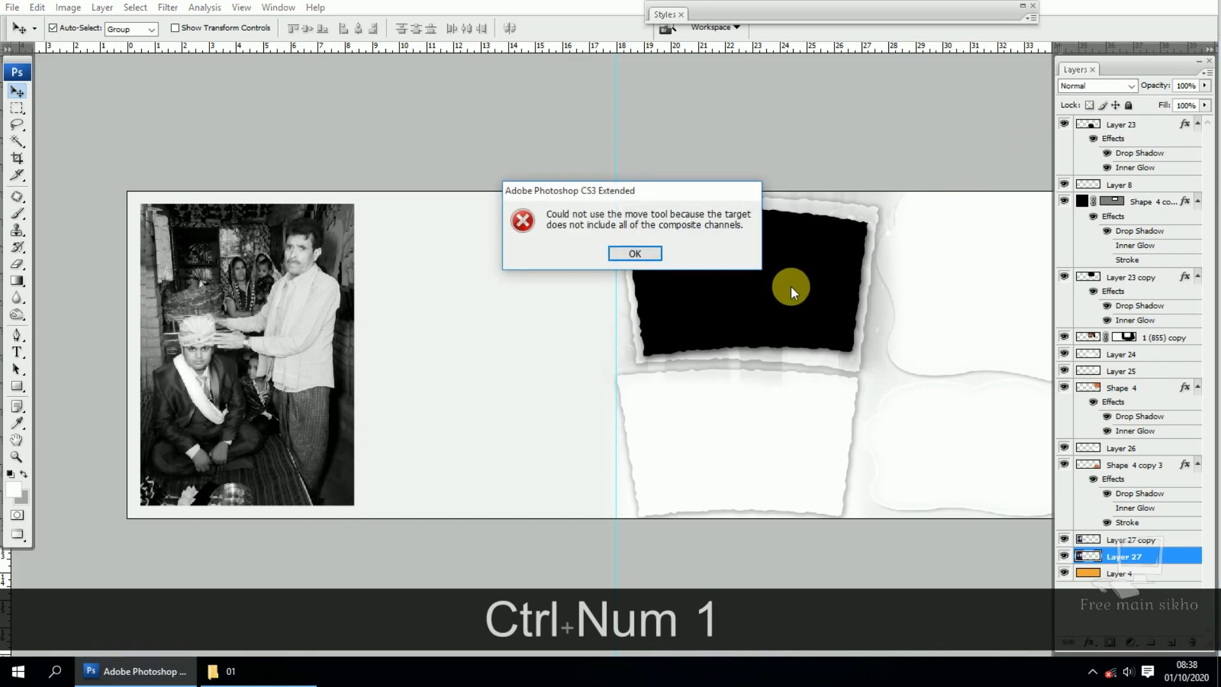
pyautogui.press('space')
pyautogui.press('q')
pyautogui.press('q')
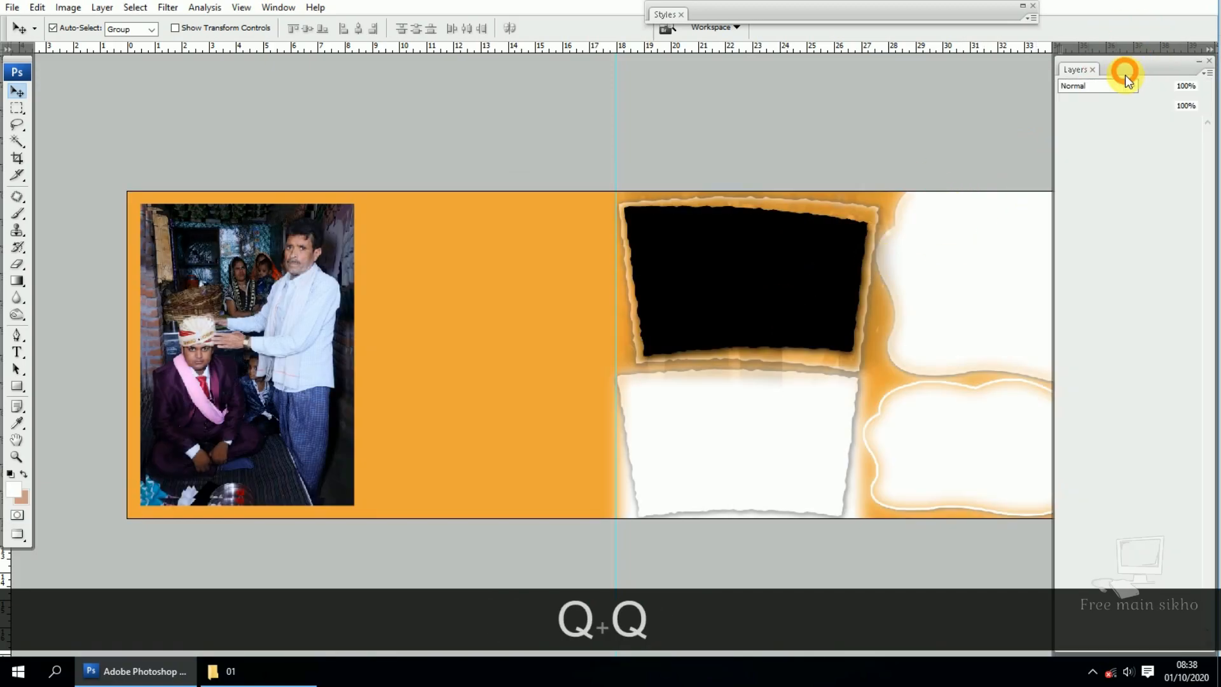
pyautogui.press('ctrl+KP_1')
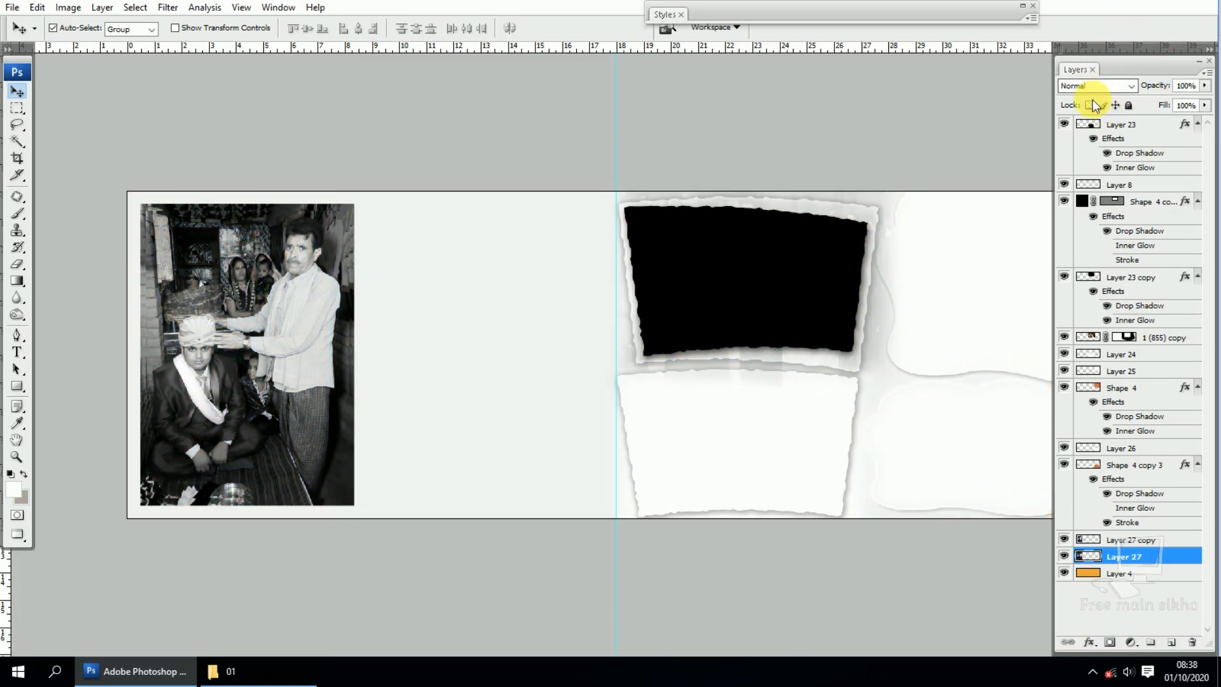
pyautogui.hotkey('ctrl', '`')
pyautogui.press('q')
pyautogui.press('q')
pyautogui.press('space')
pyautogui.moveTo(906, 232); pyautogui.dragTo(840, 225)
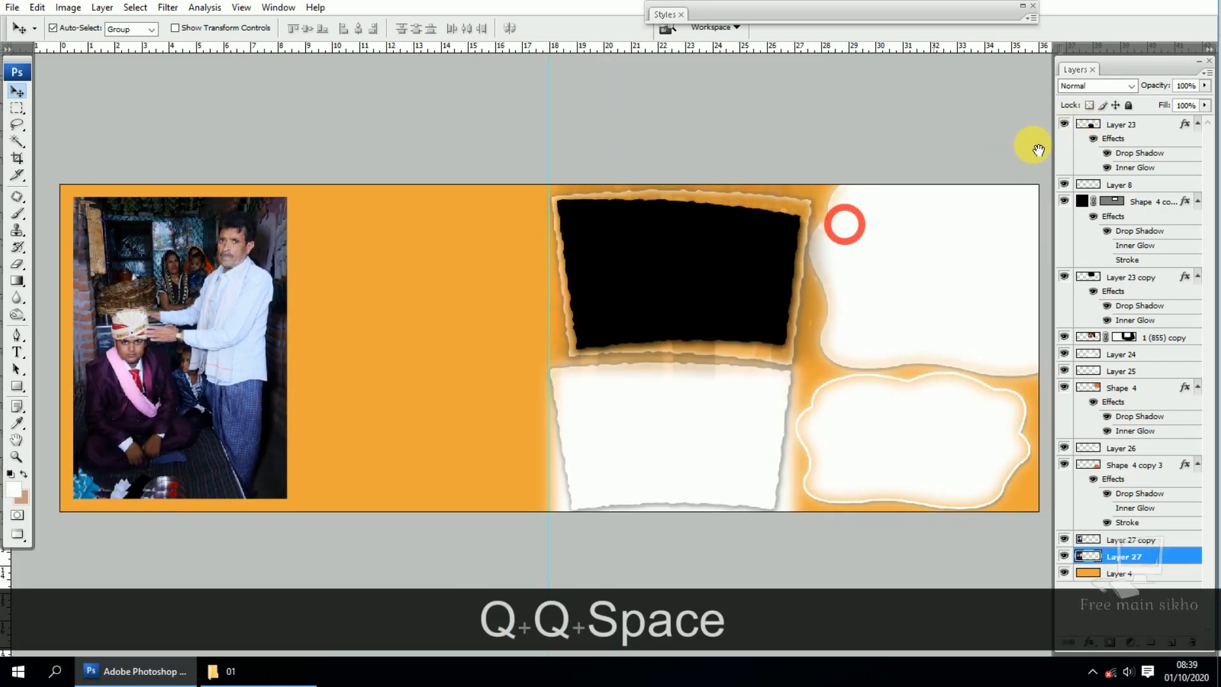
# Step: Set the blend mode of Layer 27 to Overlay
pyautogui.click(1113, 88)
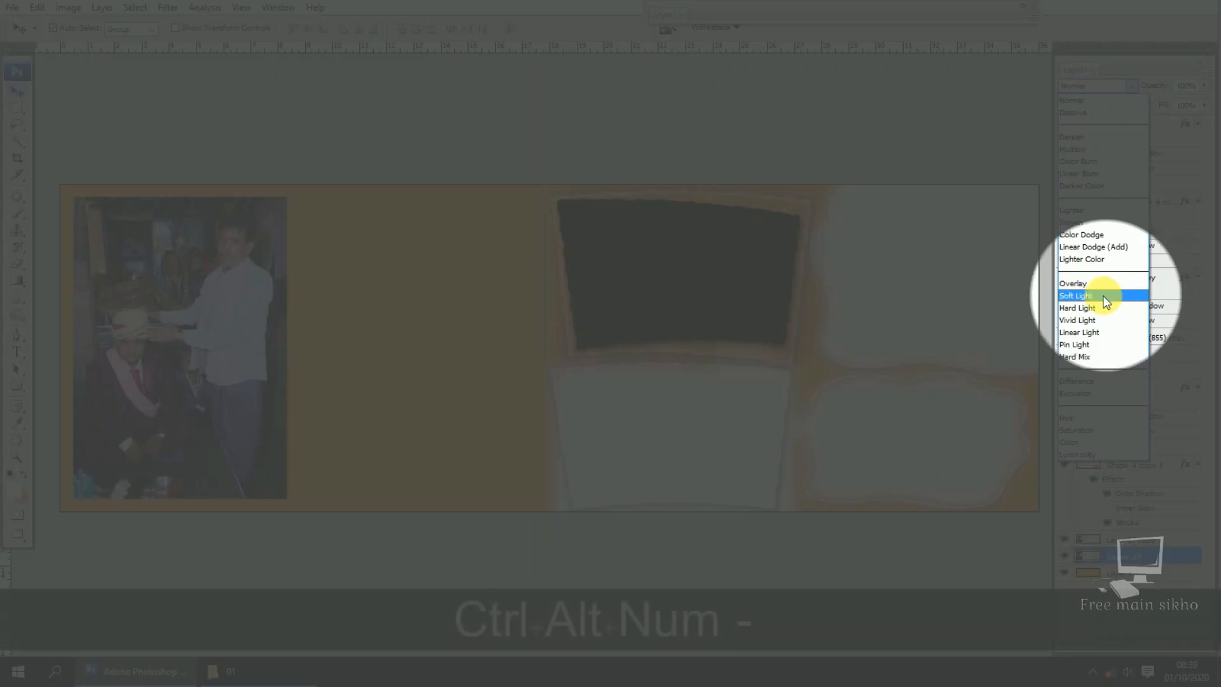
pyautogui.click(1128, 85)
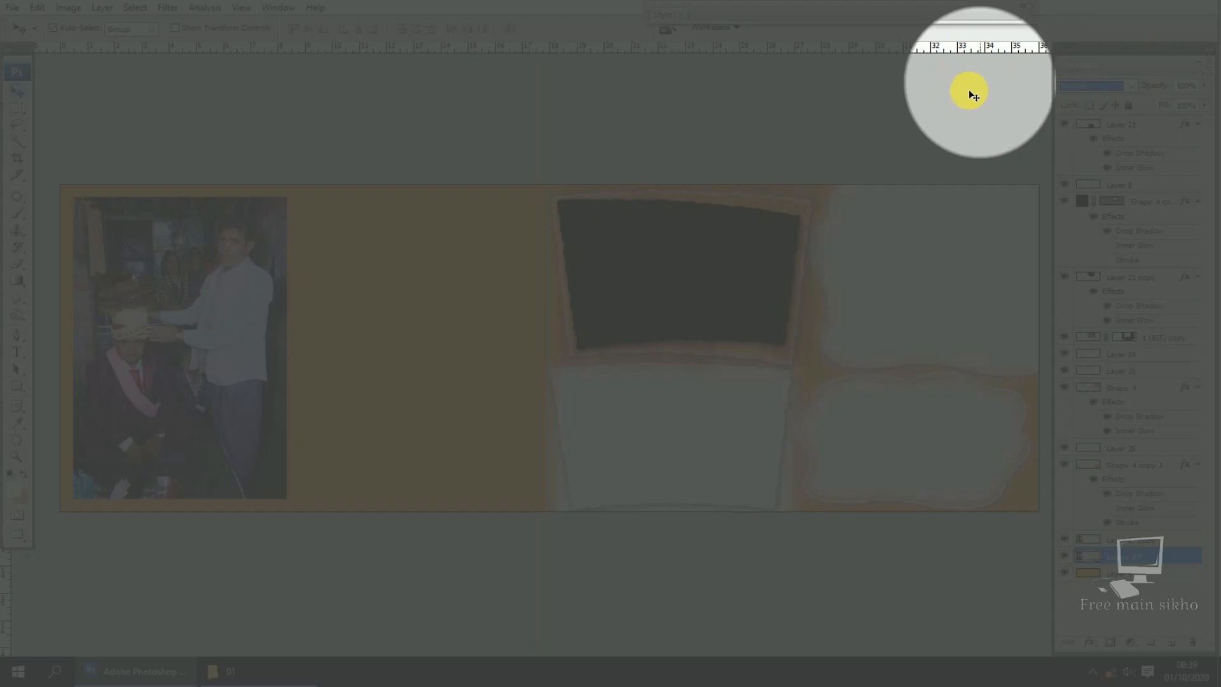
pyautogui.click(1129, 86)
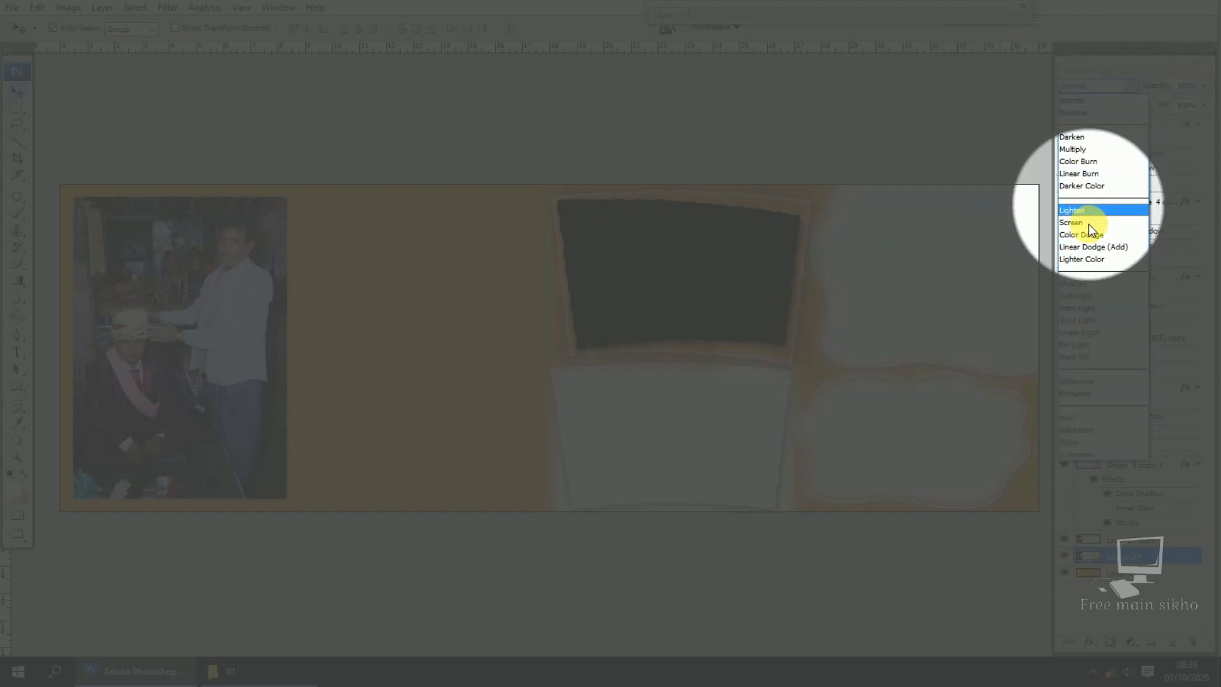
pyautogui.click(1087, 286)
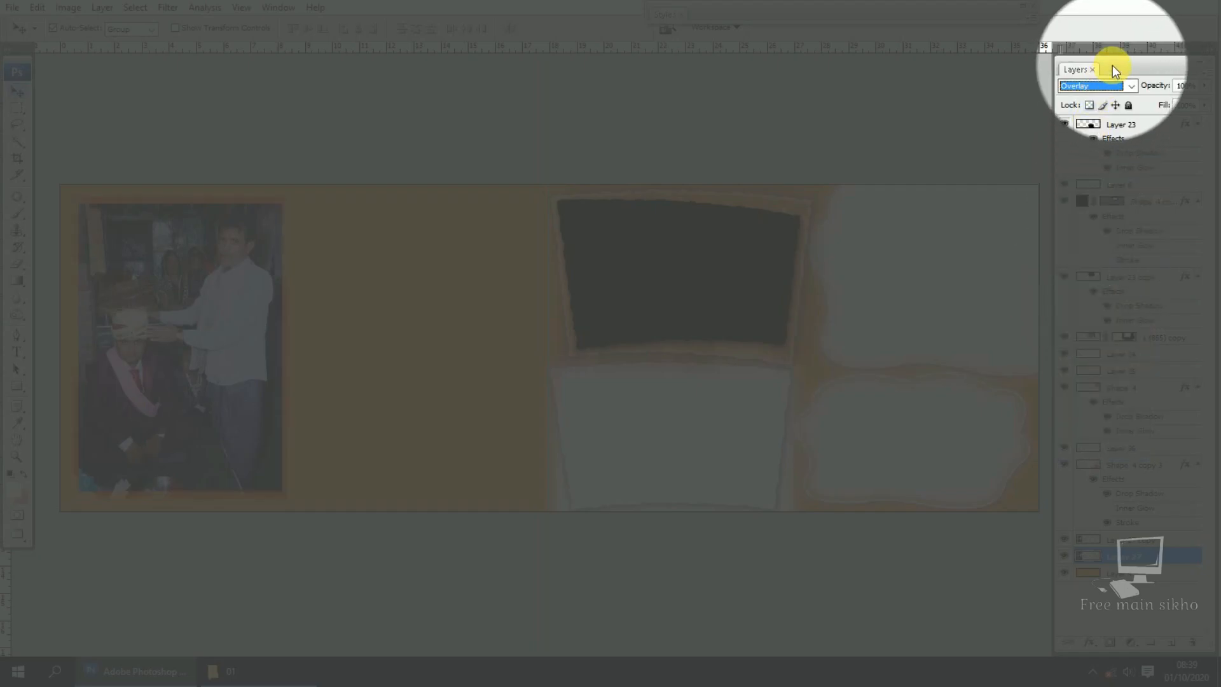
# Step: Examine the Overlay border around the left page's photo close up and at full-page view
pyautogui.hotkey('ctrl', 'alt', '-')
pyautogui.press('space')
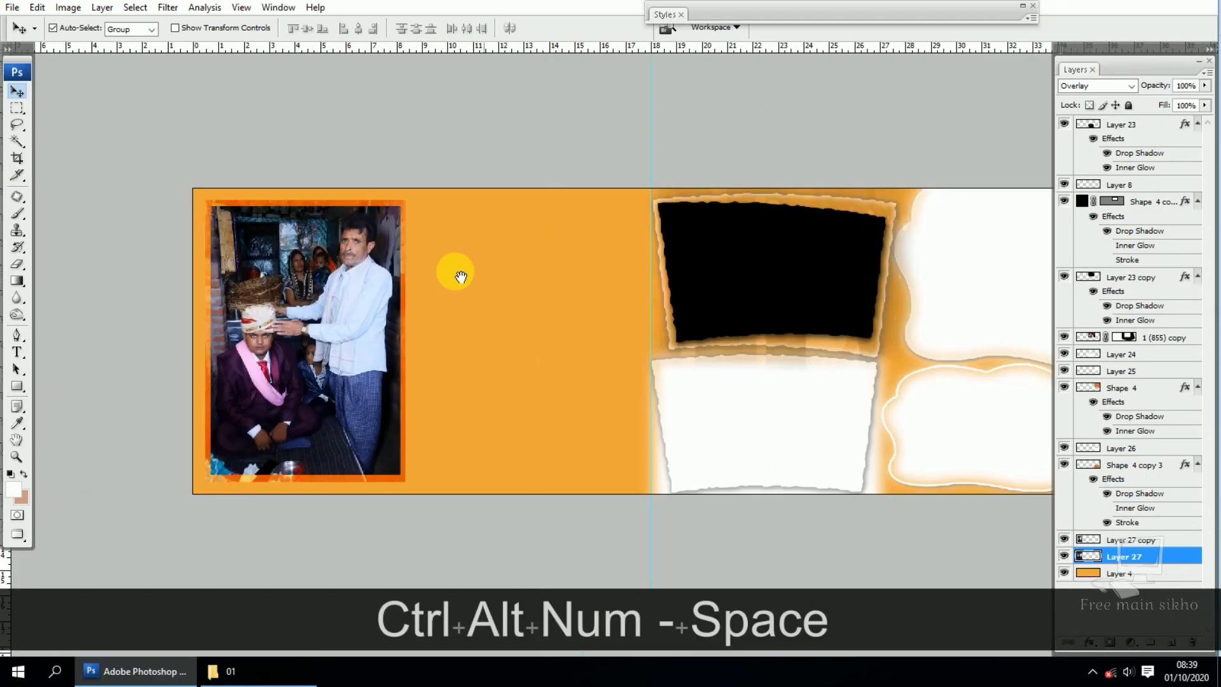
pyautogui.press('z')
pyautogui.moveTo(253, 181); pyautogui.dragTo(541, 215)
pyautogui.press('space')
pyautogui.moveTo(793, 283); pyautogui.dragTo(730, 295)
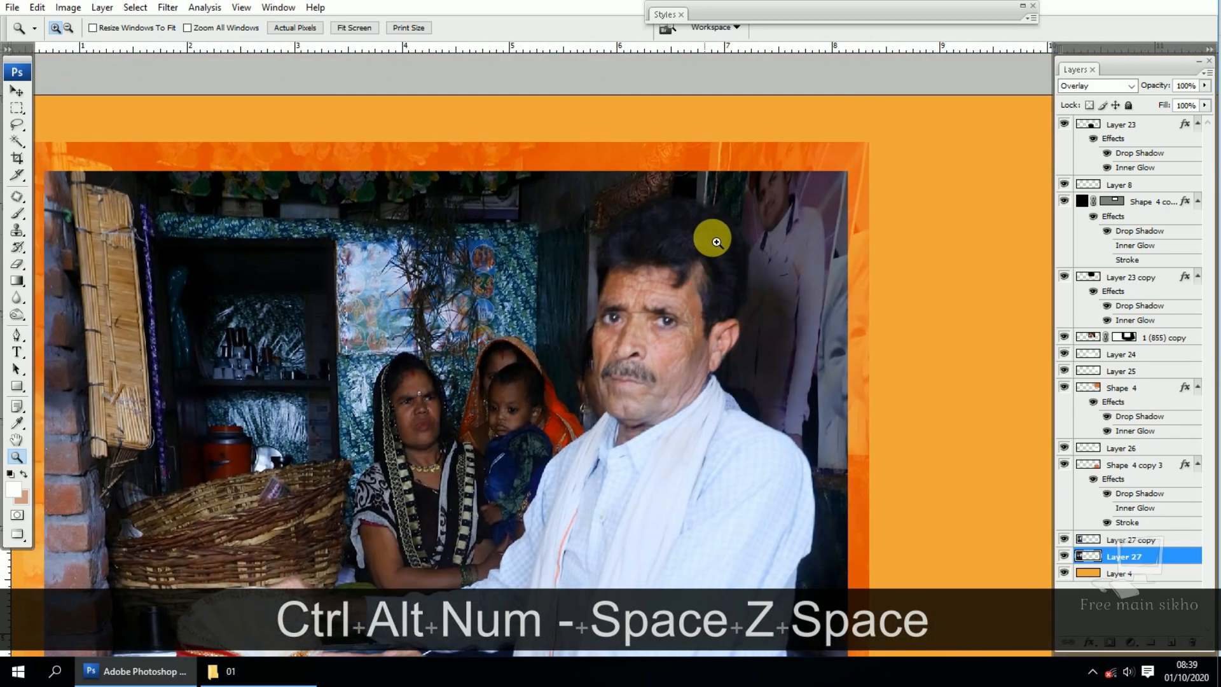
pyautogui.hotkey('ctrl', 'z')
pyautogui.hotkey('ctrl', 'z')
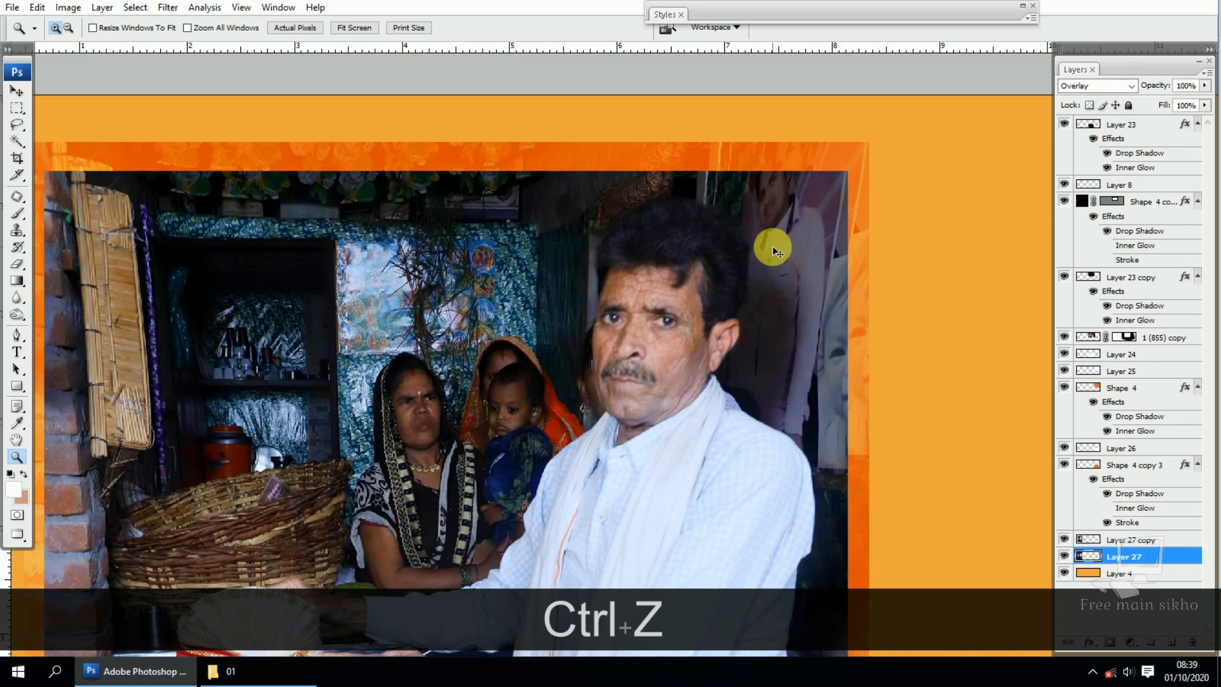
pyautogui.hotkey('ctrl', 'z')
pyautogui.hotkey('ctrl', '0')
pyautogui.press('v')
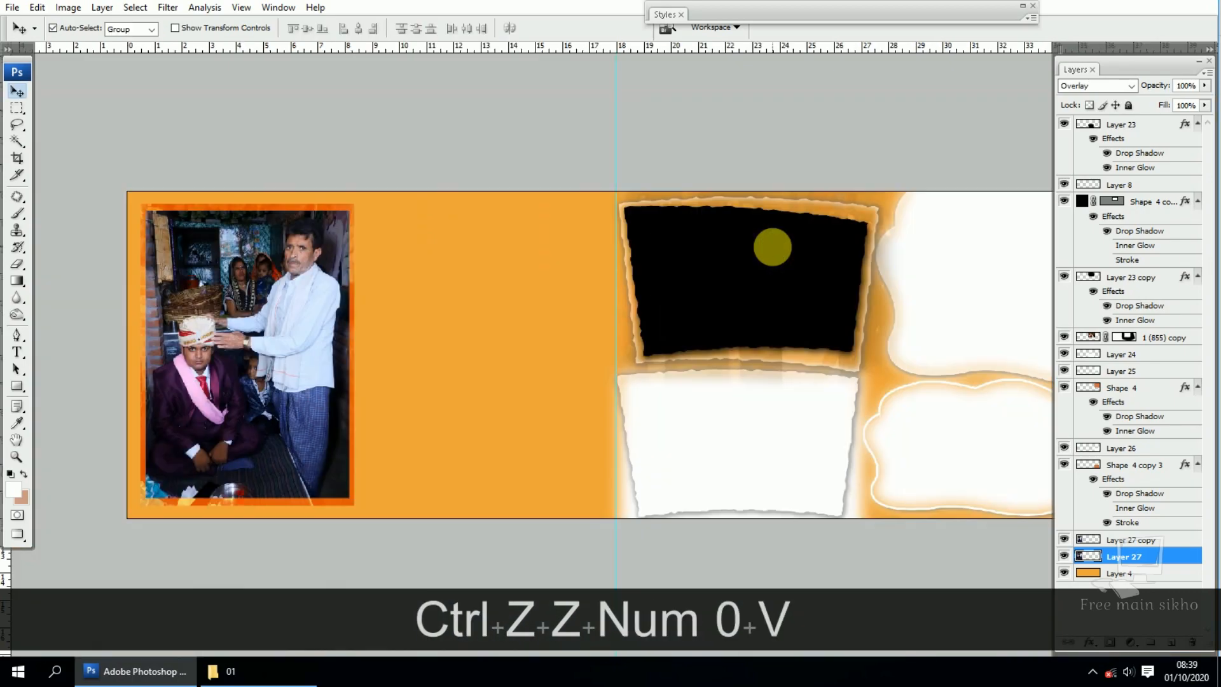
pyautogui.press('v')
pyautogui.press('space')
pyautogui.moveTo(500, 291); pyautogui.dragTo(569, 280)
pyautogui.press('z')
pyautogui.moveTo(281, 174); pyautogui.dragTo(579, 271)
pyautogui.hotkey('ctrl', '0')
pyautogui.press('v')
pyautogui.press('space')
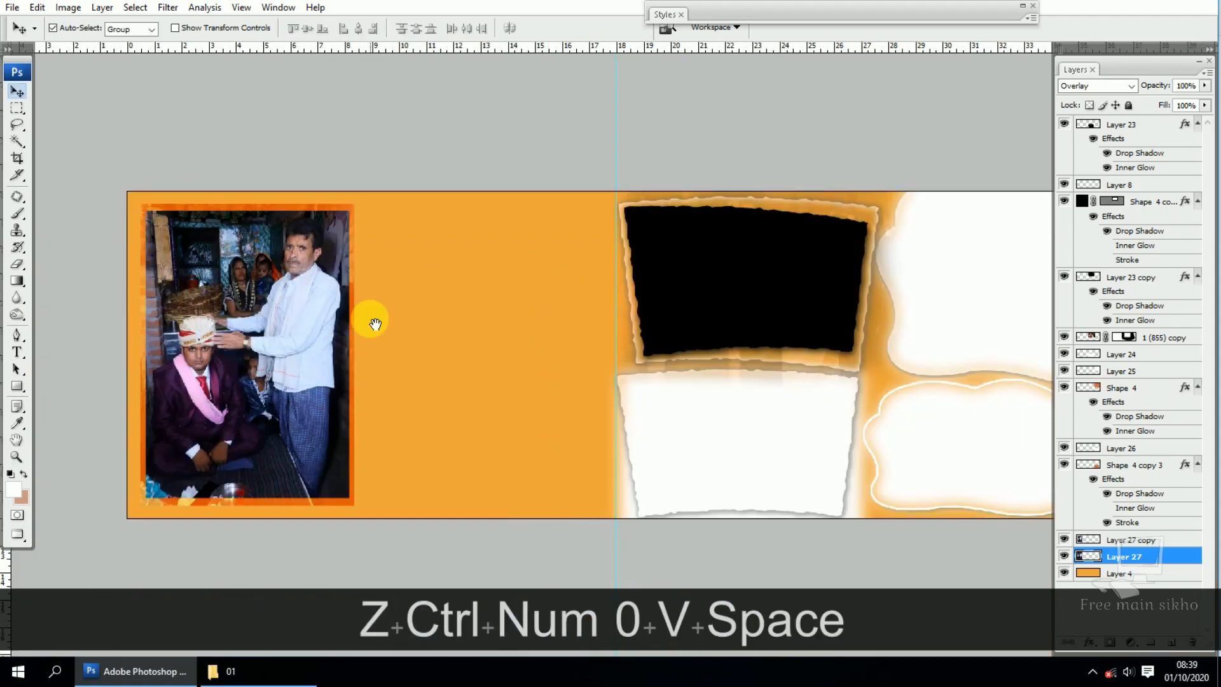
pyautogui.moveTo(375, 324); pyautogui.dragTo(468, 320)
# Step: Apply Hue/Saturation to Layer 27, the border layer behind the photo, with hue -9, saturation +100 and lightness +100
pyautogui.rightClick(364, 309)
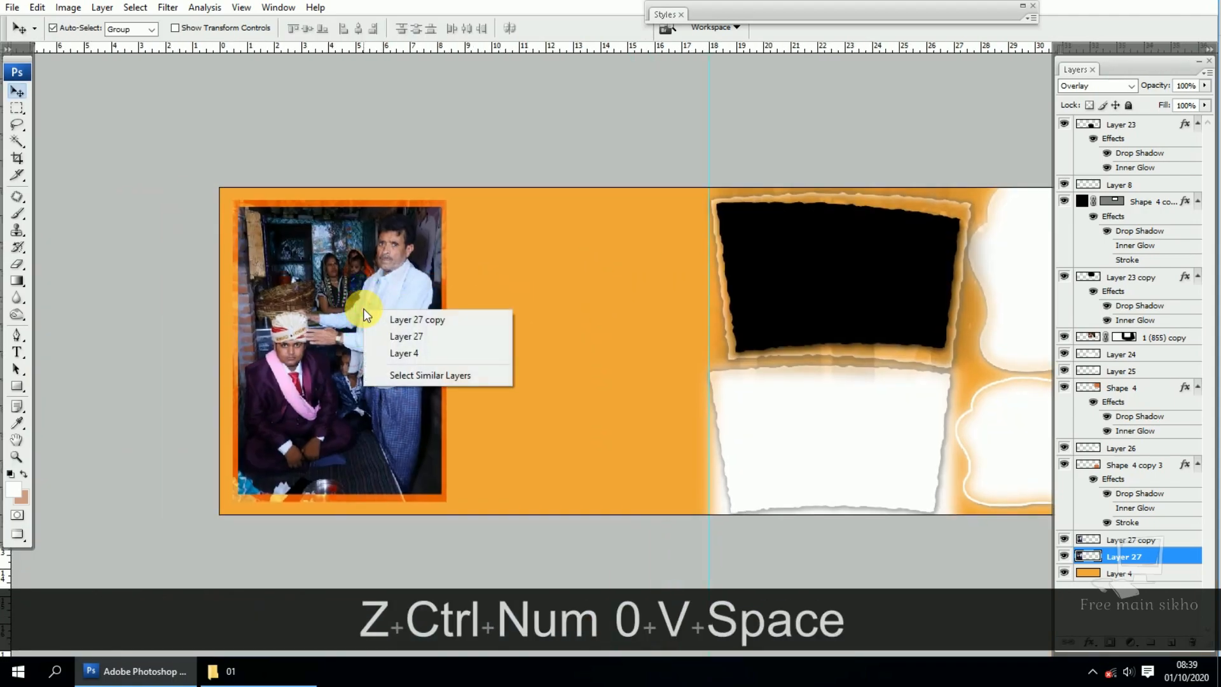
pyautogui.click(432, 337)
pyautogui.press('ctrl')
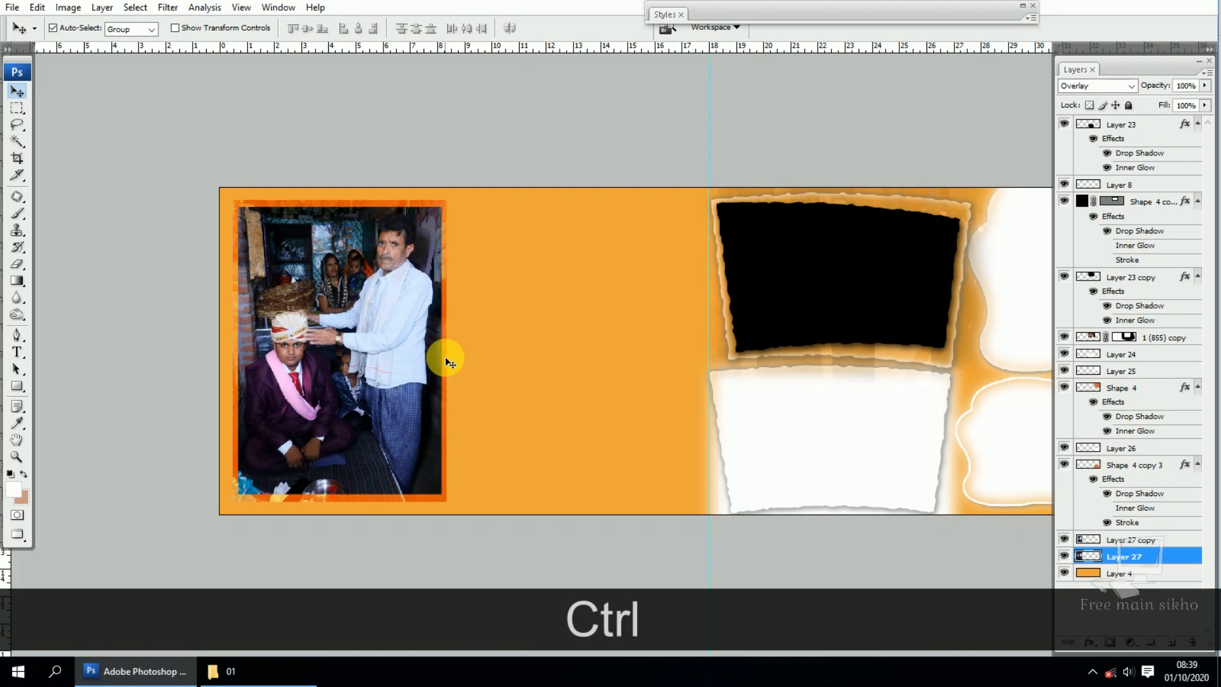
pyautogui.hotkey('ctrl', 'u')
pyautogui.moveTo(783, 180); pyautogui.dragTo(651, 168)
pyautogui.moveTo(720, 238)
pyautogui.mouseDown()
pyautogui.moveTo(771, 239)
pyautogui.moveTo(622, 243)
pyautogui.moveTo(697, 240)
pyautogui.mouseUp()
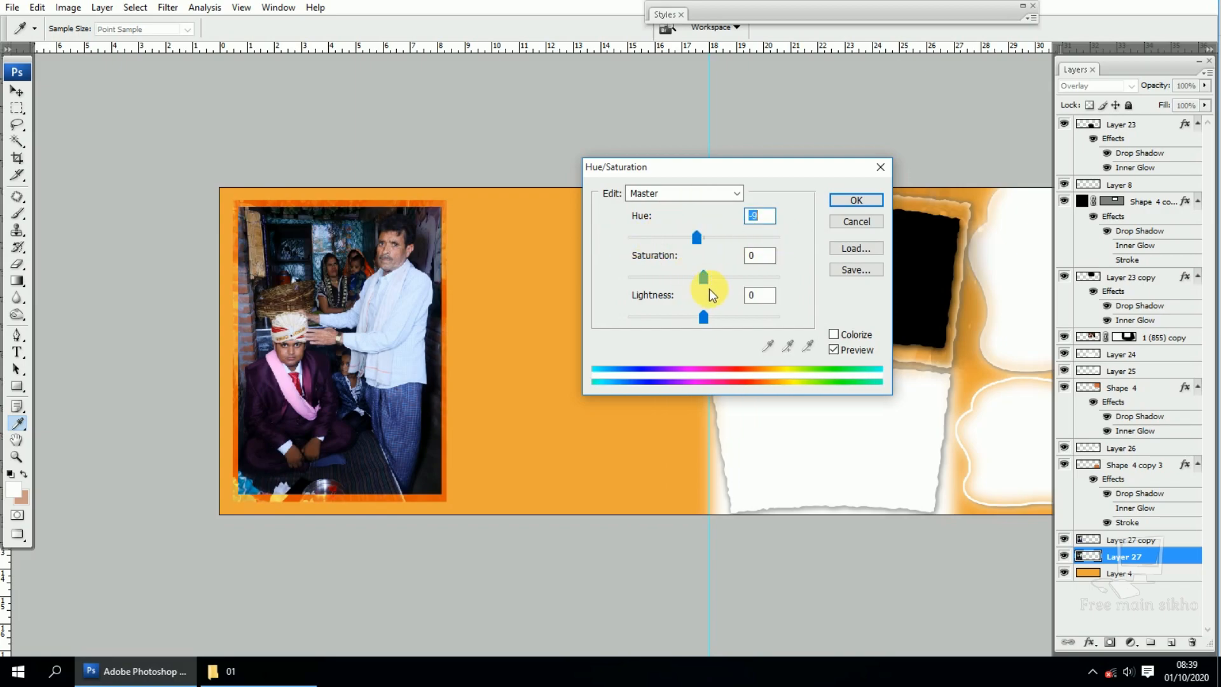
pyautogui.moveTo(869, 281); pyautogui.dragTo(888, 285)
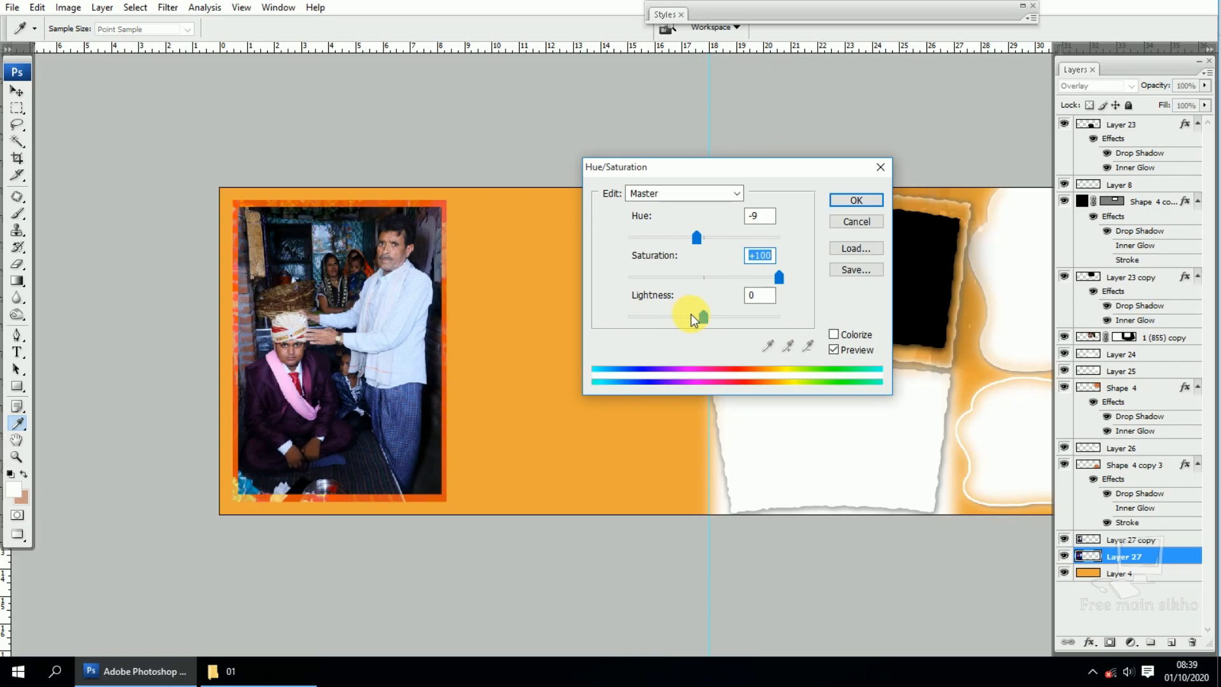
pyautogui.moveTo(703, 316); pyautogui.dragTo(602, 325)
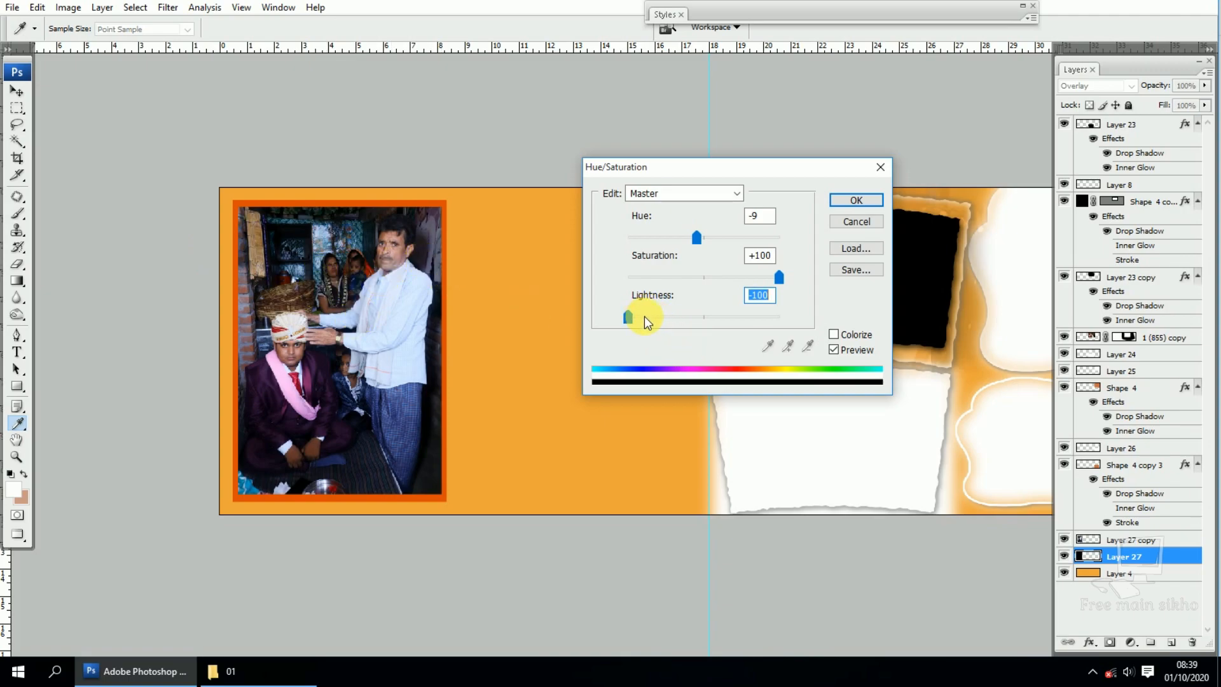
pyautogui.moveTo(648, 321); pyautogui.dragTo(812, 329)
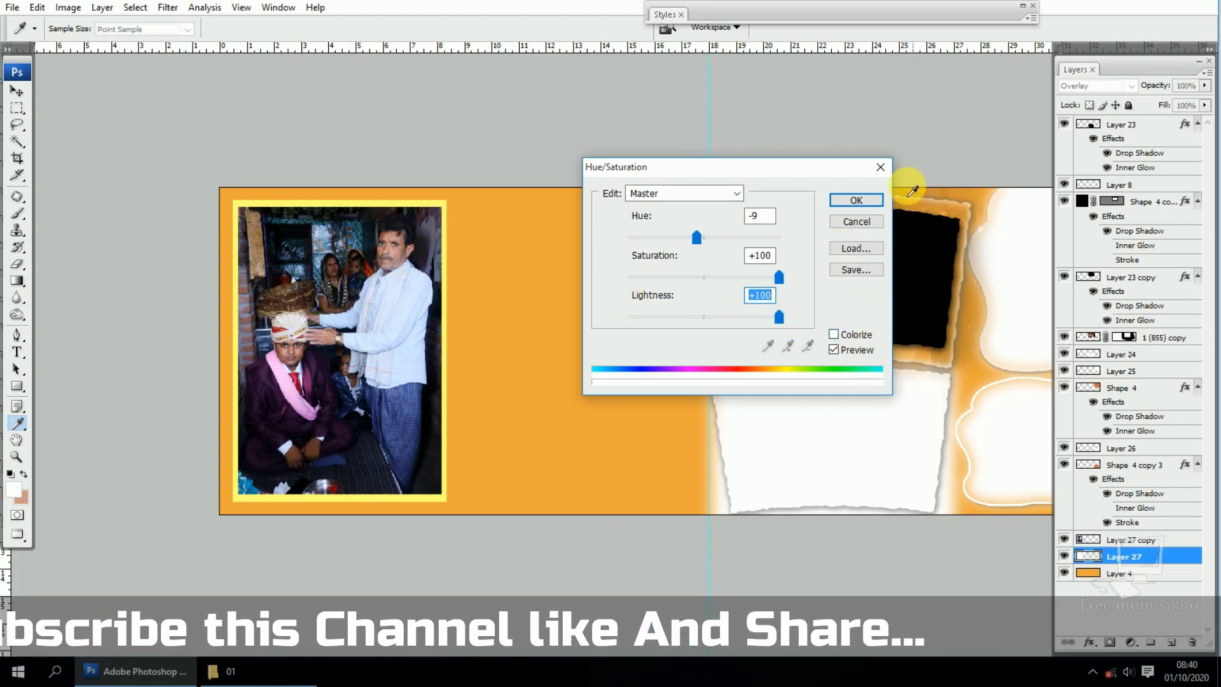
pyautogui.moveTo(729, 166); pyautogui.dragTo(704, 176)
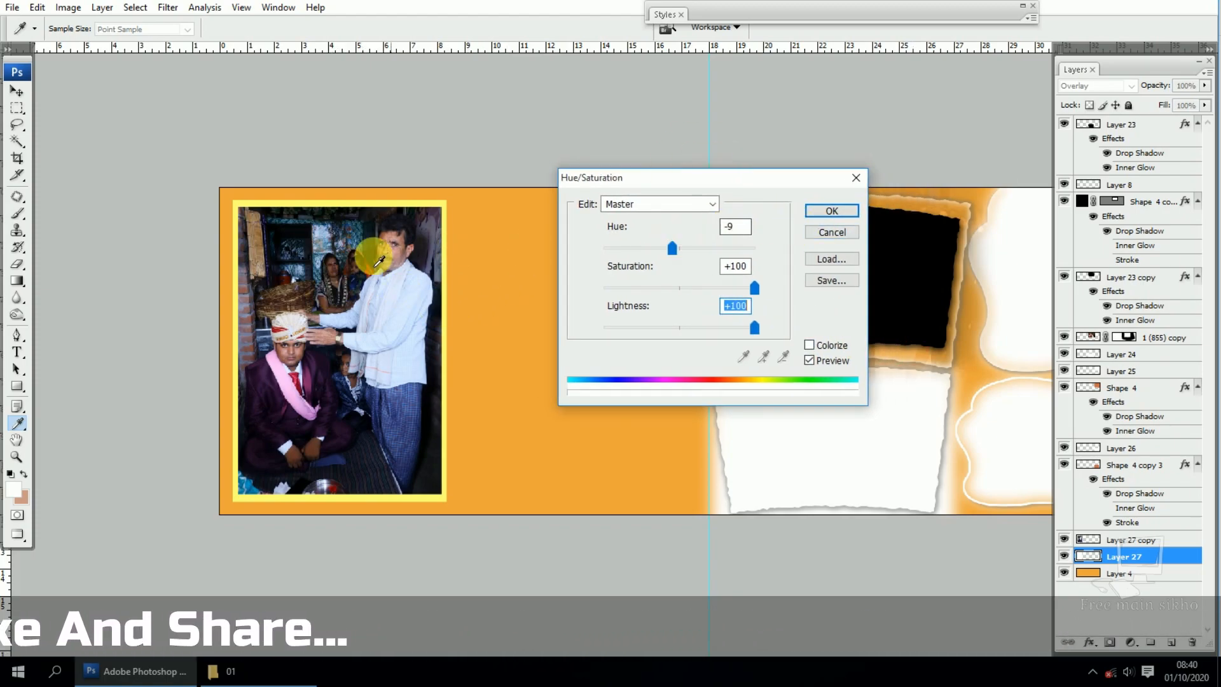
pyautogui.click(841, 210)
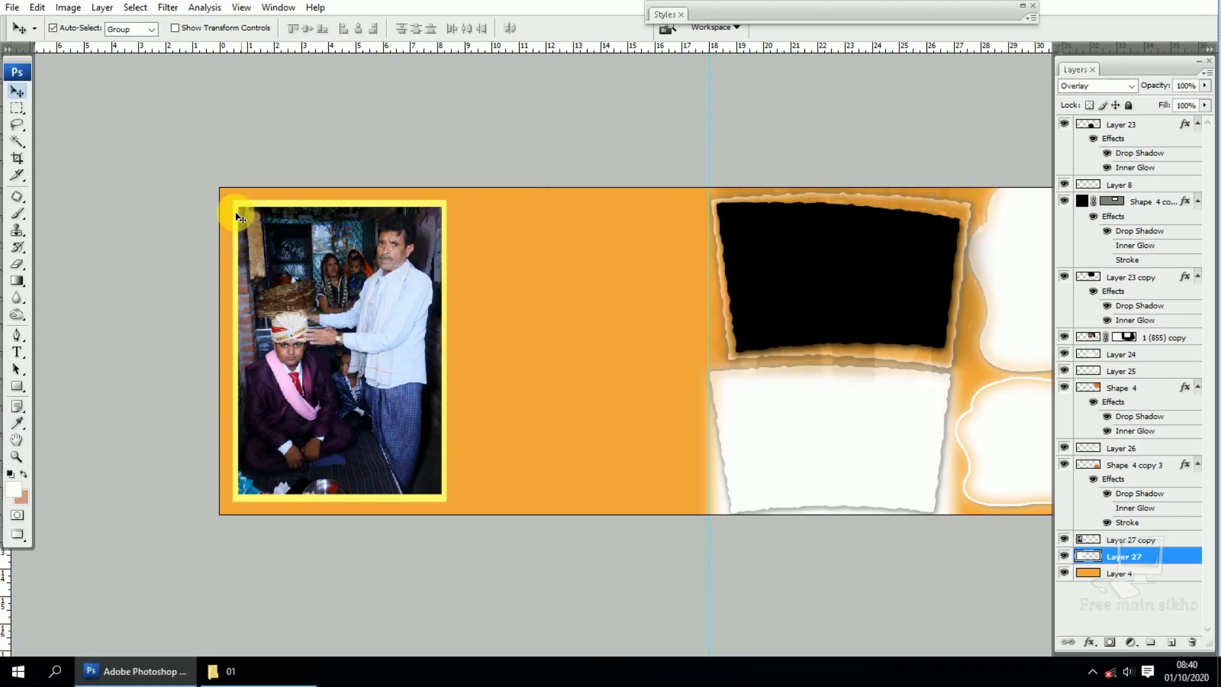
# Step: Examine the photo's border close up and at full-page view, comparing it with and without the Hue/Saturation adjustment
pyautogui.press('z')
pyautogui.moveTo(182, 179); pyautogui.dragTo(607, 358)
pyautogui.press('space')
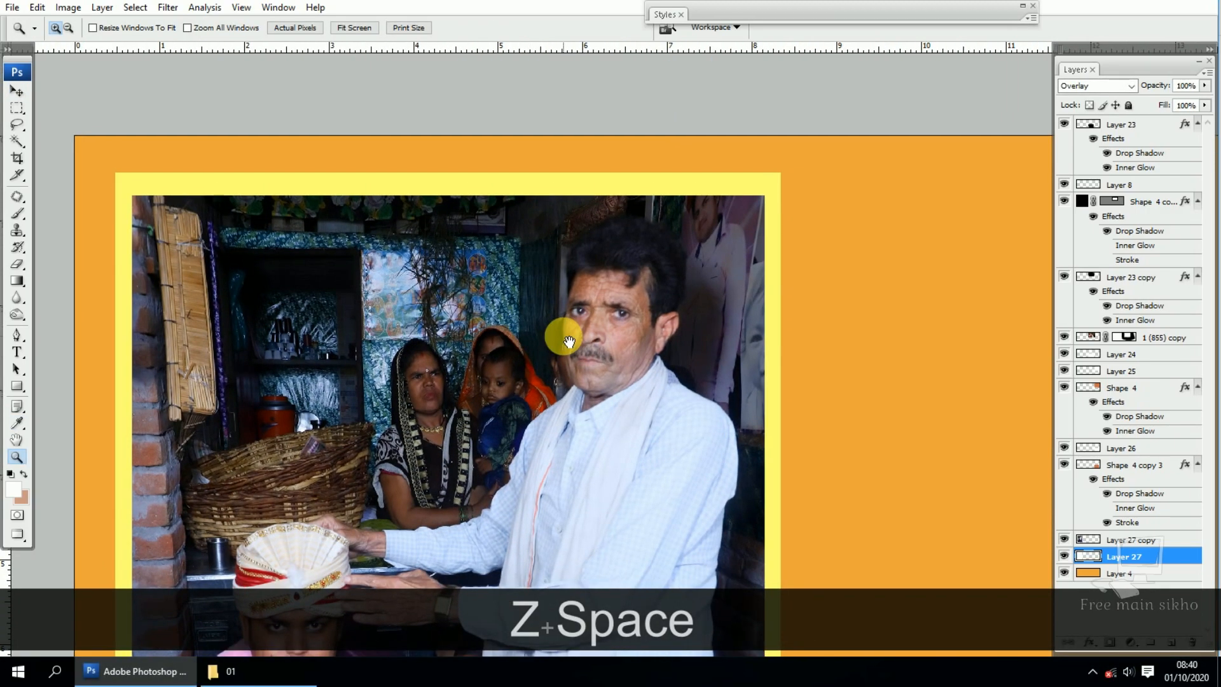
pyautogui.hotkey('ctrl', '0')
pyautogui.press('z')
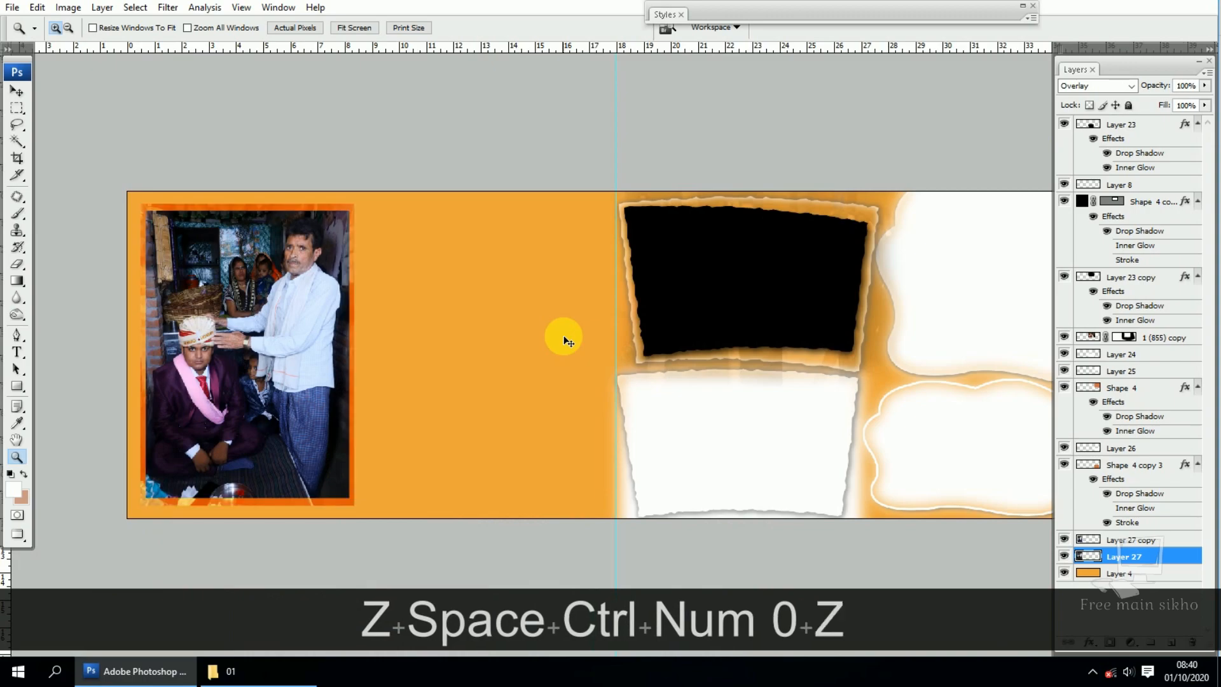
pyautogui.hotkey('ctrl', 'z')
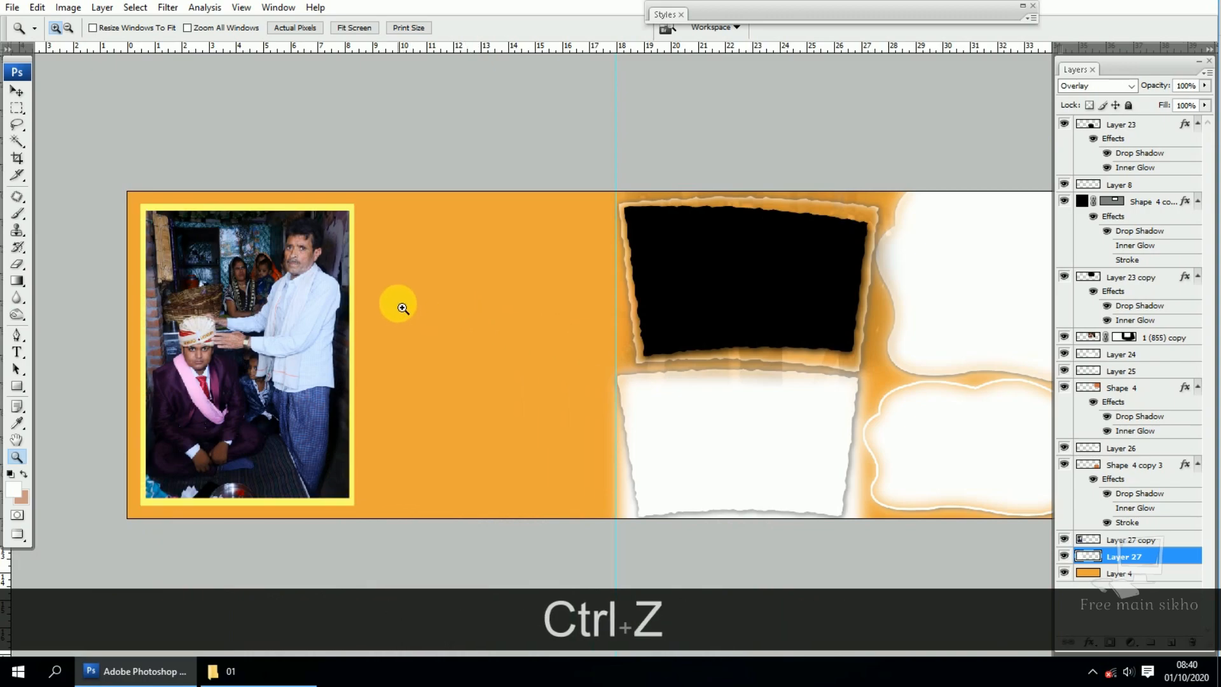
# Step: Select Layer 27, the border layer behind the left page's photo, and reduce its opacity to 50%
pyautogui.press('v')
pyautogui.rightClick(260, 281)
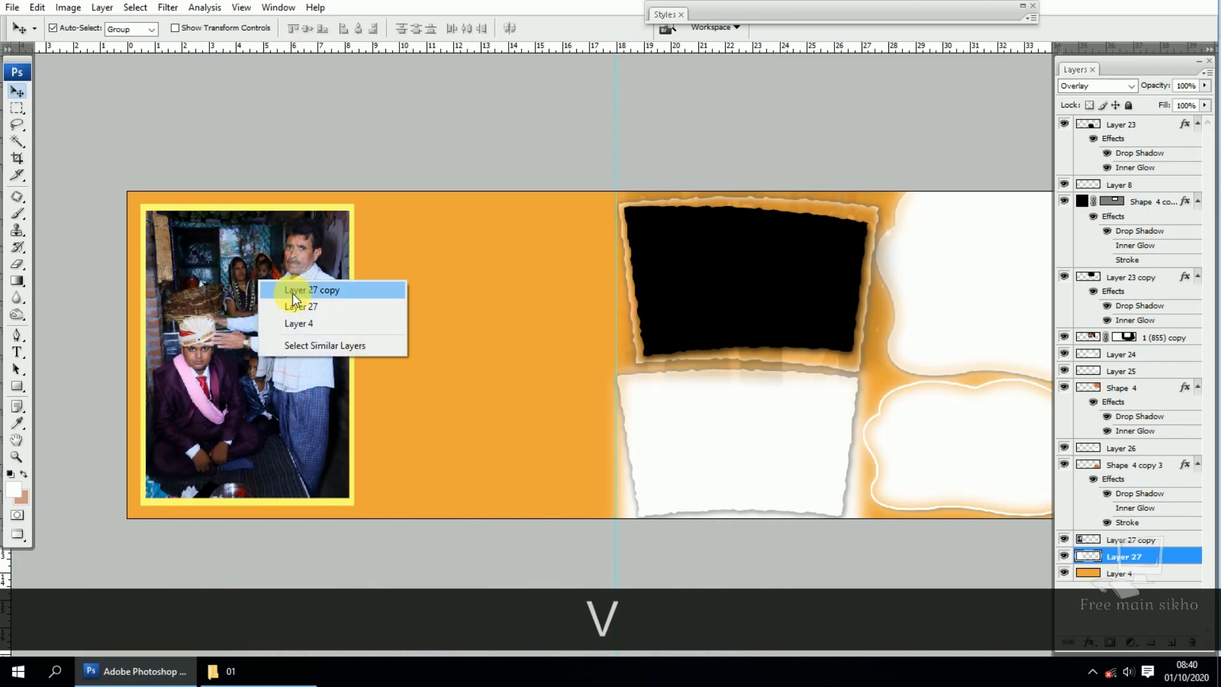
pyautogui.click(307, 307)
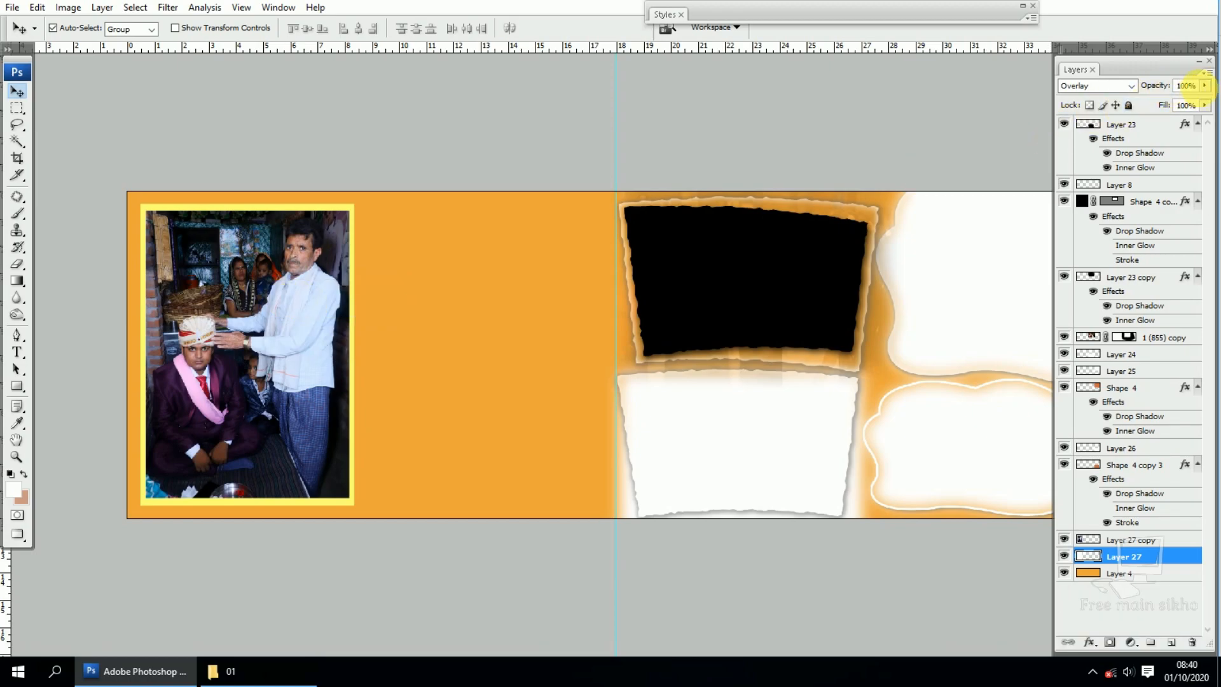
pyautogui.click(1205, 87)
pyautogui.moveTo(1150, 106); pyautogui.dragTo(1165, 102)
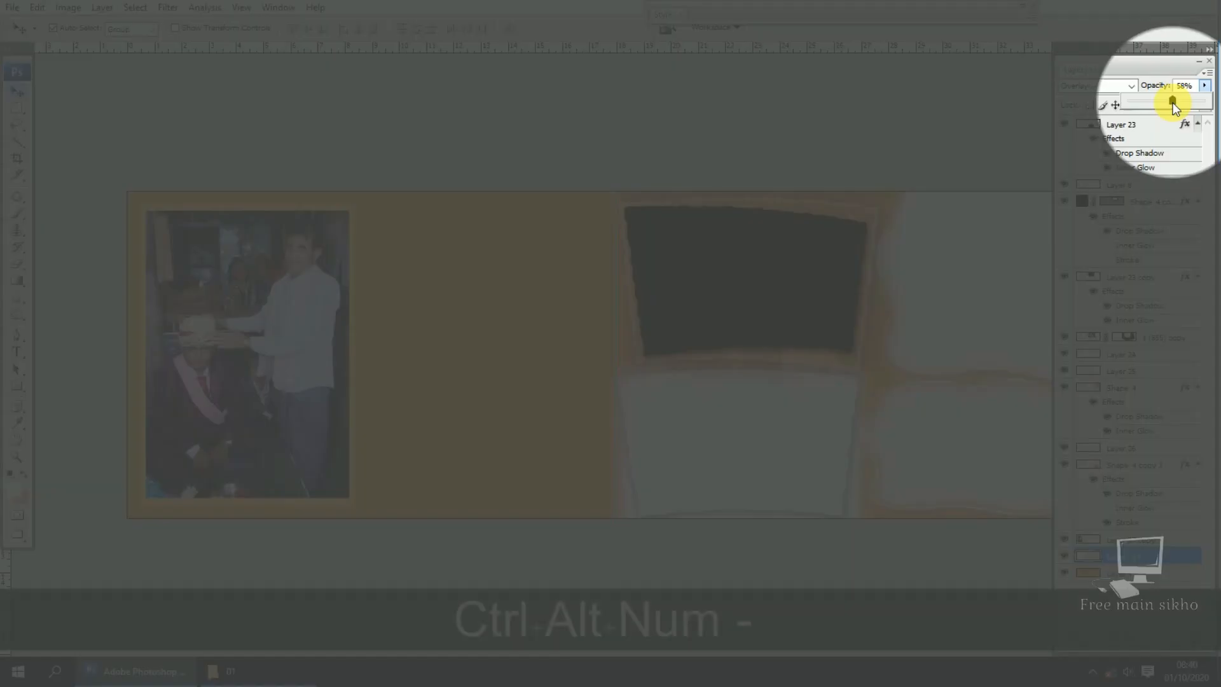
pyautogui.moveTo(1185, 102)
pyautogui.mouseDown()
pyautogui.moveTo(1147, 105)
pyautogui.moveTo(1168, 103)
pyautogui.mouseUp()
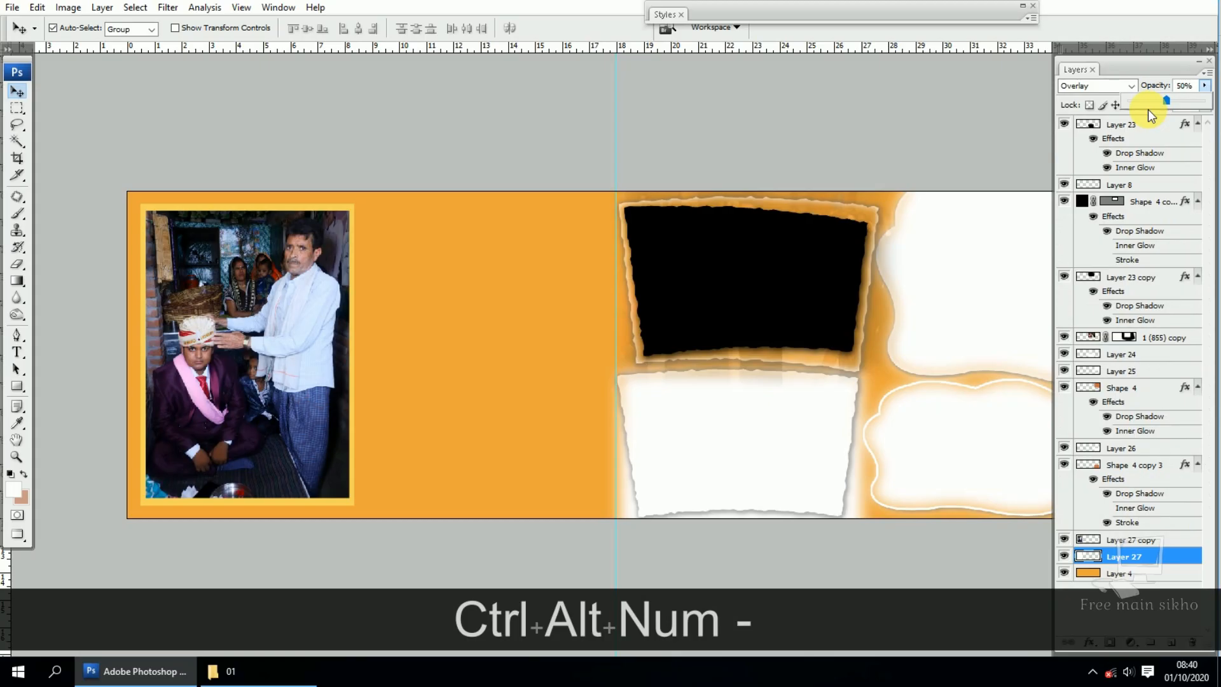
# Step: Inspect the half-transparent border around the photo's upper edge and corner close up, toggling the last change, and return to full-page view
pyautogui.press('space')
pyautogui.moveTo(437, 235); pyautogui.dragTo(516, 232)
pyautogui.press('z')
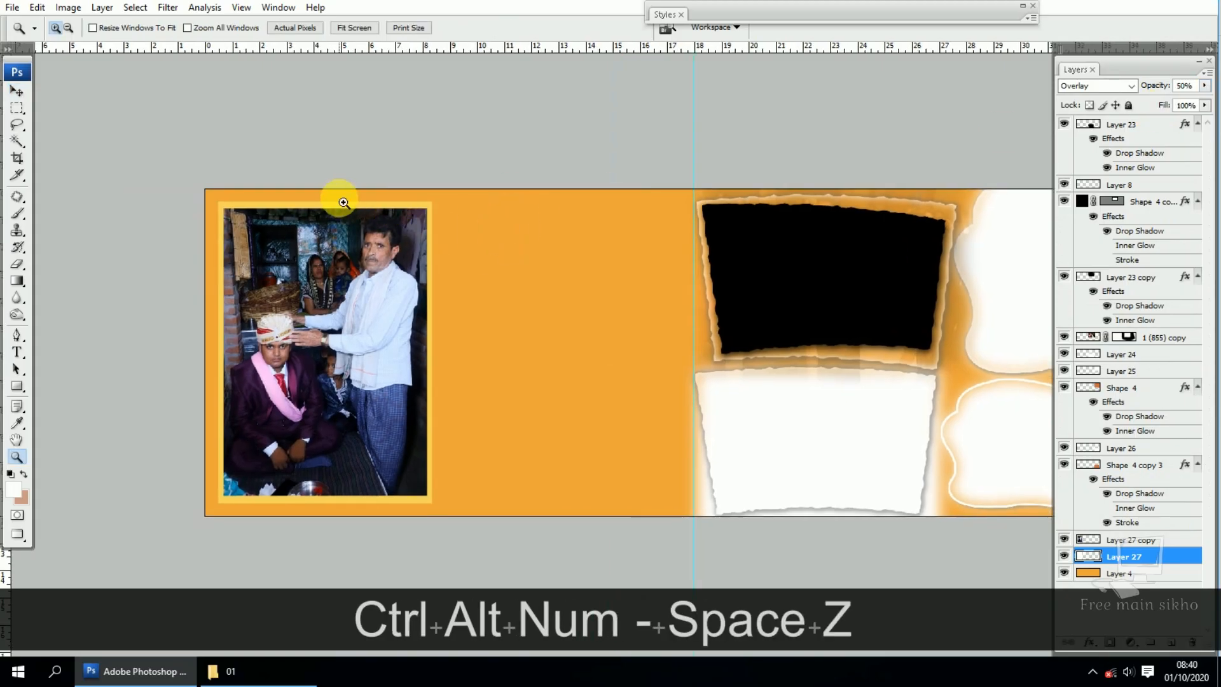
pyautogui.moveTo(339, 198); pyautogui.dragTo(550, 284)
pyautogui.press('space')
pyautogui.moveTo(472, 302); pyautogui.dragTo(517, 309)
pyautogui.hotkey('ctrl', 'z')
pyautogui.hotkey('ctrl', 'z')
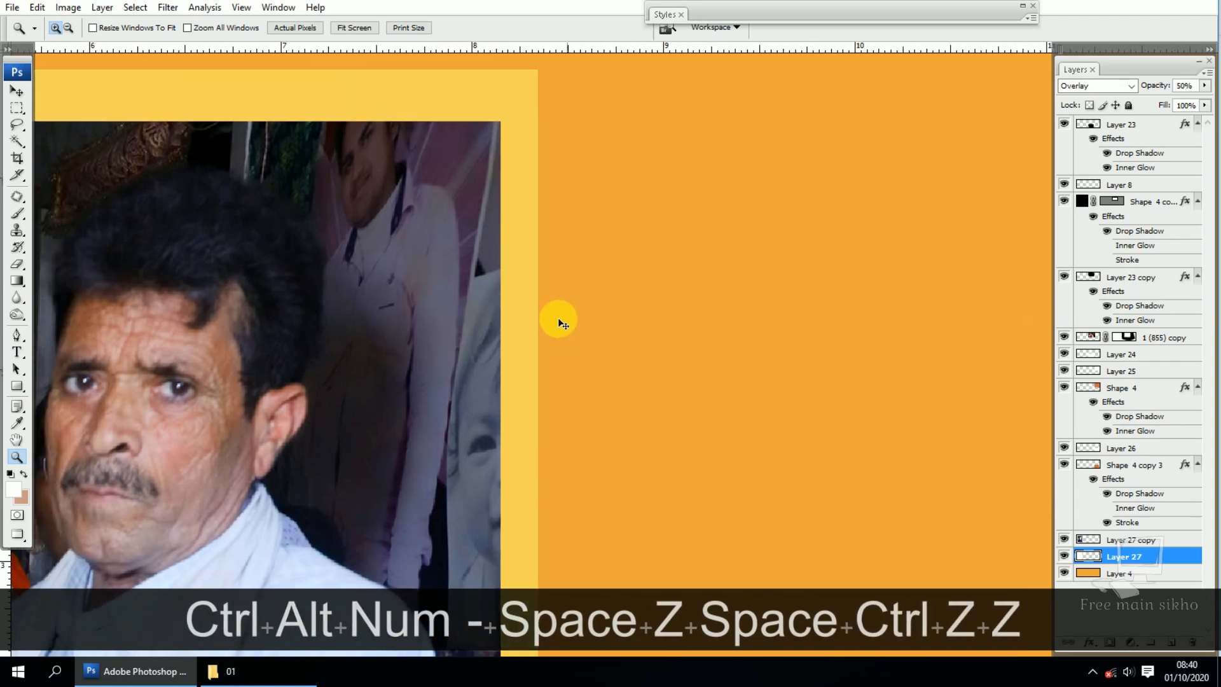
pyautogui.hotkey('ctrl', '0')
pyautogui.press('v')
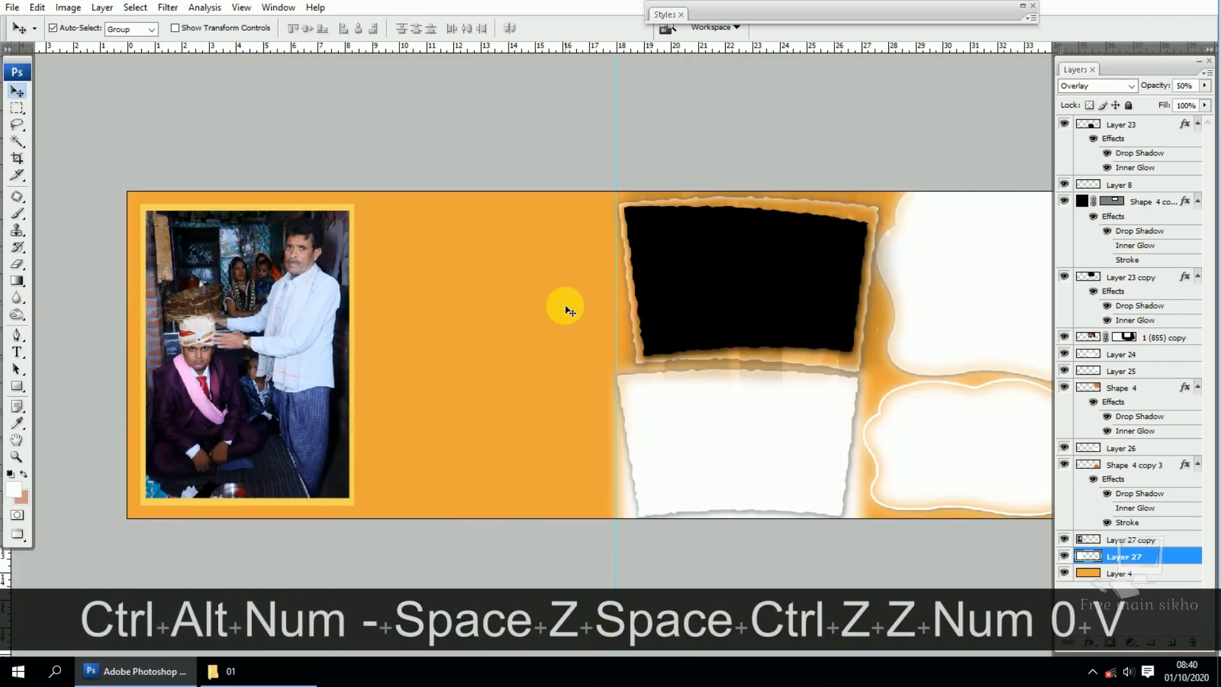